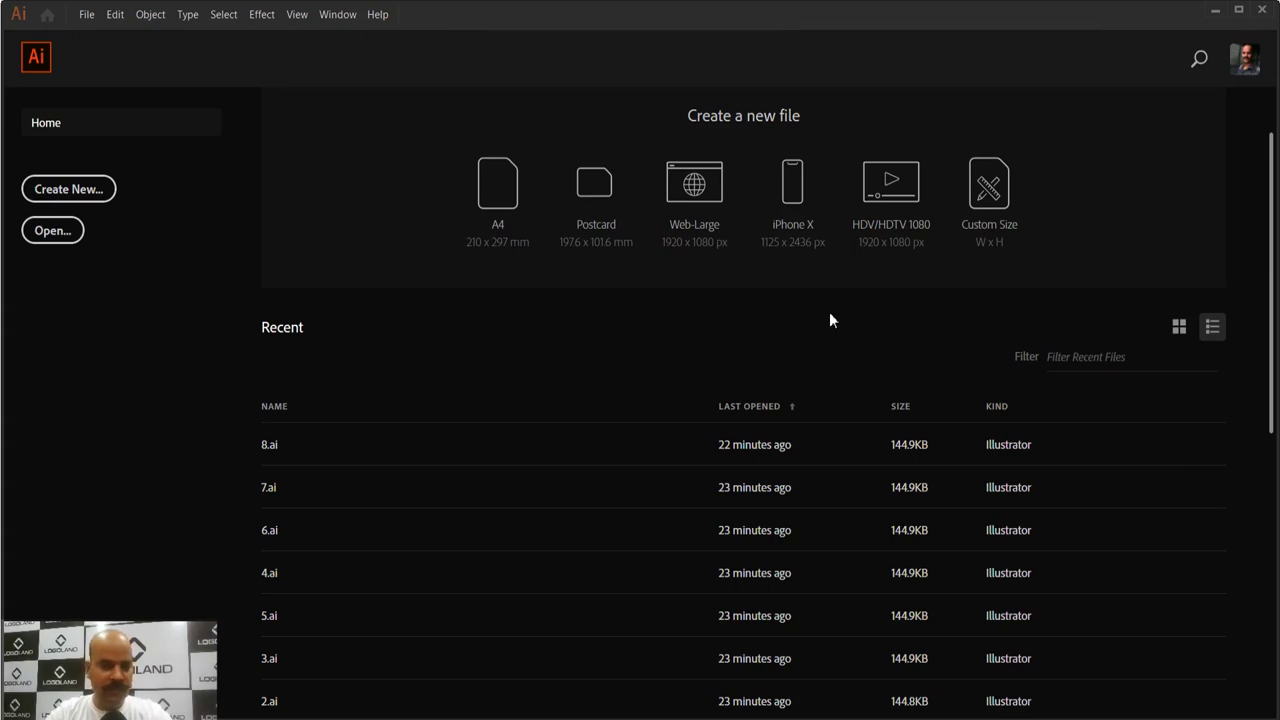
Step: Create a new document 1000 px wide and 1000 px high with one artboard
click(89, 197)
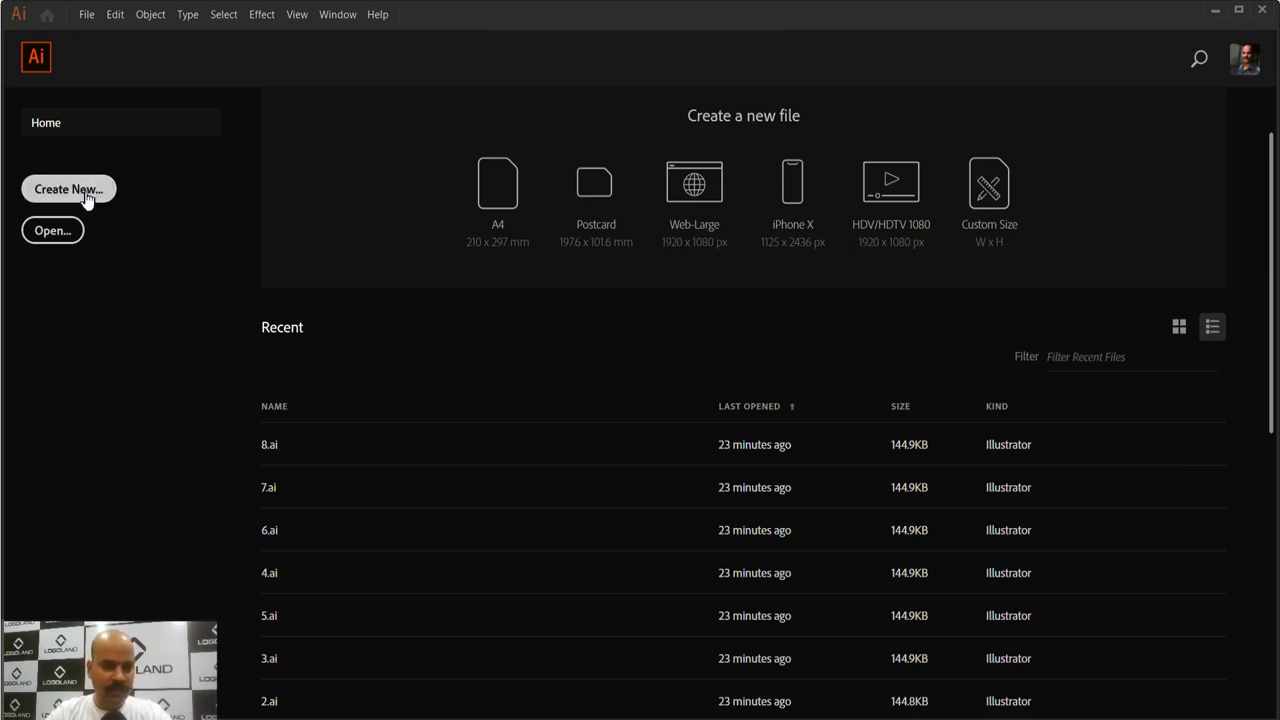
click(954, 256)
click(951, 311)
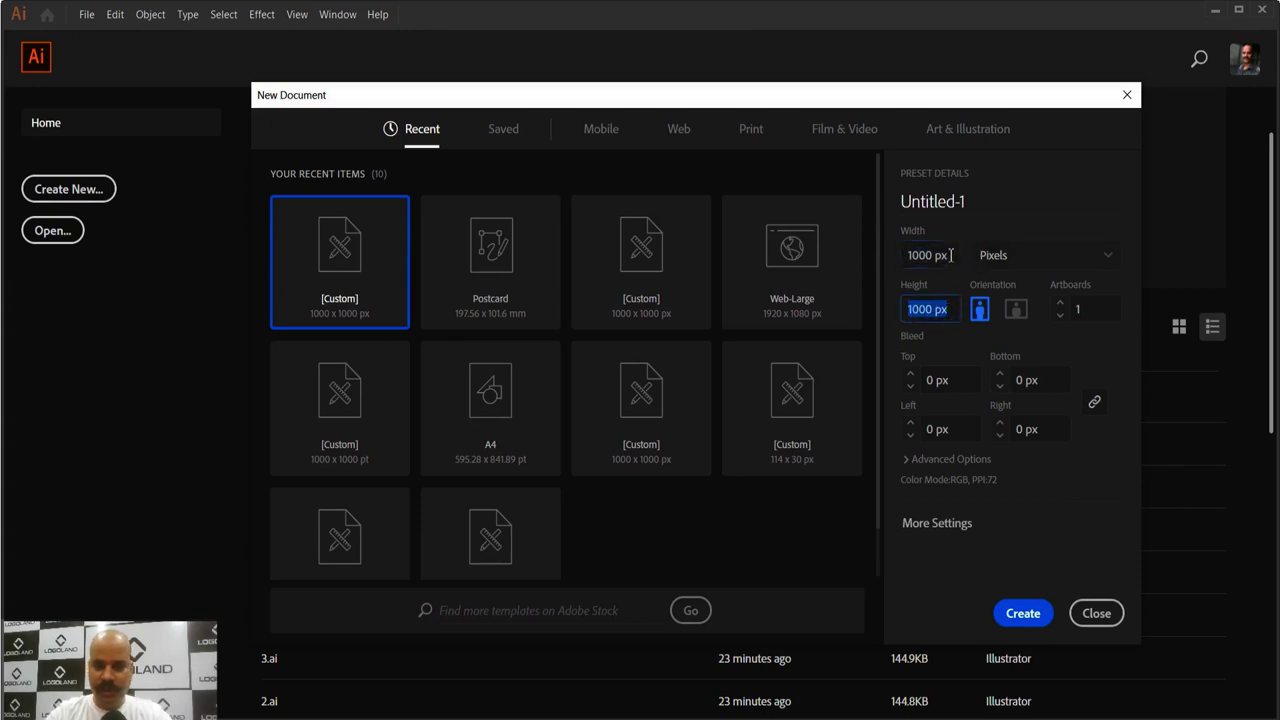
click(950, 256)
click(1025, 616)
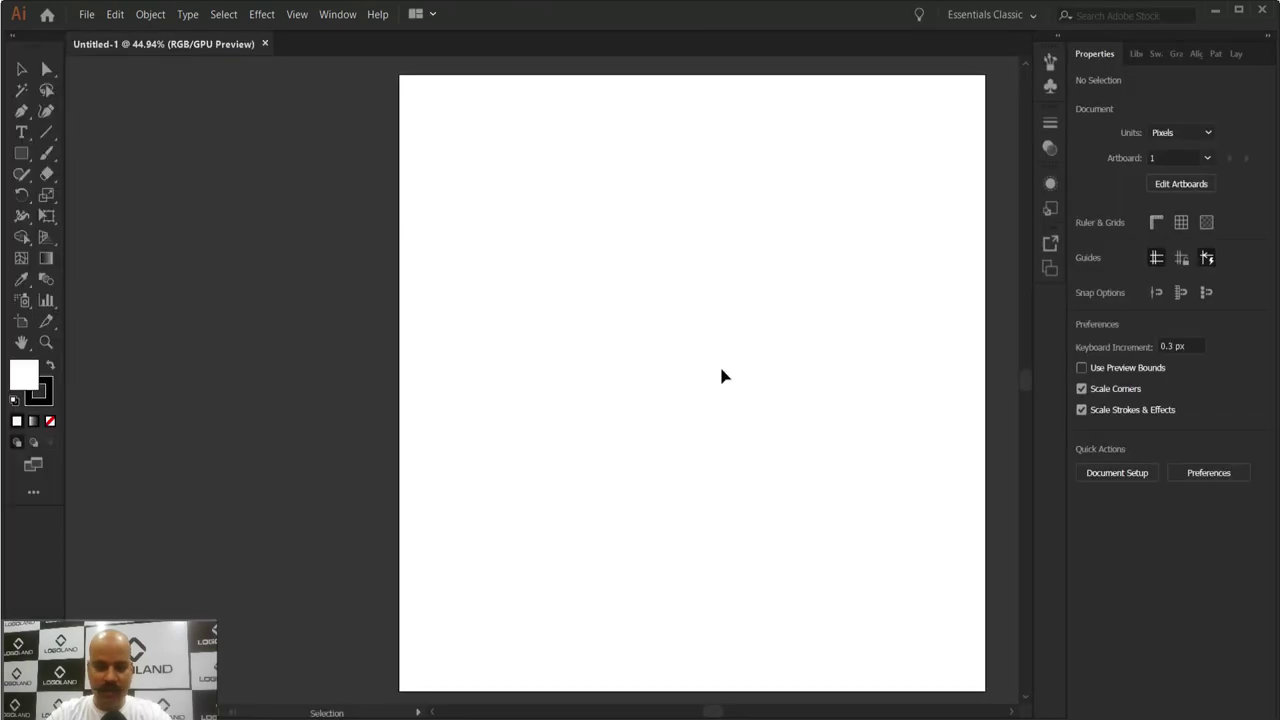
Step: Place the Owl-Sketch image from the desktop on the canvas beside the artboard
scroll(691, 293, down, 2)
drag(751, 316, 683, 327)
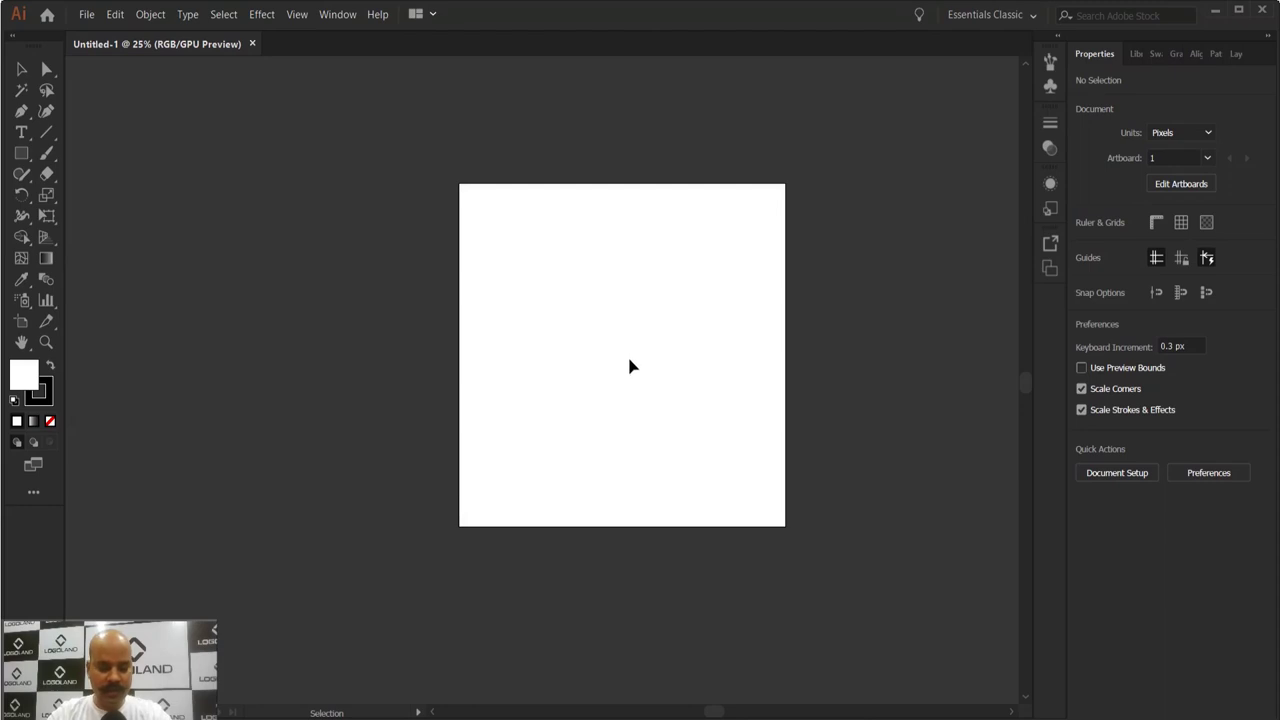
key(super+d)
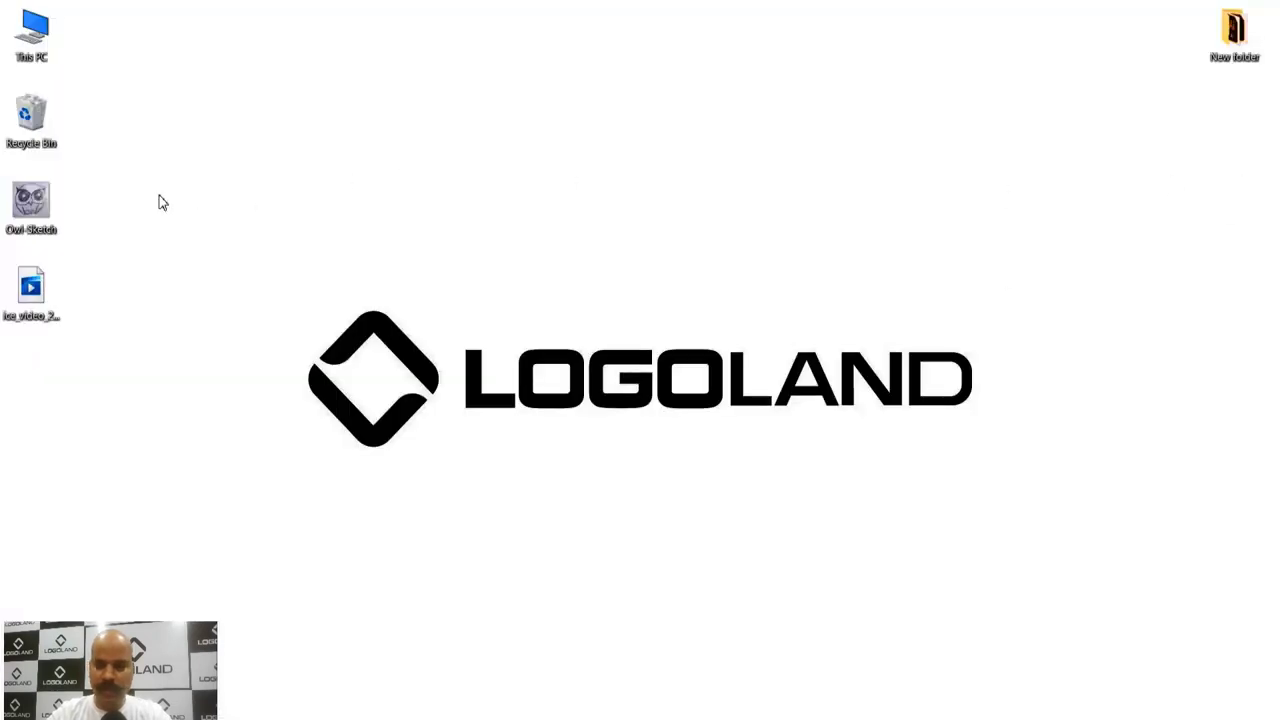
click(37, 214)
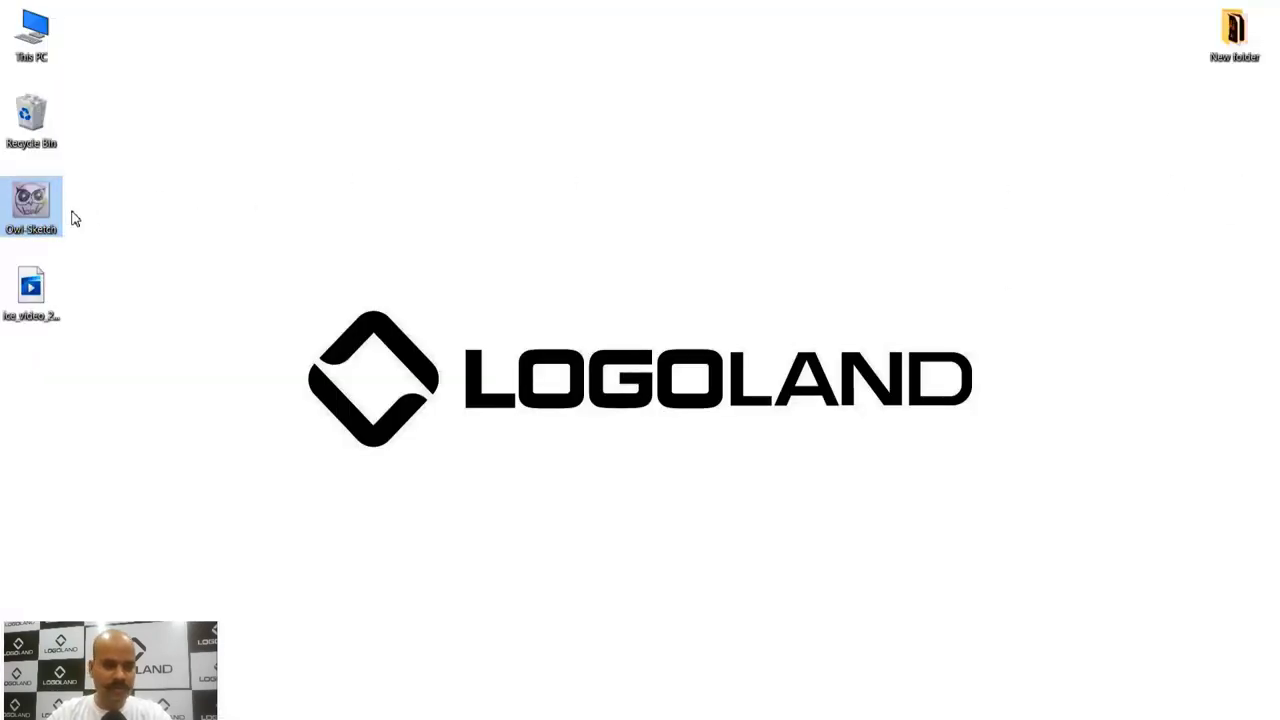
mouse_move(28, 212)
mouse_down()
mouse_move(124, 252)
mouse_move(383, 558)
mouse_move(430, 713)
mouse_move(242, 431)
mouse_up()
click(214, 168)
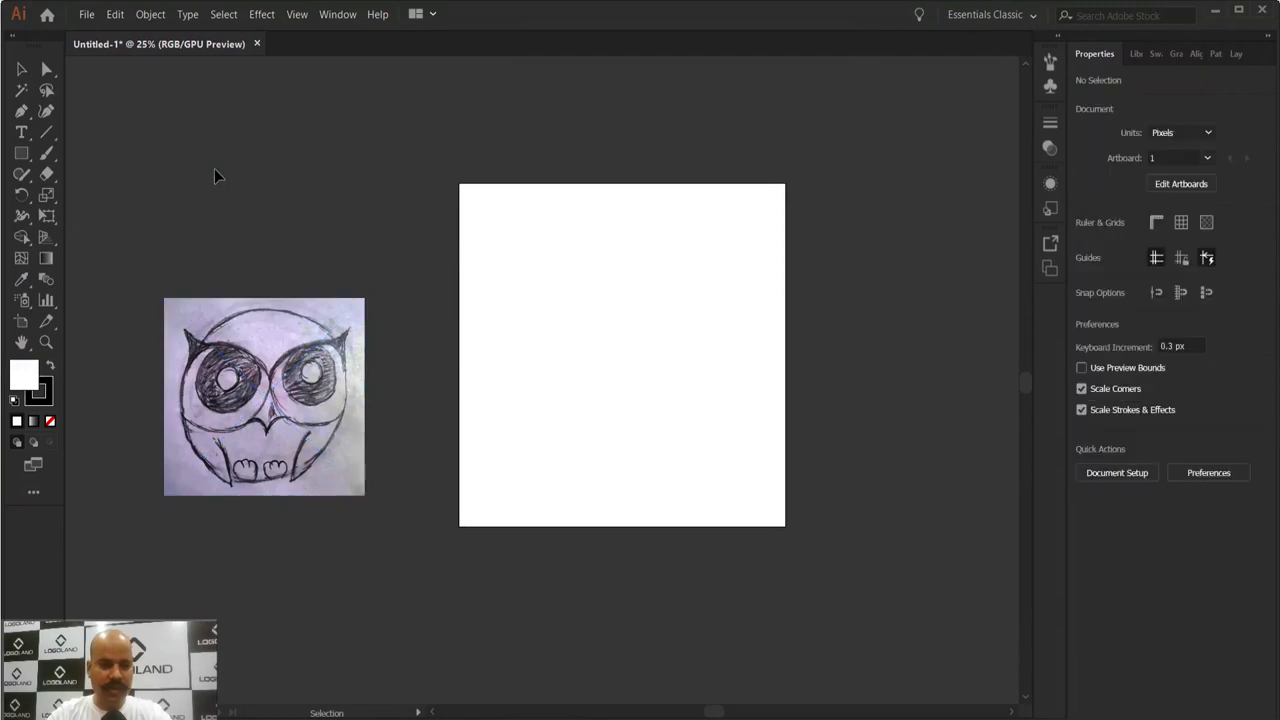
Step: Maximize the program window and move the owl sketch closer to the artboard
click(87, 15)
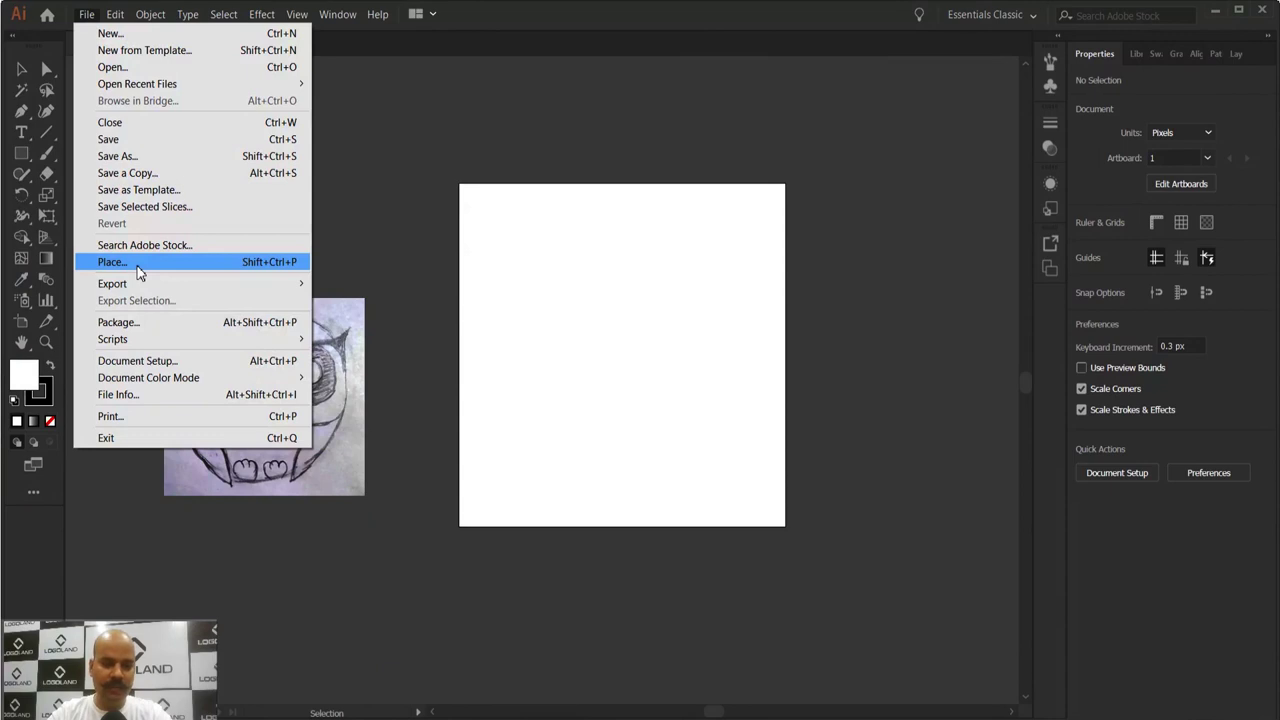
click(444, 256)
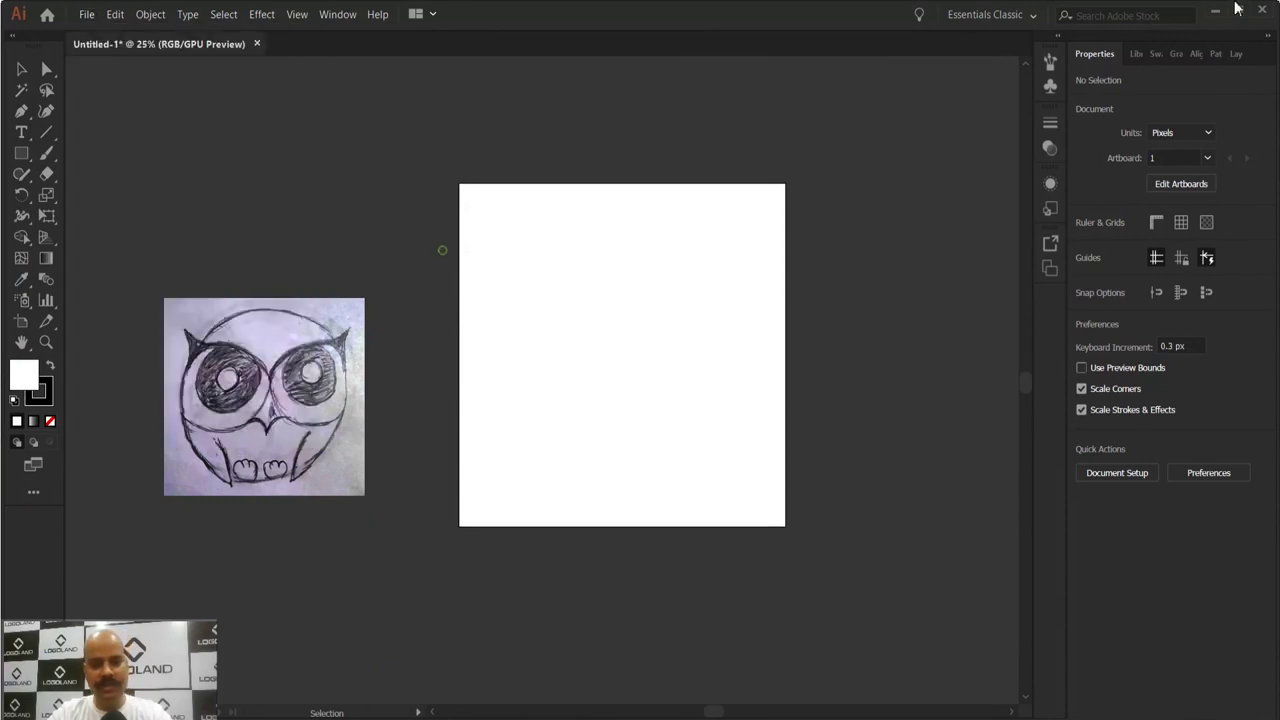
click(1237, 11)
drag(330, 405, 425, 360)
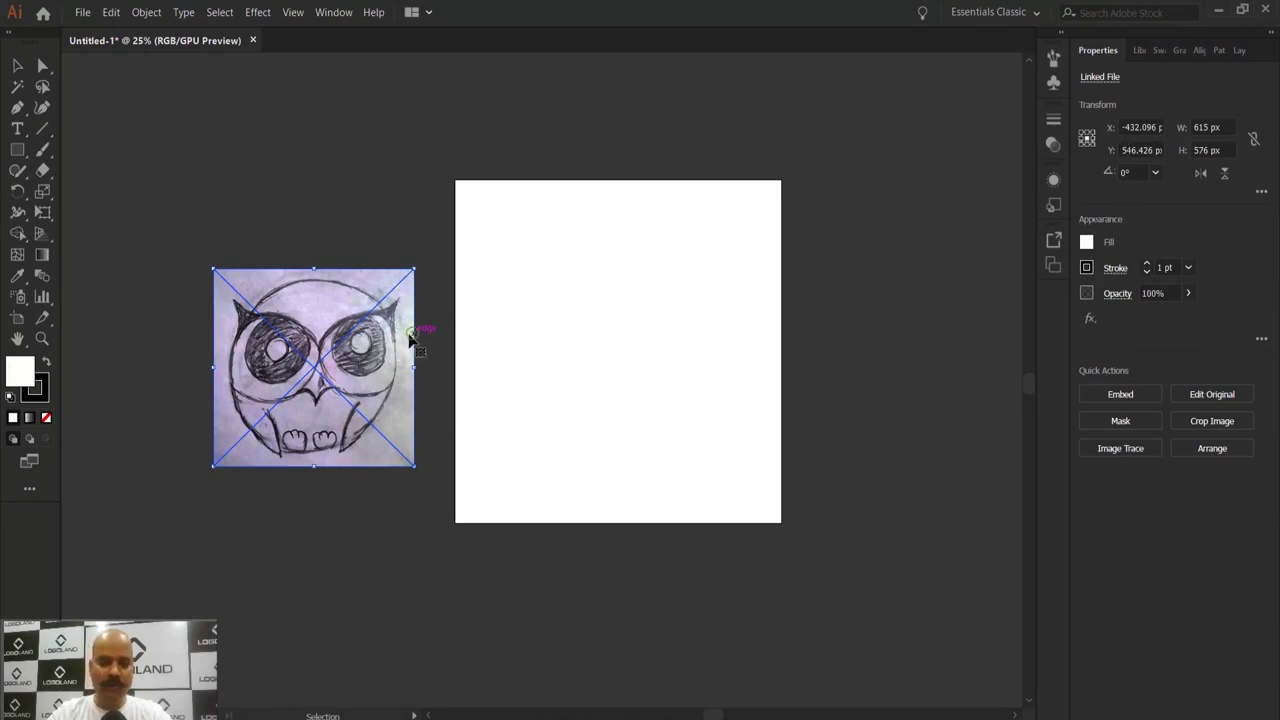
Step: Make Layer 1, which holds the owl sketch, a template layer with images dimmed to 50%
click(1238, 50)
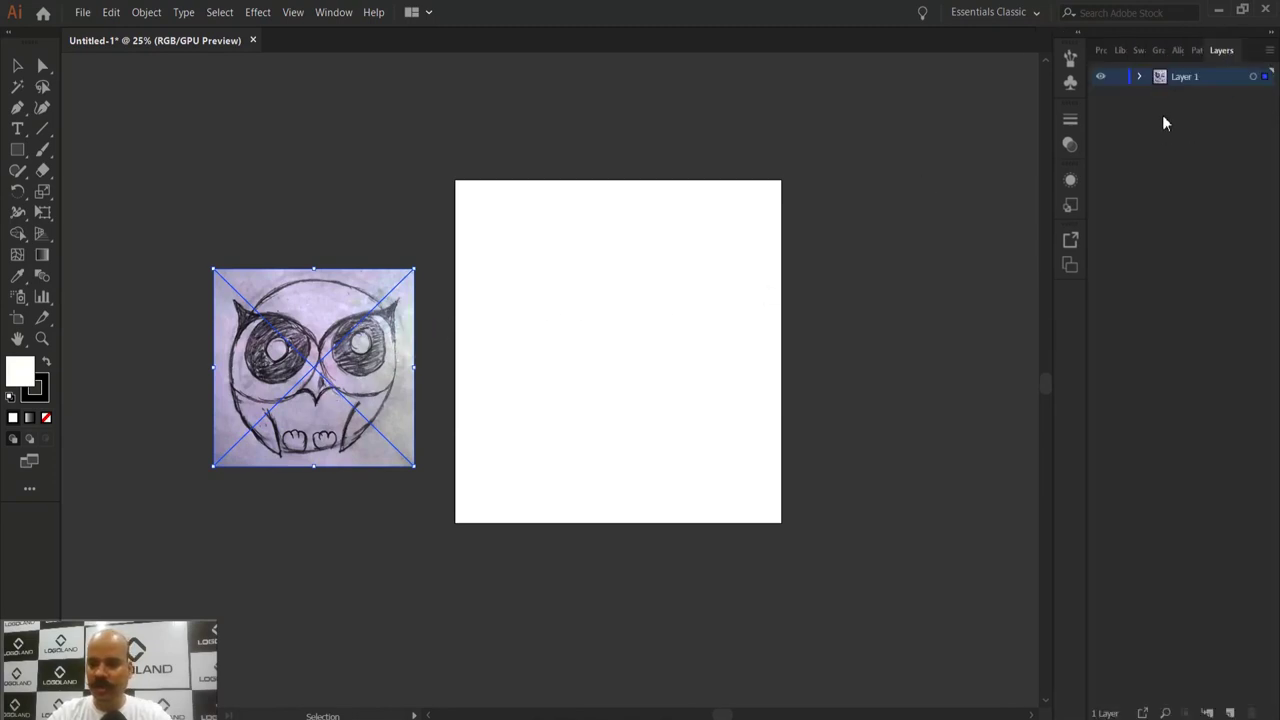
double_click(1222, 78)
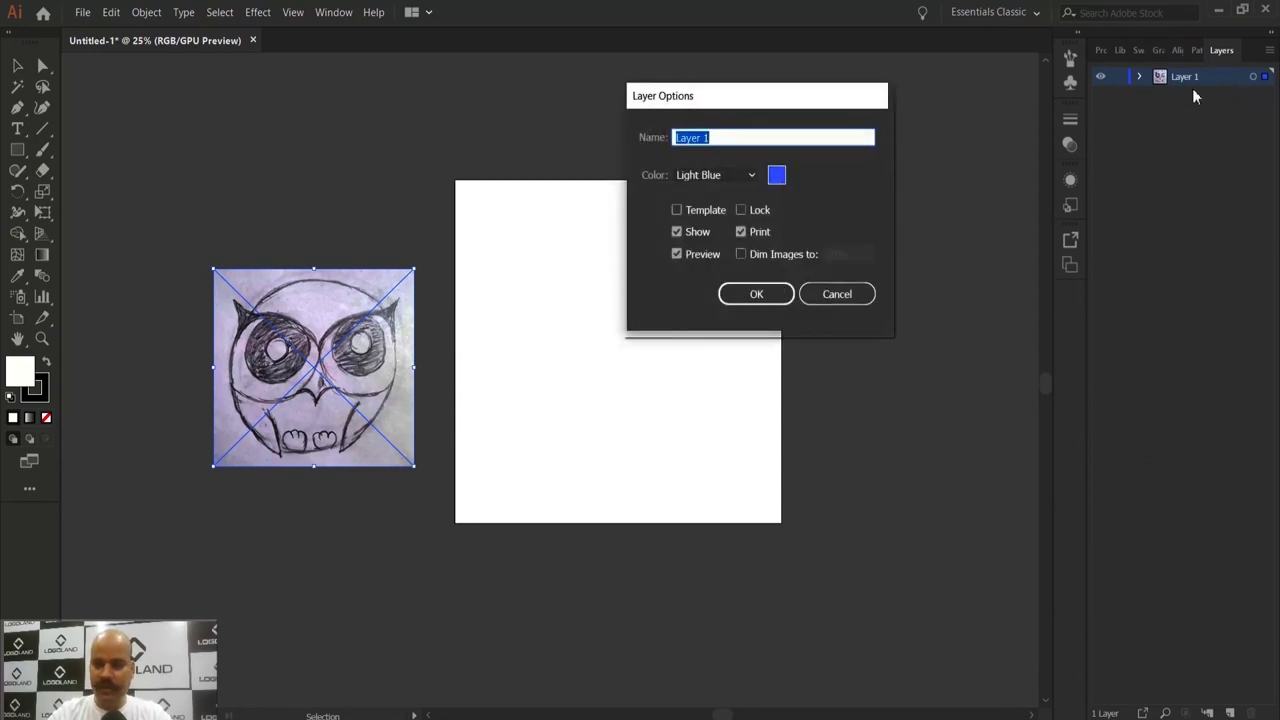
drag(776, 106, 779, 184)
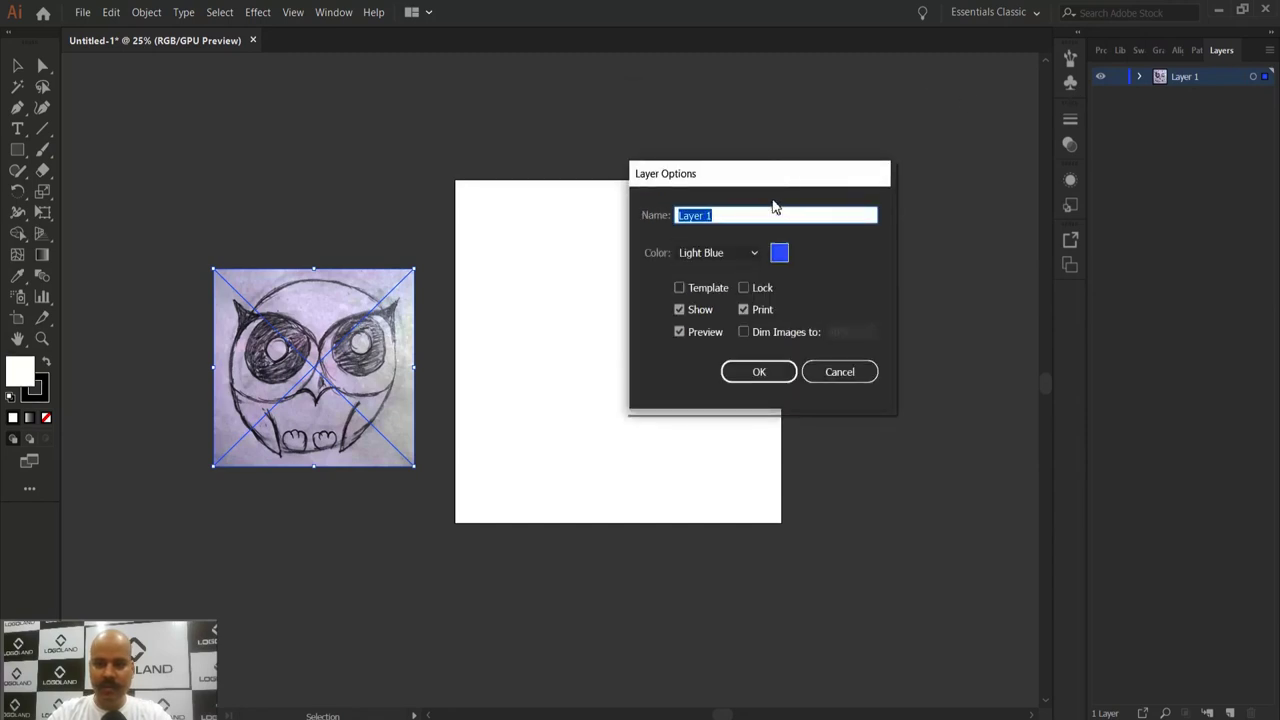
click(679, 288)
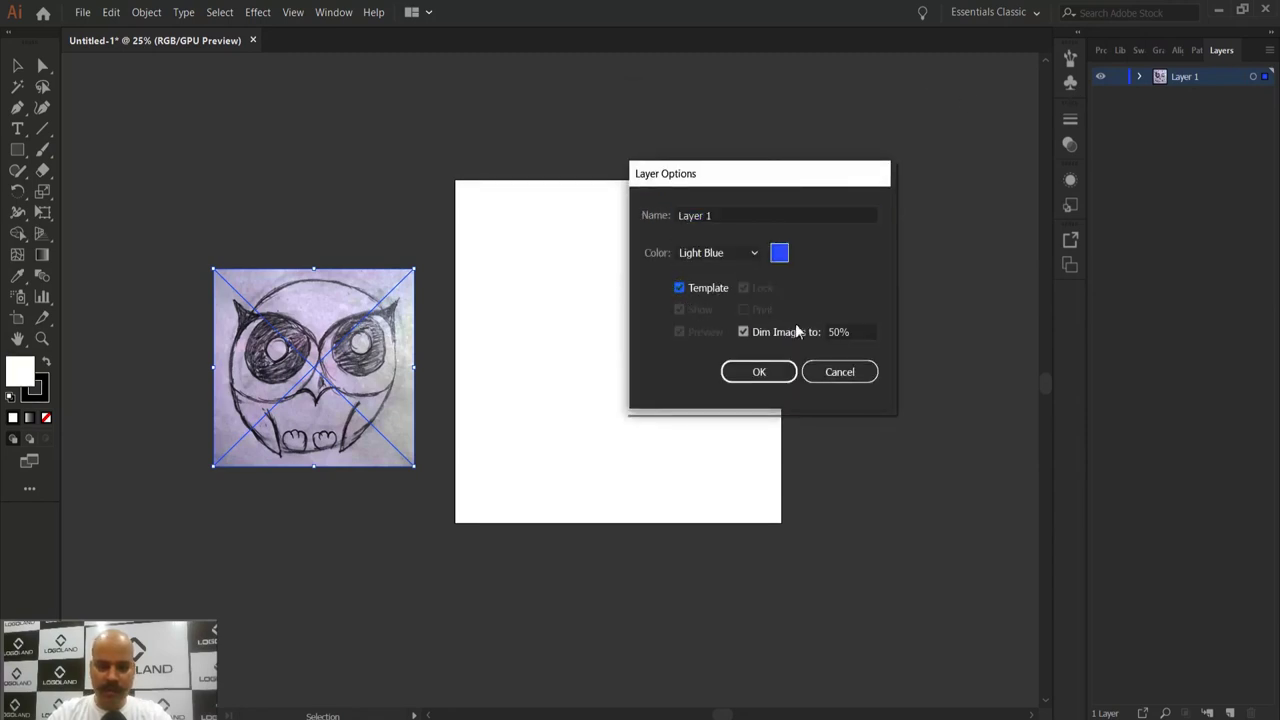
click(853, 331)
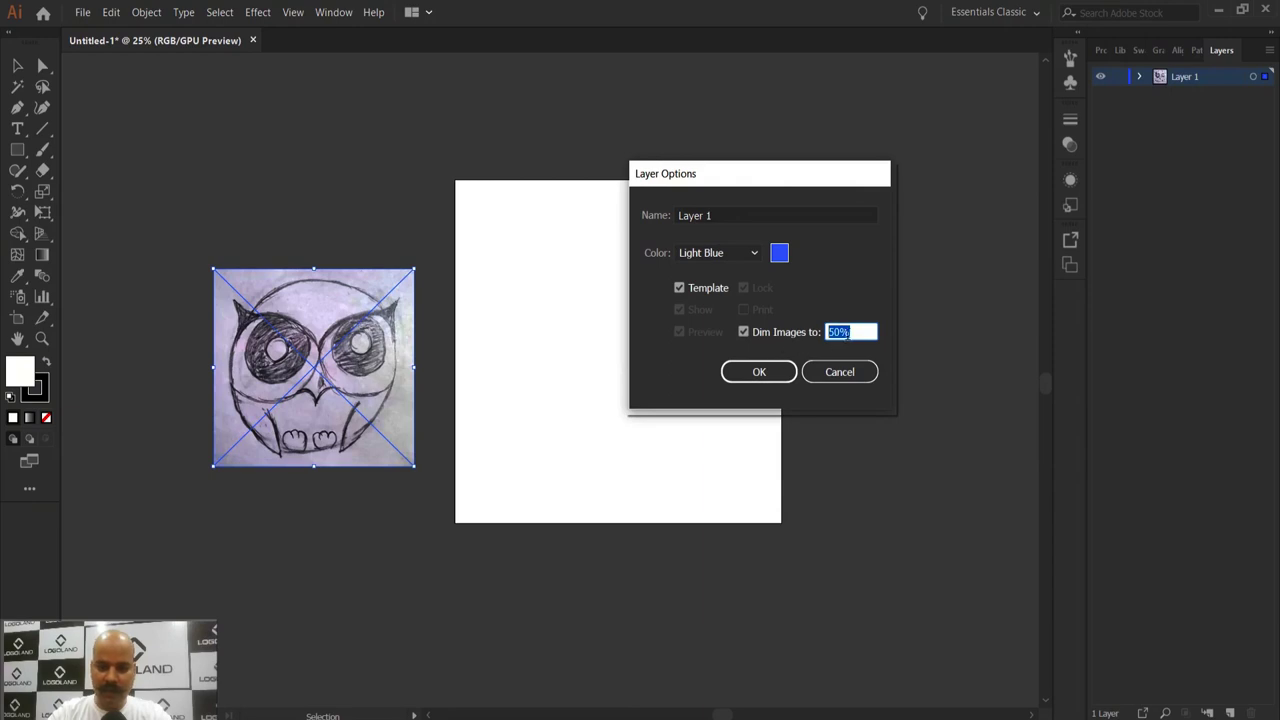
click(848, 333)
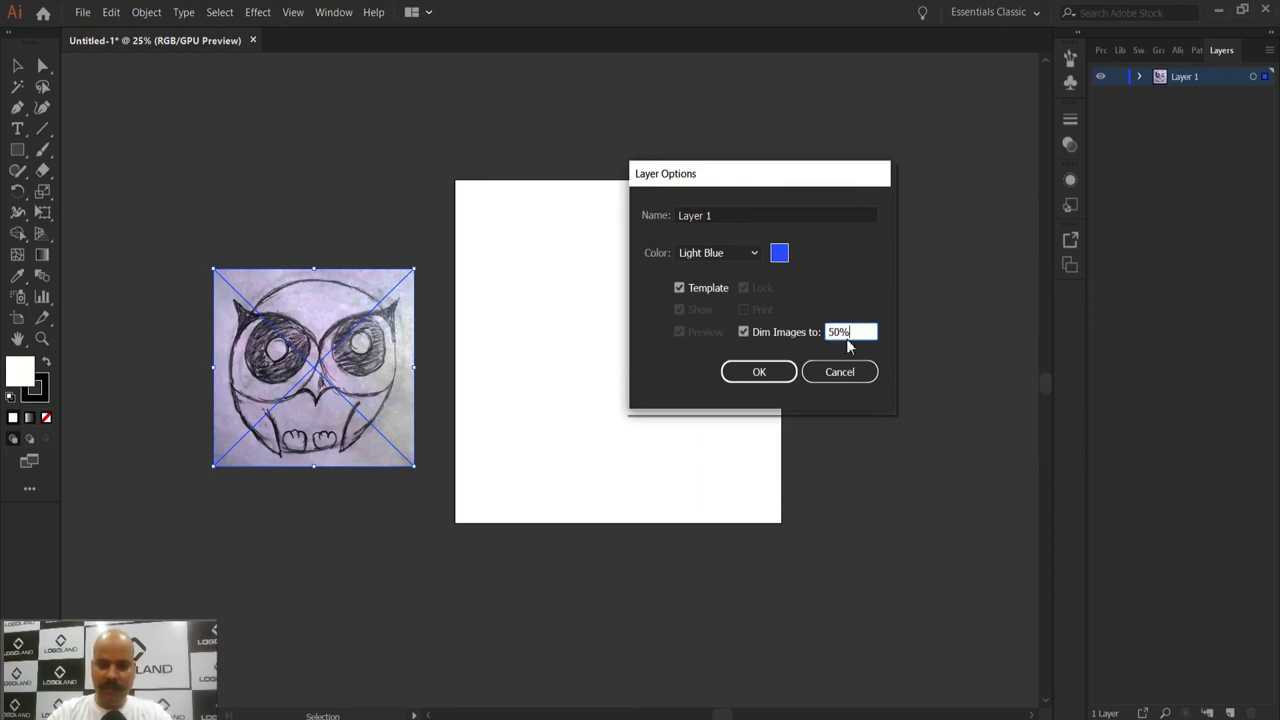
click(763, 372)
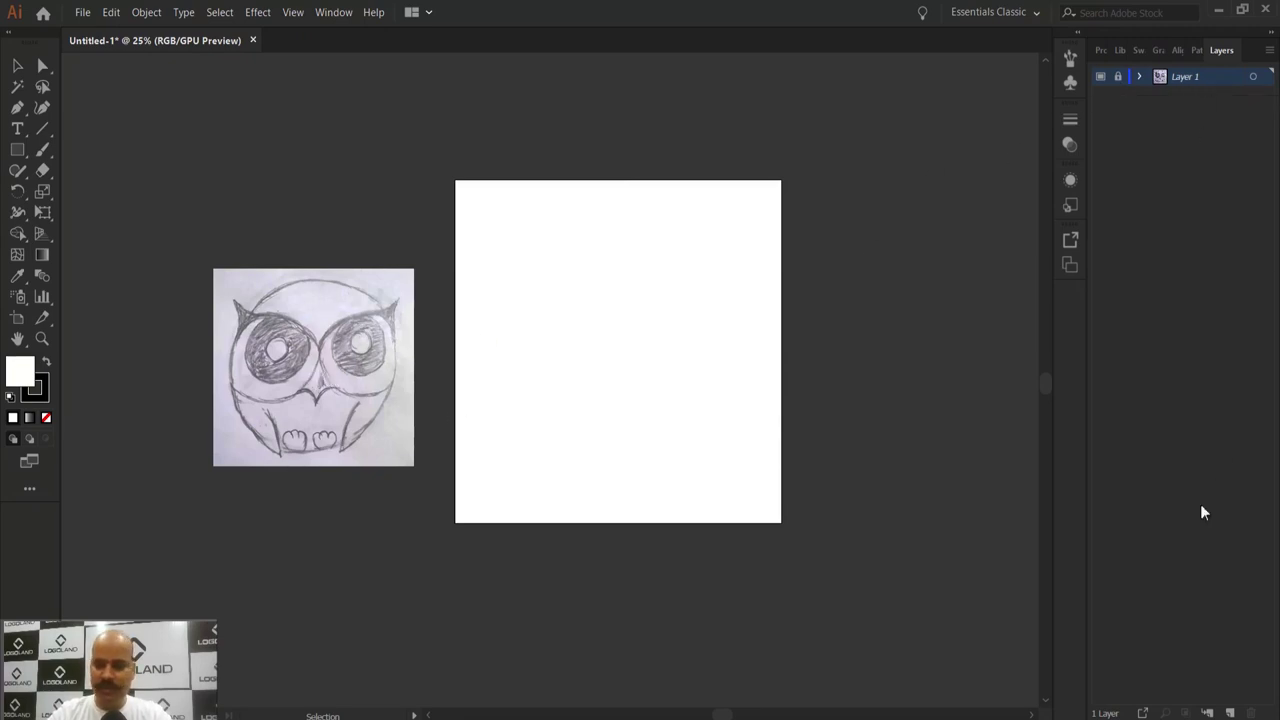
Step: Add a new layer named "vector art" and rename the sketch's template layer "Ref"
click(1231, 713)
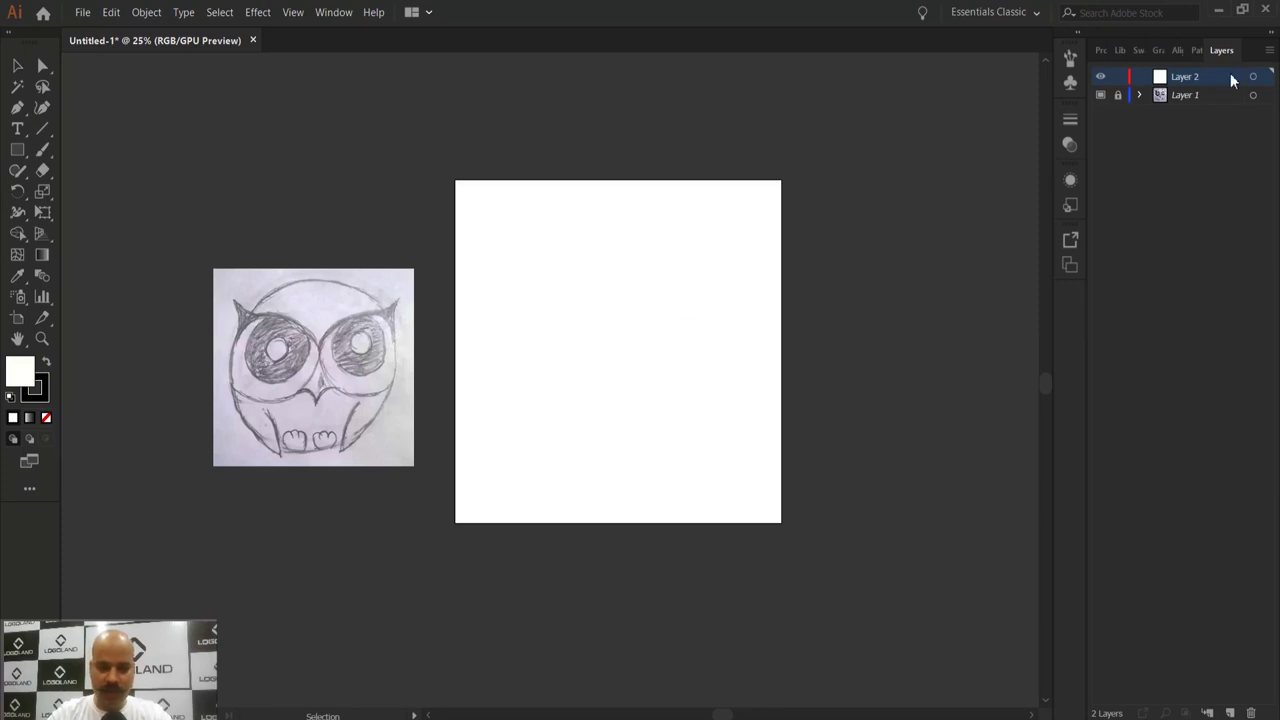
double_click(1194, 81)
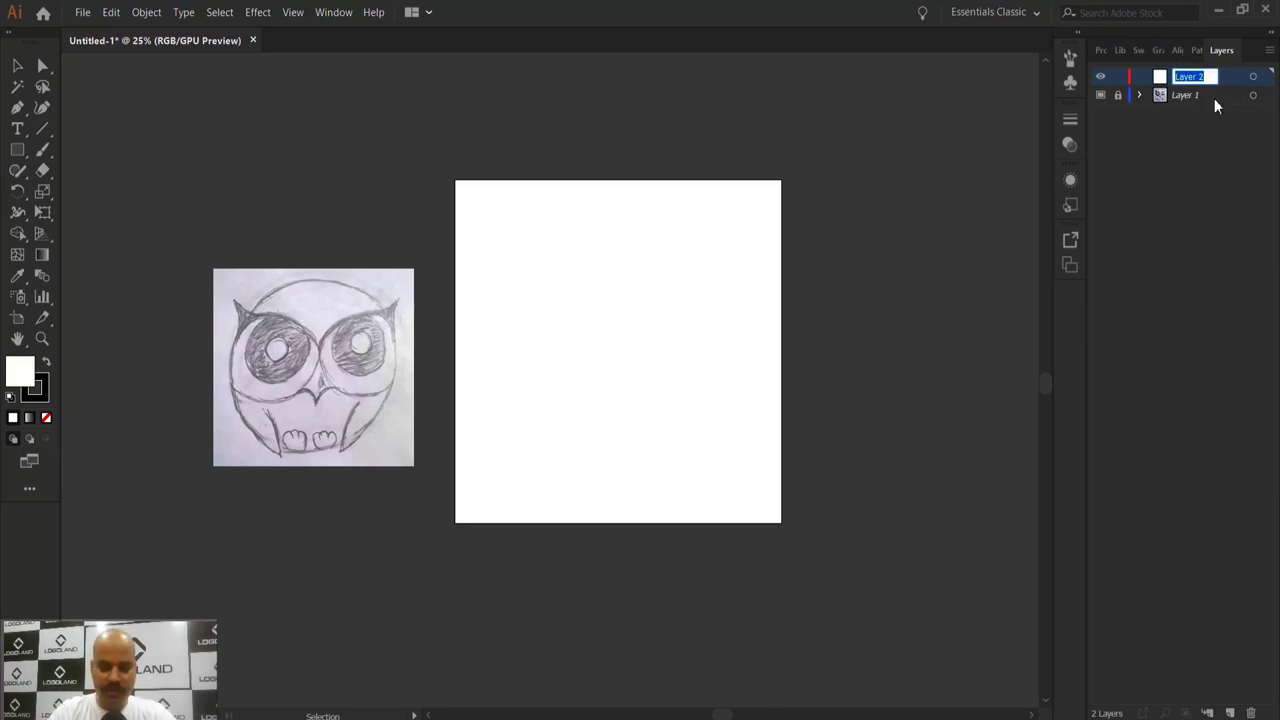
text(vecto)
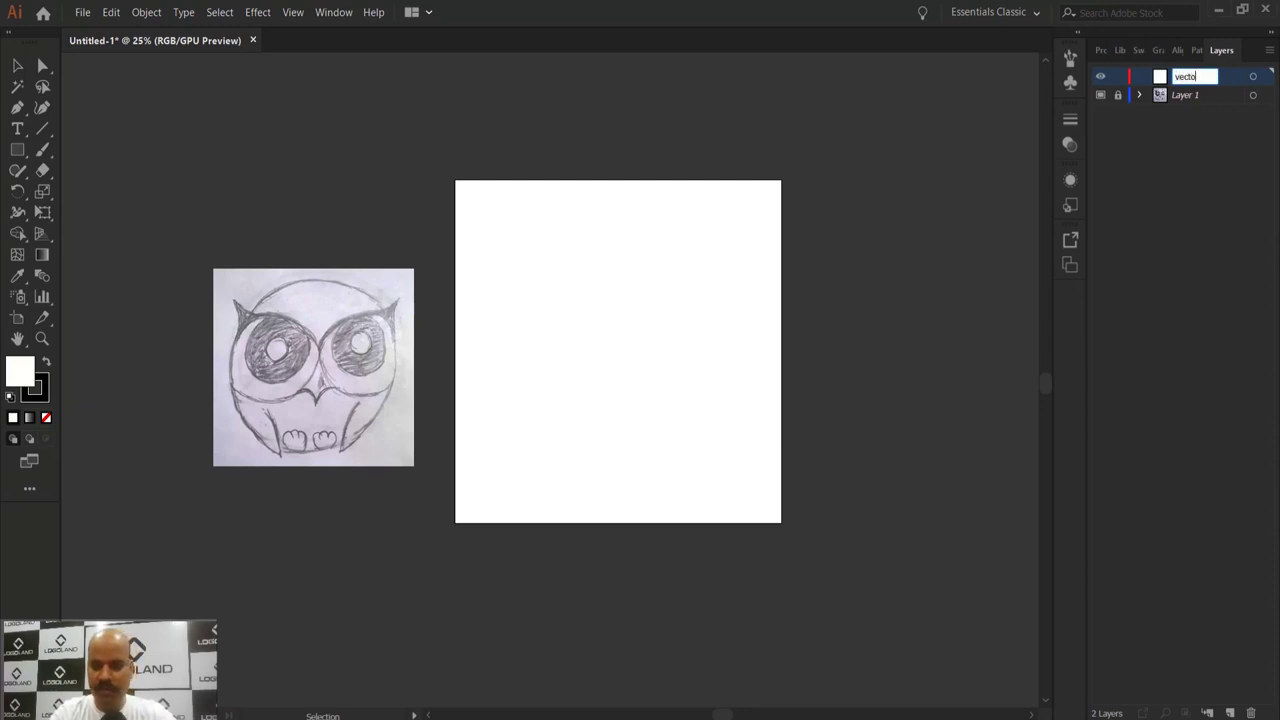
text(r art)
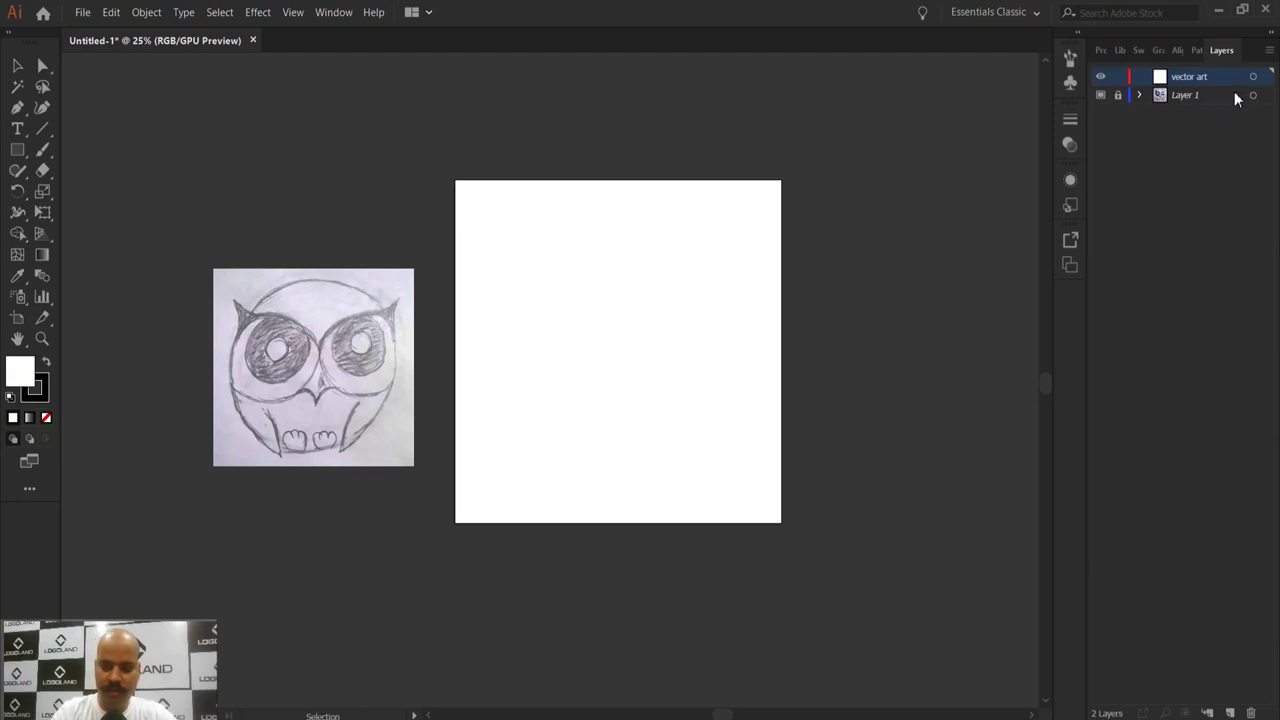
double_click(1194, 96)
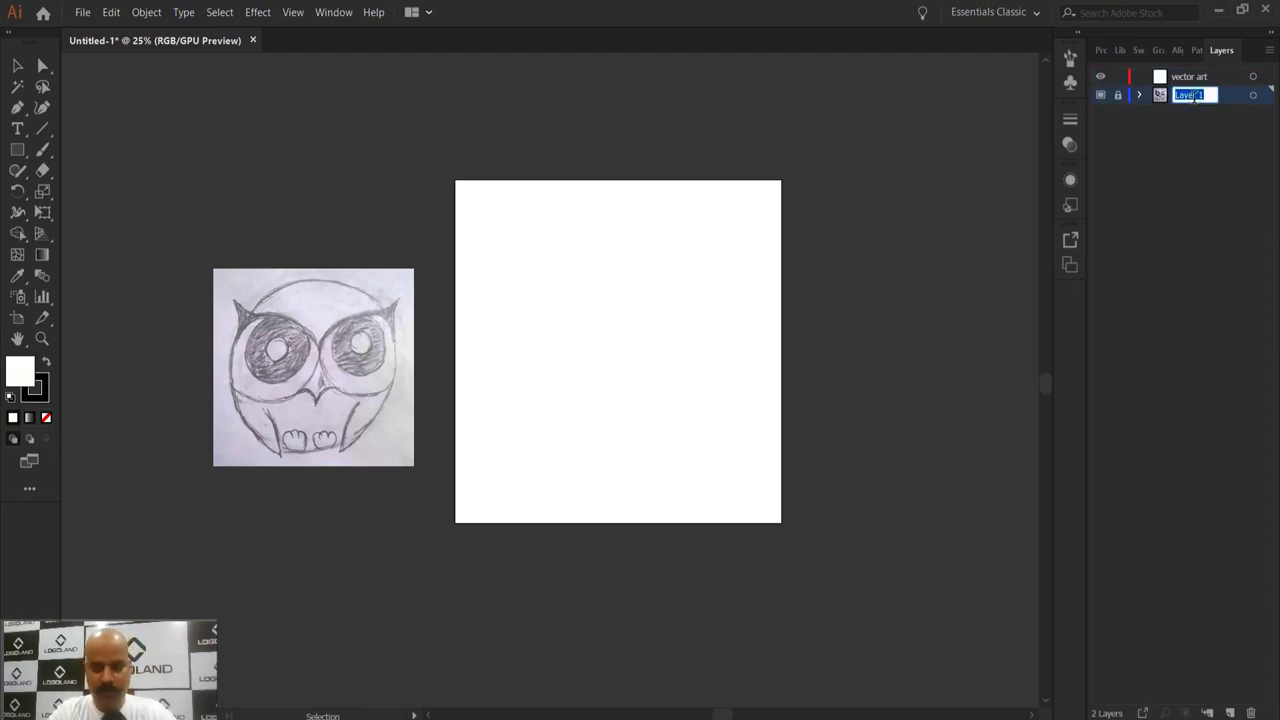
text(Ref)
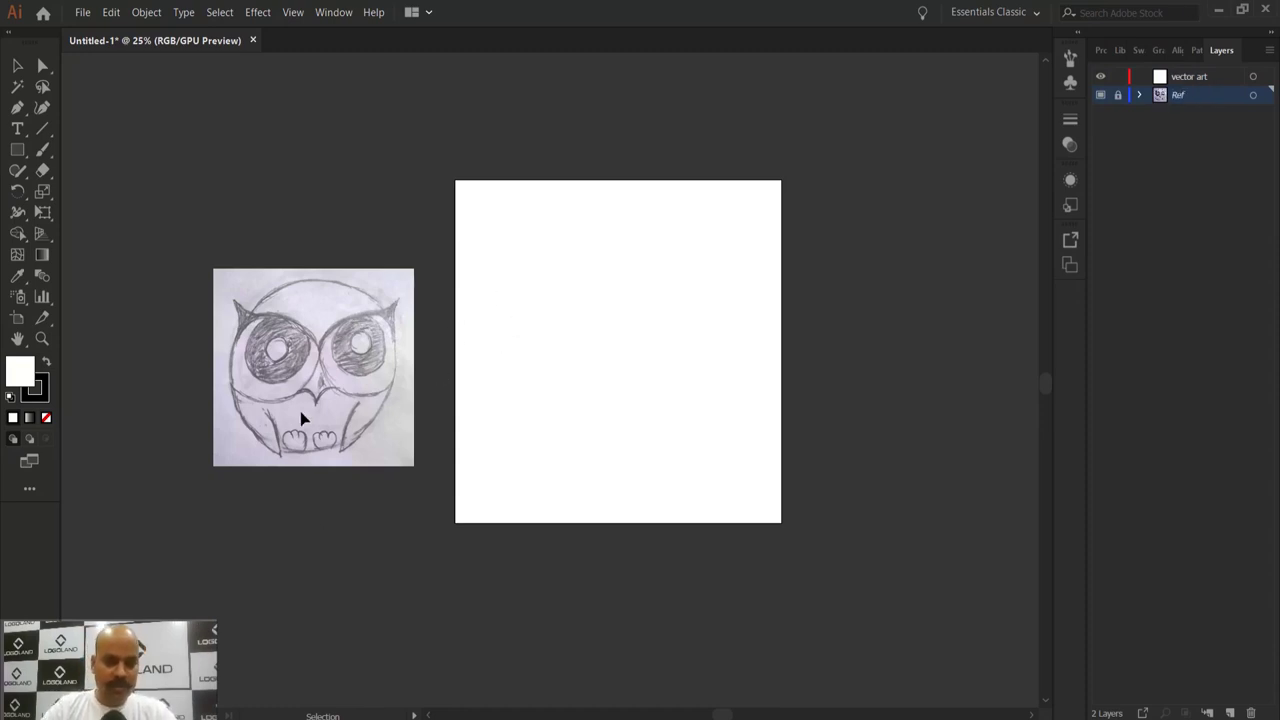
Step: Draw a circle about 492 px in diameter on the vector art layer and center it over the owl's body
scroll(298, 405, up, 1)
drag(290, 355, 390, 370)
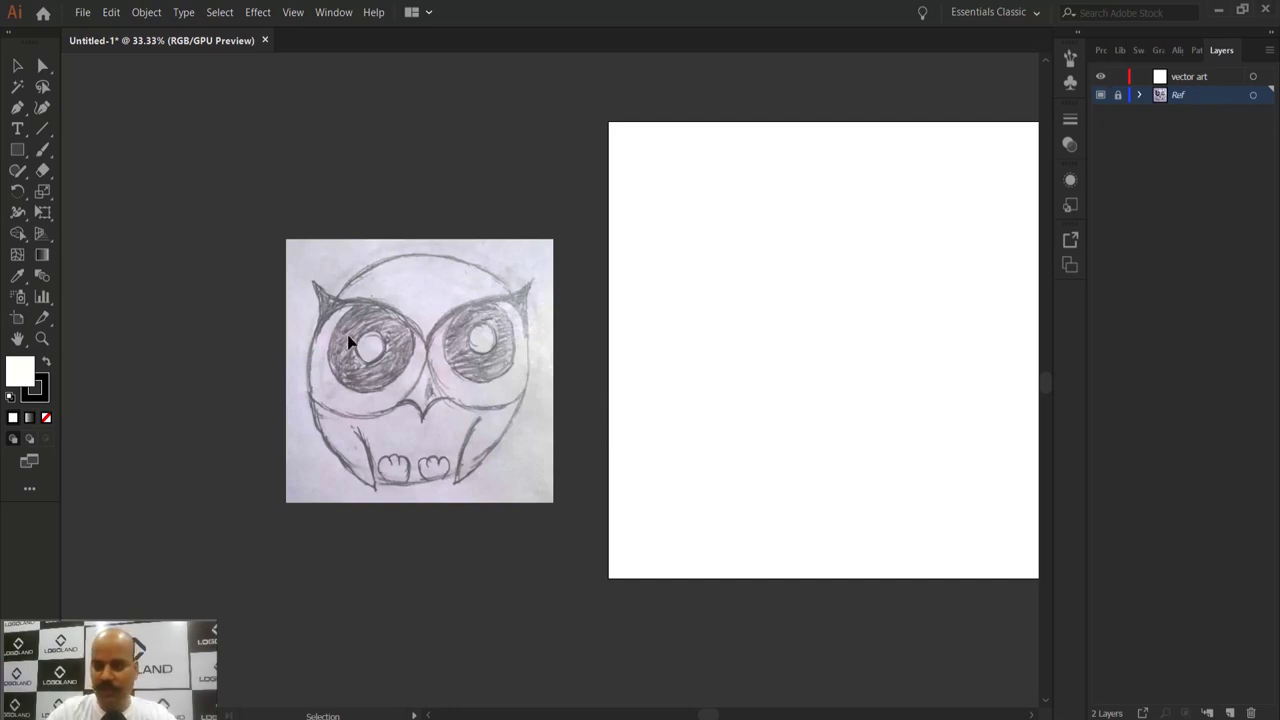
scroll(473, 400, up, 2)
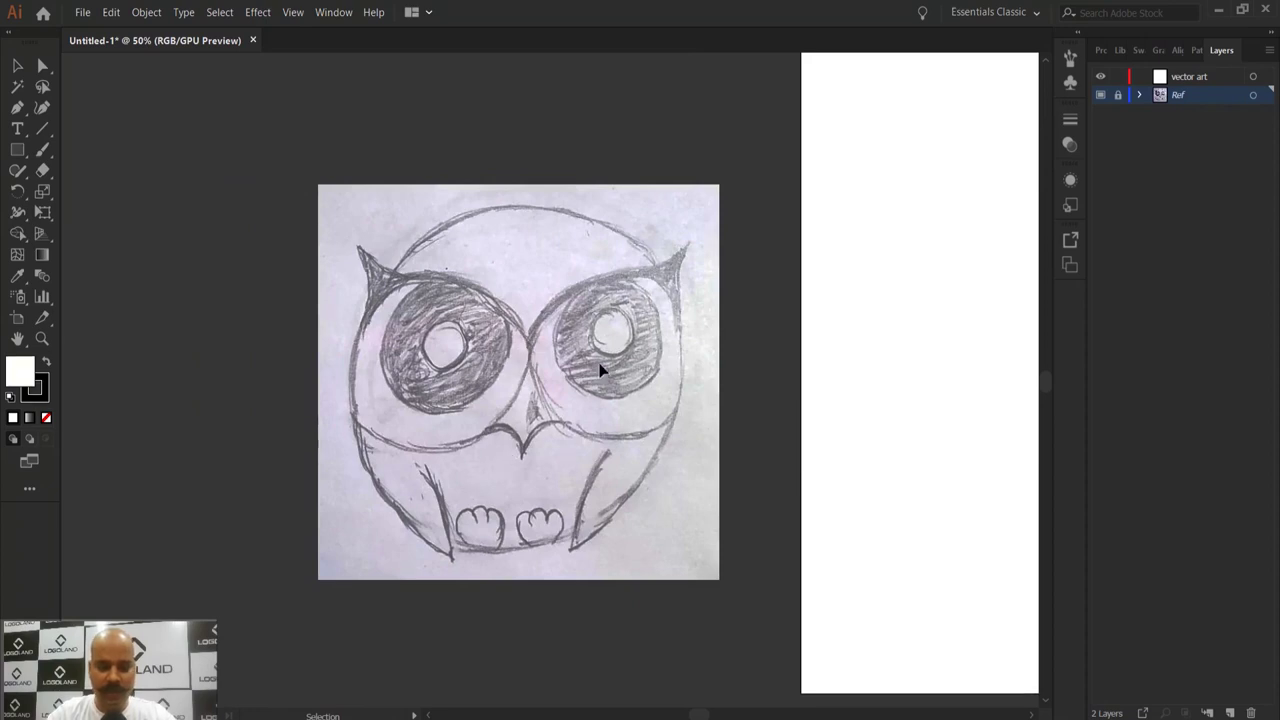
click(1197, 78)
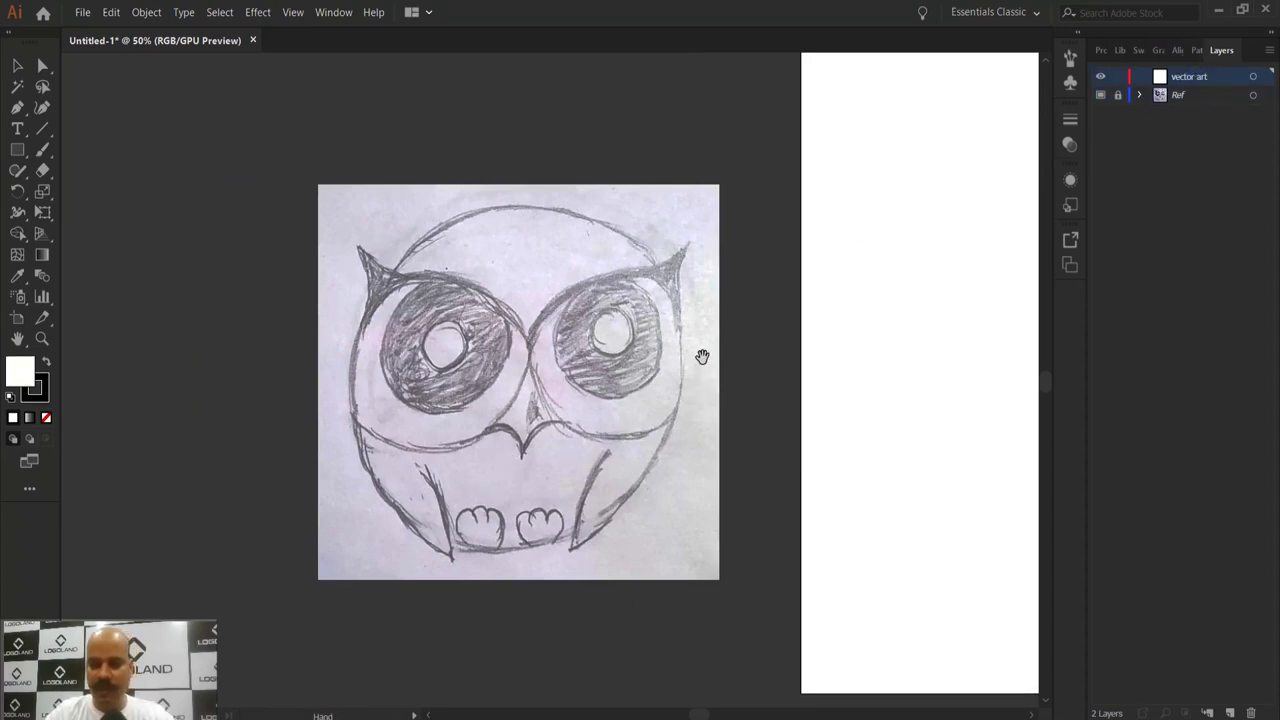
drag(700, 354, 660, 349)
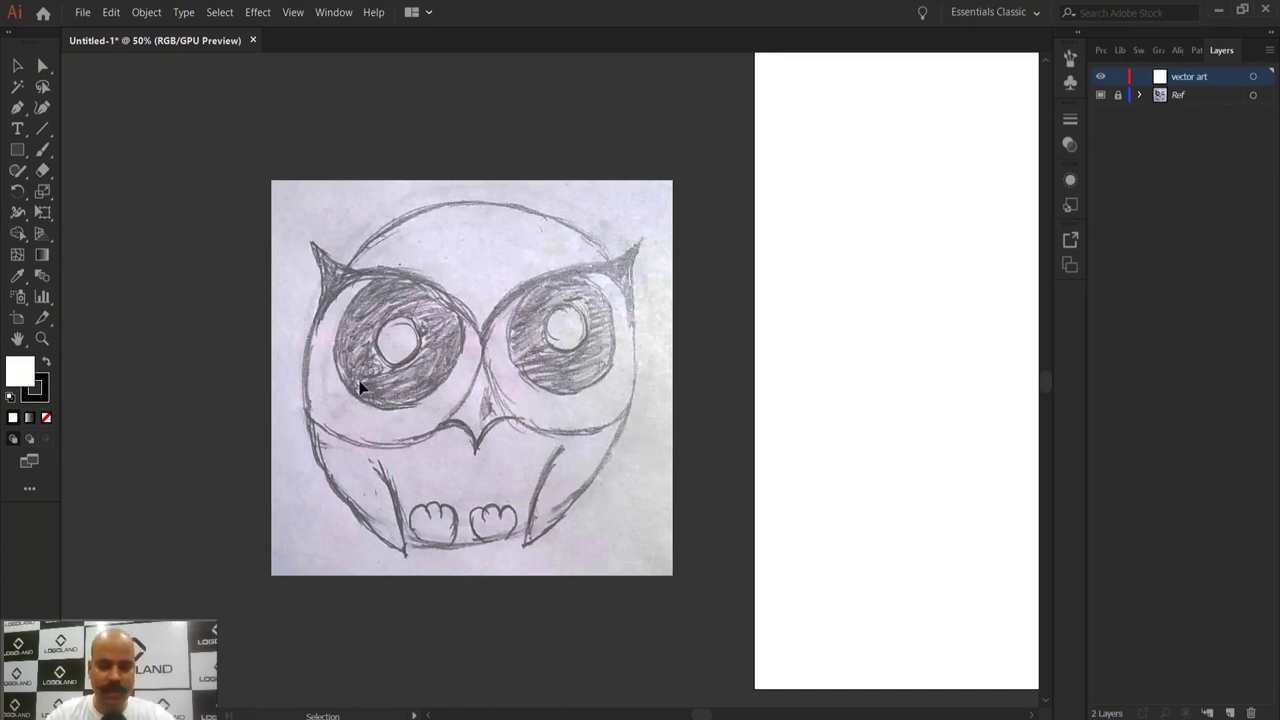
click(16, 150)
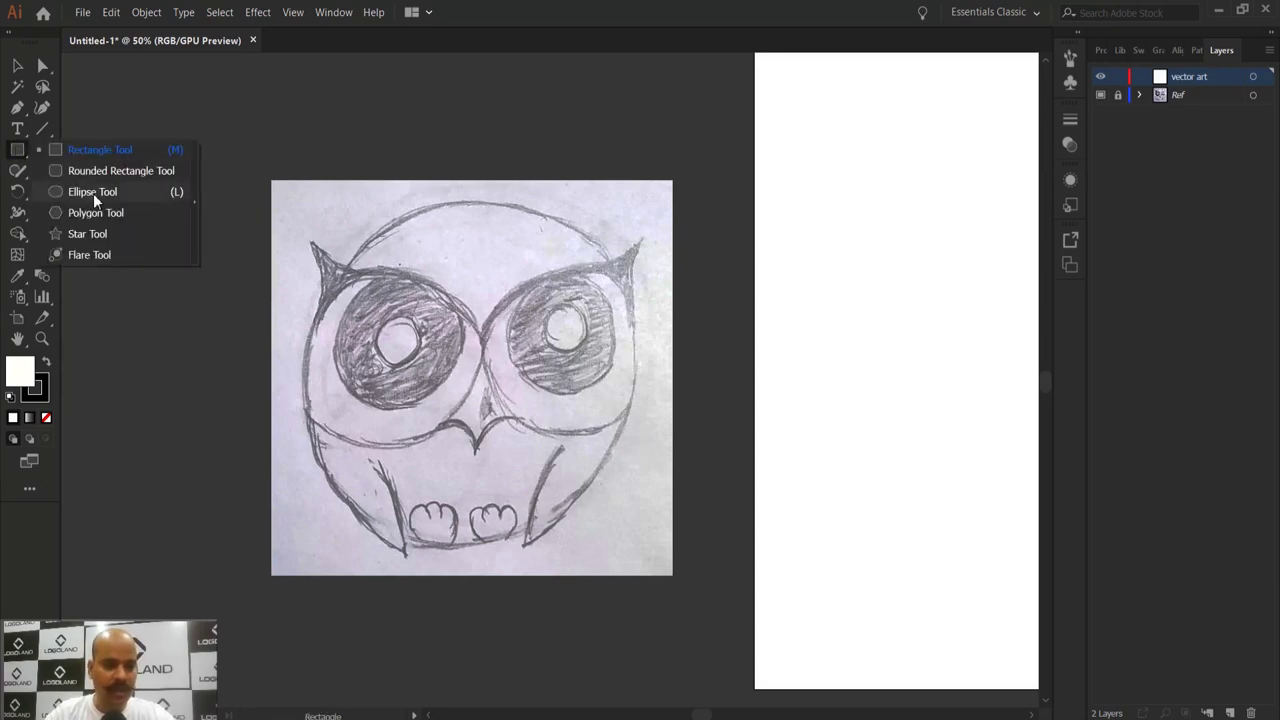
click(94, 192)
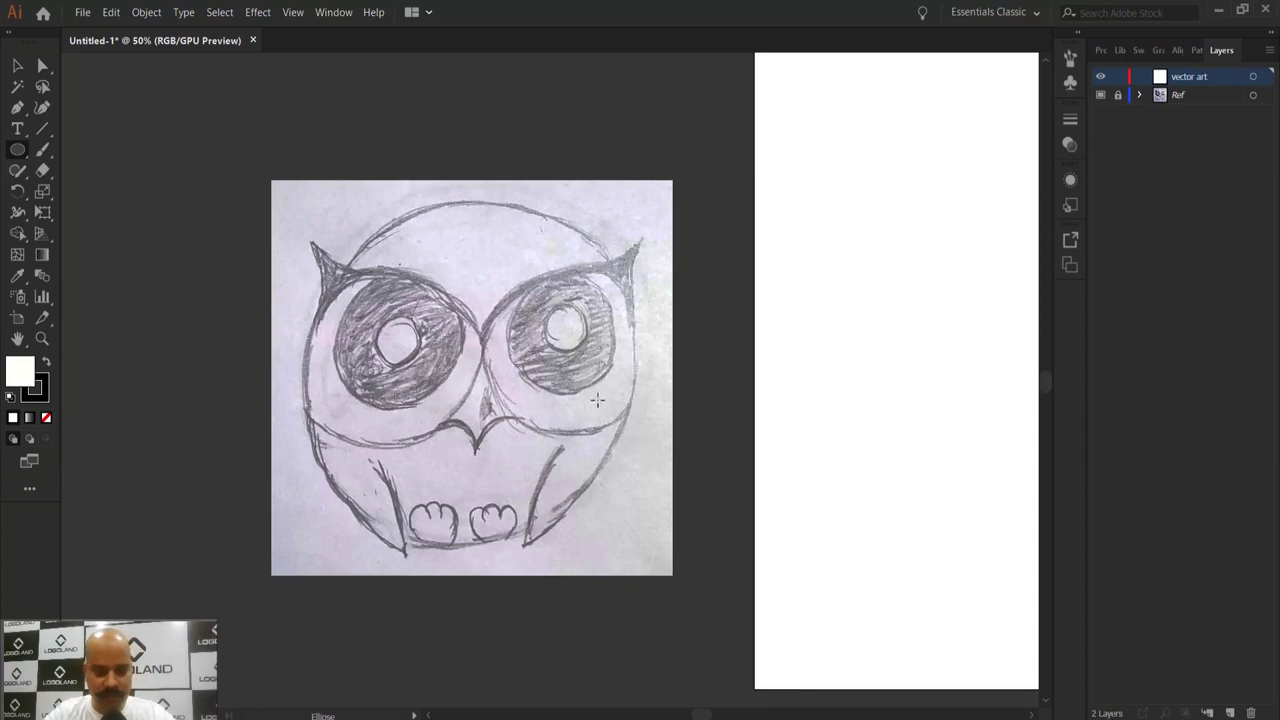
drag(427, 369, 503, 319)
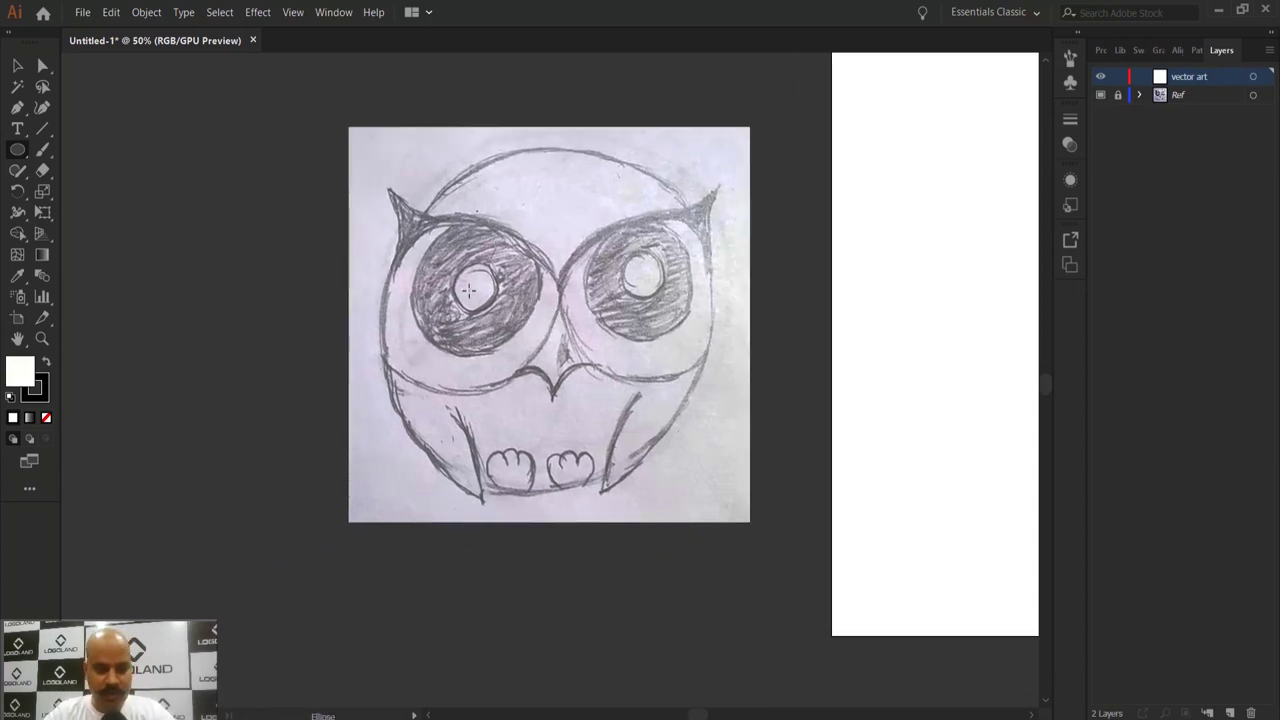
drag(512, 244, 442, 270)
drag(291, 180, 613, 518)
click(17, 65)
drag(440, 330, 491, 334)
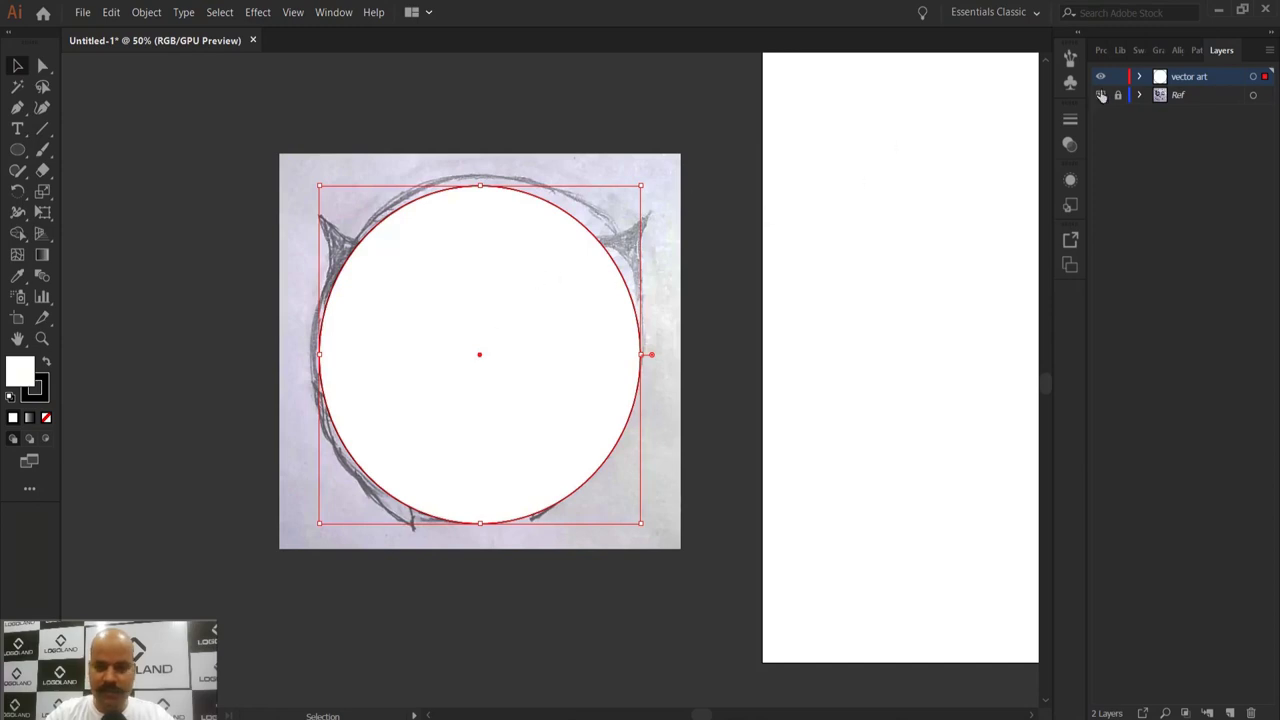
Step: Set the body circle's stroke to None
click(1101, 51)
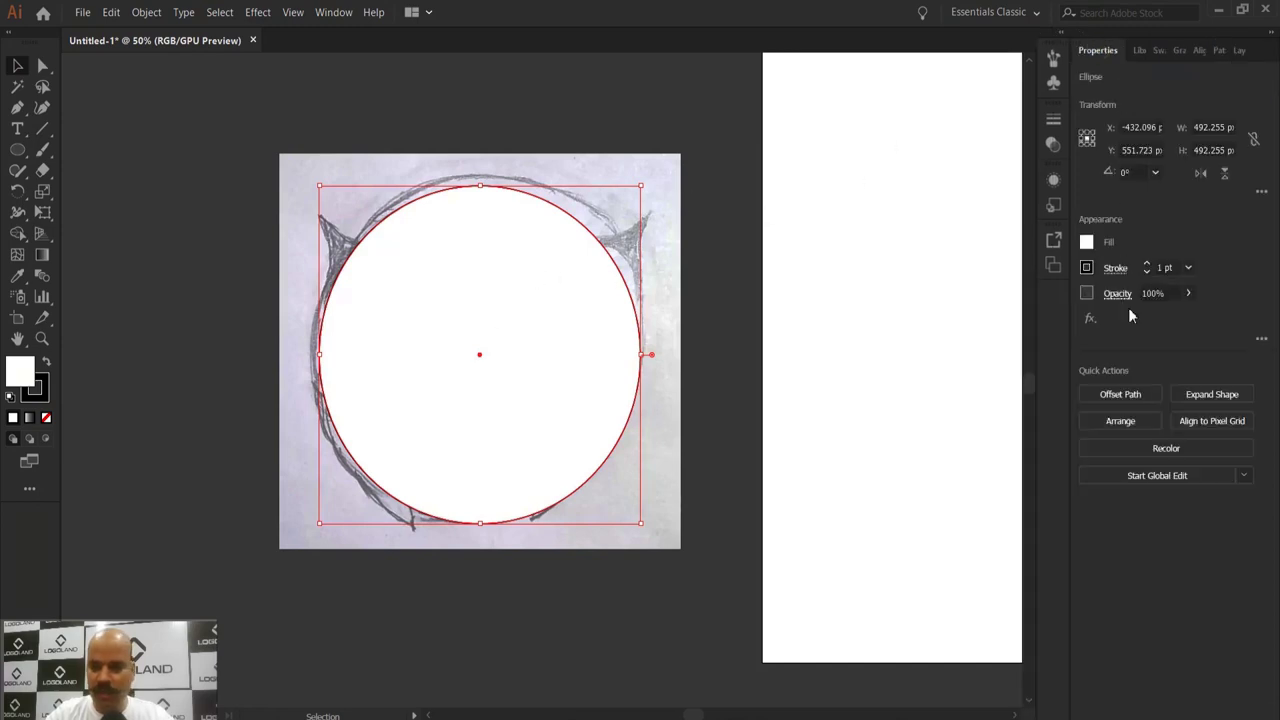
click(1087, 269)
click(904, 332)
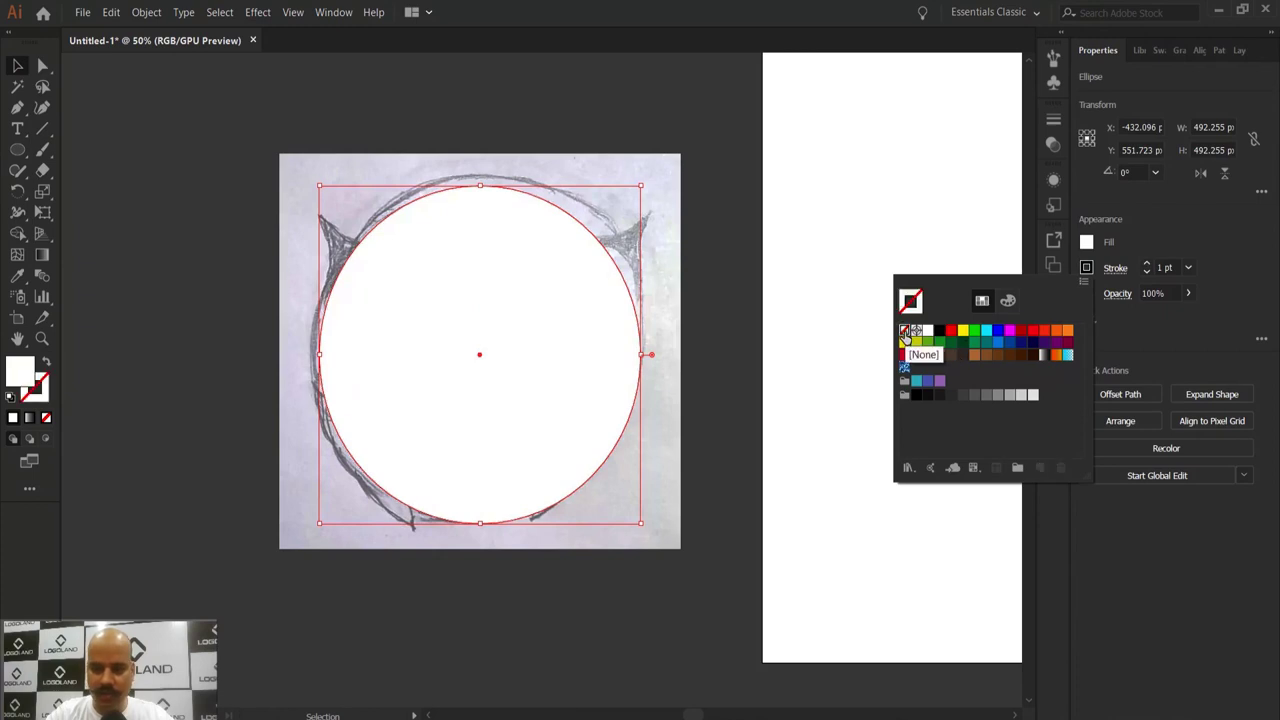
click(725, 209)
Step: Fill the owl's body circle with bright purple, D14AED
click(507, 295)
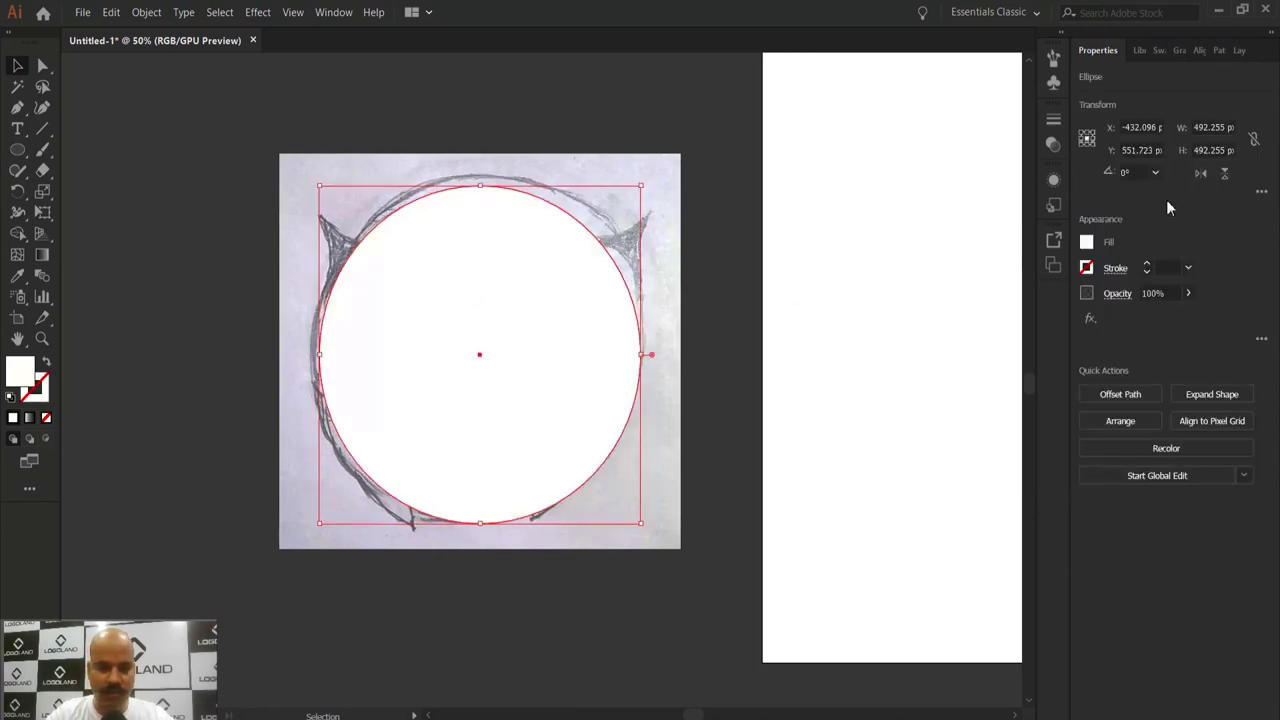
click(1087, 242)
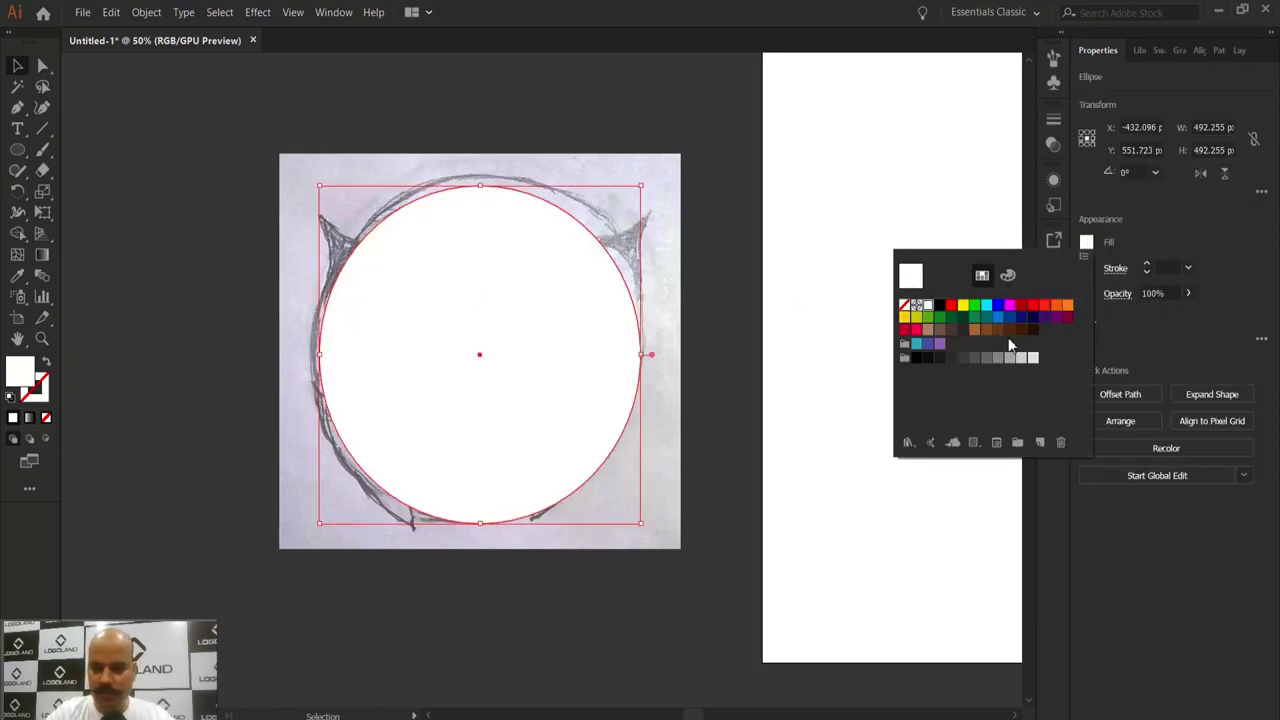
double_click(22, 374)
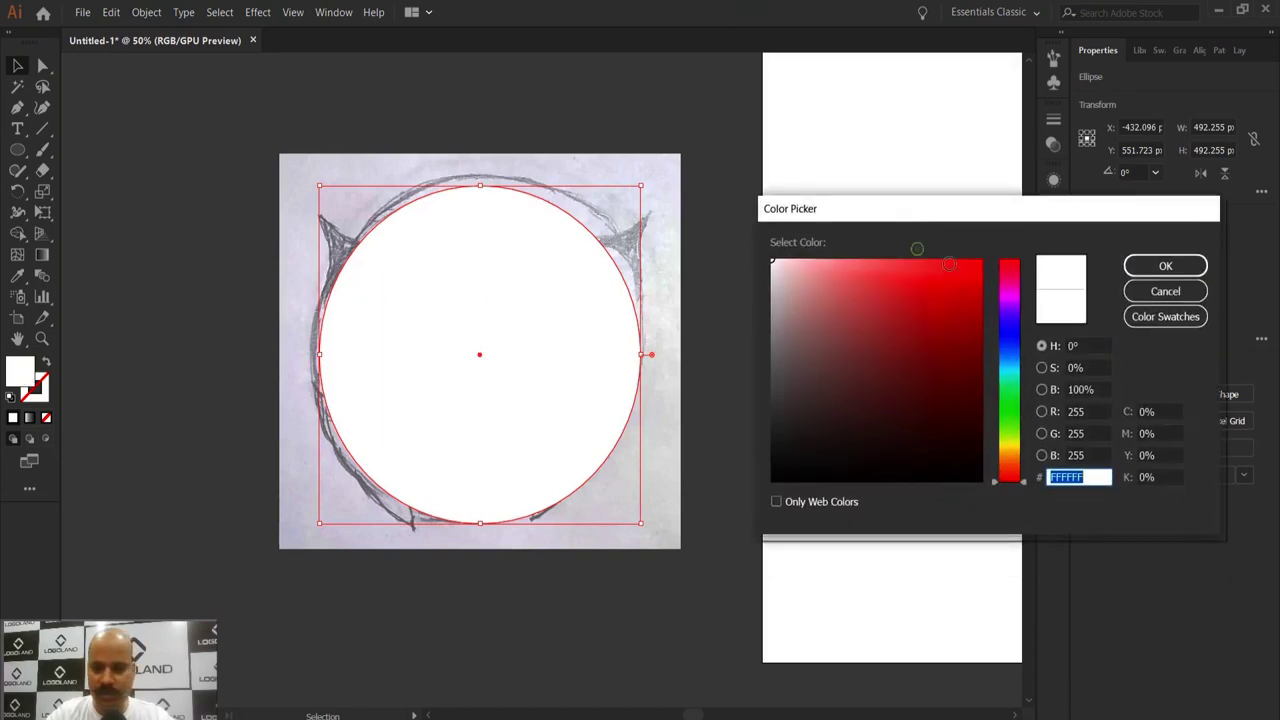
drag(1012, 355, 1013, 308)
drag(943, 290, 916, 274)
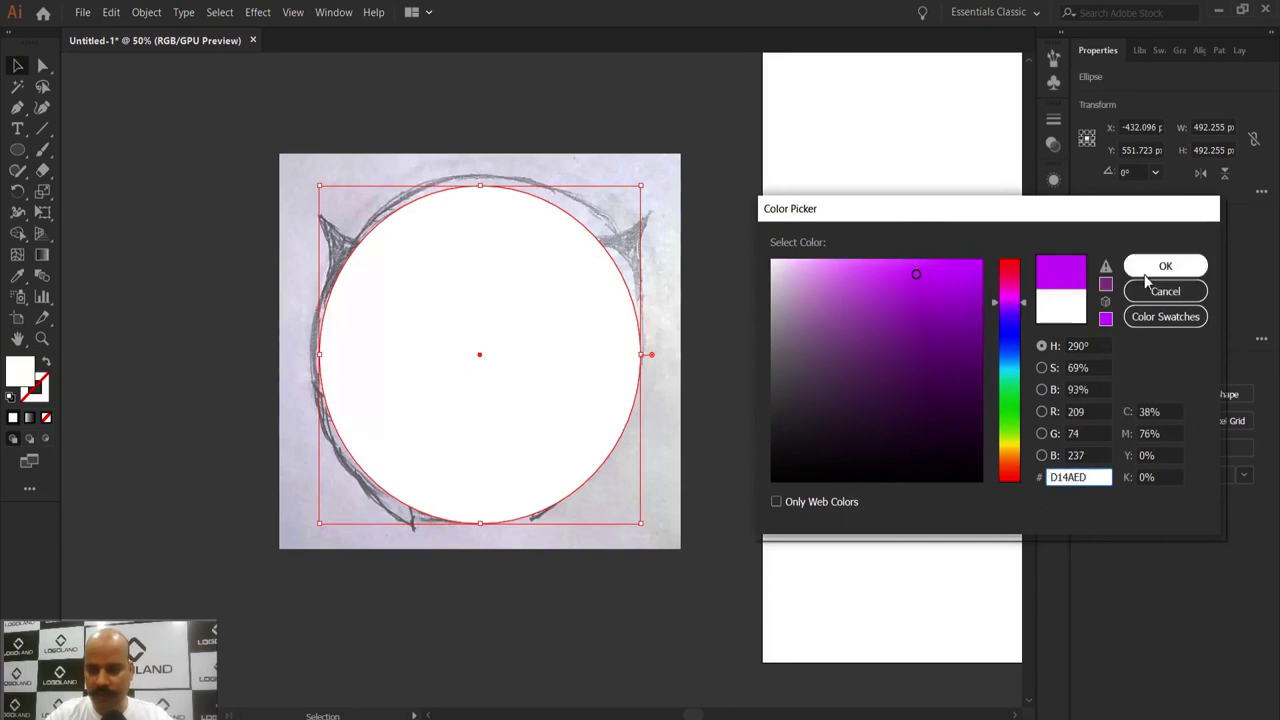
click(1146, 270)
click(823, 220)
key(ctrl+plus)
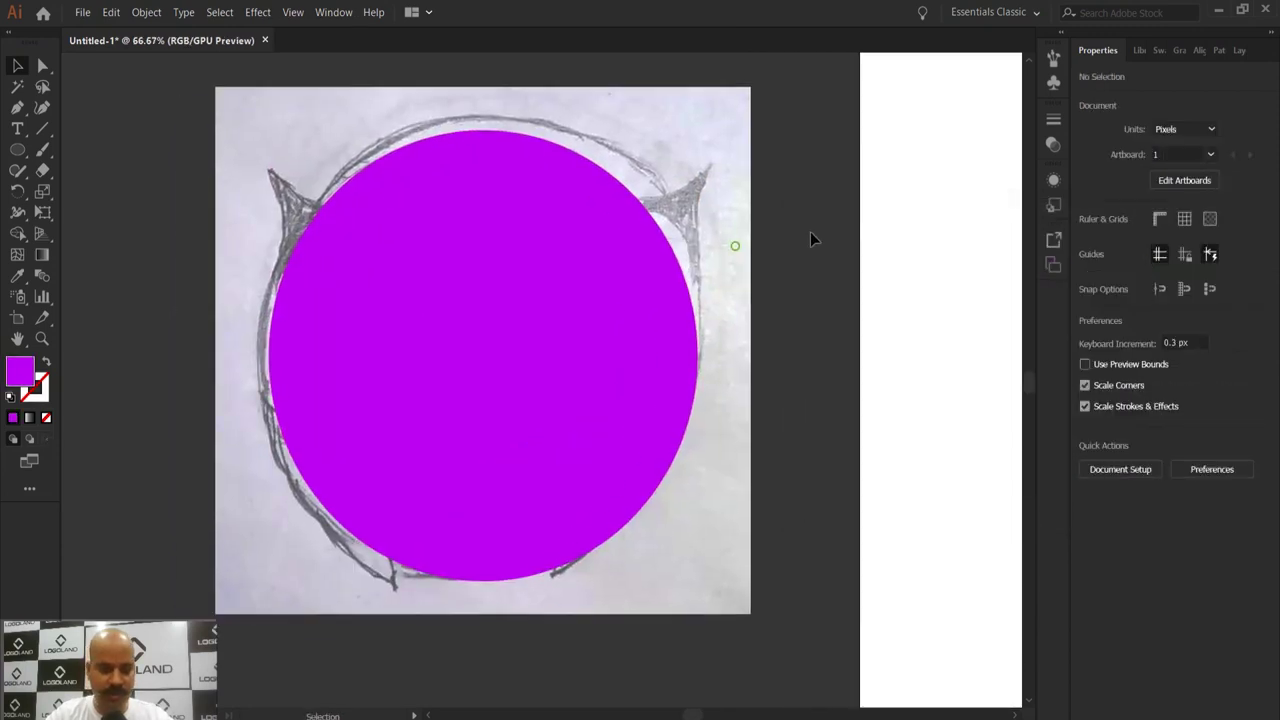
Step: Switch the selected body circle's display to Outline view so the owl sketch shows through it
click(528, 289)
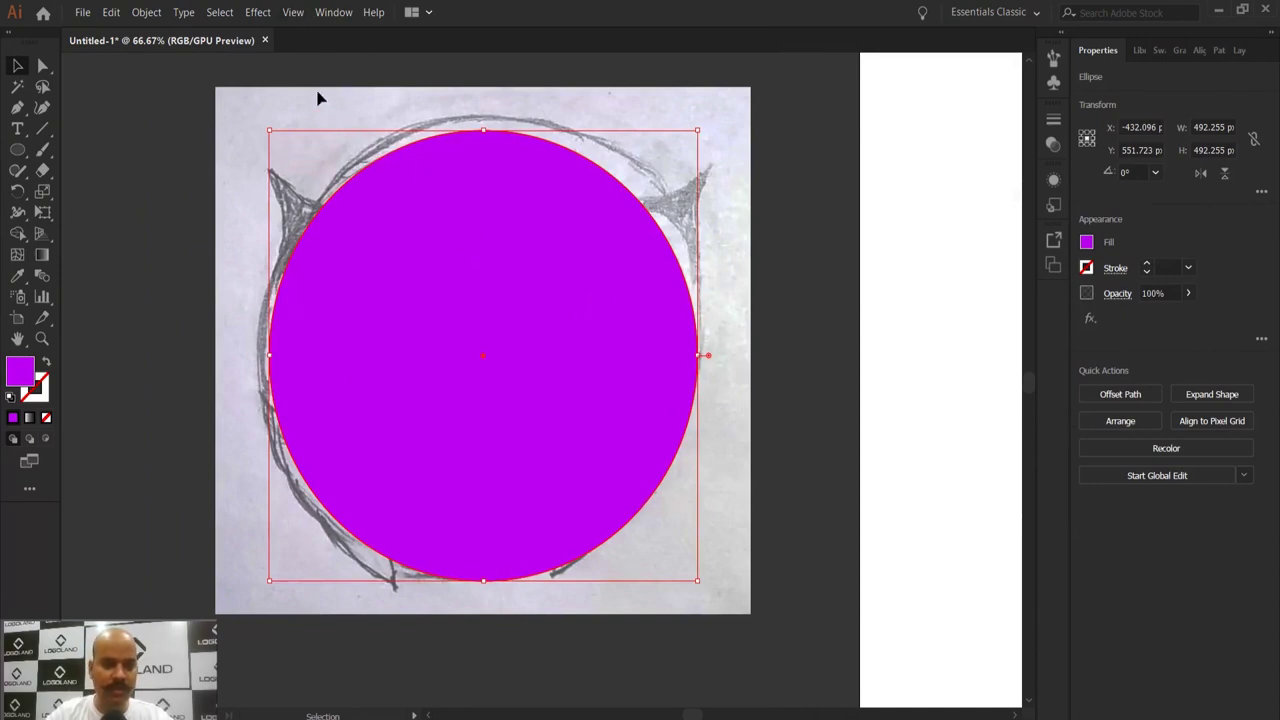
click(292, 13)
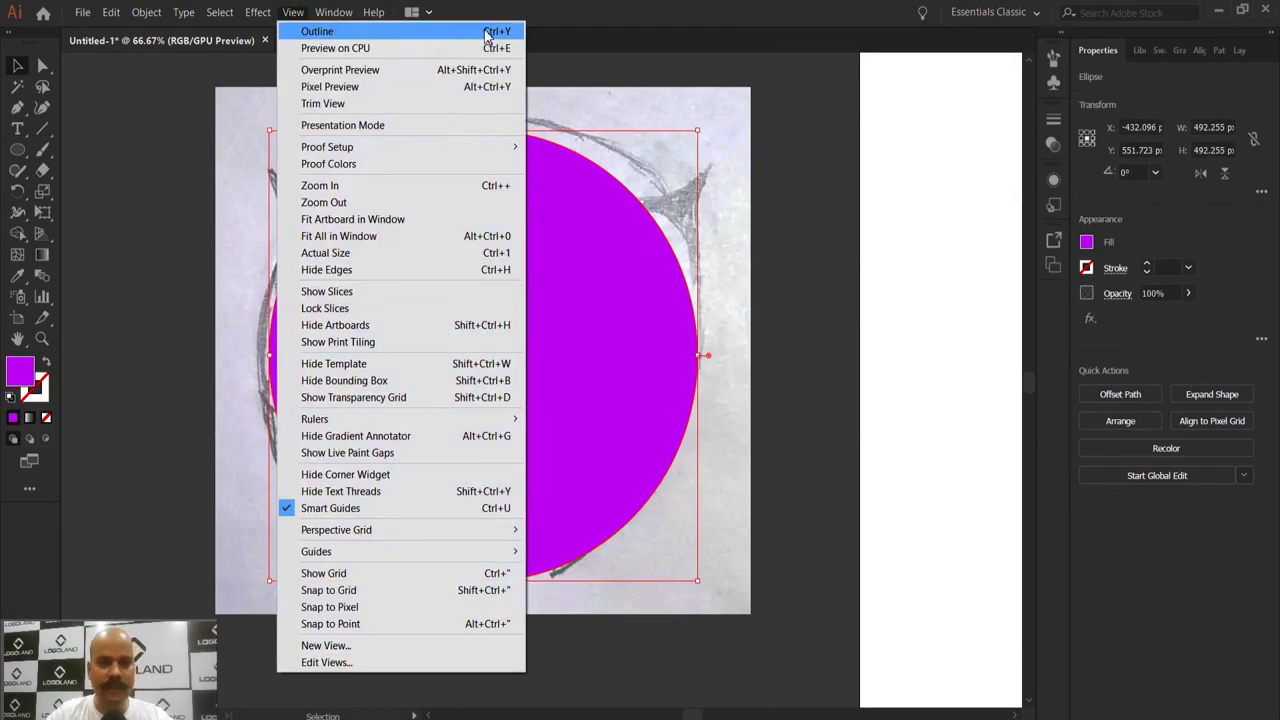
click(430, 36)
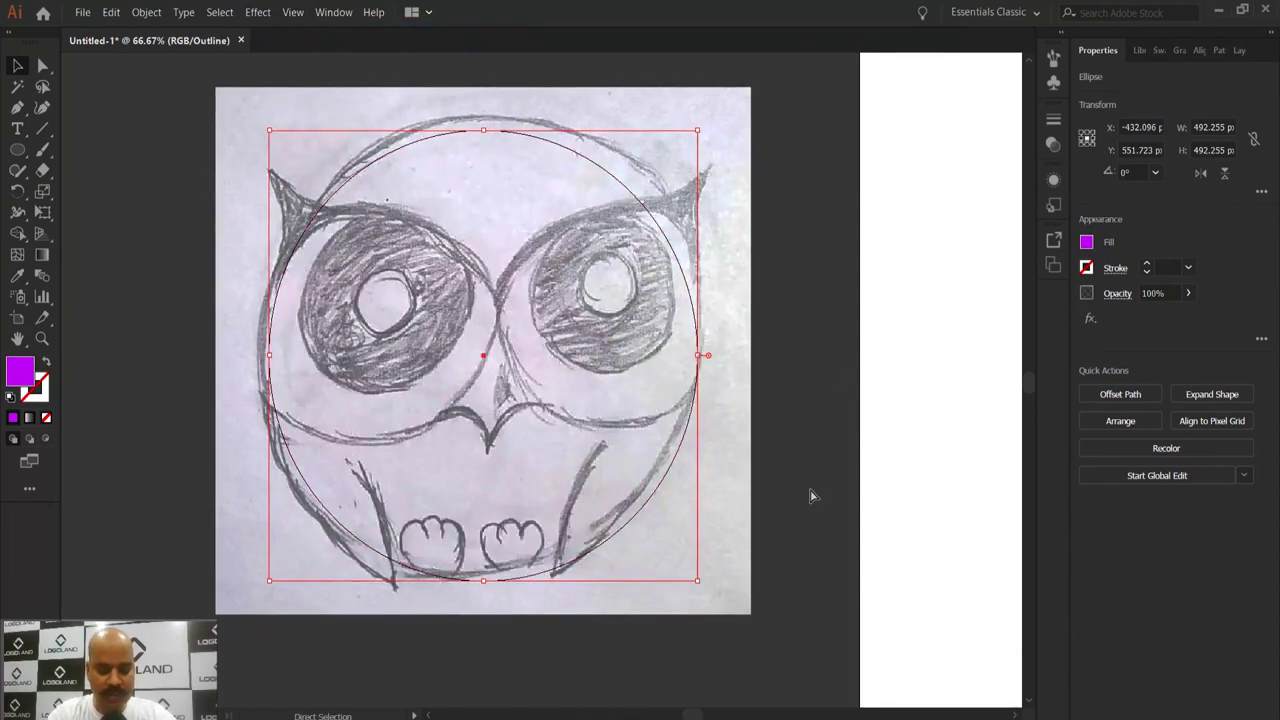
Step: Toggle repeatedly between Preview and Outline view to compare the body circle with the owl sketch
key(ctrl+y)
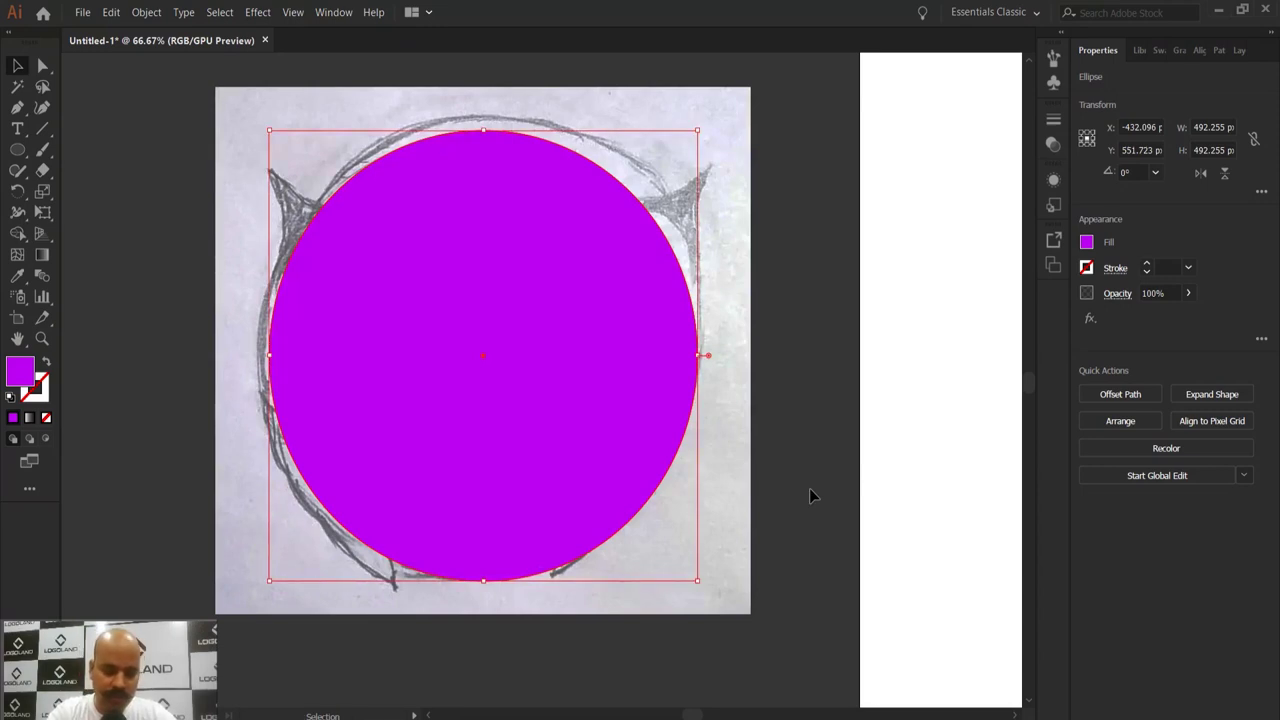
key(a)
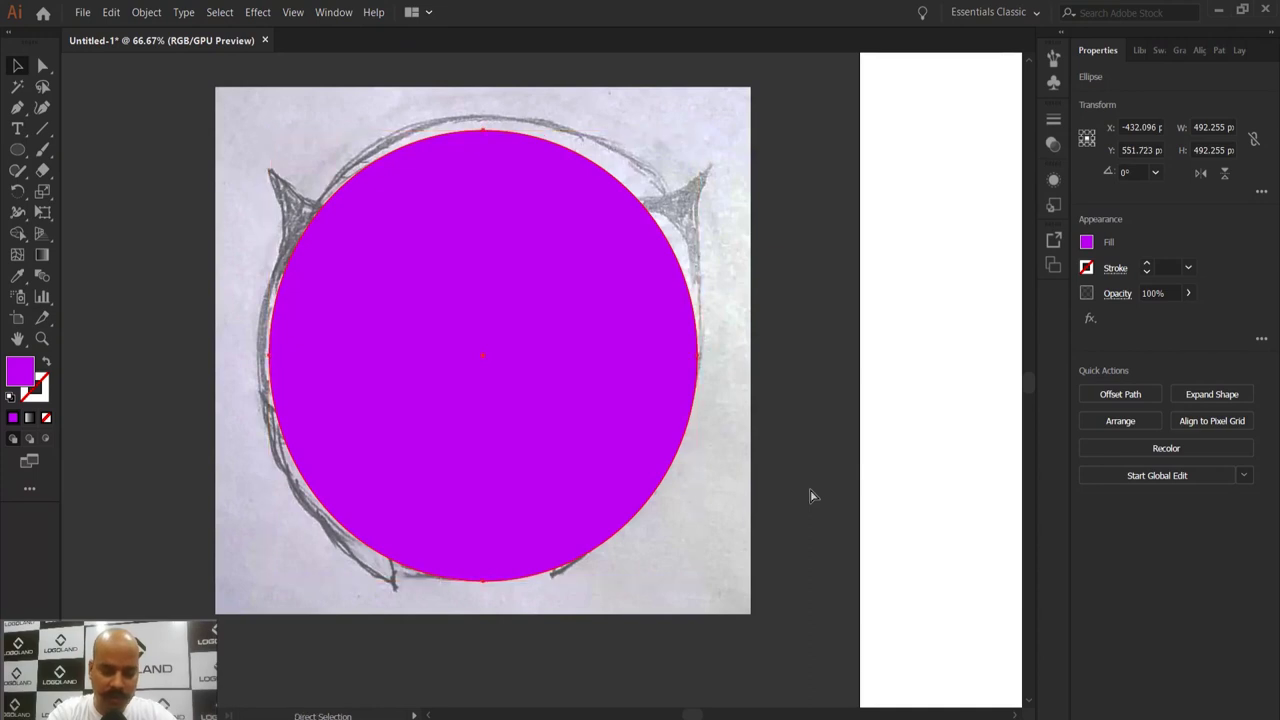
key(ctrl+y)
key(v)
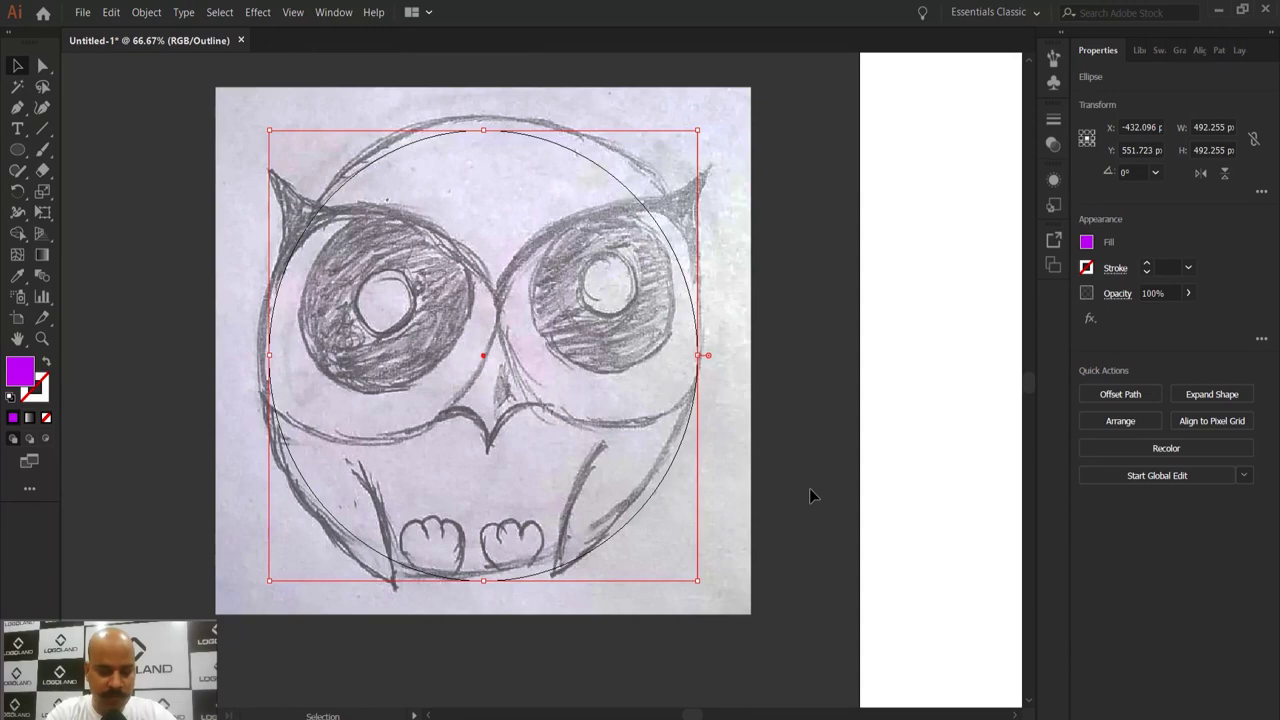
key(a)
key(ctrl+y)
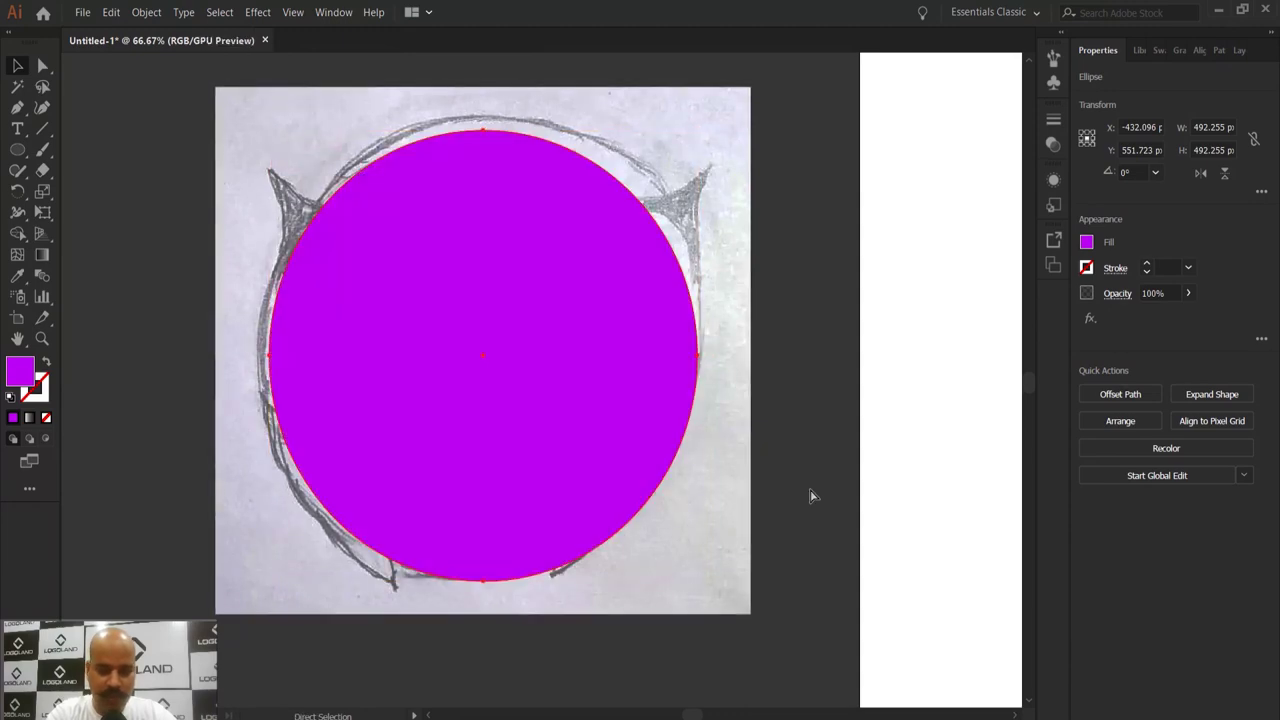
key(ctrl+y)
key(v)
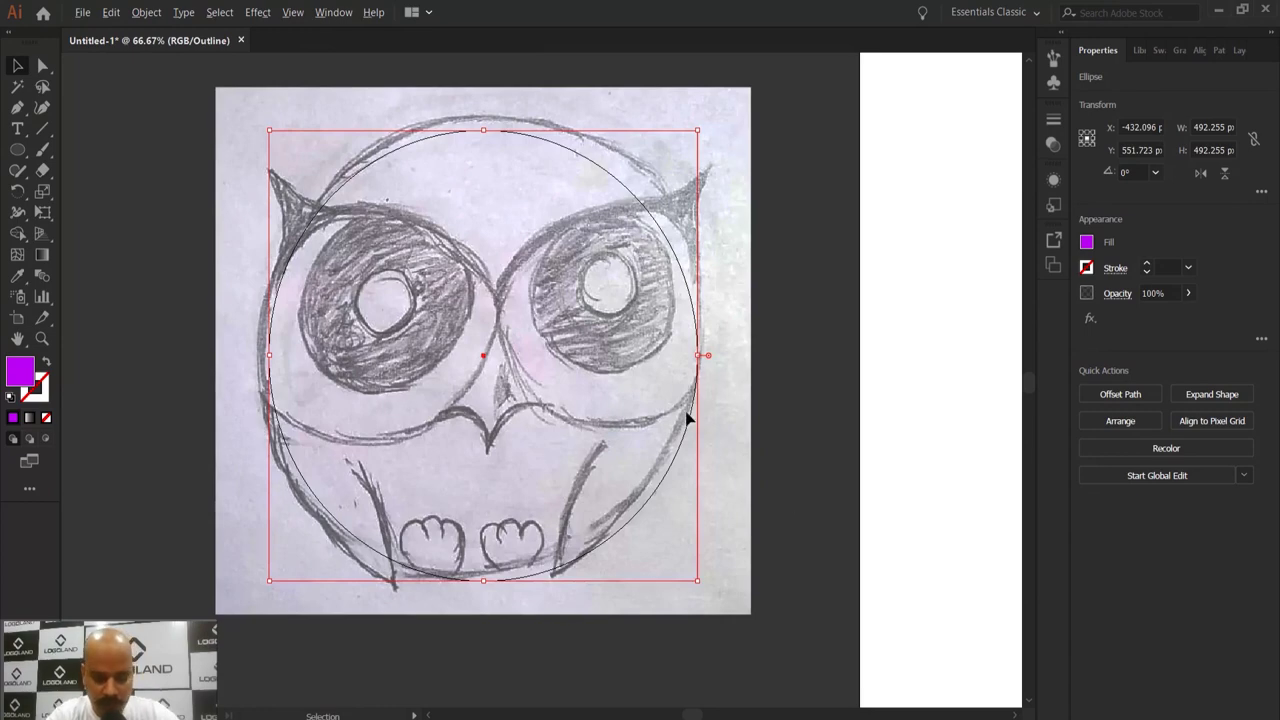
scroll(686, 417, down, 1)
drag(697, 370, 706, 337)
click(304, 12)
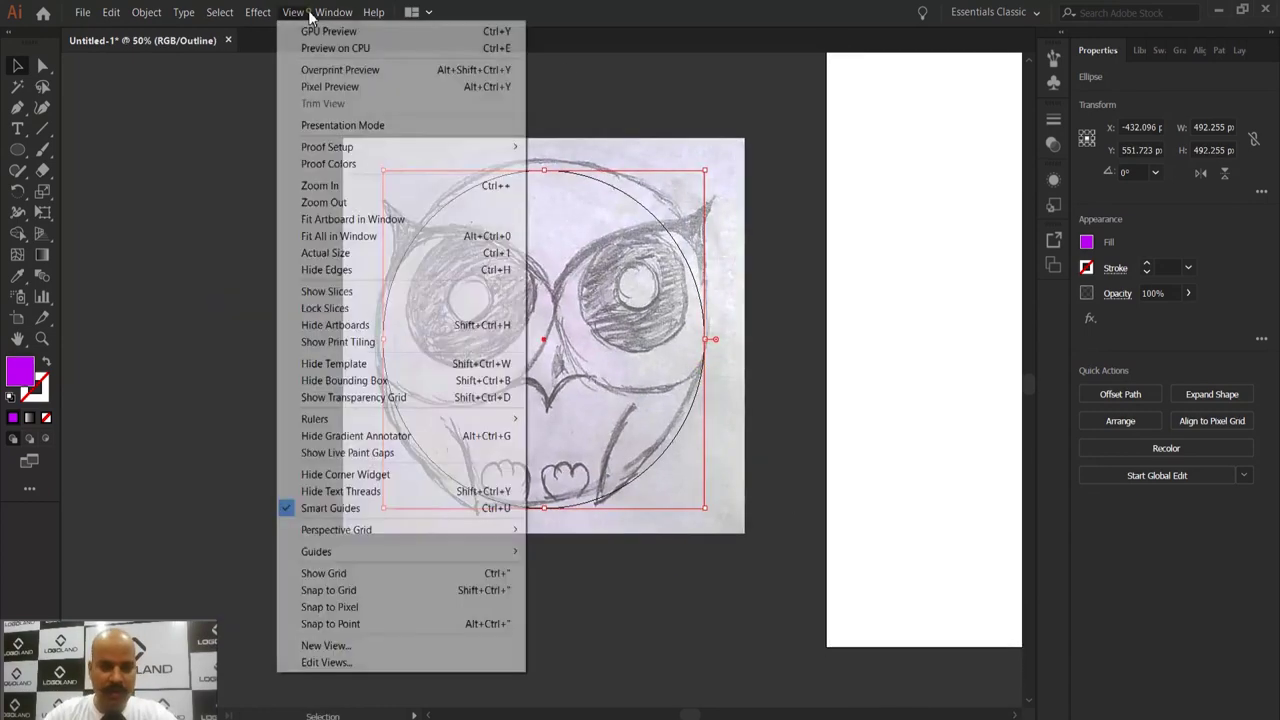
click(787, 190)
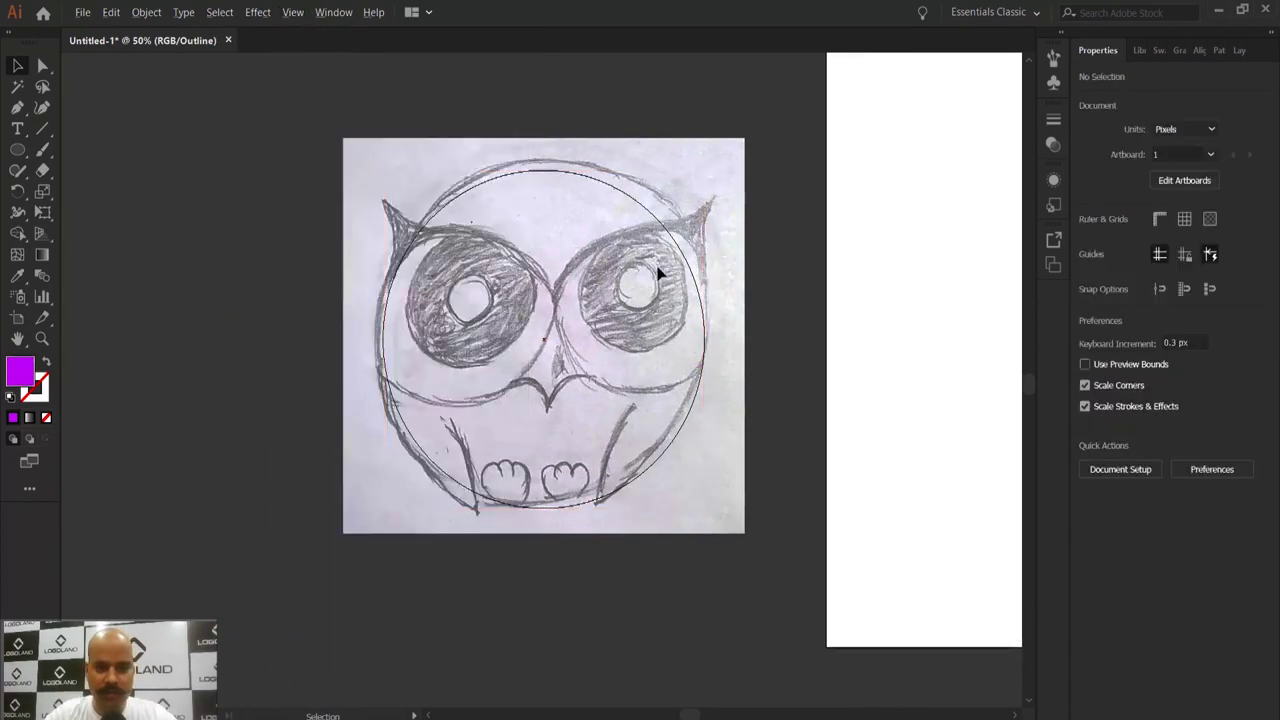
Step: Adjust the body circle's size and position slightly, up and to the left, to fit the sketched body outline
scroll(660, 266, up, 1)
drag(588, 290, 621, 296)
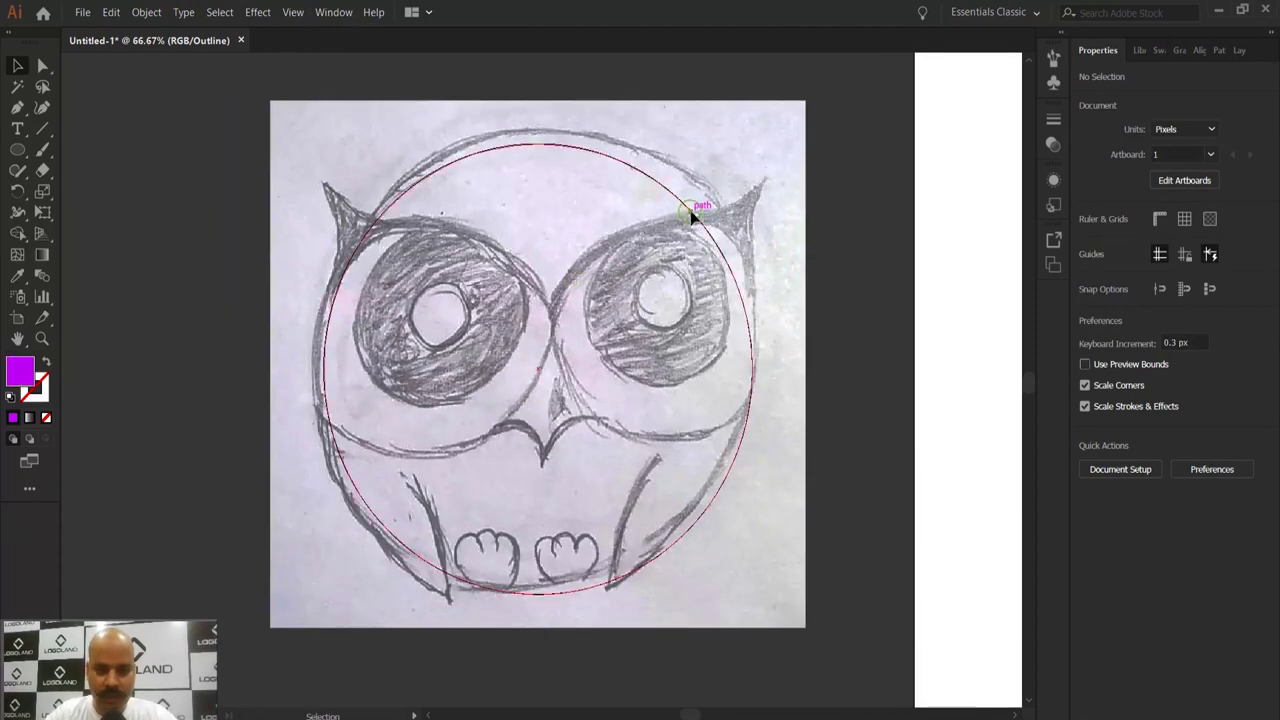
click(690, 216)
drag(751, 140, 760, 141)
drag(758, 601, 755, 592)
click(897, 352)
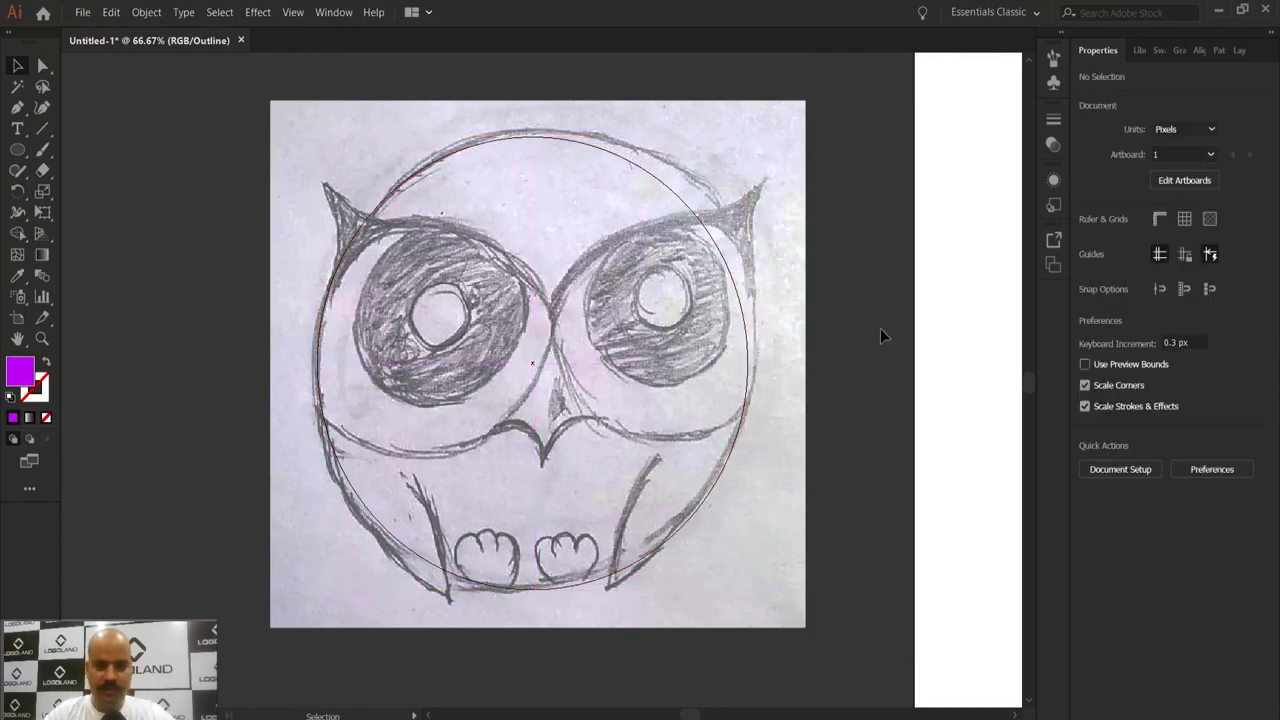
Step: Draw a circle about 257 px in diameter around the owl's left eye with the Ellipse tool
key(space)
drag(834, 327, 816, 331)
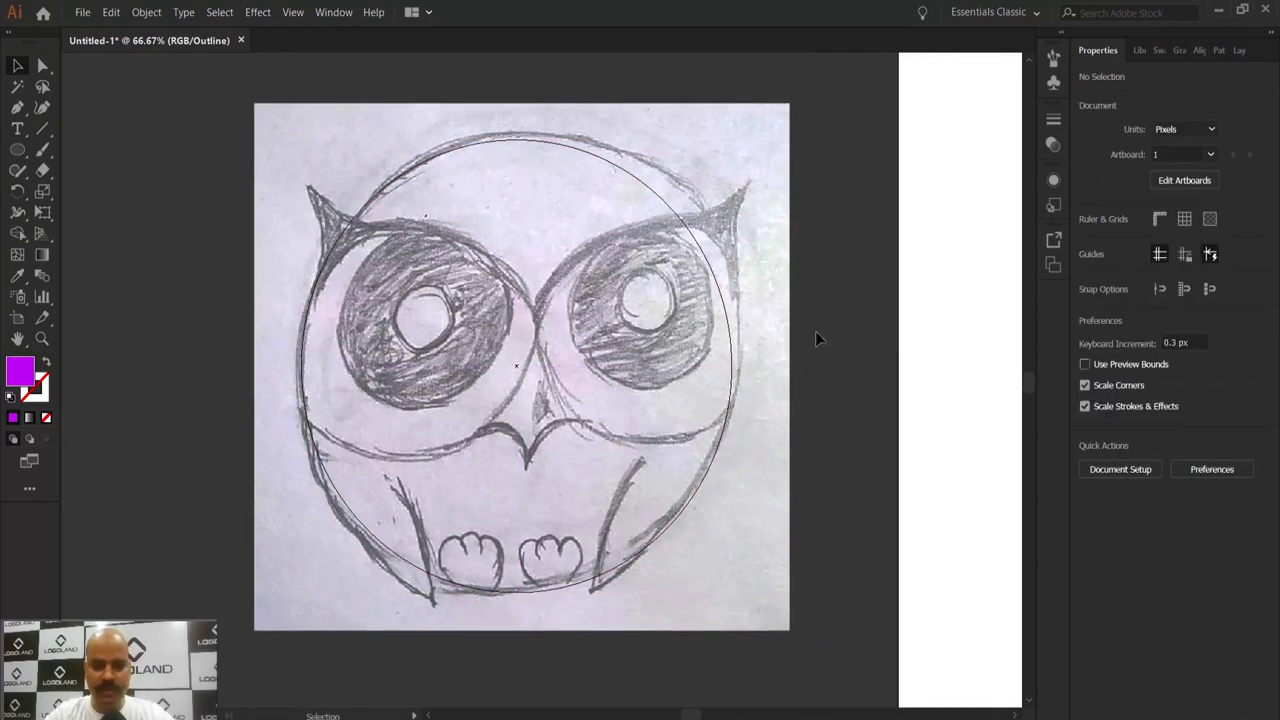
scroll(481, 374, left, 3)
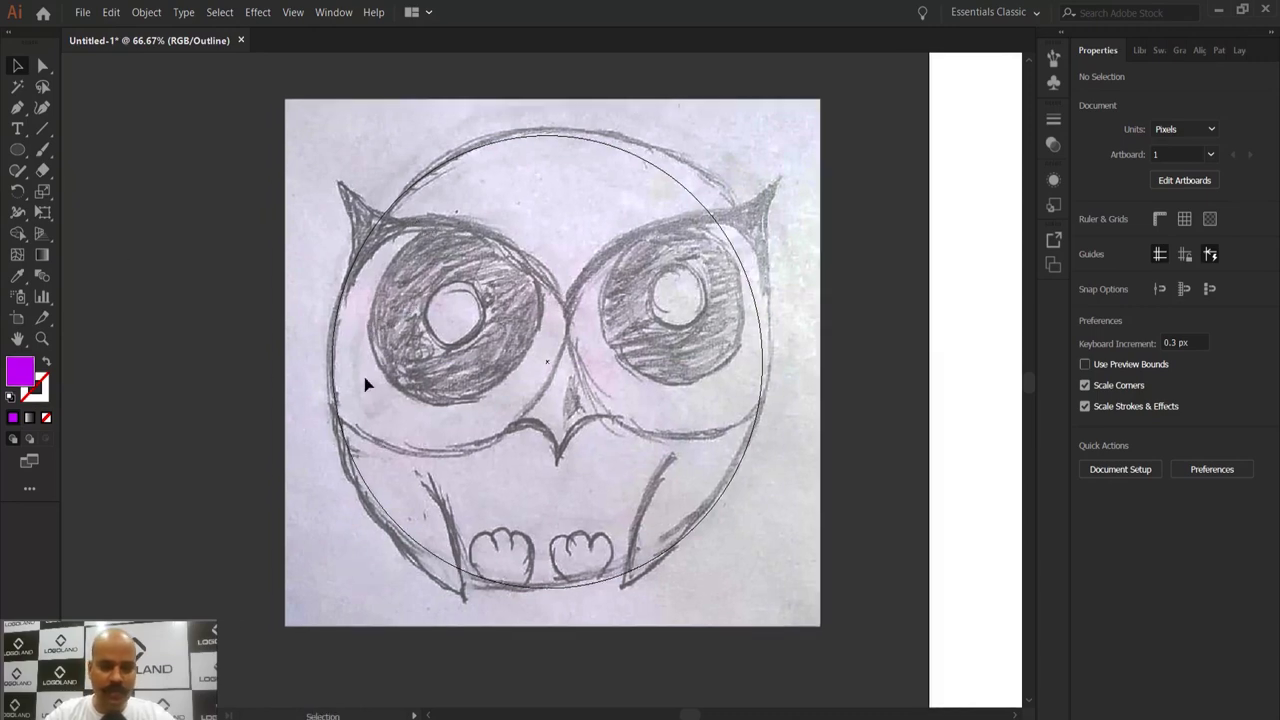
click(19, 152)
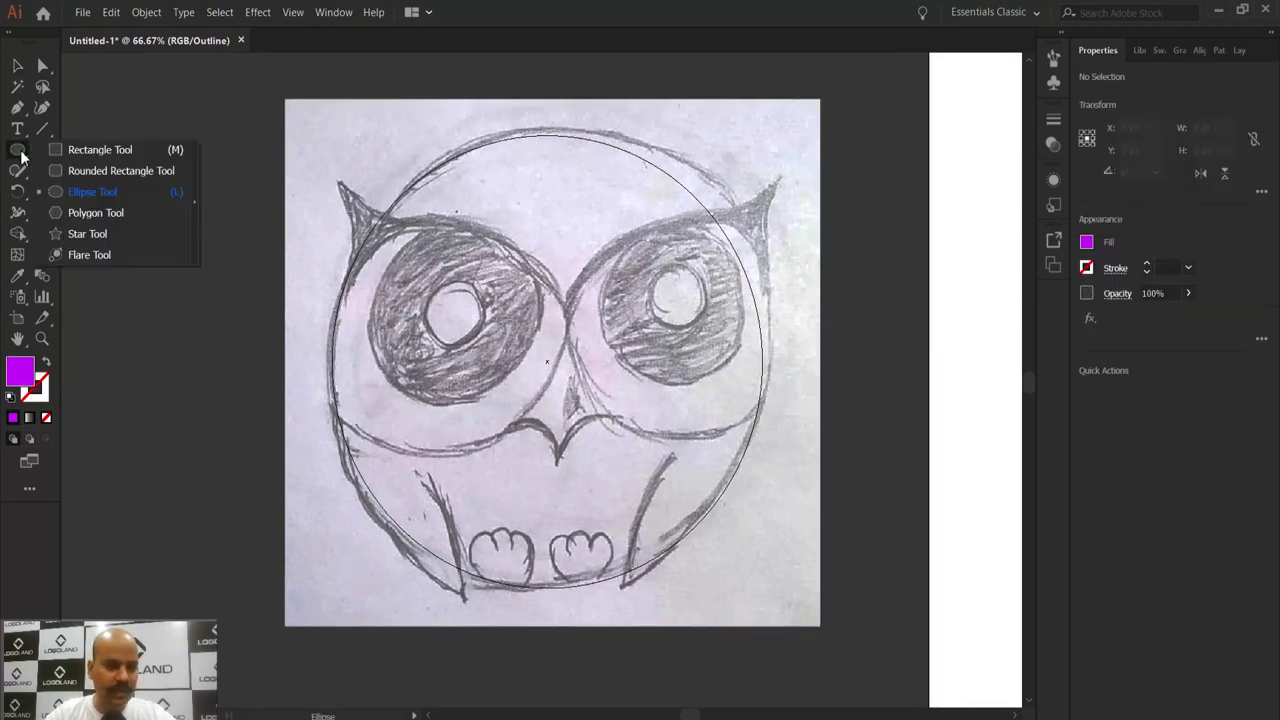
click(94, 191)
drag(330, 229, 575, 445)
key(v)
scroll(470, 302, up, 1)
drag(551, 251, 555, 265)
Step: In Preview view, move the left eye circle slightly left until its edge meets the body circle's left edge
key(ctrl+y)
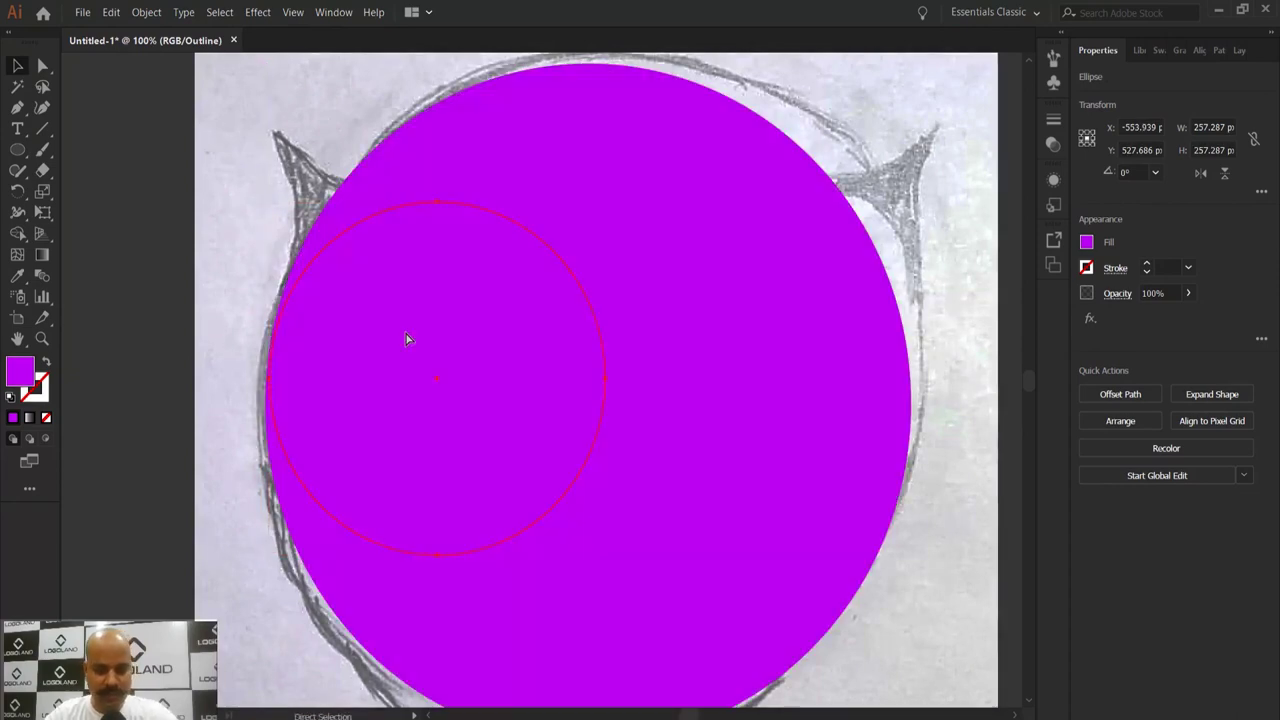
scroll(272, 341, up, 1)
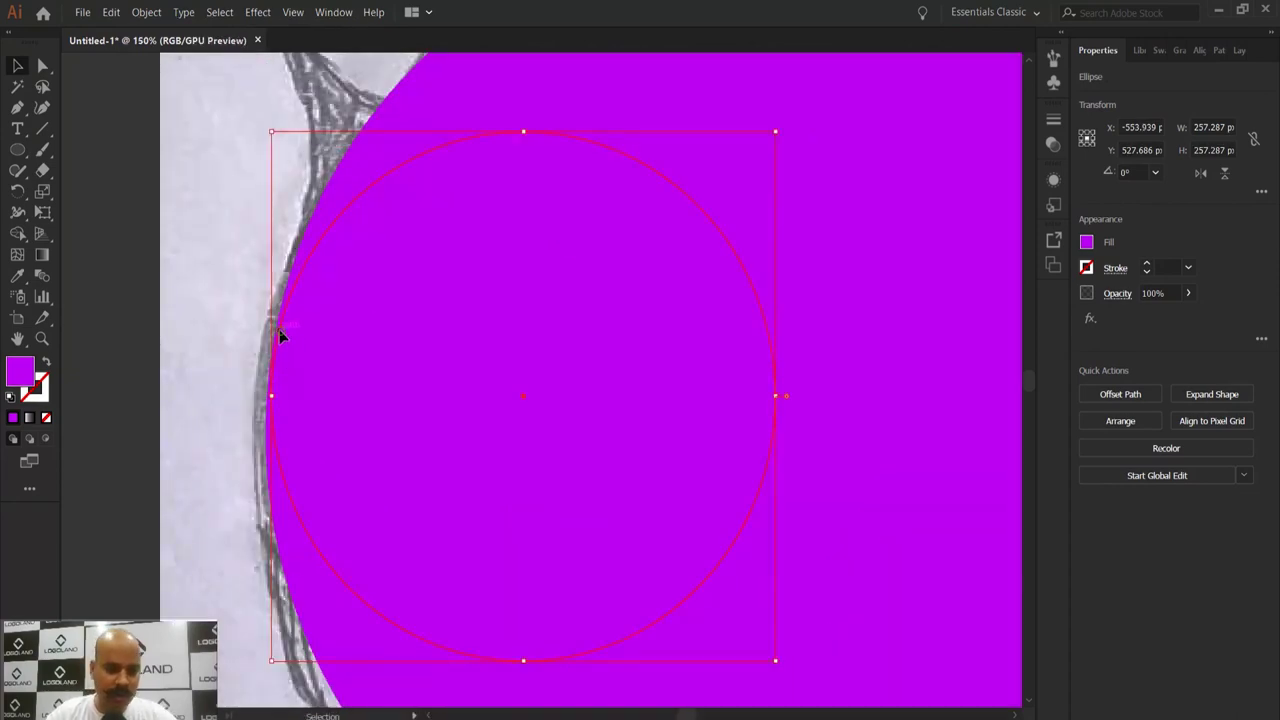
scroll(278, 335, up, 3)
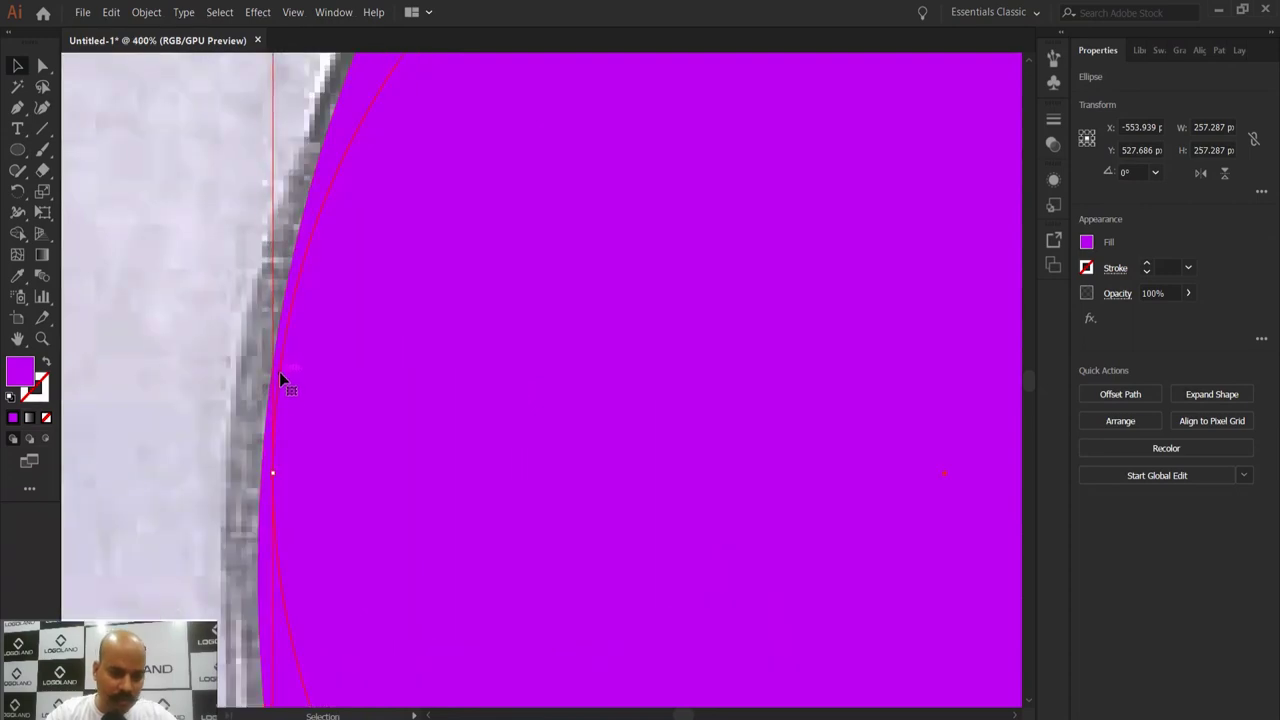
drag(280, 375, 271, 375)
scroll(343, 318, down, 5)
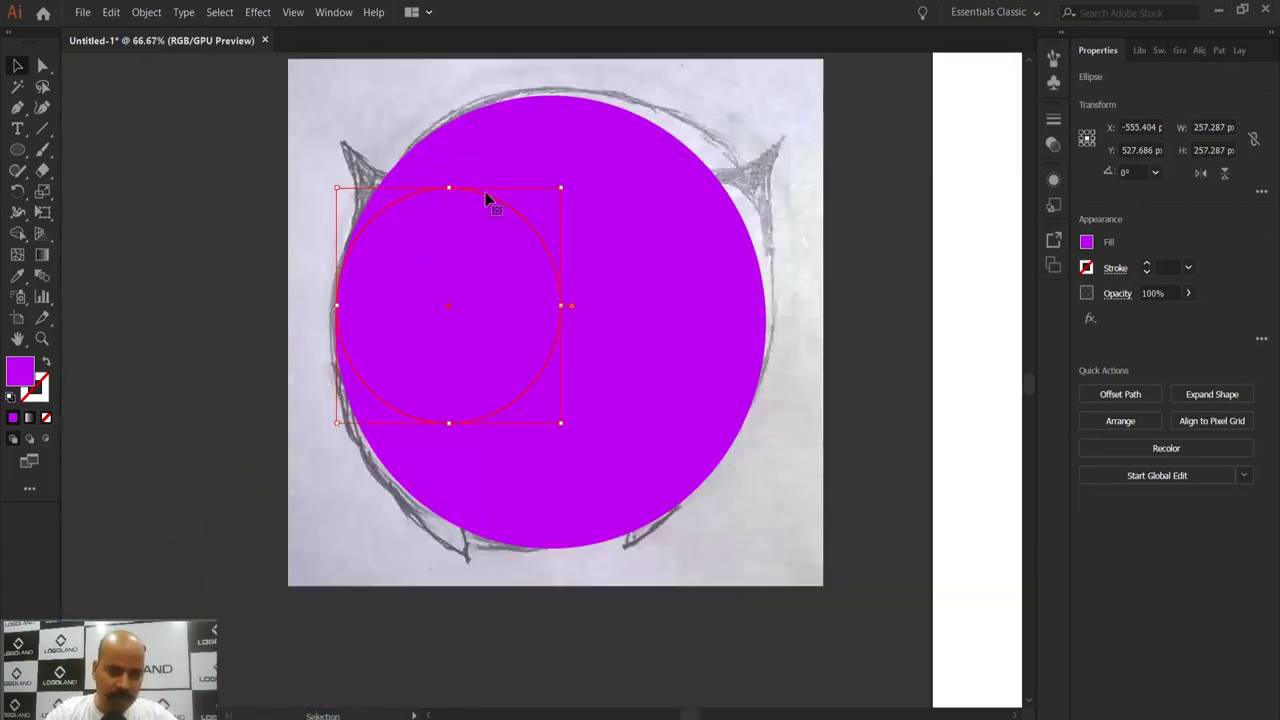
Step: Examine in Outline view how the left eye circle fits the sketched eye and the body circle
scroll(570, 255, up, 1)
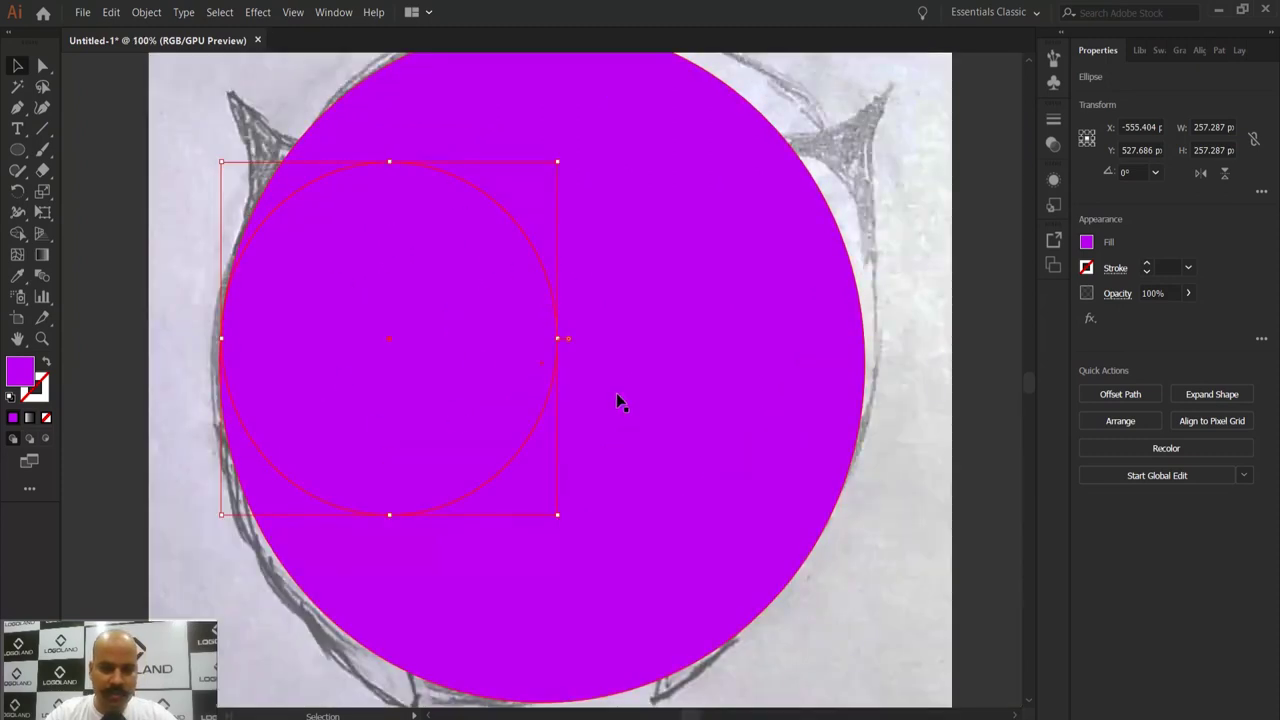
scroll(571, 320, down, 1)
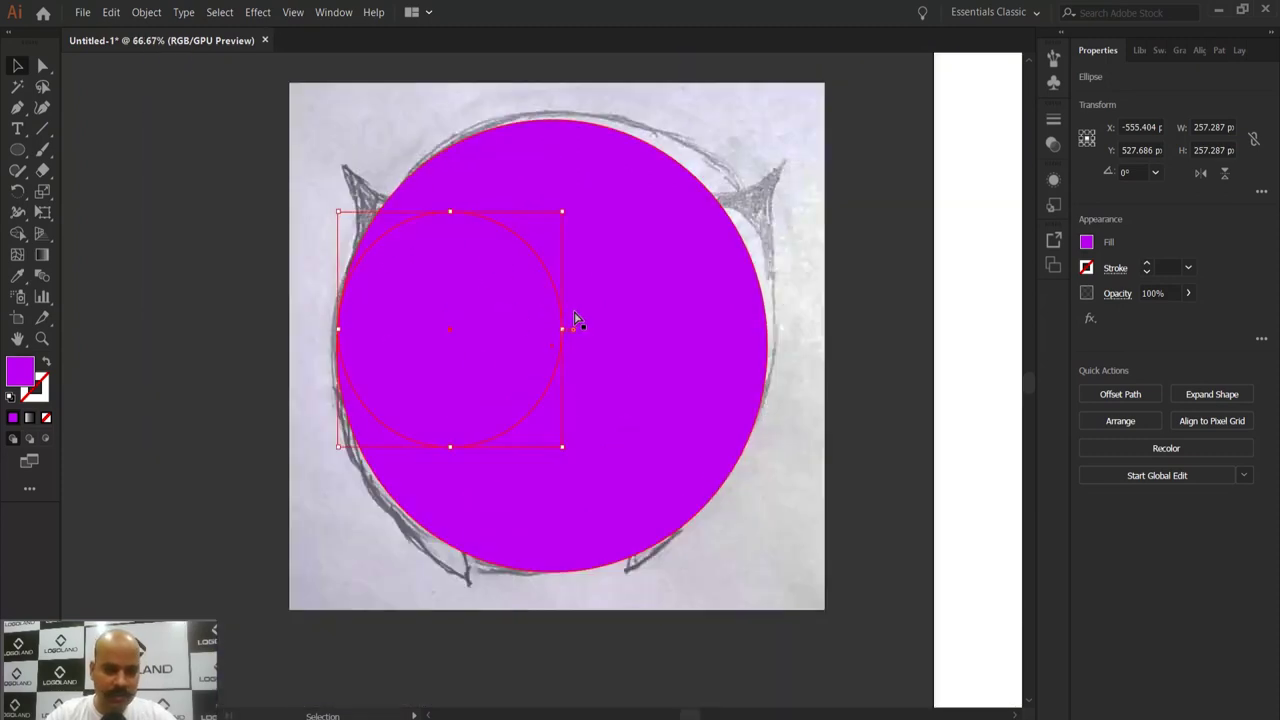
key(ctrl+y)
scroll(574, 316, up, 2)
drag(517, 296, 608, 331)
scroll(608, 330, down, 1)
drag(692, 329, 682, 329)
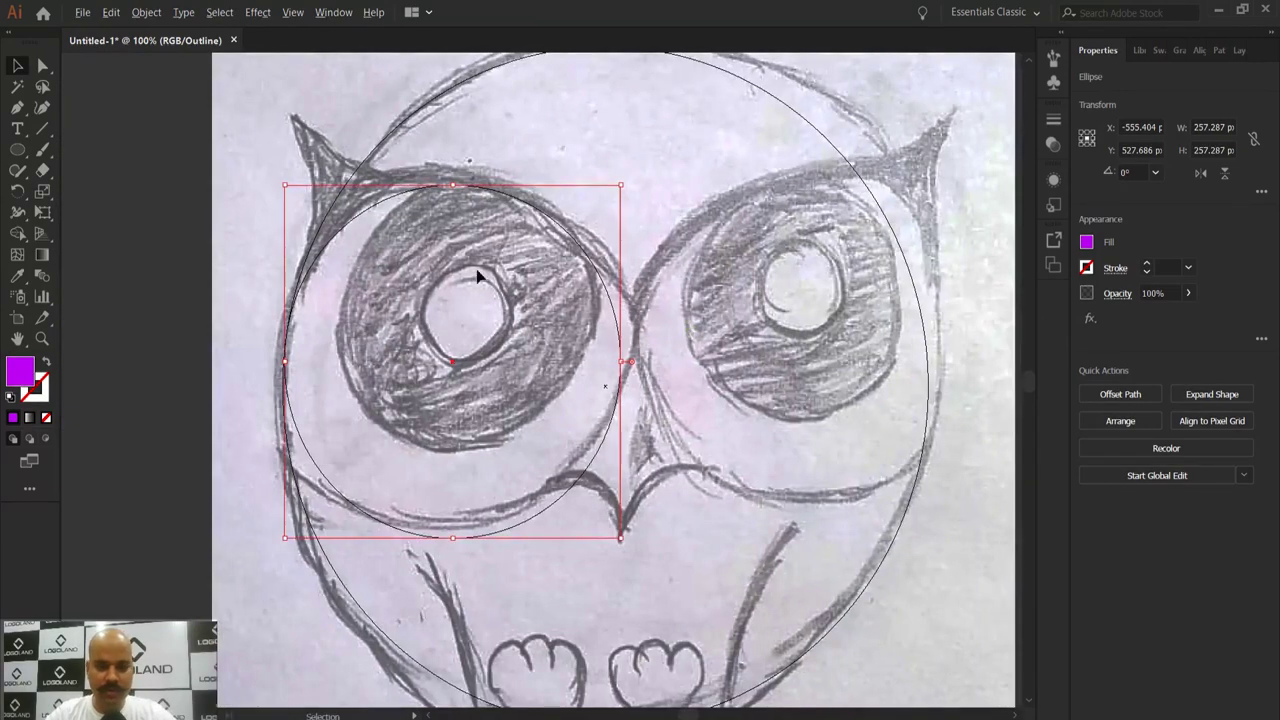
scroll(486, 277, up, 1)
click(723, 189)
Step: Return to Preview view and fill the left eye circle with a light purple
key(ctrl+y)
click(472, 288)
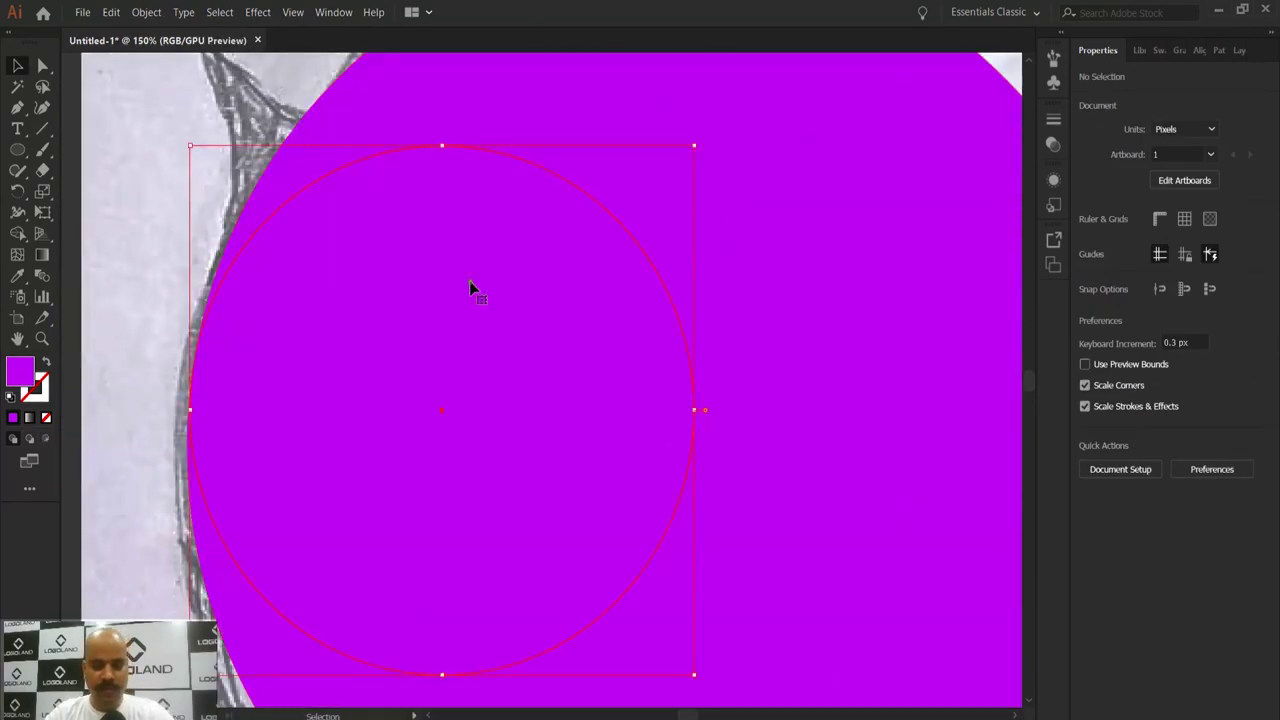
scroll(460, 310, down, 1)
double_click(26, 371)
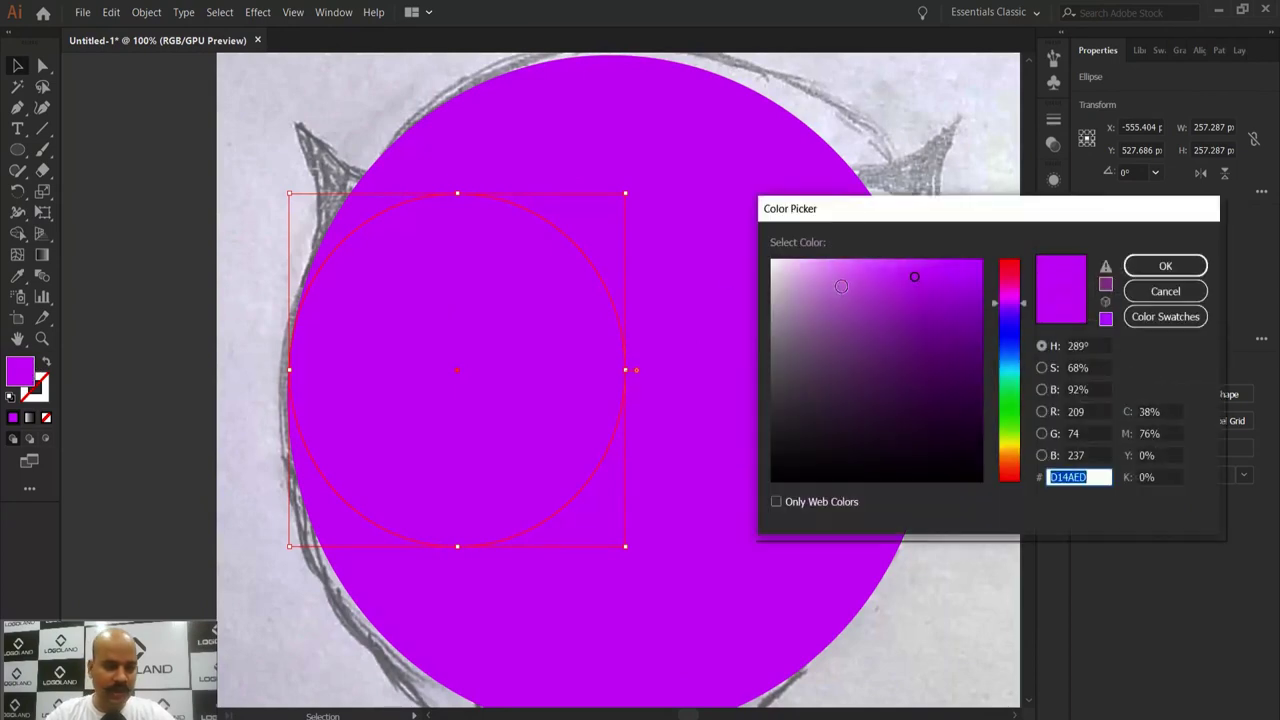
drag(913, 276, 811, 268)
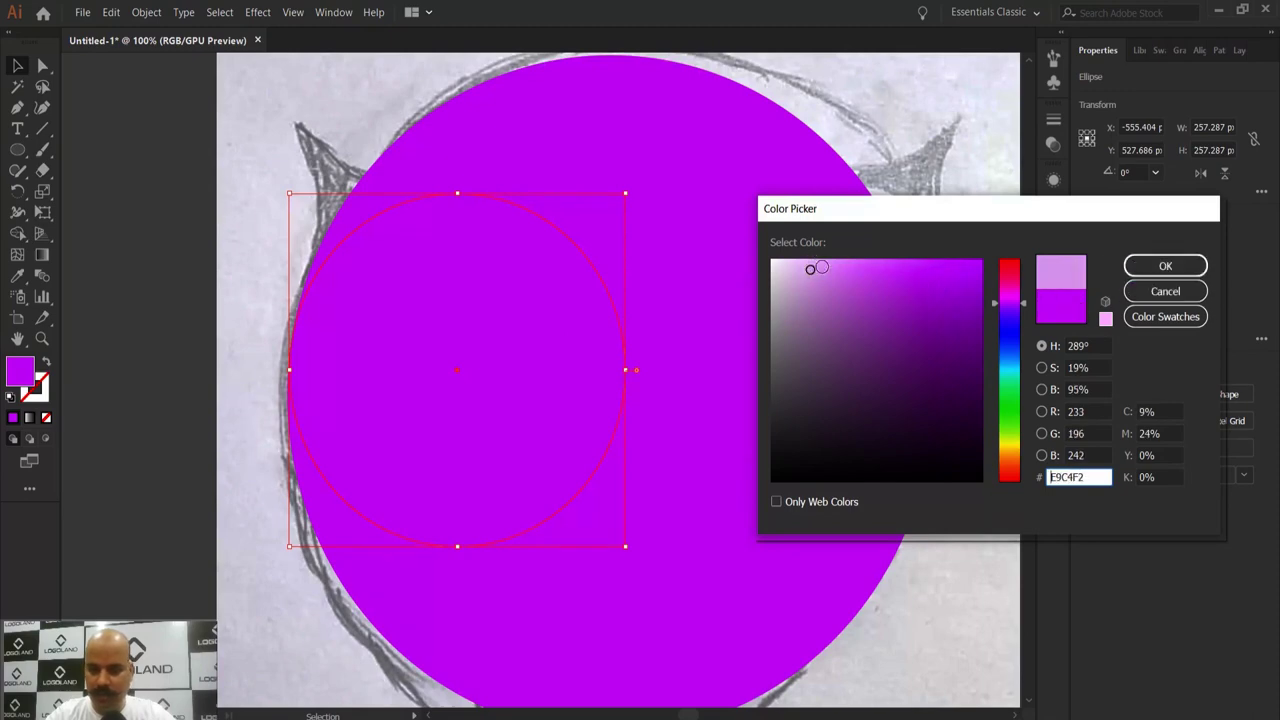
click(1180, 267)
click(224, 236)
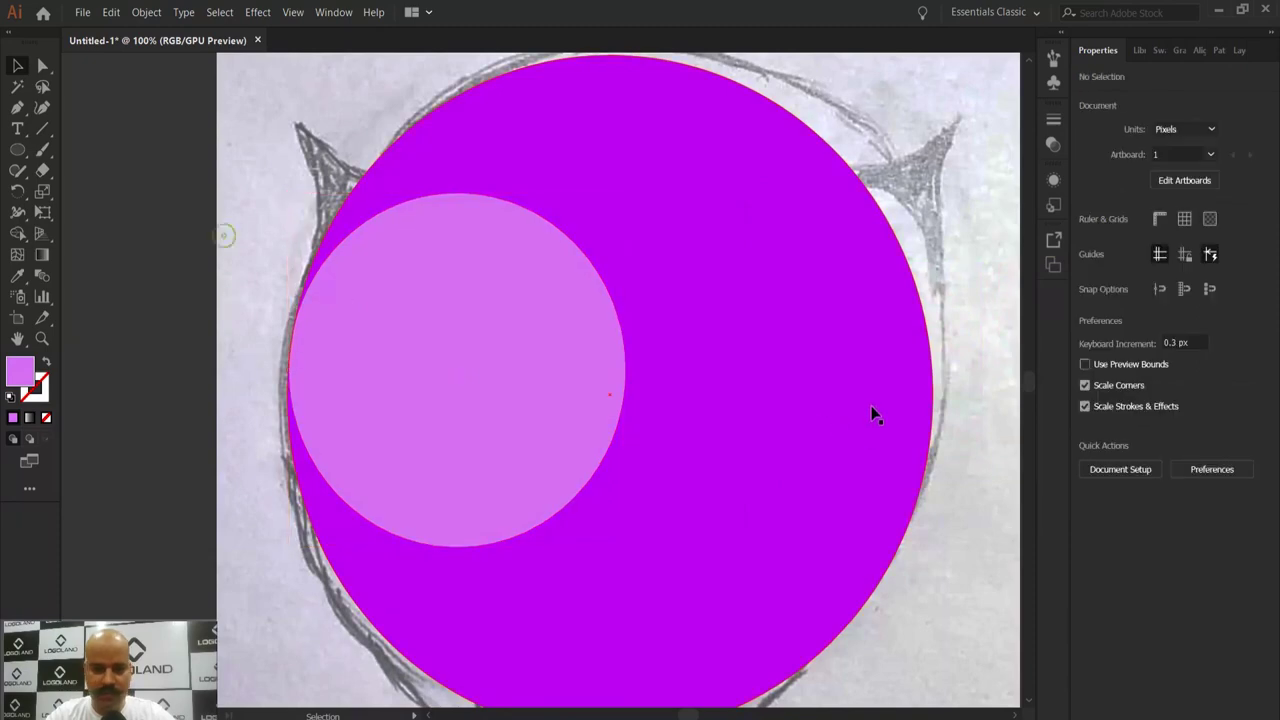
Step: Switch to Outline view to show the sketched eyes beneath the circles, and close the Character panel
scroll(712, 390, down, 1)
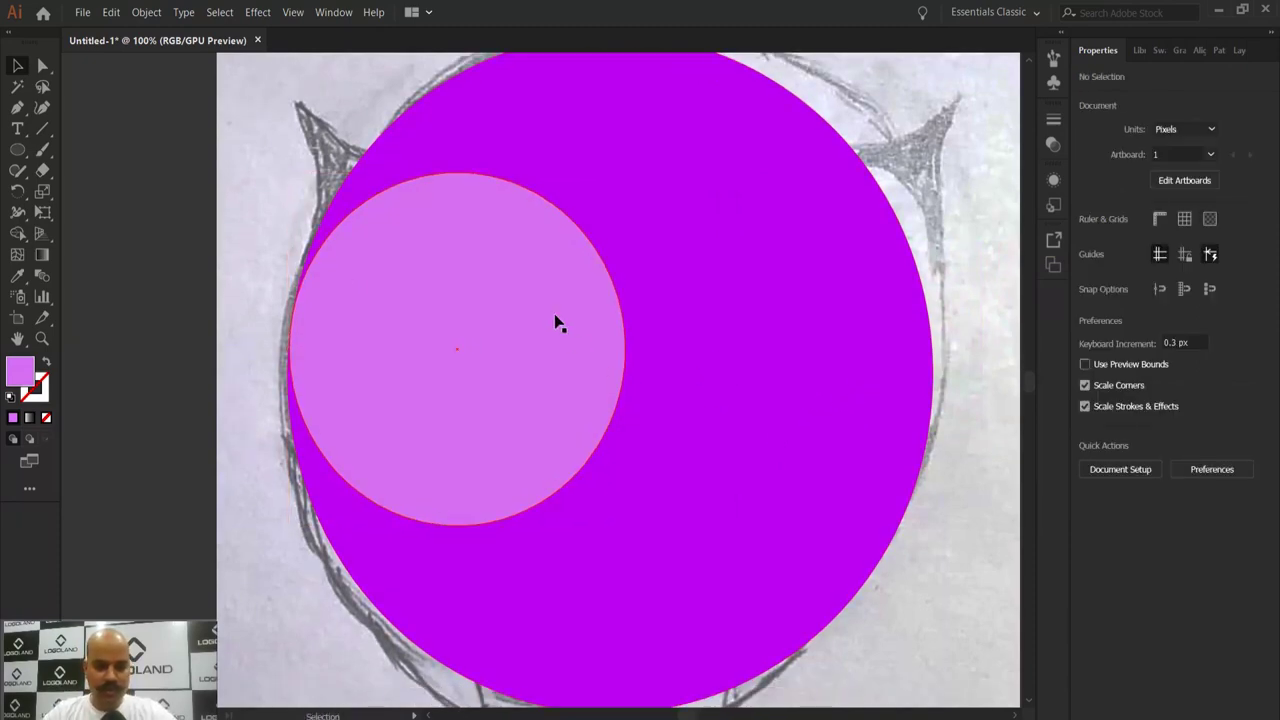
key(ctrl+t)
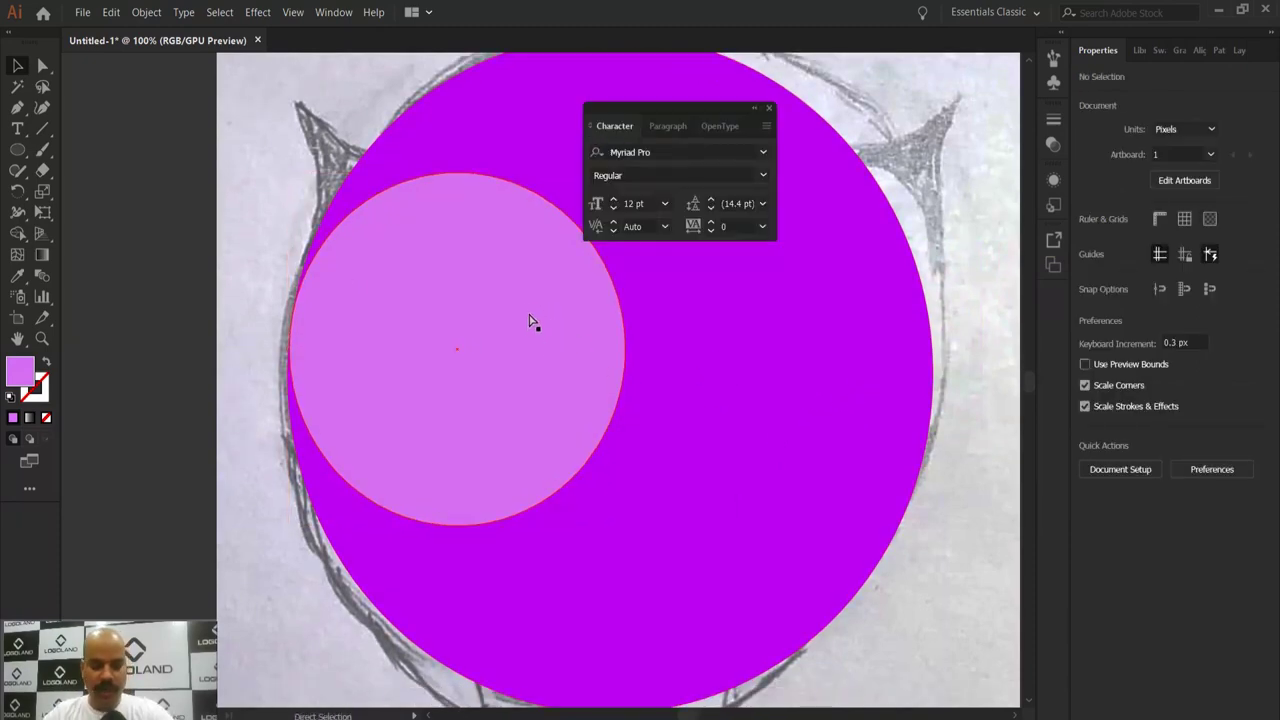
key(ctrl+y)
click(768, 108)
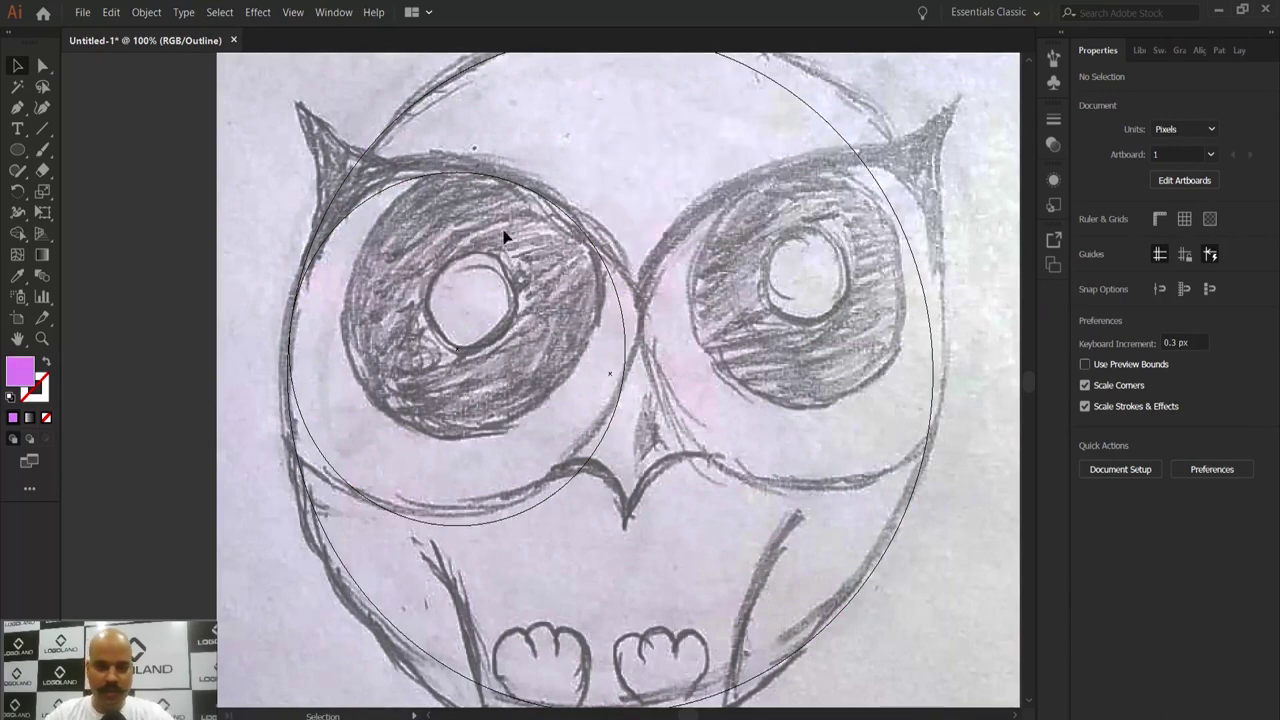
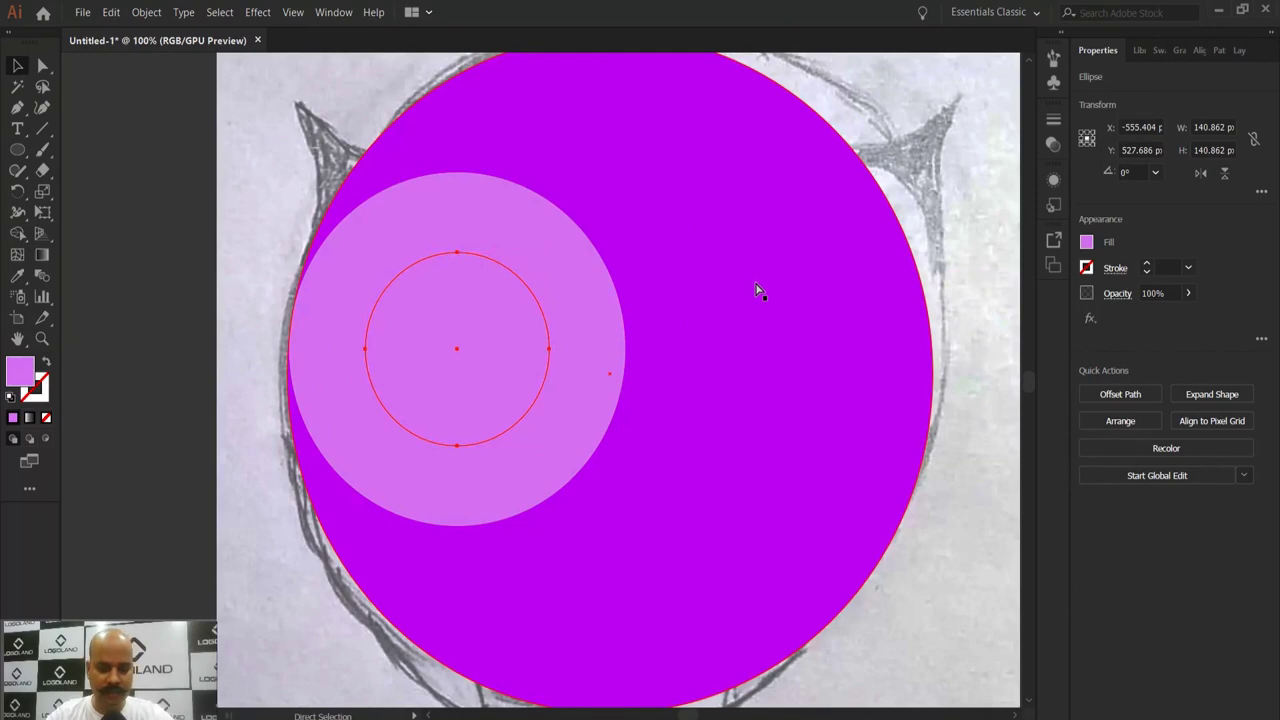
Step: In Outline view, enlarge the inner circle of the left eye to about 192 px and position it over the sketched dark ring
key(ctrl+y)
key(ctrl+plus)
drag(521, 250, 527, 215)
drag(588, 187, 648, 115)
scroll(600, 165, up, 1)
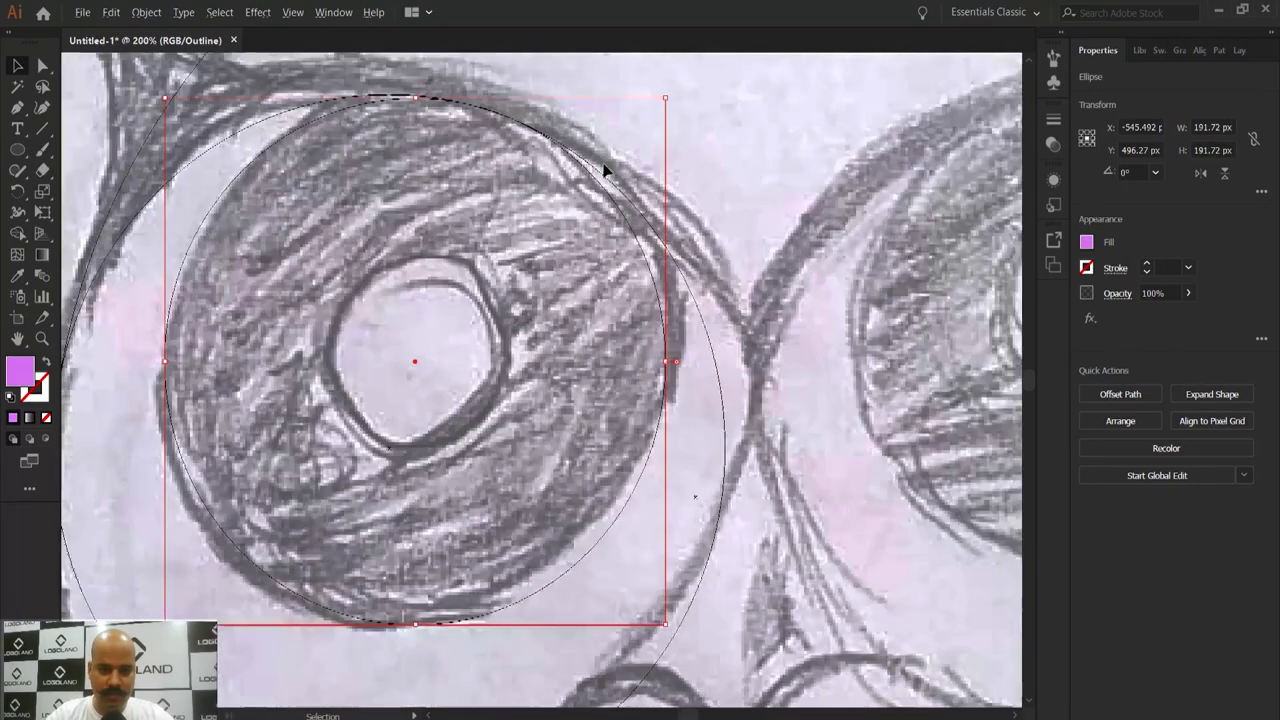
drag(597, 183, 606, 189)
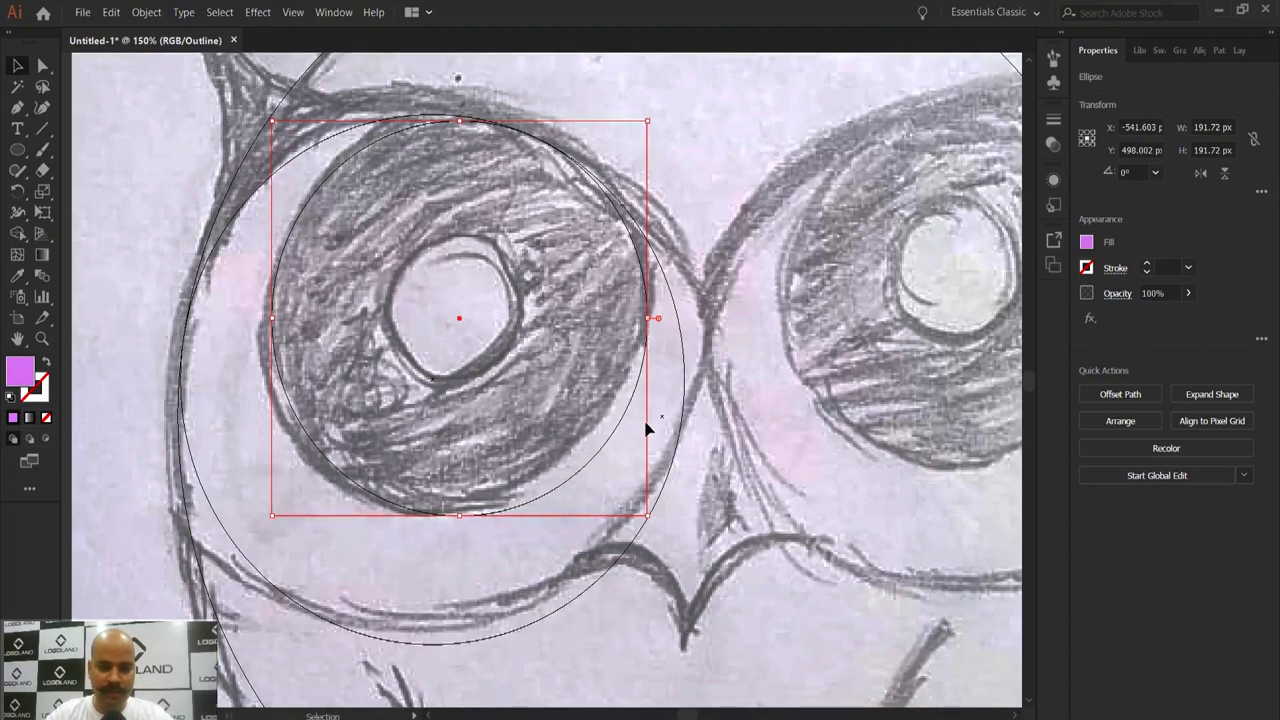
Step: Paste a copy of the ring circle in front of it and scale it about its centre to about 68 px as the pupil
click(606, 455)
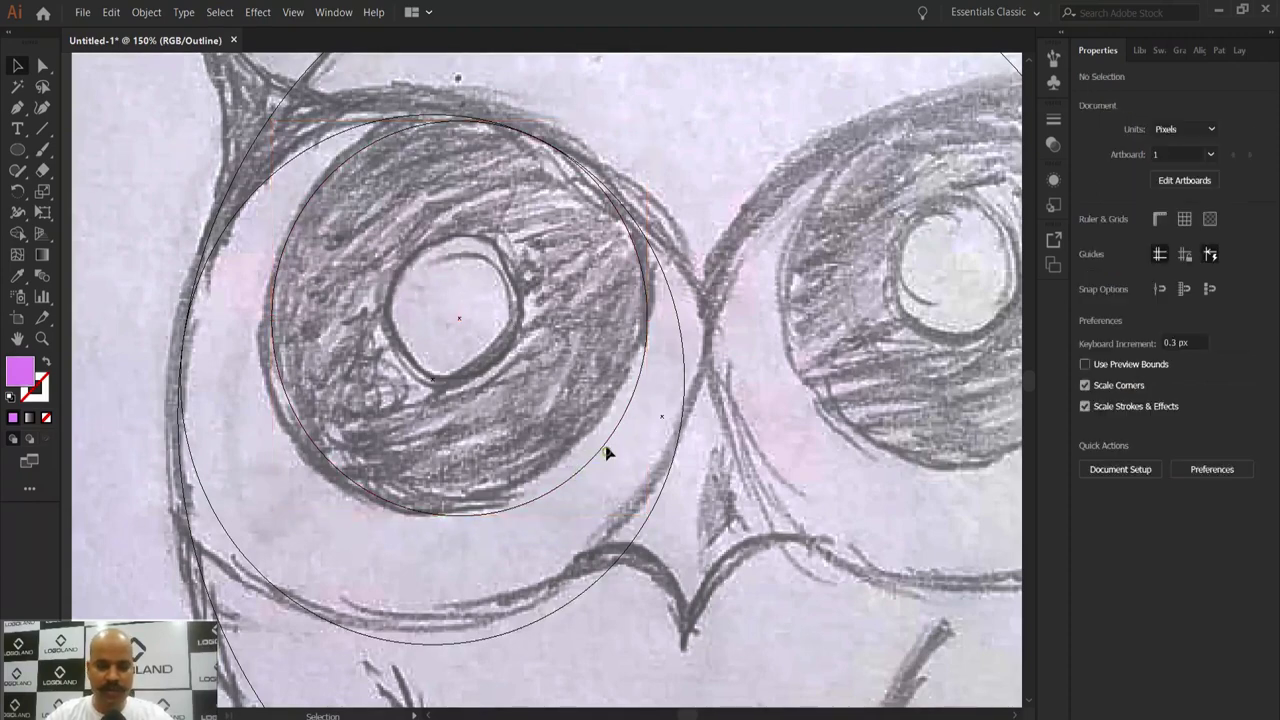
click(607, 449)
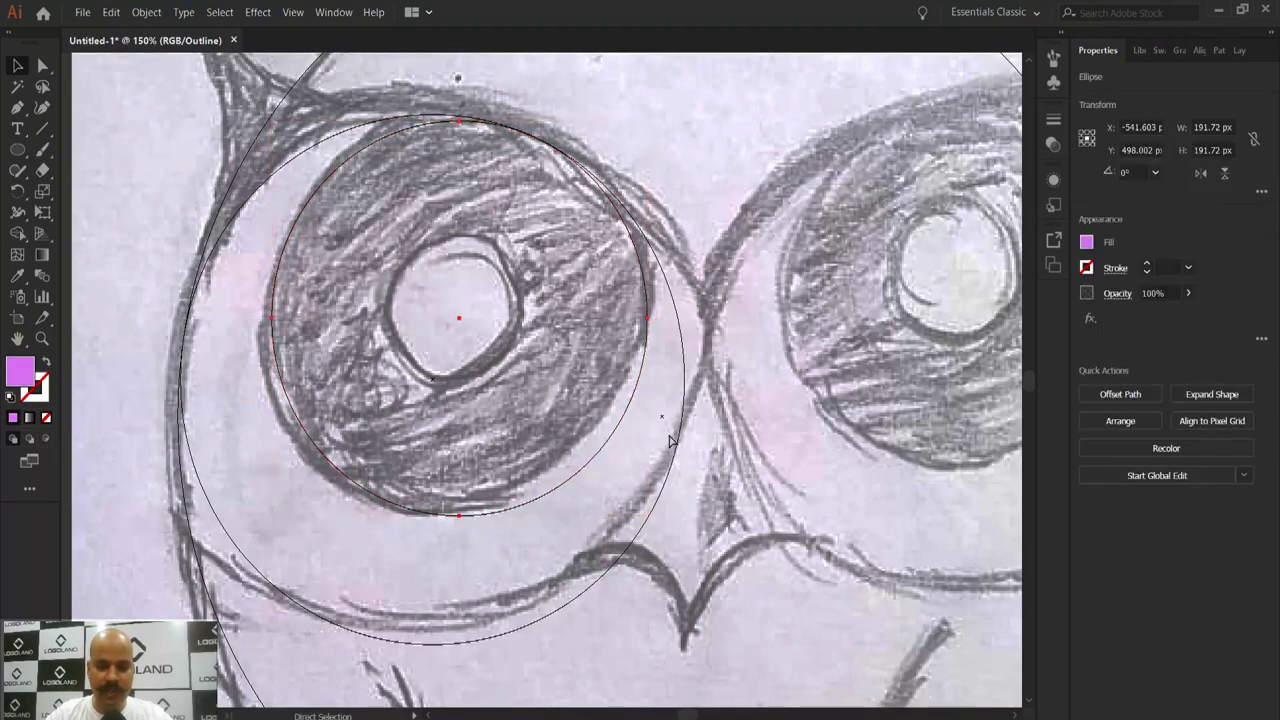
click(111, 12)
click(140, 88)
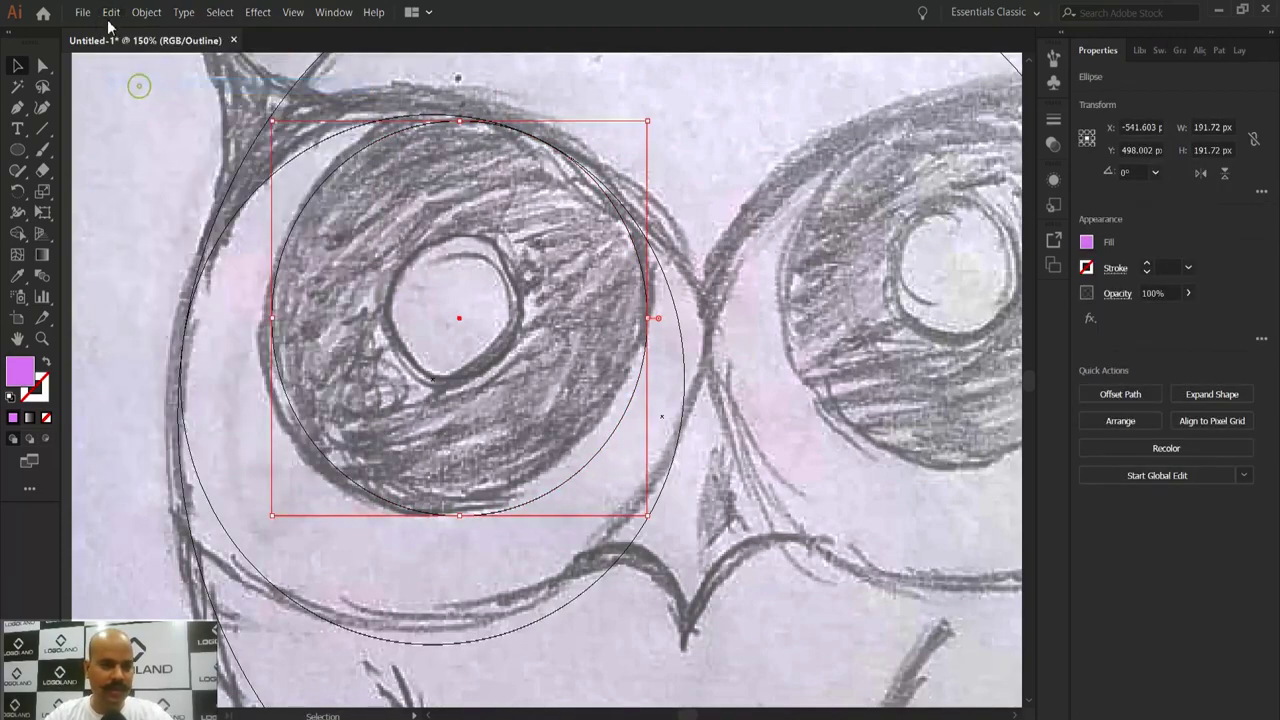
click(111, 12)
click(178, 120)
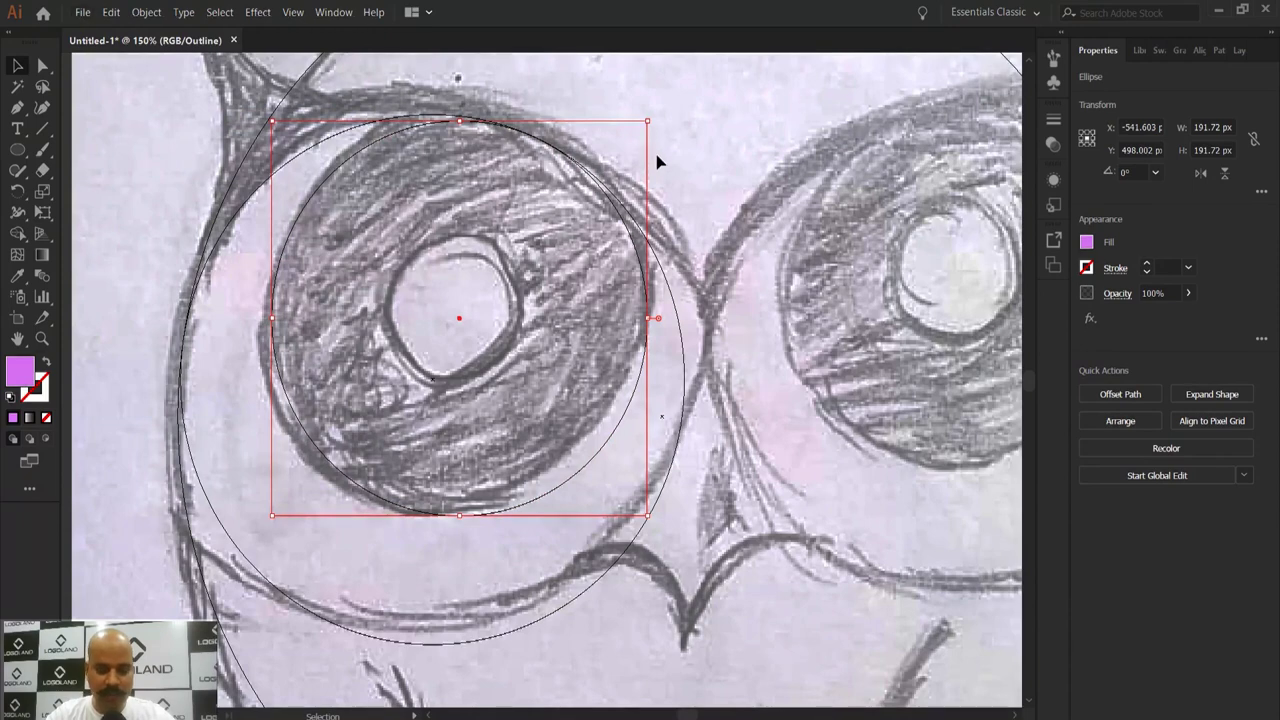
drag(646, 122, 564, 252)
Step: Return to Preview view and fill the pupil circle with black
key(ctrl+y)
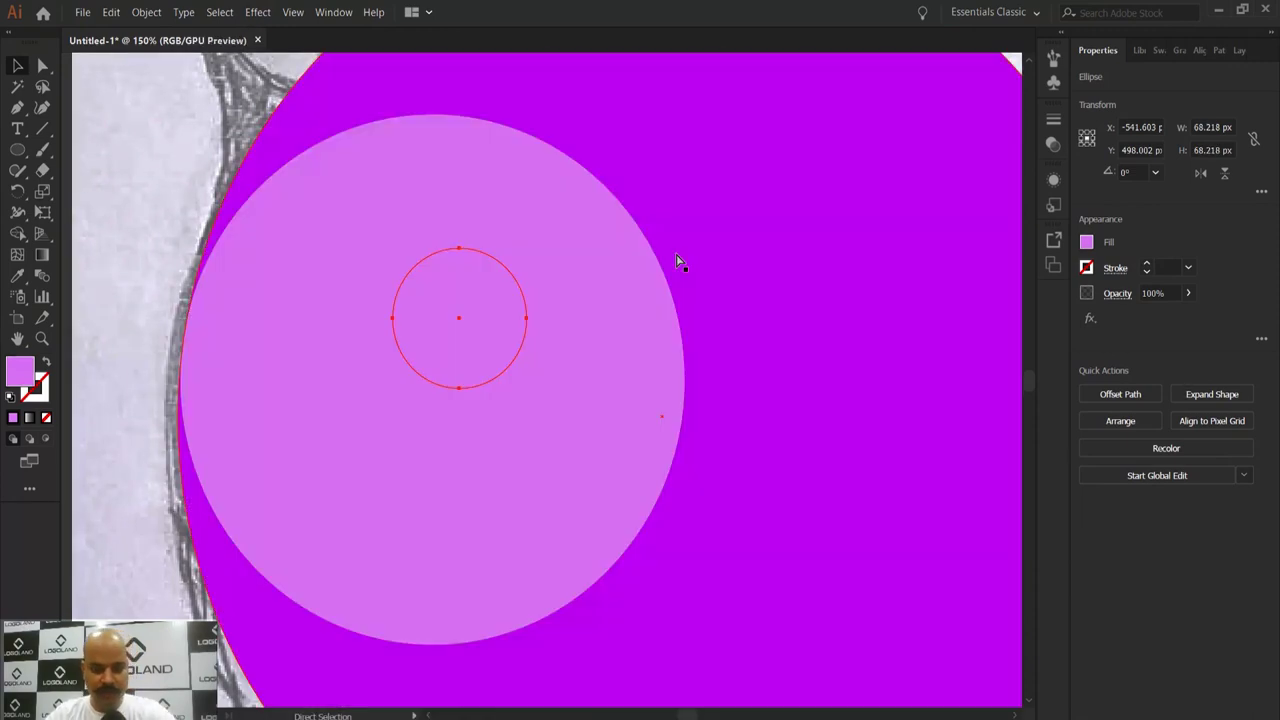
key(v)
key(ctrl+minus)
key(ctrl+minus)
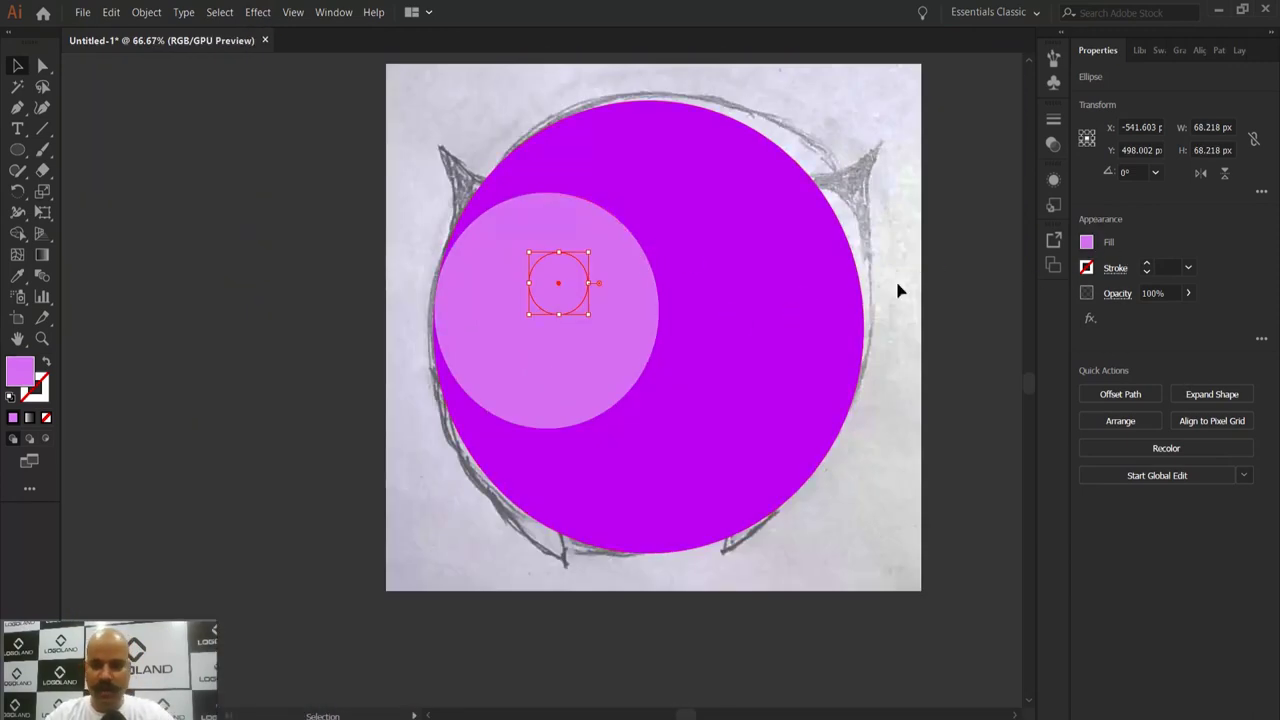
click(1086, 242)
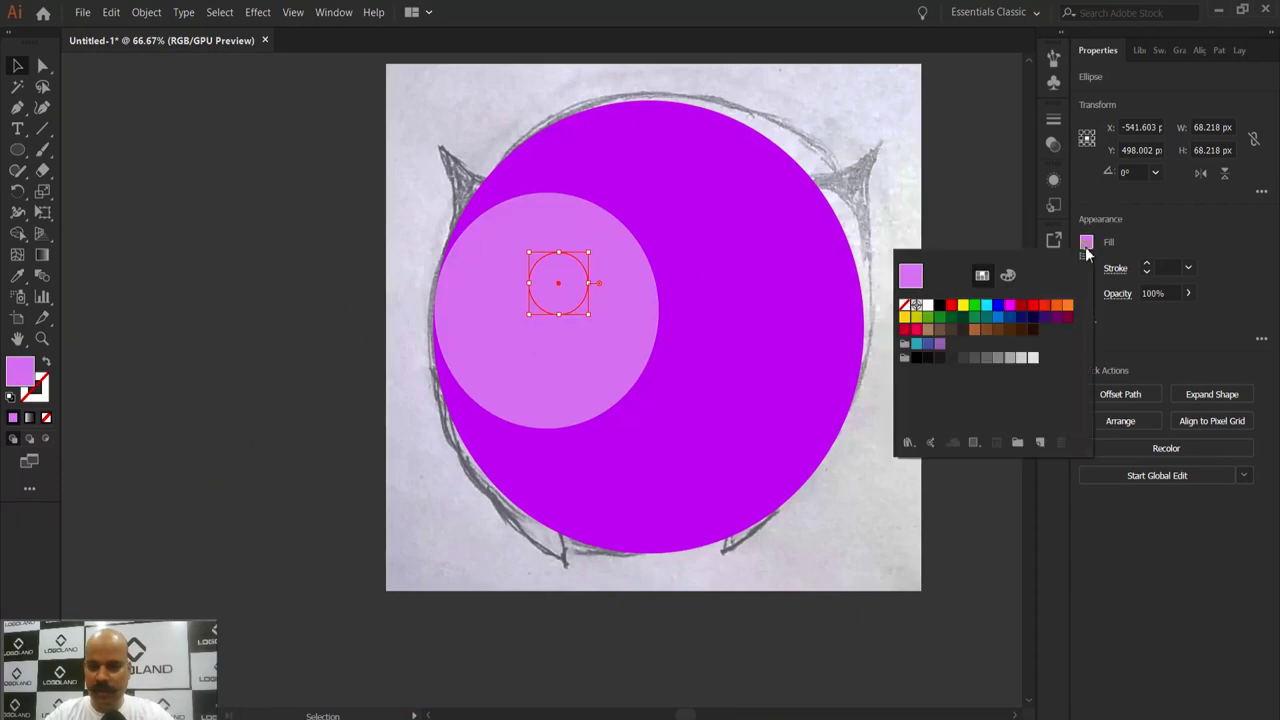
click(939, 305)
Step: Fill the 191.72 px circle around the pupil with white and deselect it
click(551, 334)
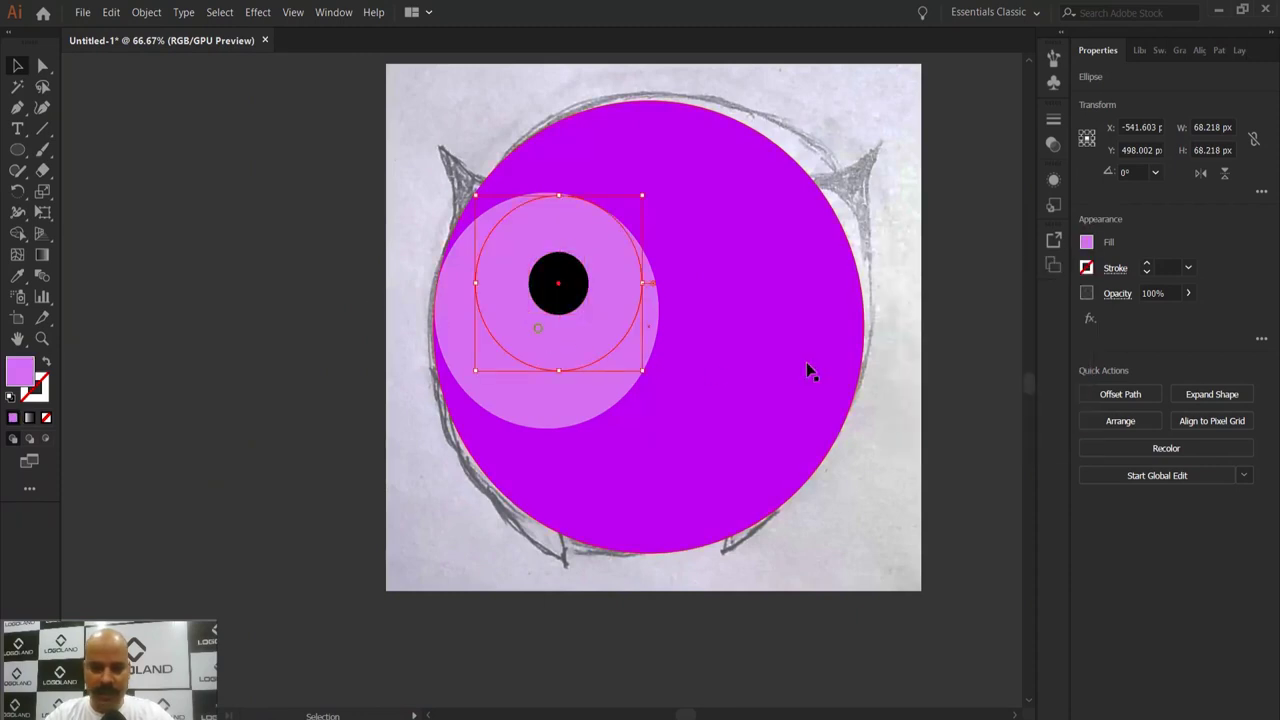
click(1086, 242)
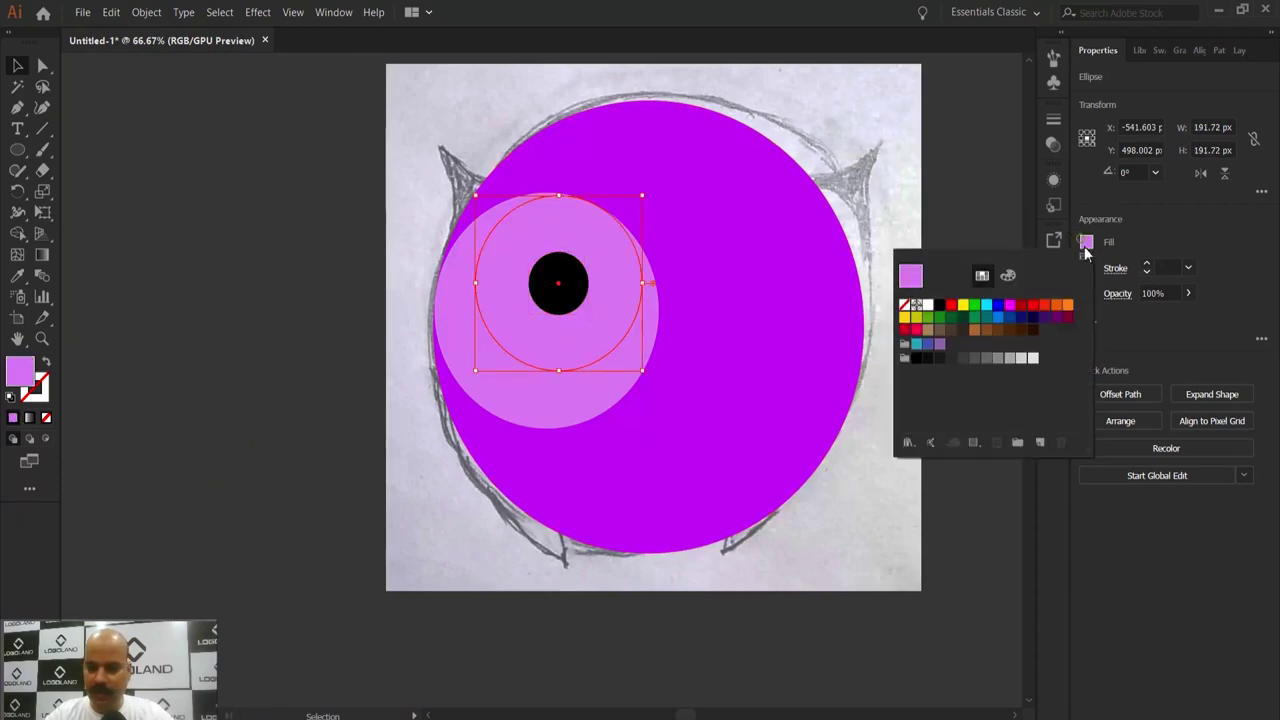
click(927, 305)
click(350, 280)
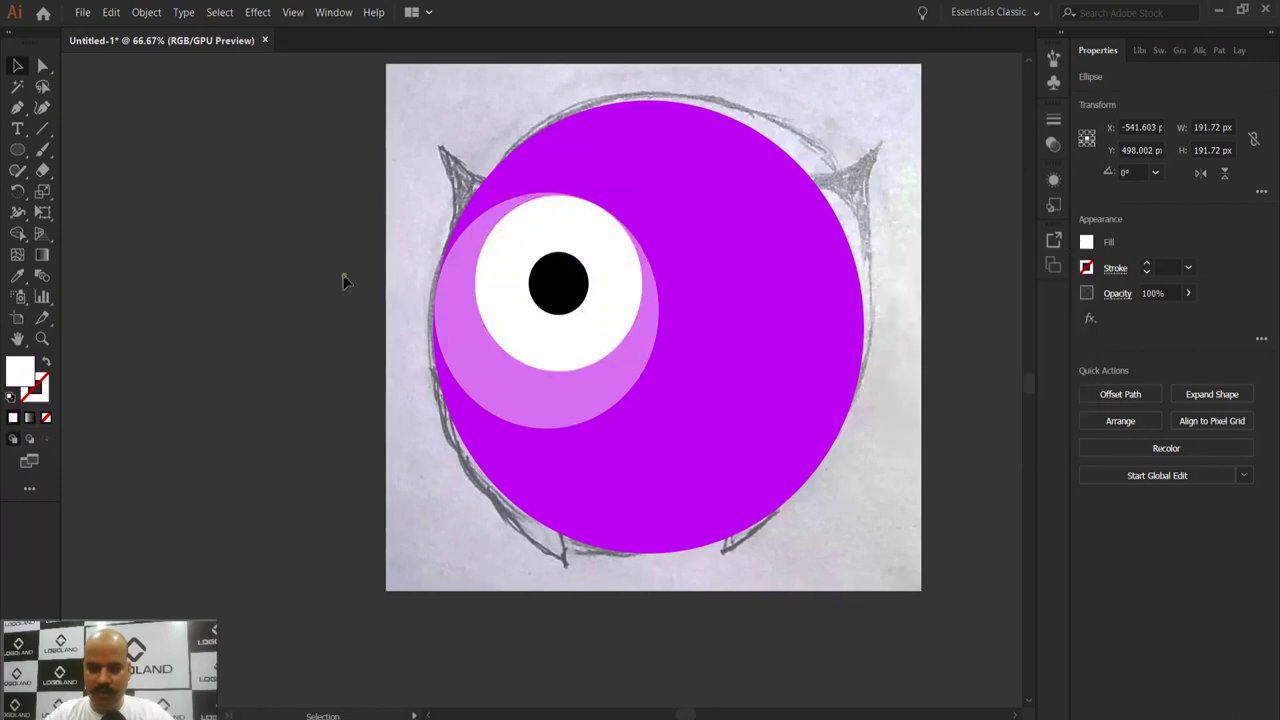
click(343, 276)
Step: Draw a small white circle about 21 px wide over the pupil's upper-left edge with the Ellipse tool
scroll(543, 316, up, 1)
key(space)
drag(306, 194, 241, 238)
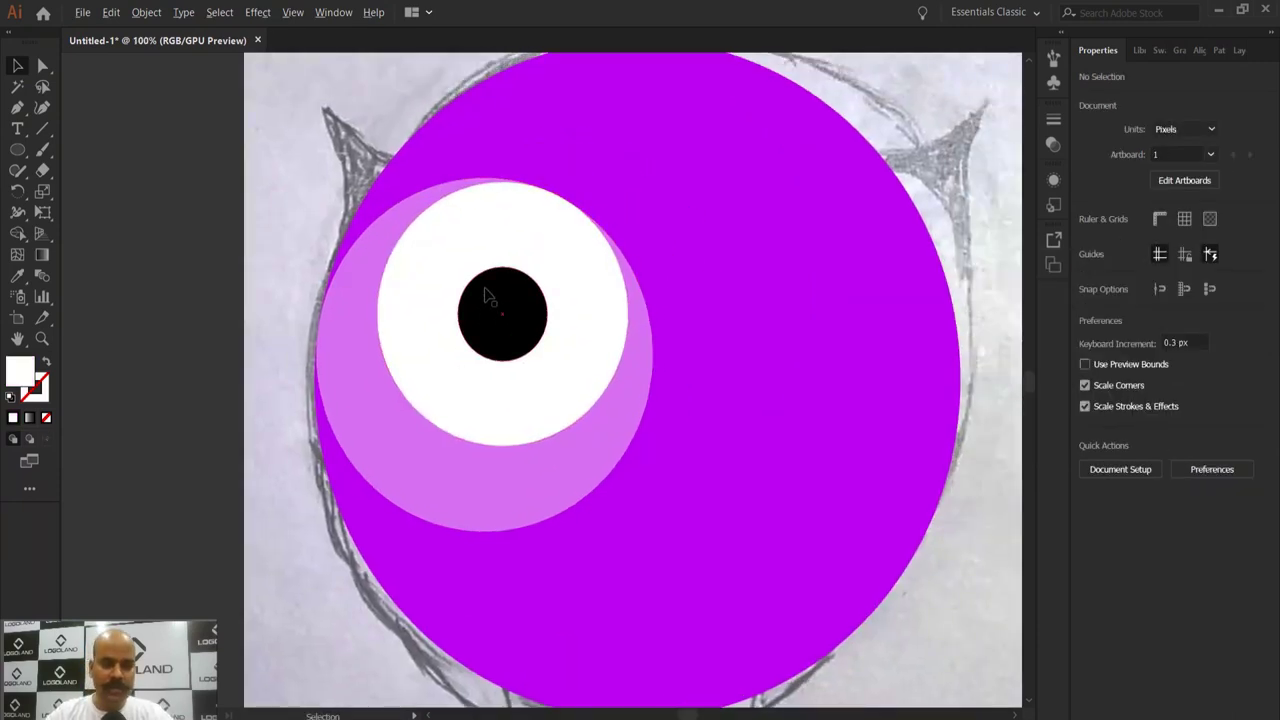
scroll(489, 296, up, 1)
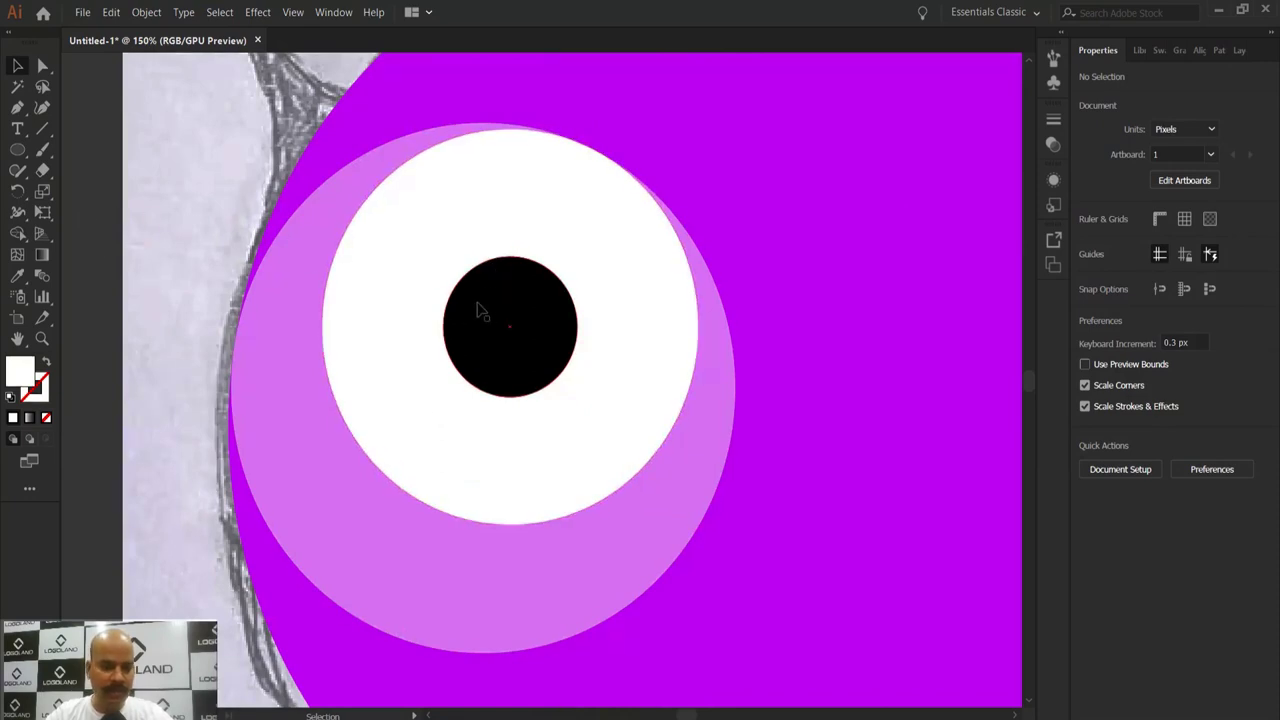
key(space)
drag(478, 303, 491, 316)
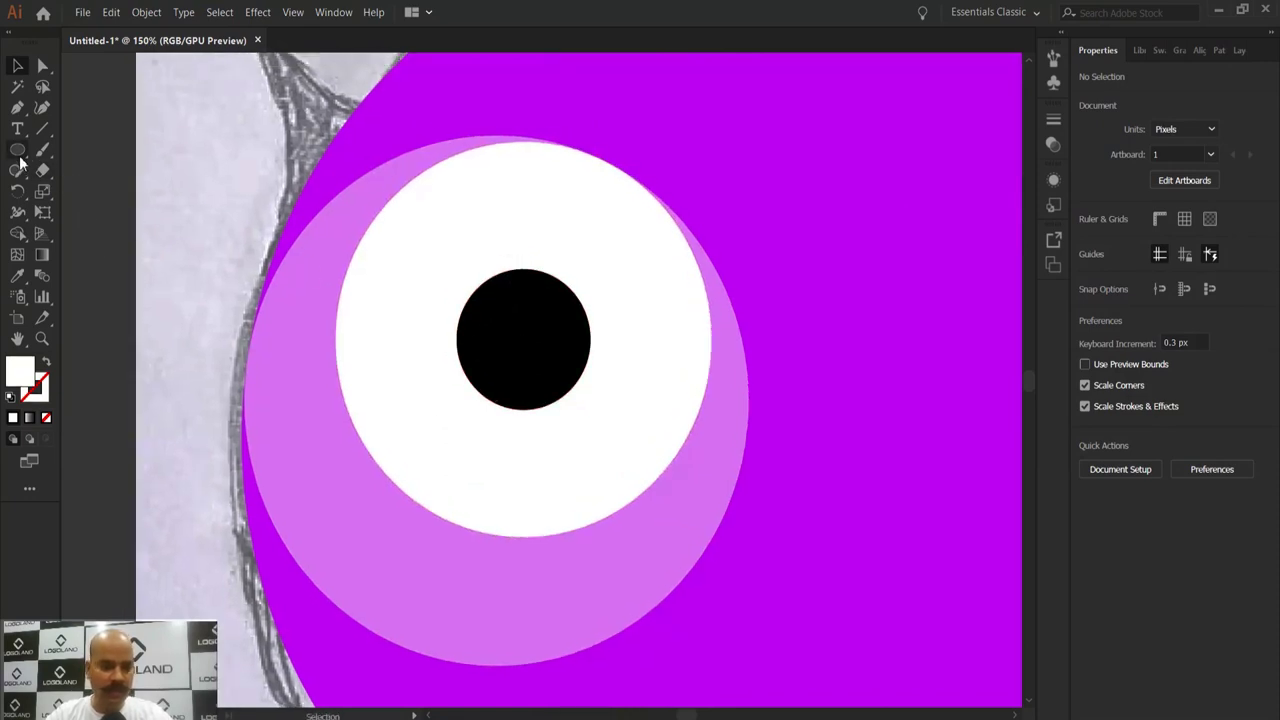
click(18, 151)
drag(466, 251, 510, 298)
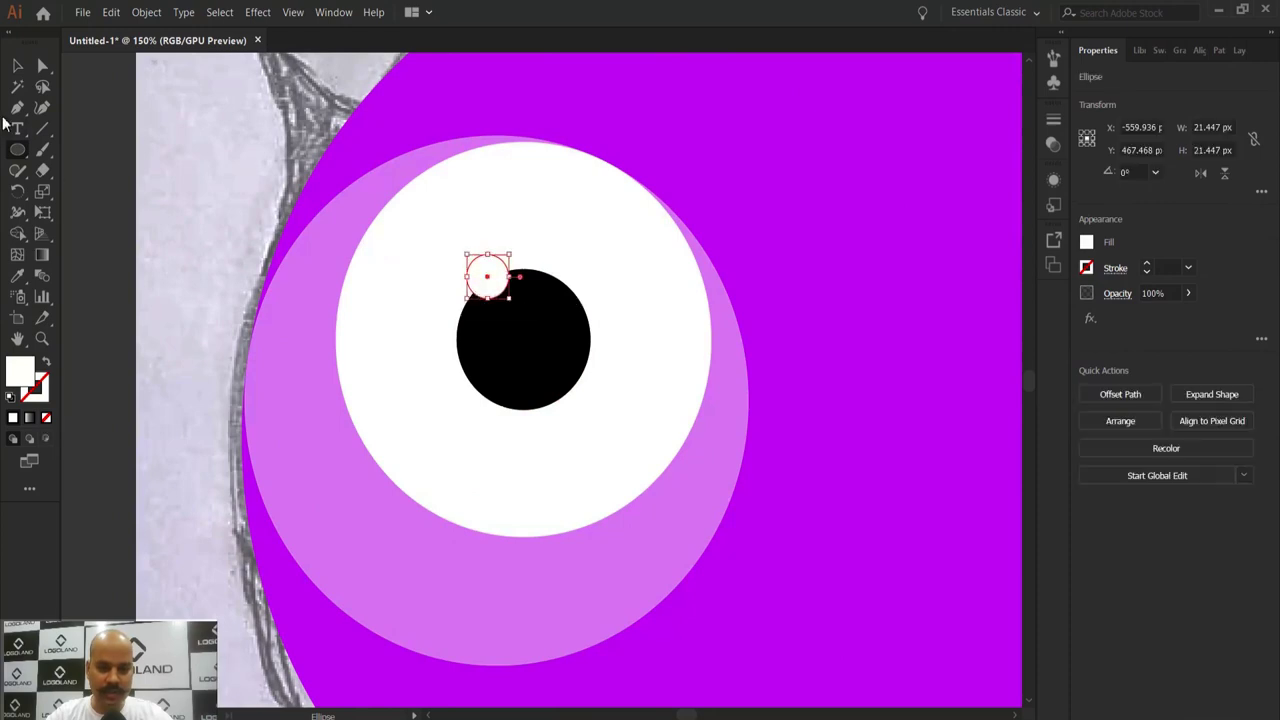
Step: Shrink the small highlight circle to about 20 px and position it just inside the pupil's upper-left edge
click(18, 66)
scroll(366, 217, up, 2)
drag(631, 340, 664, 369)
drag(684, 320, 680, 323)
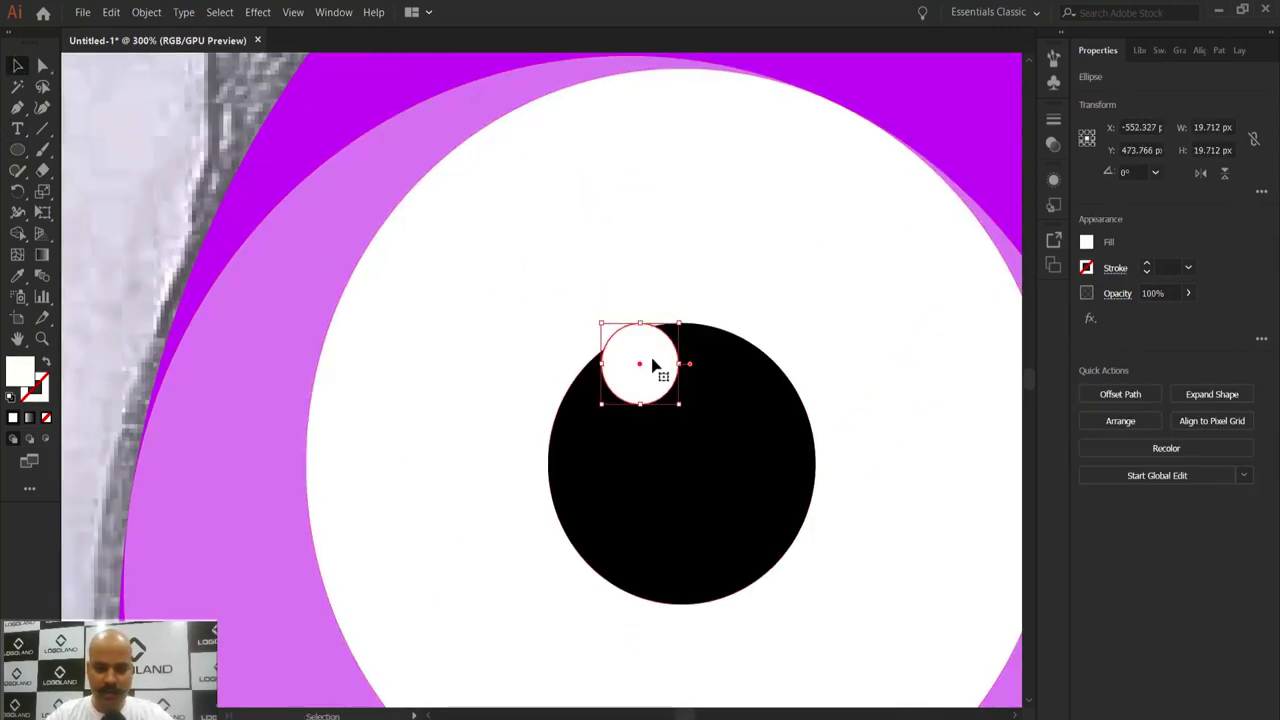
scroll(574, 270, down, 4)
click(234, 324)
Step: Switch to Outline view and examine the sketched ear and brow around the left eye circles
drag(704, 410, 615, 385)
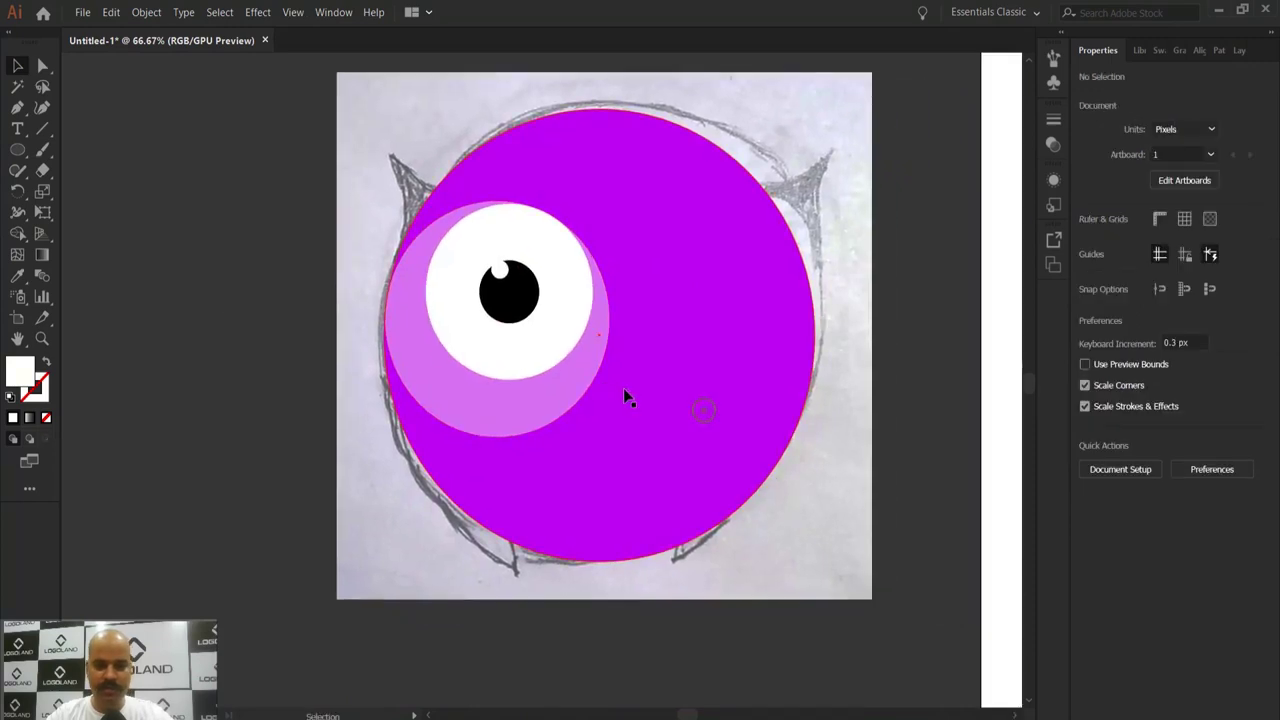
scroll(494, 271, up, 1)
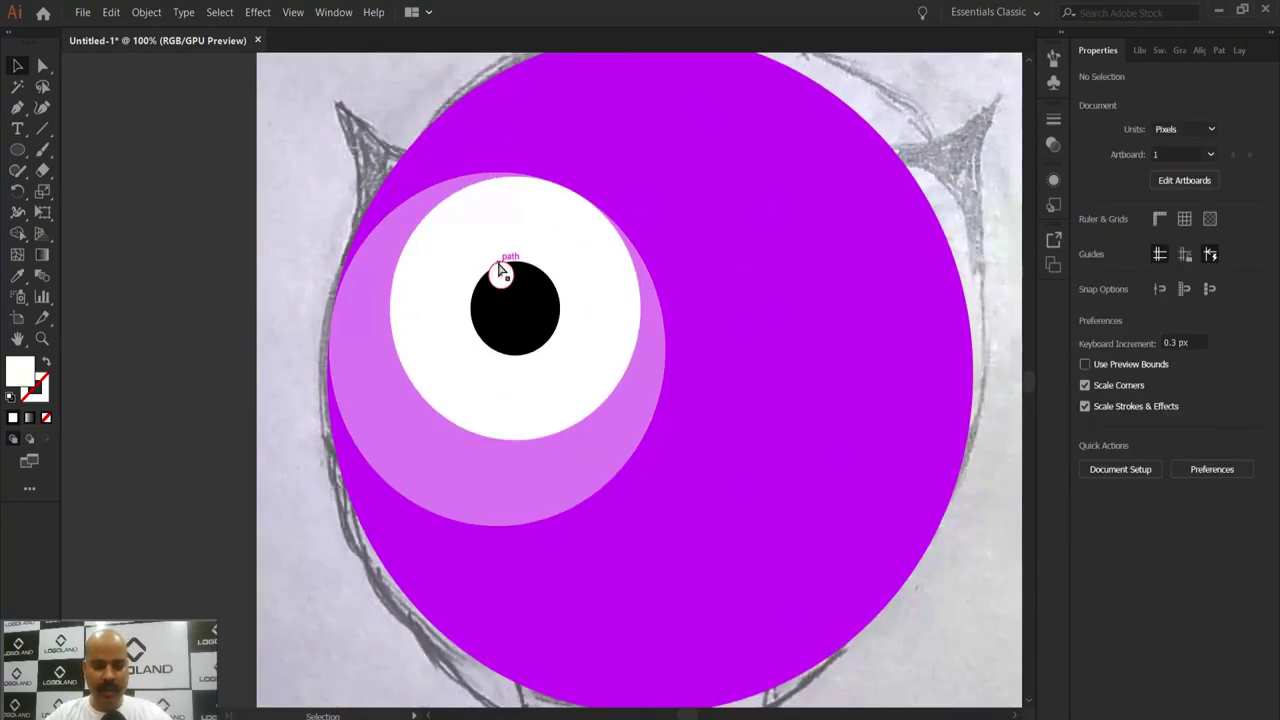
key(ctrl+y)
scroll(461, 297, up, 1)
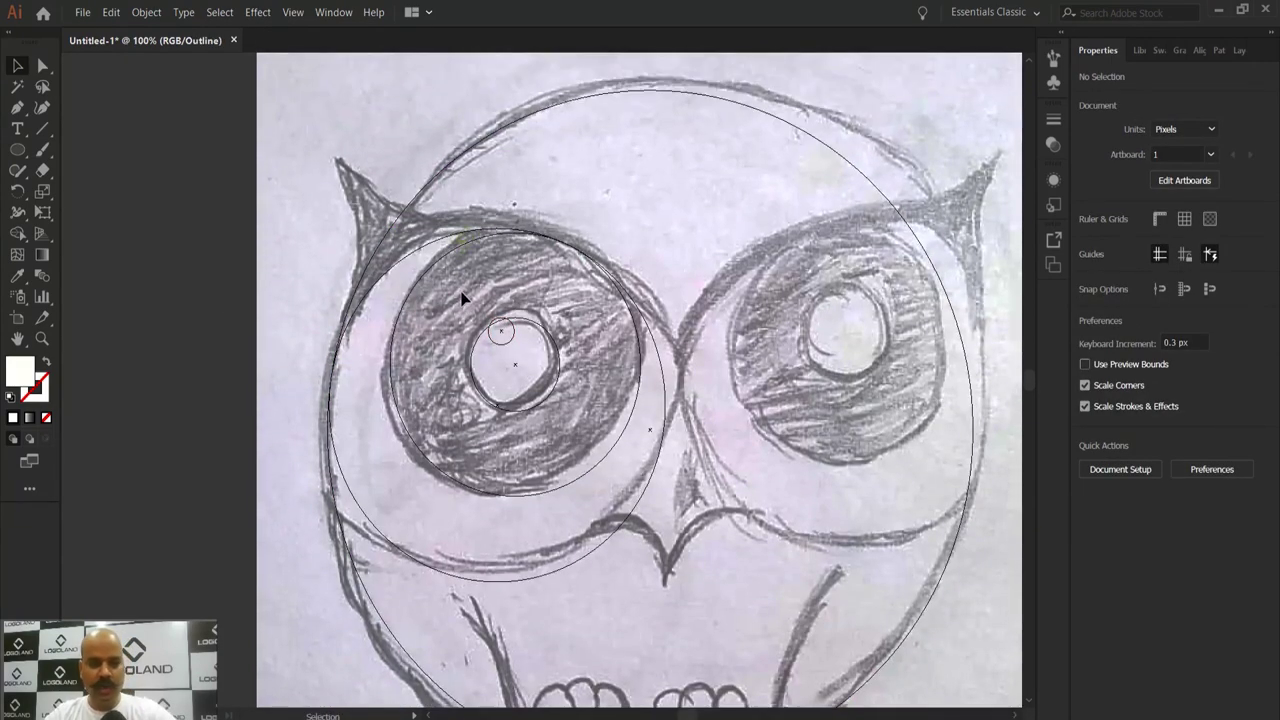
scroll(383, 308, up, 1)
drag(316, 367, 326, 440)
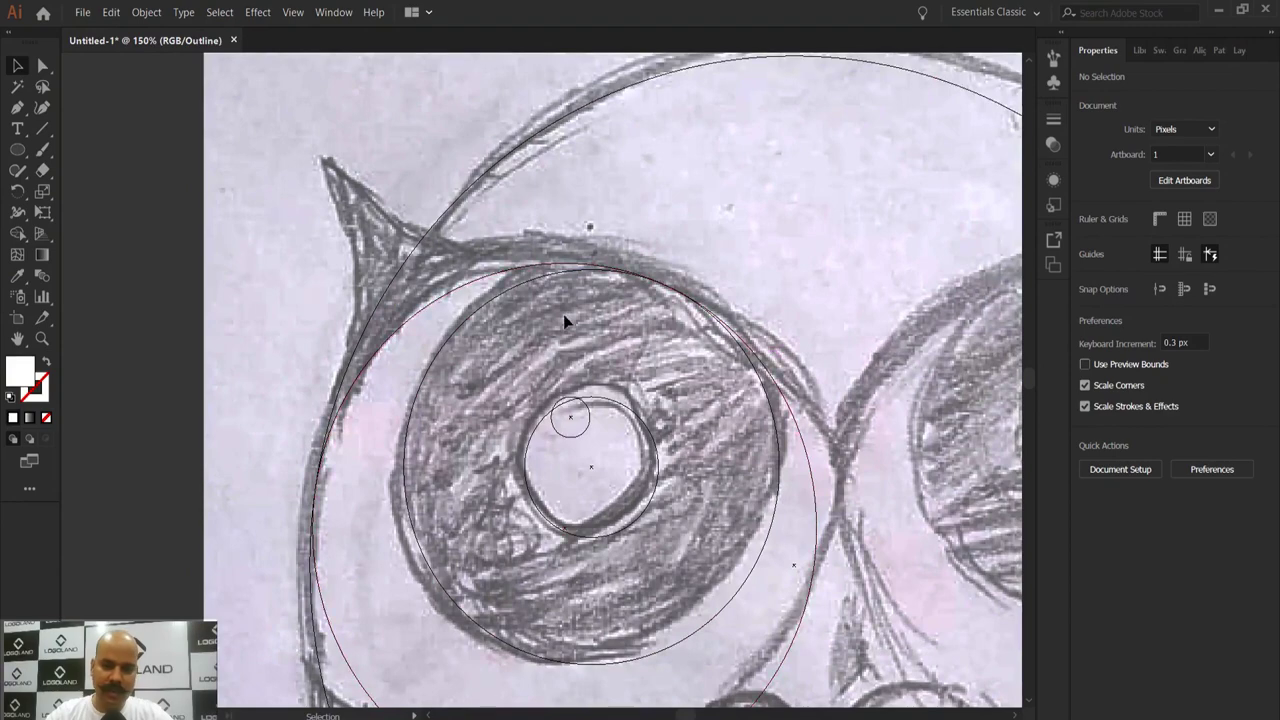
scroll(566, 320, down, 2)
mouse_move(576, 333)
mouse_down()
mouse_move(538, 317)
mouse_move(551, 323)
mouse_up()
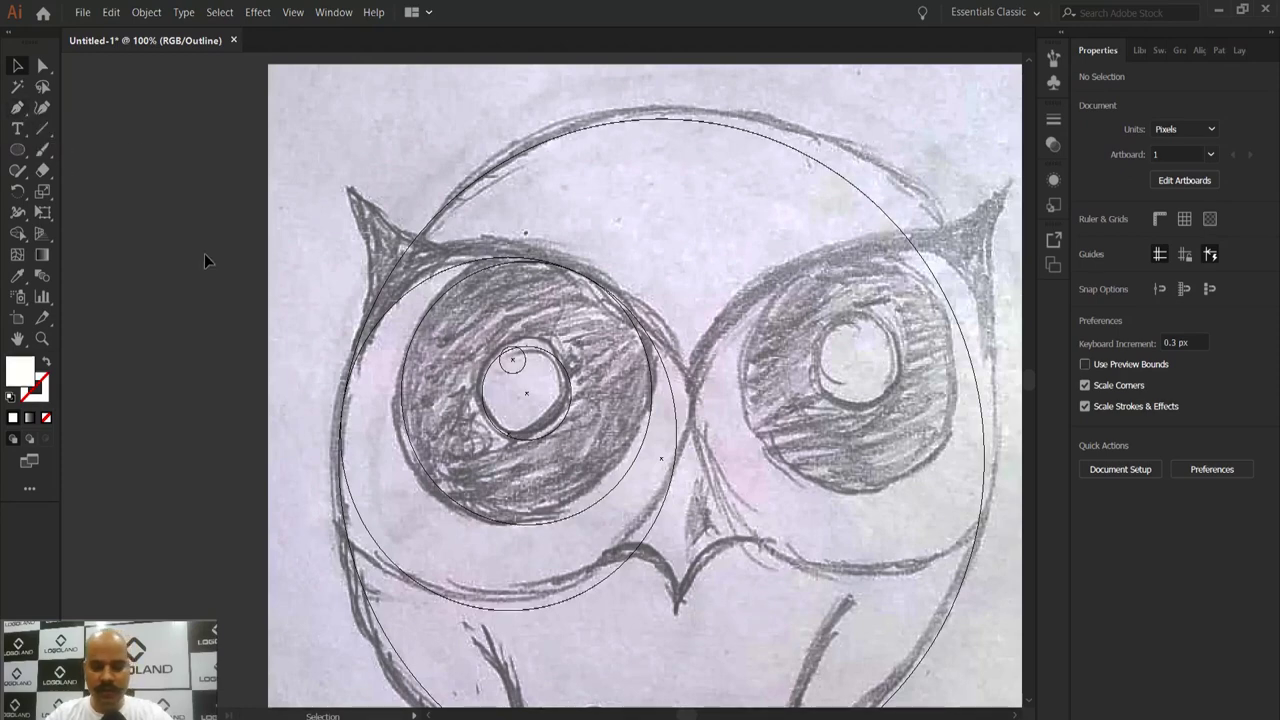
Step: Start a Pen path where the left eye and body circles intersect and trace the left ear's outer edge up to its tip
key(p)
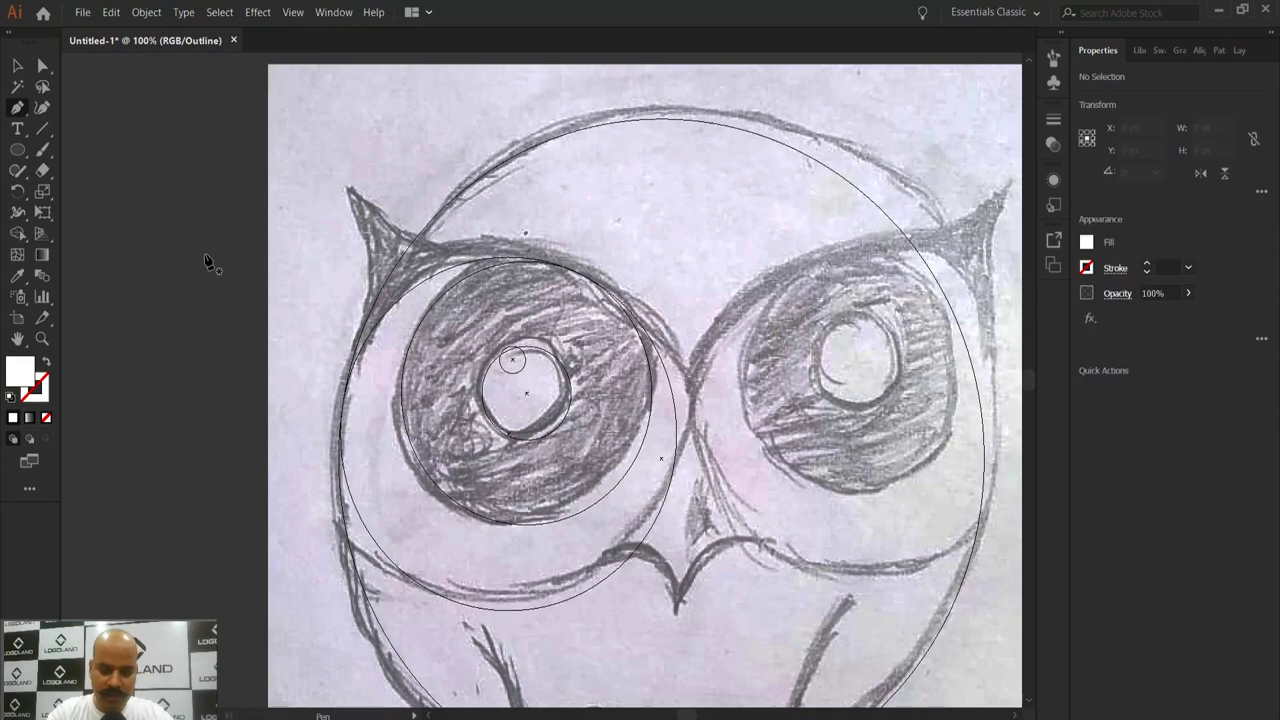
scroll(406, 272, up, 1)
drag(446, 309, 461, 344)
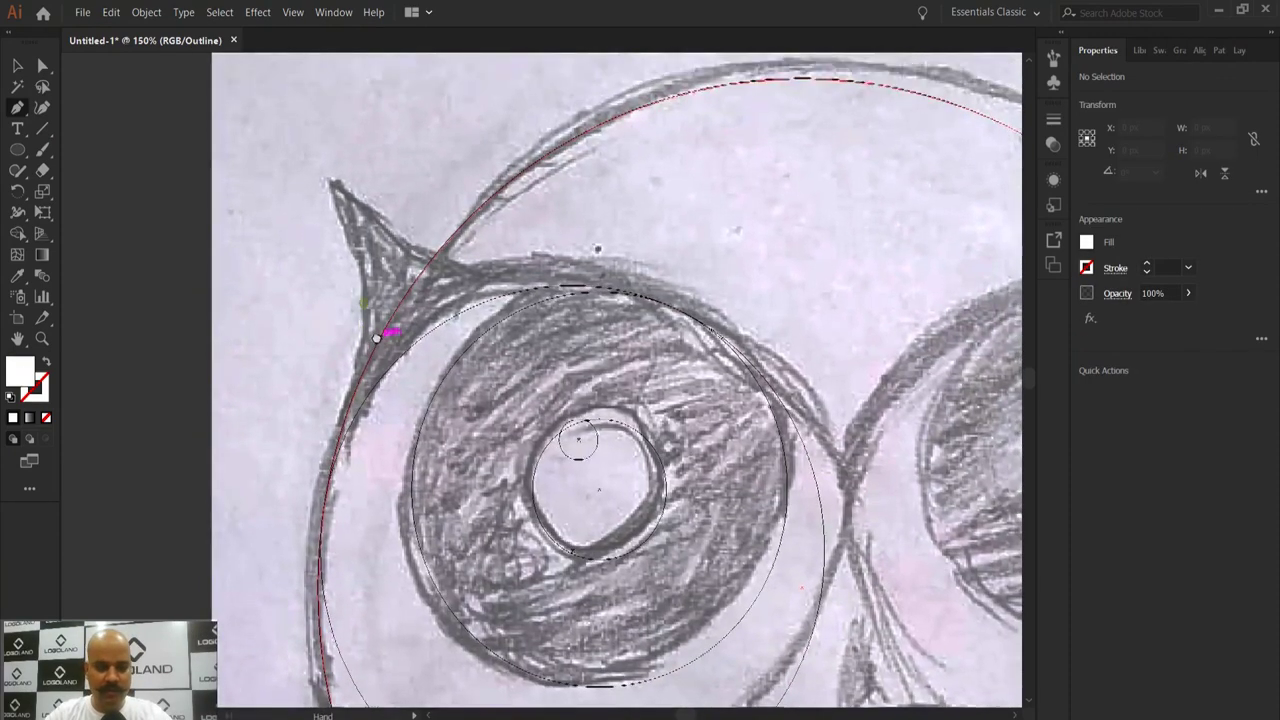
drag(361, 368, 366, 434)
scroll(366, 409, up, 1)
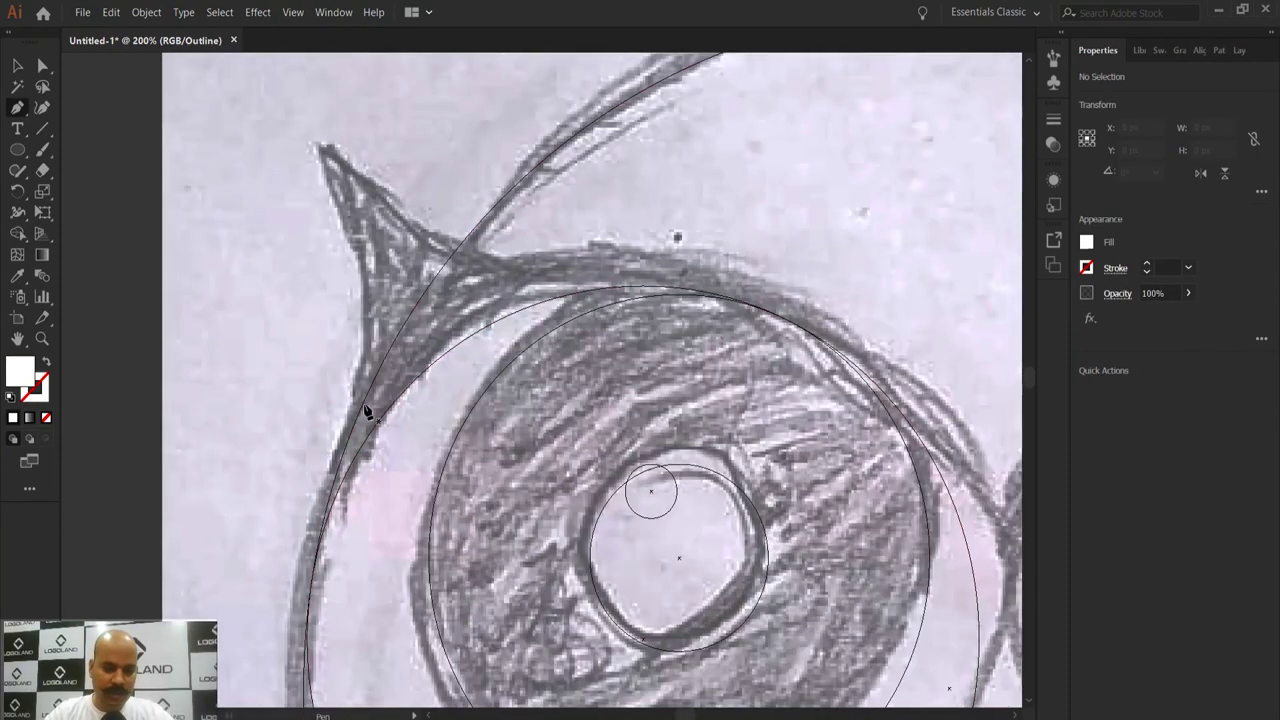
scroll(382, 473, down, 1)
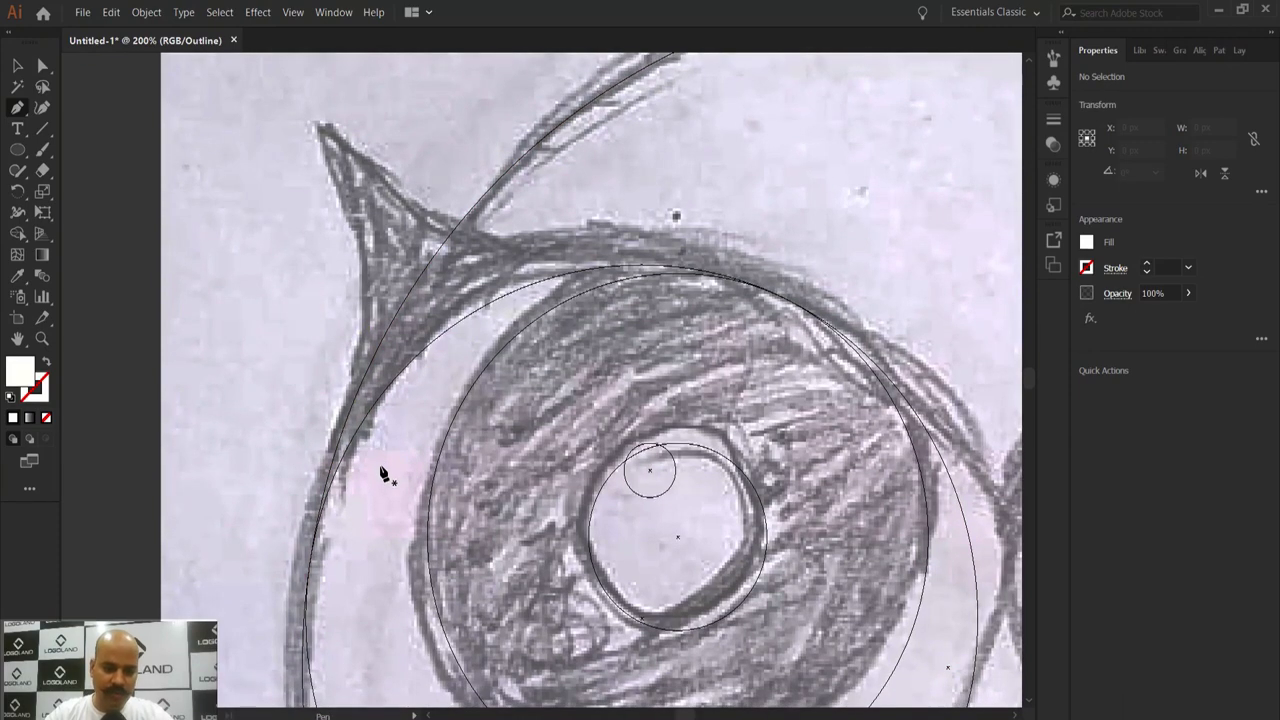
scroll(378, 458, down, 1)
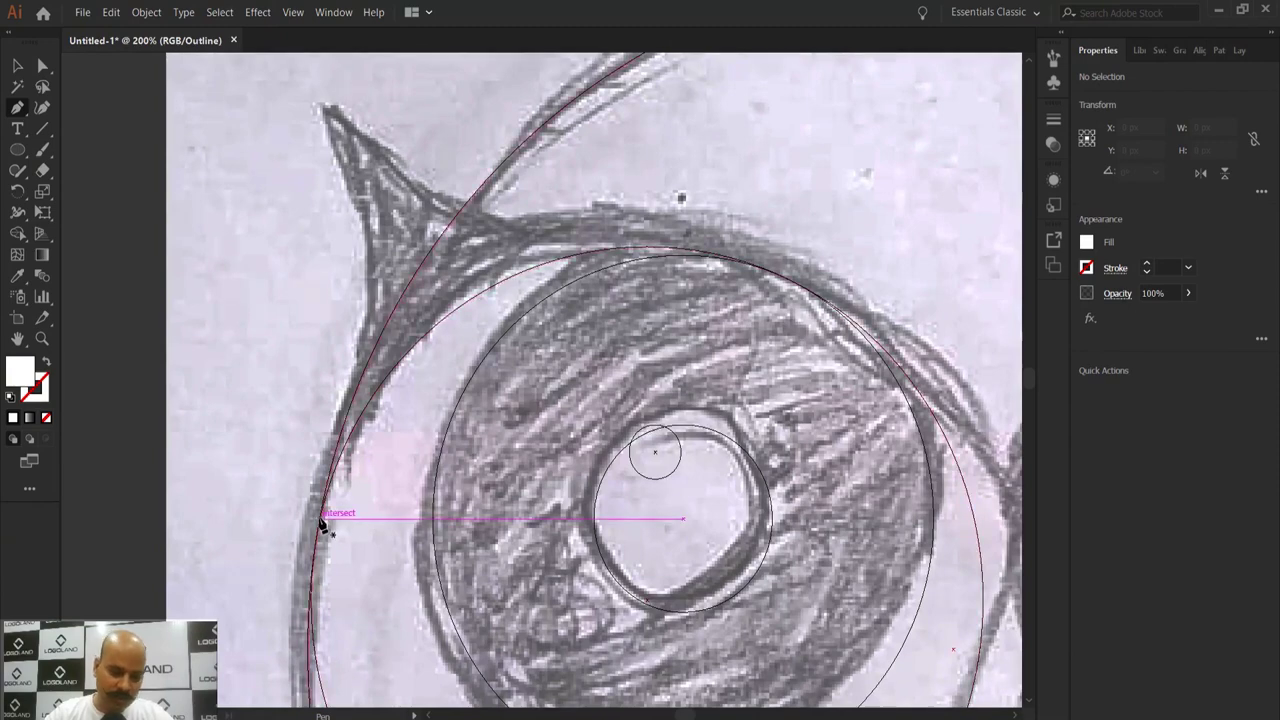
click(321, 522)
scroll(329, 500, up, 3)
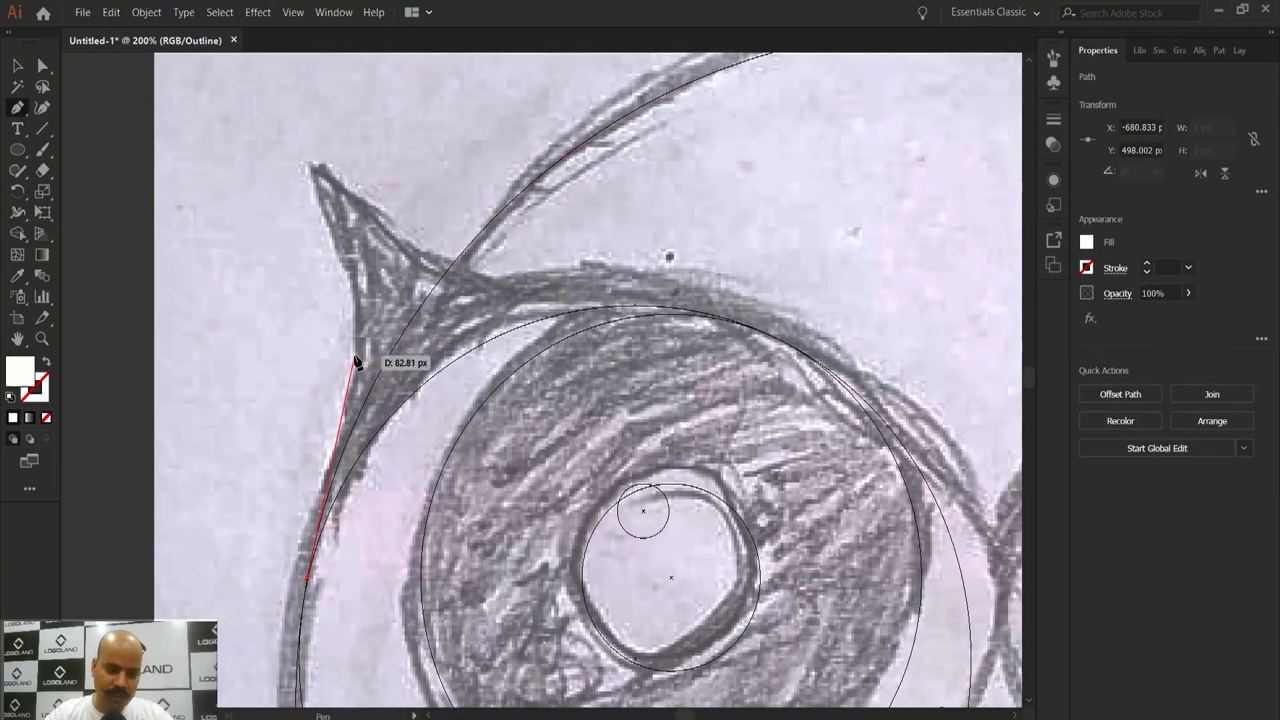
drag(349, 392, 358, 306)
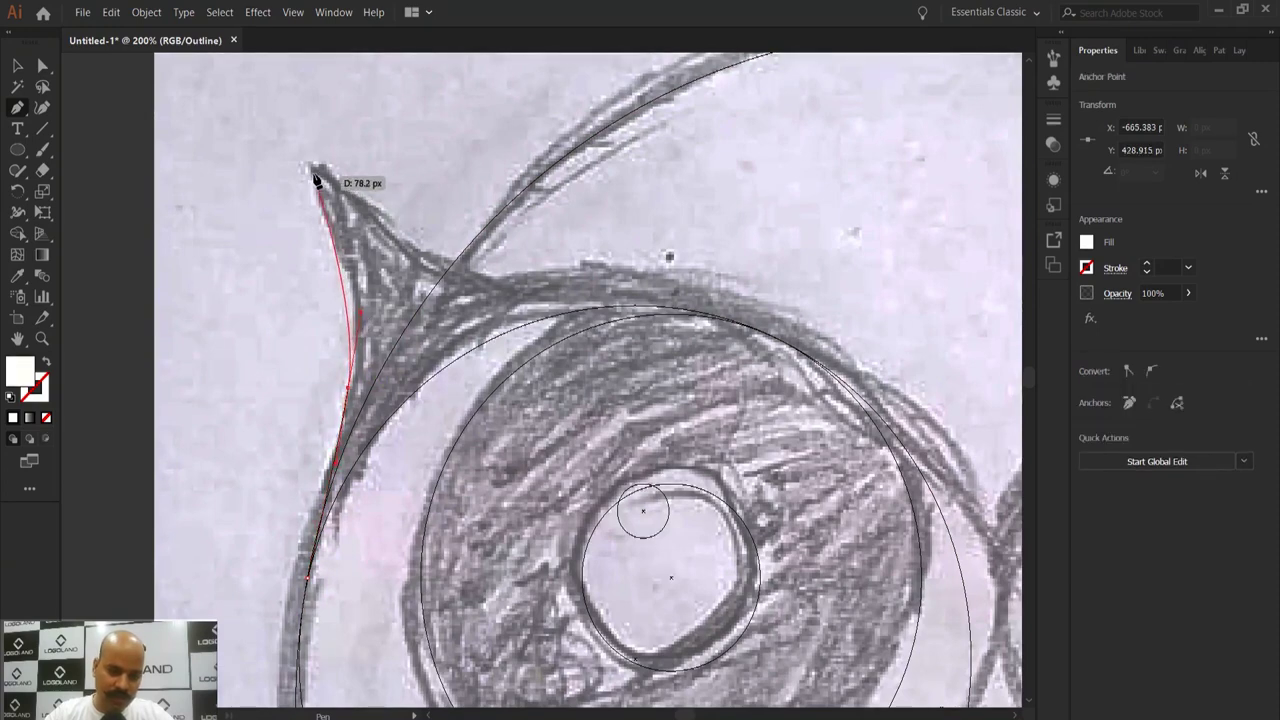
drag(300, 154, 298, 144)
Step: Continue the path around the ear tip and along the ear's inner edge to the start of the brow
scroll(349, 154, up, 1)
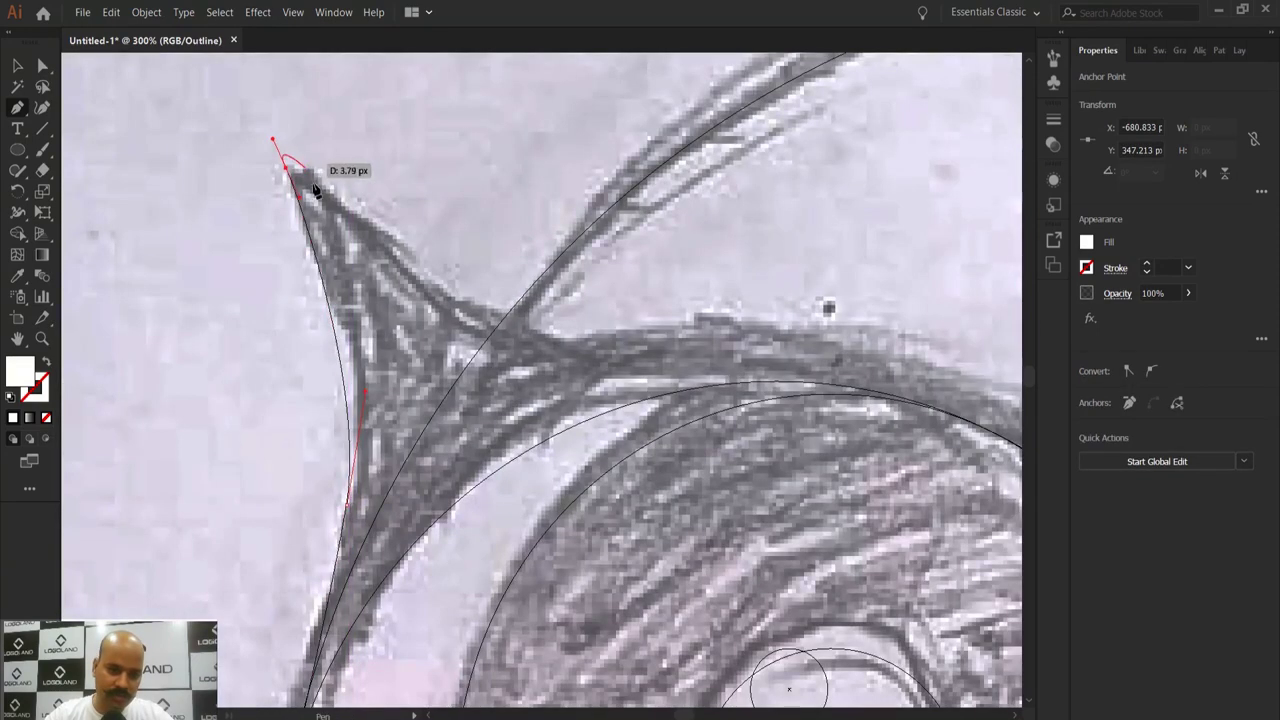
drag(340, 203, 329, 246)
scroll(448, 296, down, 1)
drag(451, 283, 511, 279)
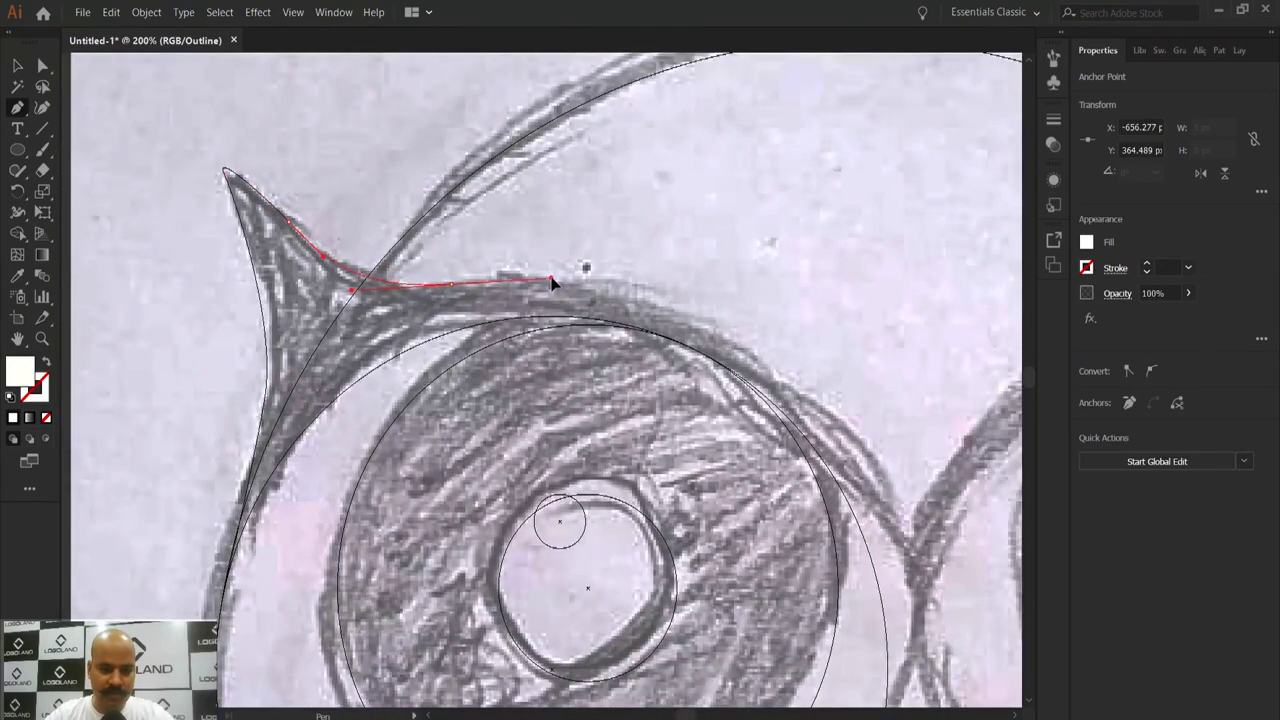
Step: Curve the path over the brow to the eye circle's right edge, remove the outgoing handle, and close it at its starting point
scroll(558, 285, down, 2)
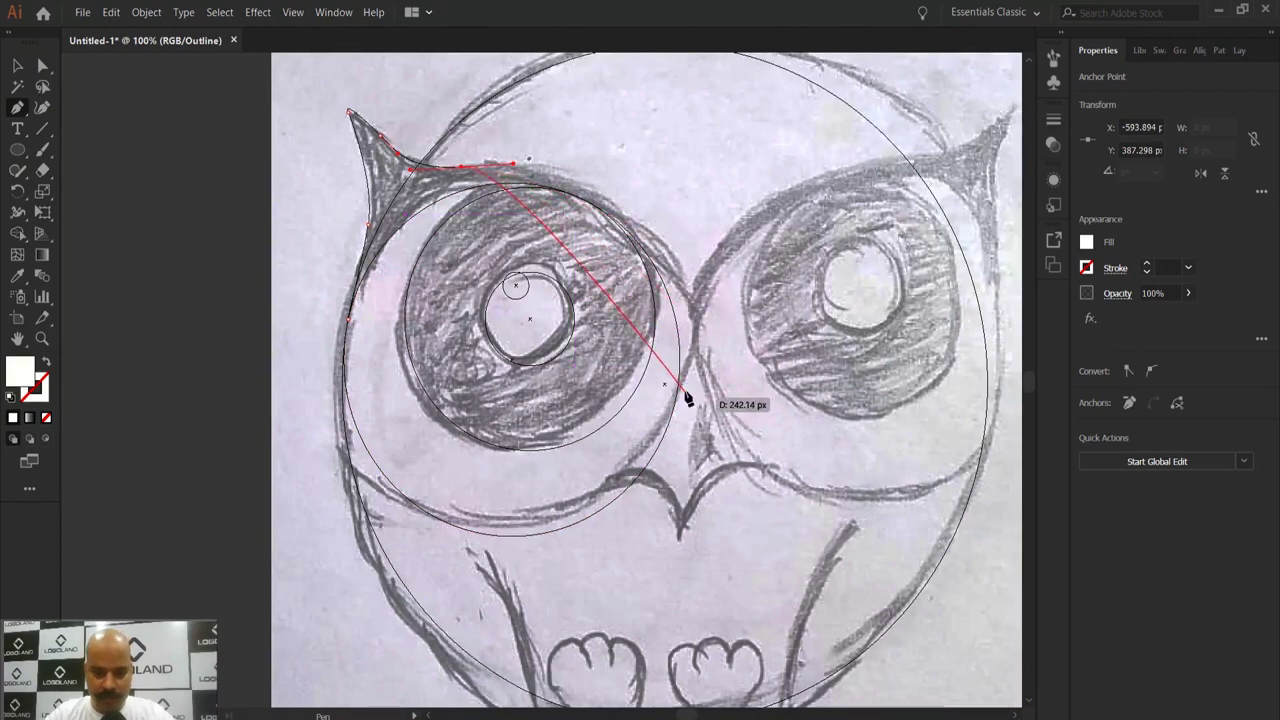
drag(677, 395, 648, 635)
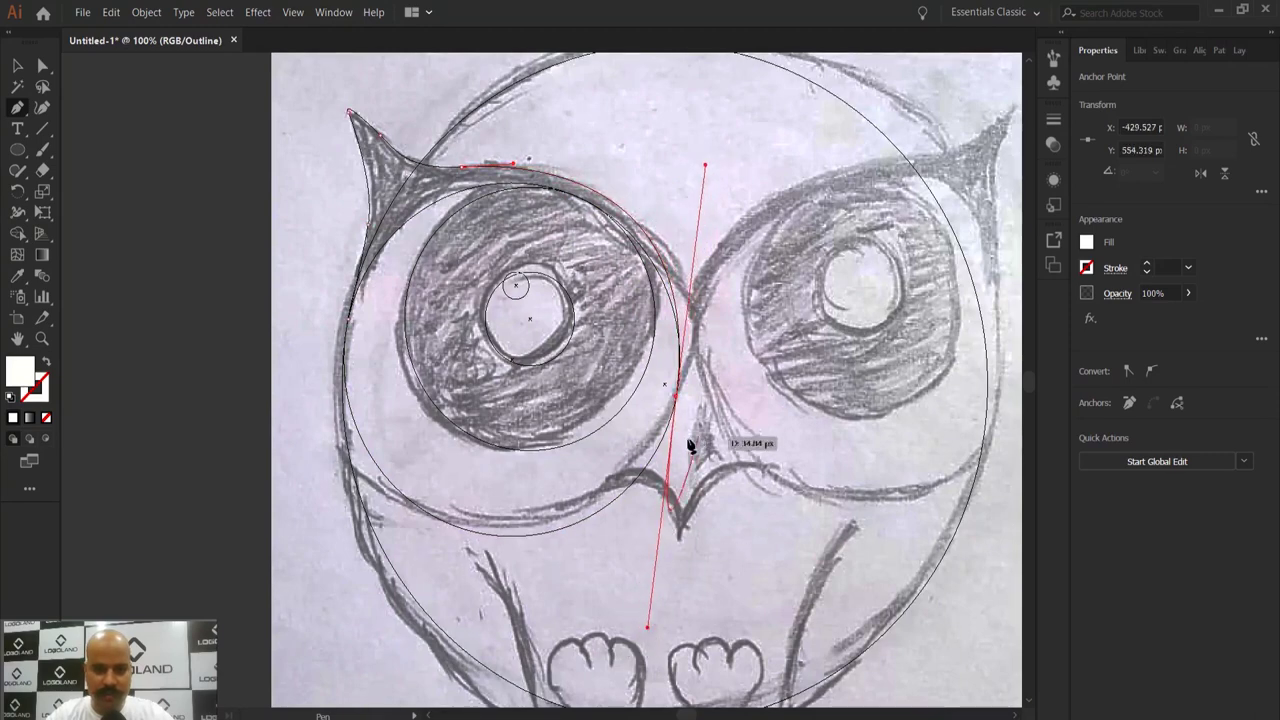
alt+scroll(686, 390, up, 1)
click(671, 398)
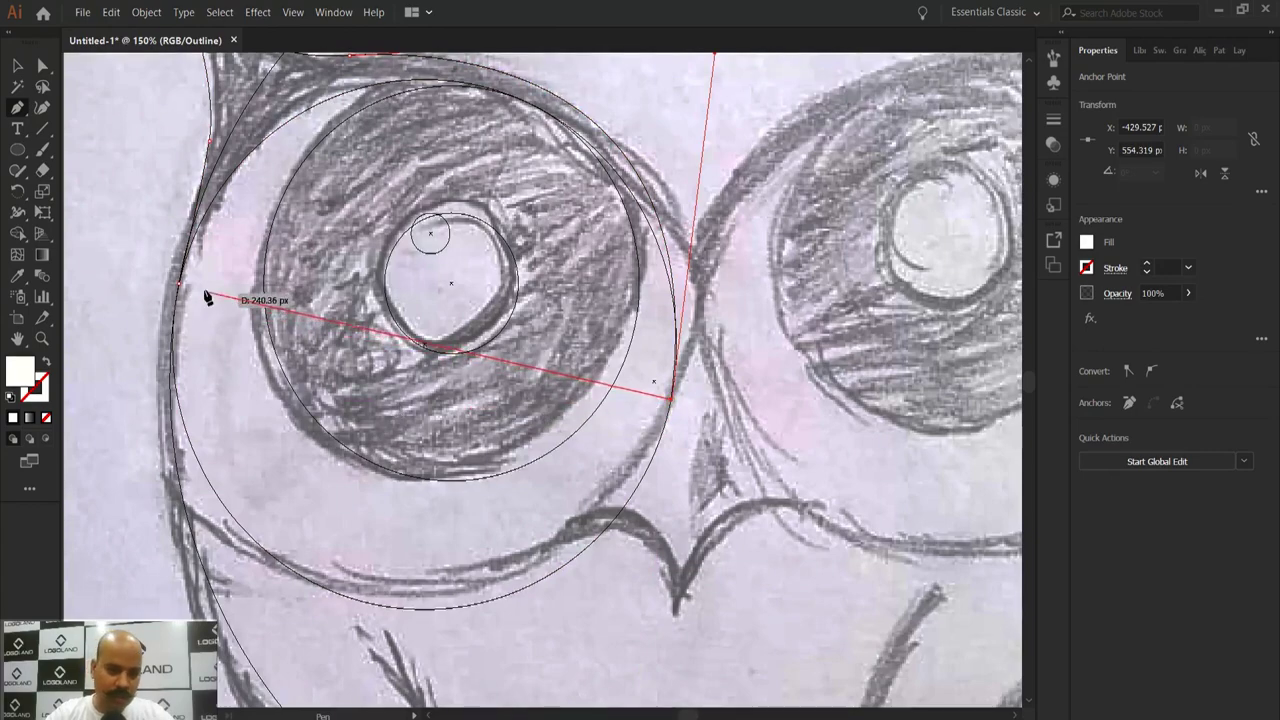
click(179, 284)
alt+scroll(418, 302, down, 2)
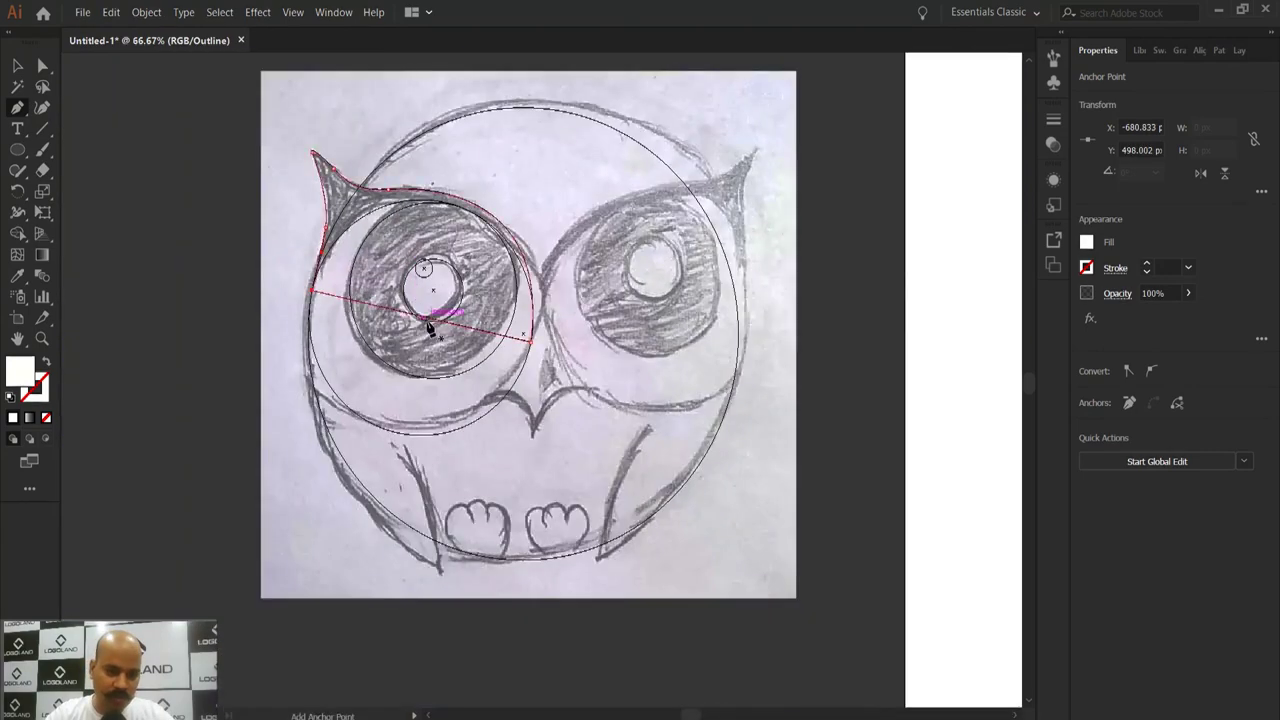
Step: Return the artwork to filled Preview display and deselect the closed ear-and-brow path
key(ctrl+y)
click(17, 65)
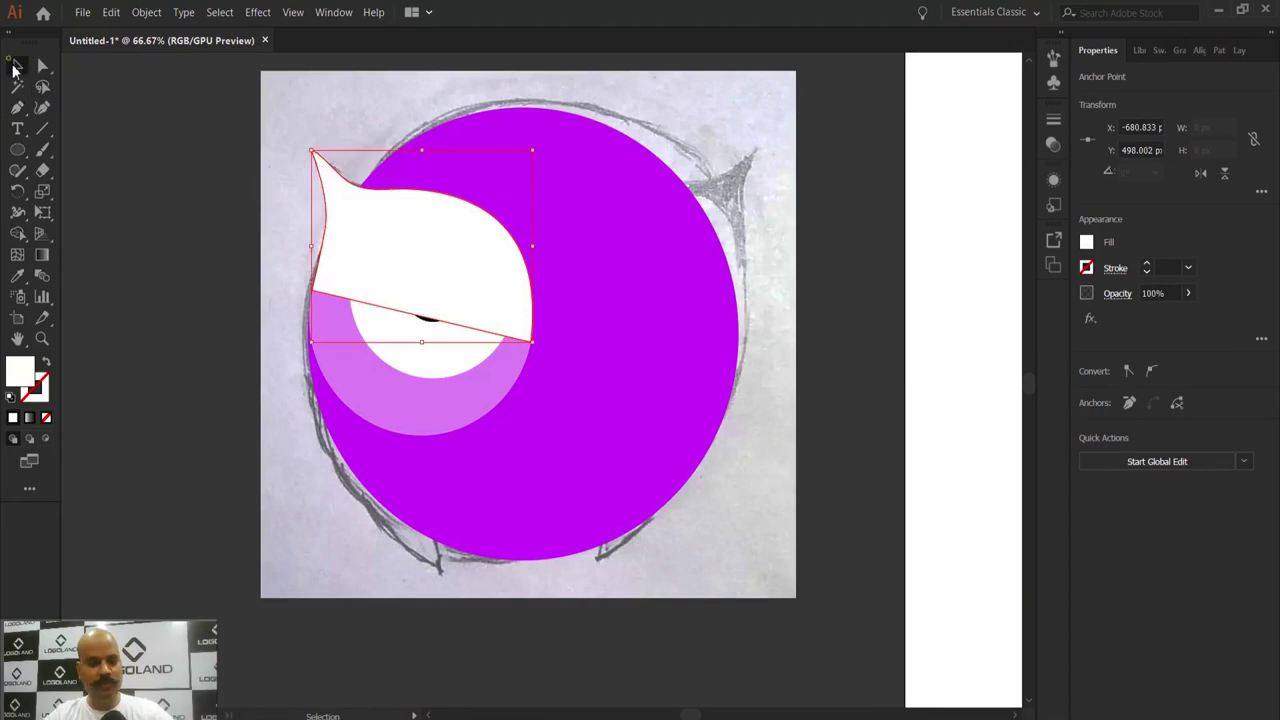
click(159, 194)
alt+scroll(394, 250, up, 1)
drag(521, 274, 589, 292)
drag(513, 281, 398, 247)
key(ctrl+z)
key(ctrl+z)
drag(560, 312, 437, 281)
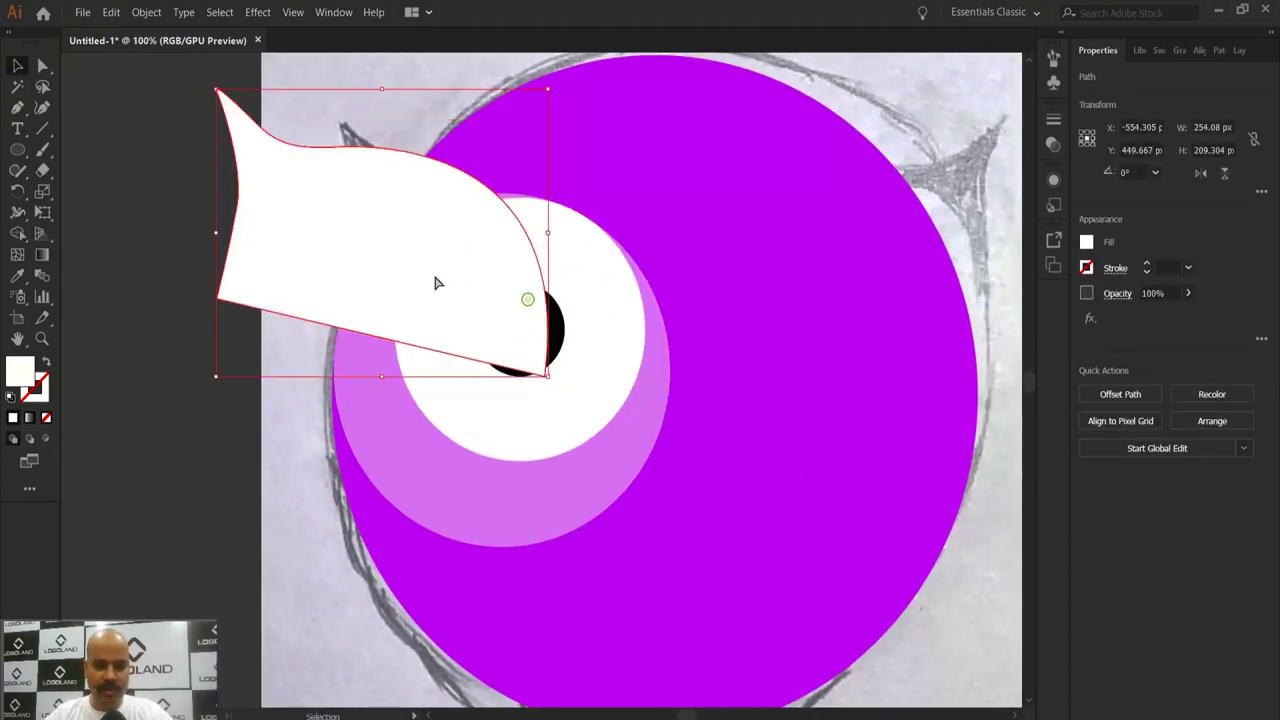
key(ctrl+z)
drag(546, 320, 366, 287)
key(ctrl+z)
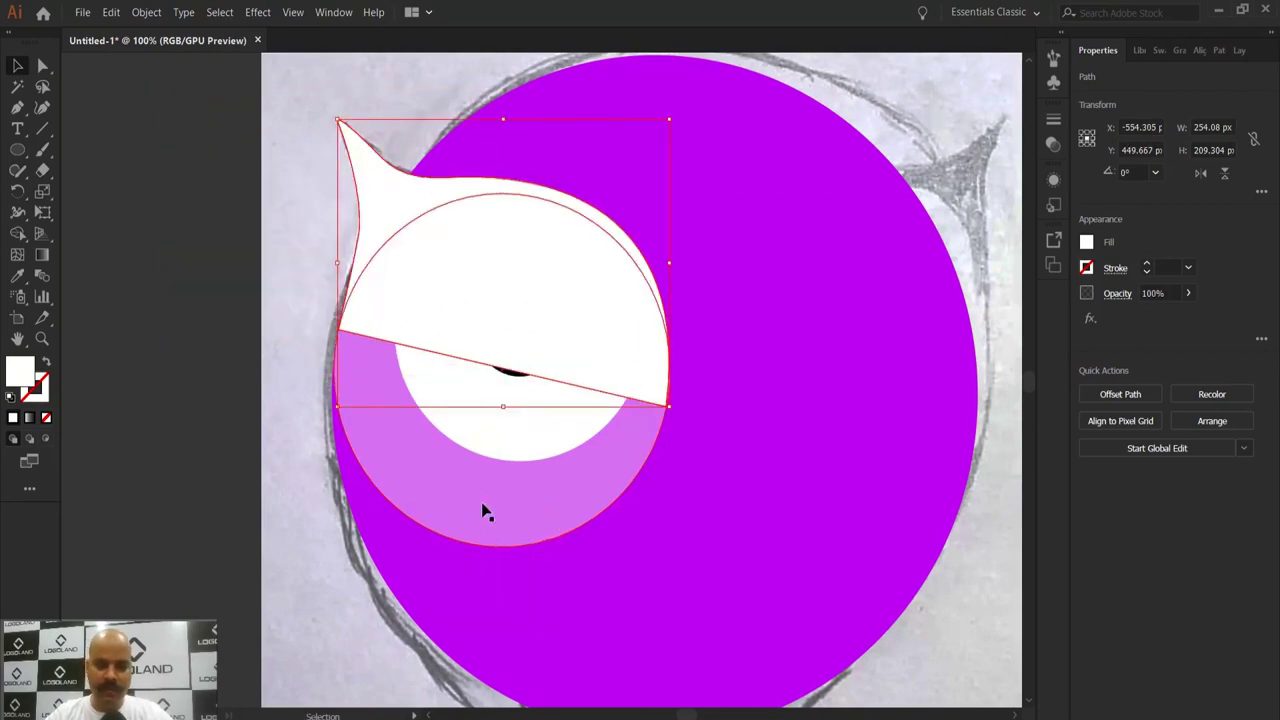
Step: Cut the white ear-and-brow shape and paste it directly behind the light purple left eye circle
click(217, 403)
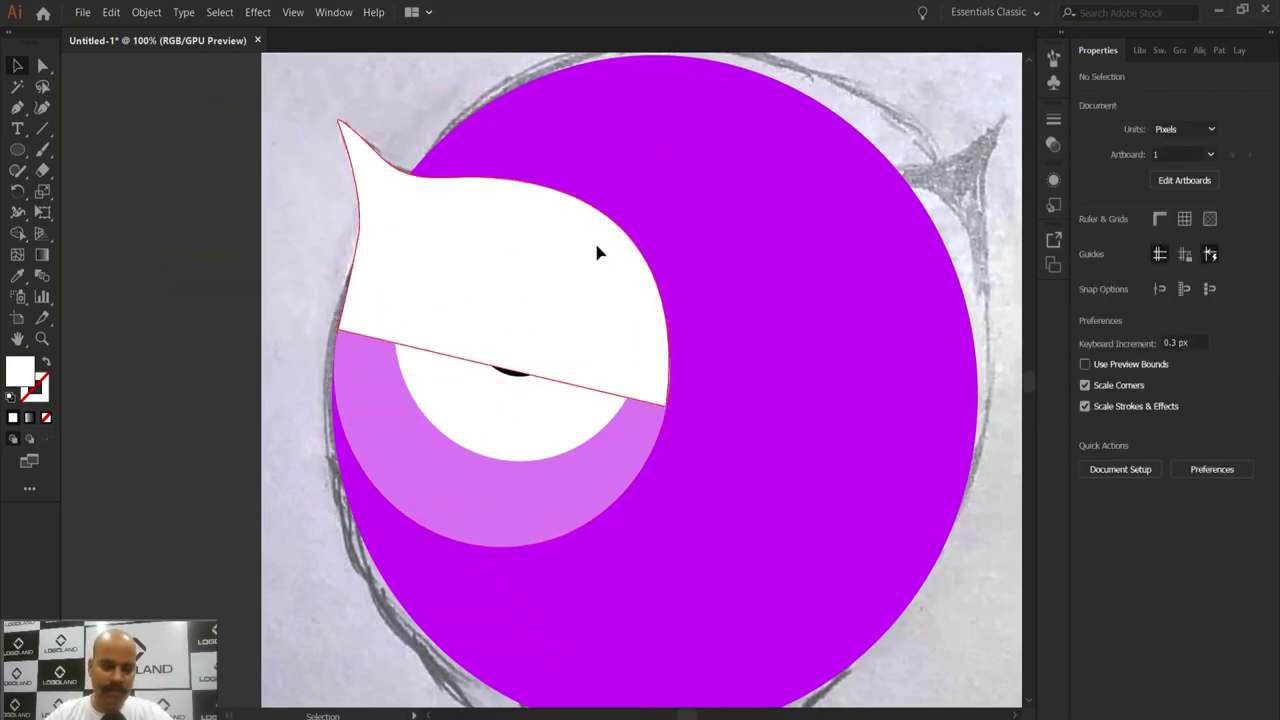
click(597, 251)
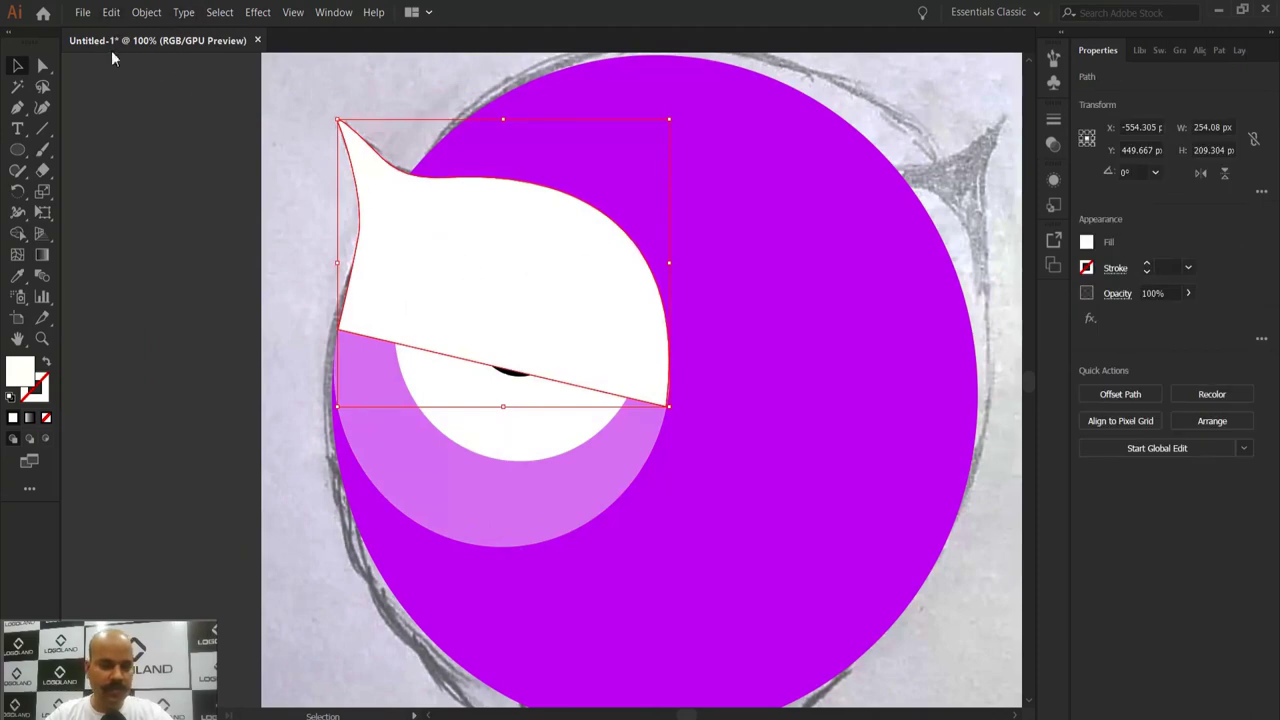
click(111, 12)
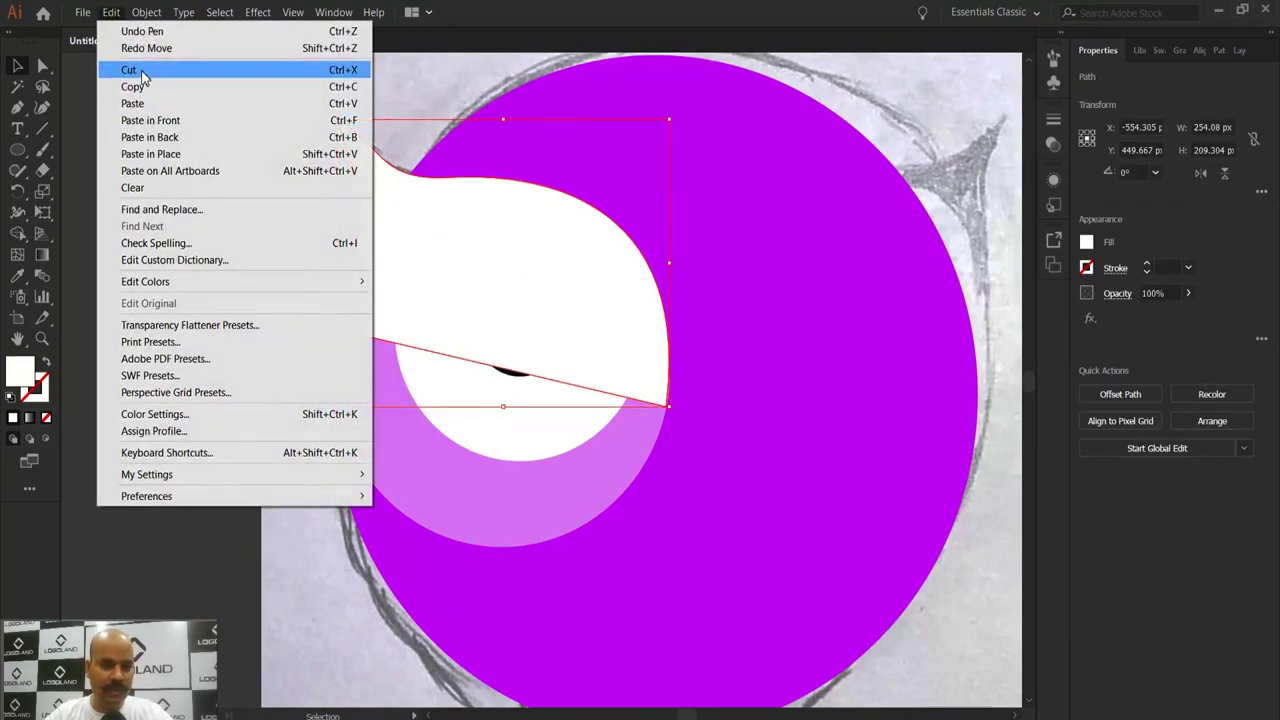
click(140, 70)
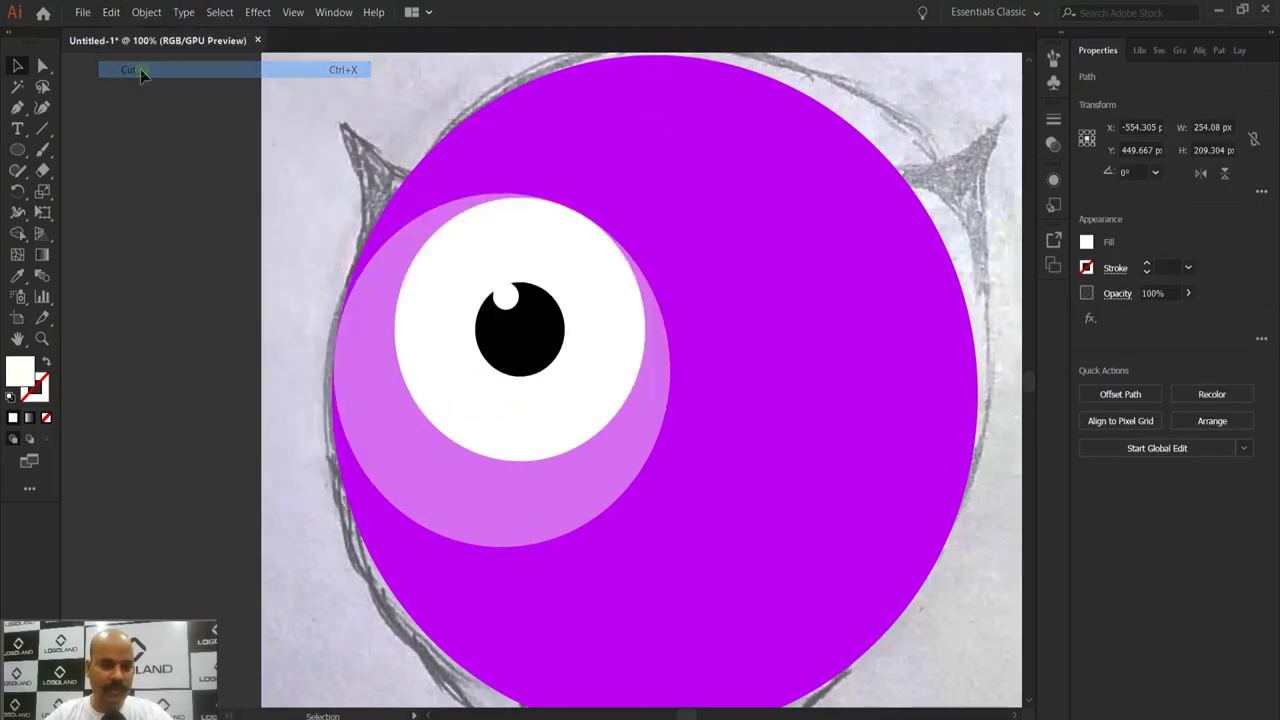
click(454, 504)
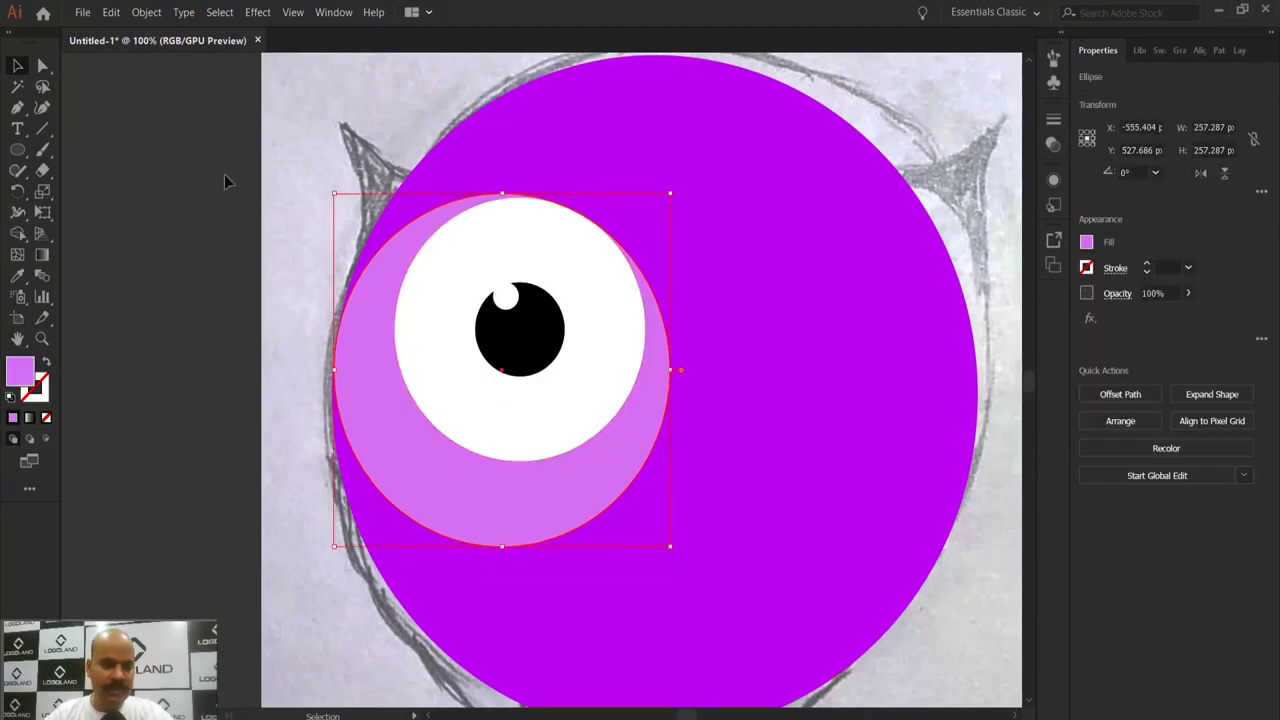
click(111, 12)
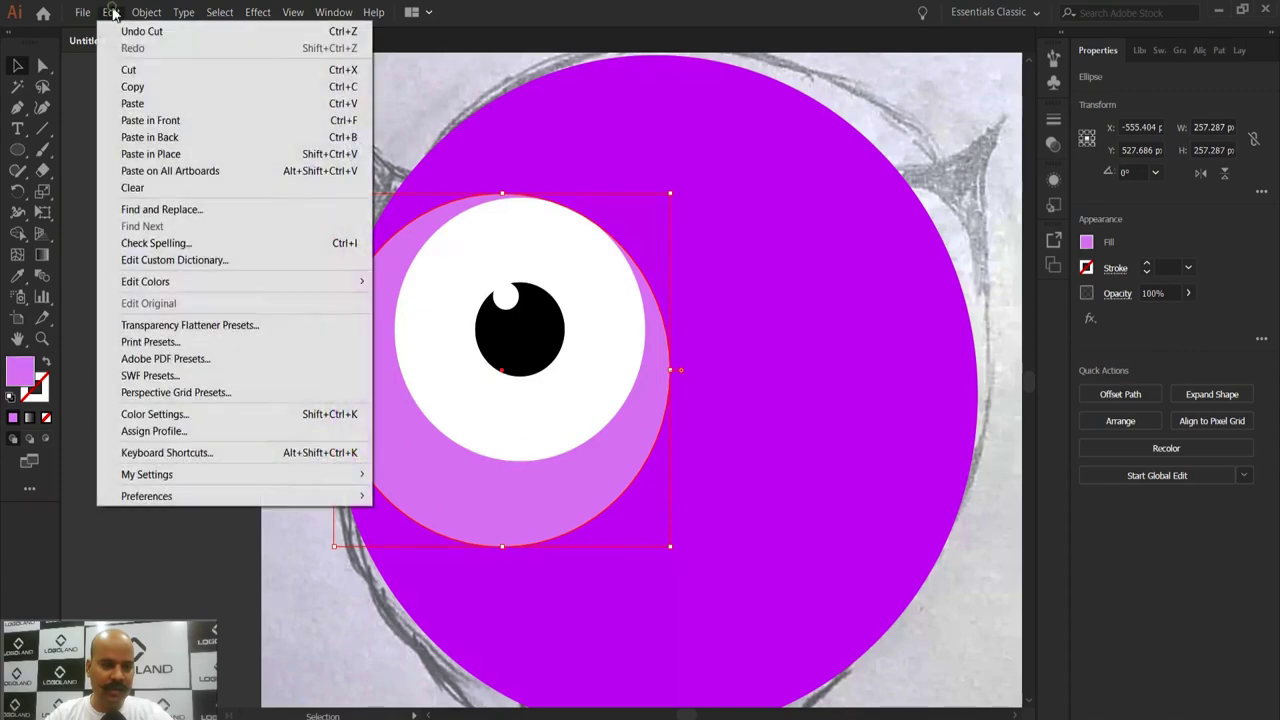
click(184, 138)
click(237, 260)
scroll(665, 250, down, 1)
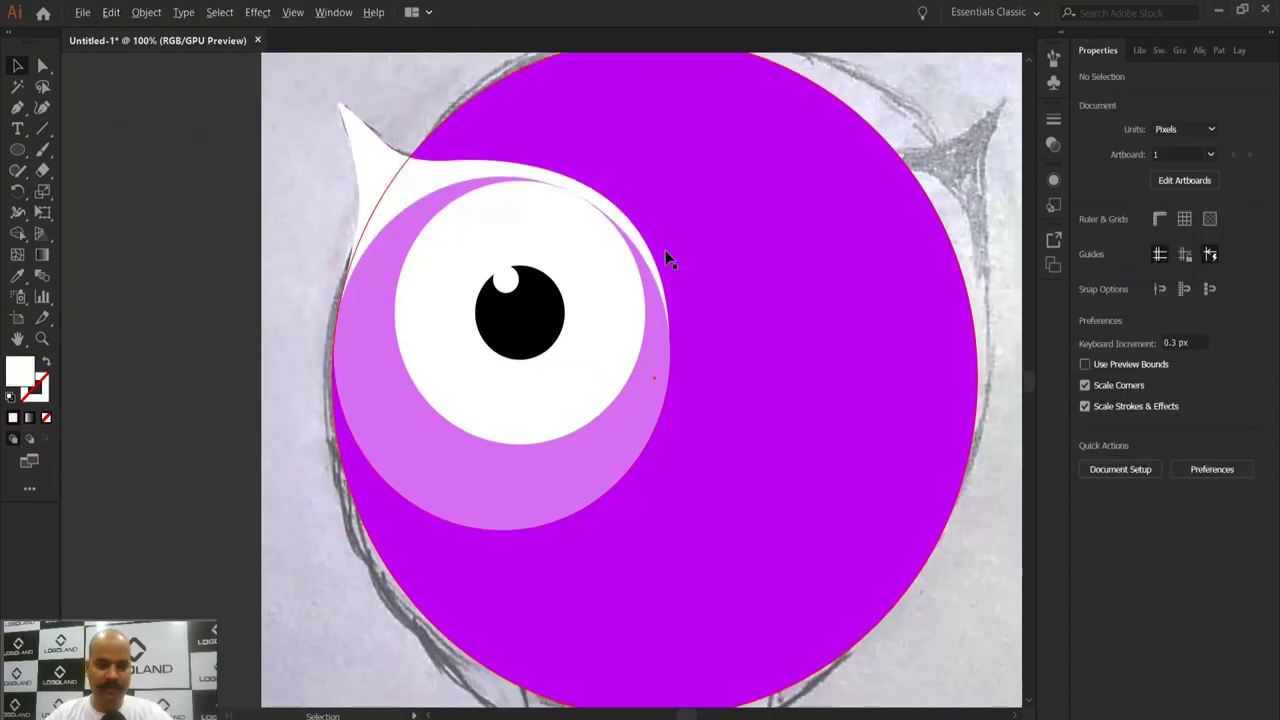
Step: Fill the left ear-and-brow shape with a very dark shade of the body's purple and deselect it
scroll(566, 226, up, 1)
drag(471, 226, 530, 239)
scroll(478, 222, down, 2)
drag(332, 250, 330, 295)
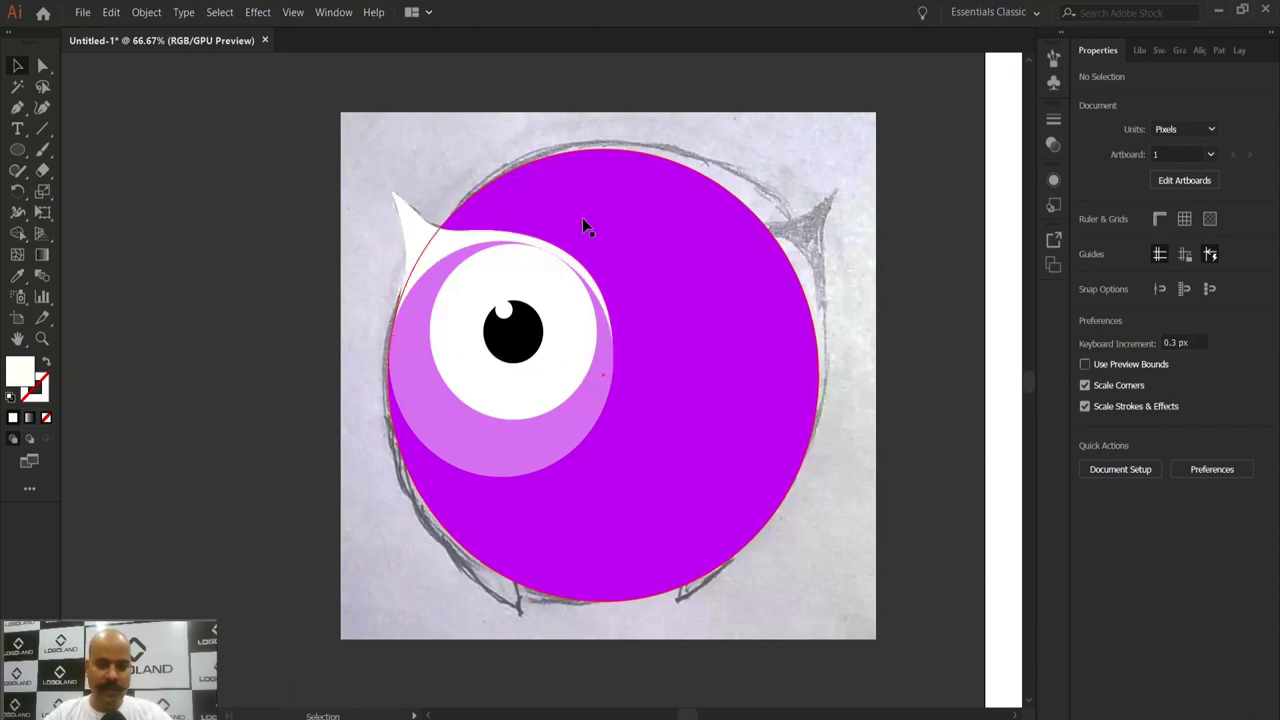
click(429, 249)
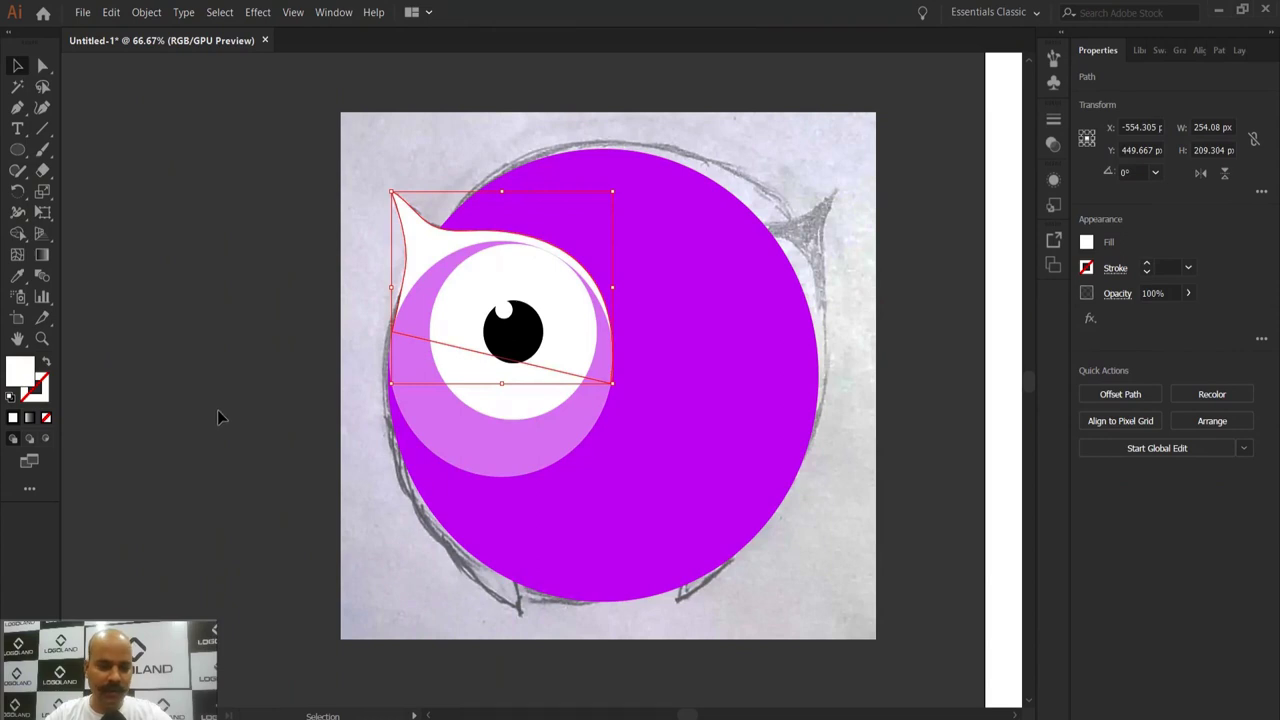
double_click(21, 371)
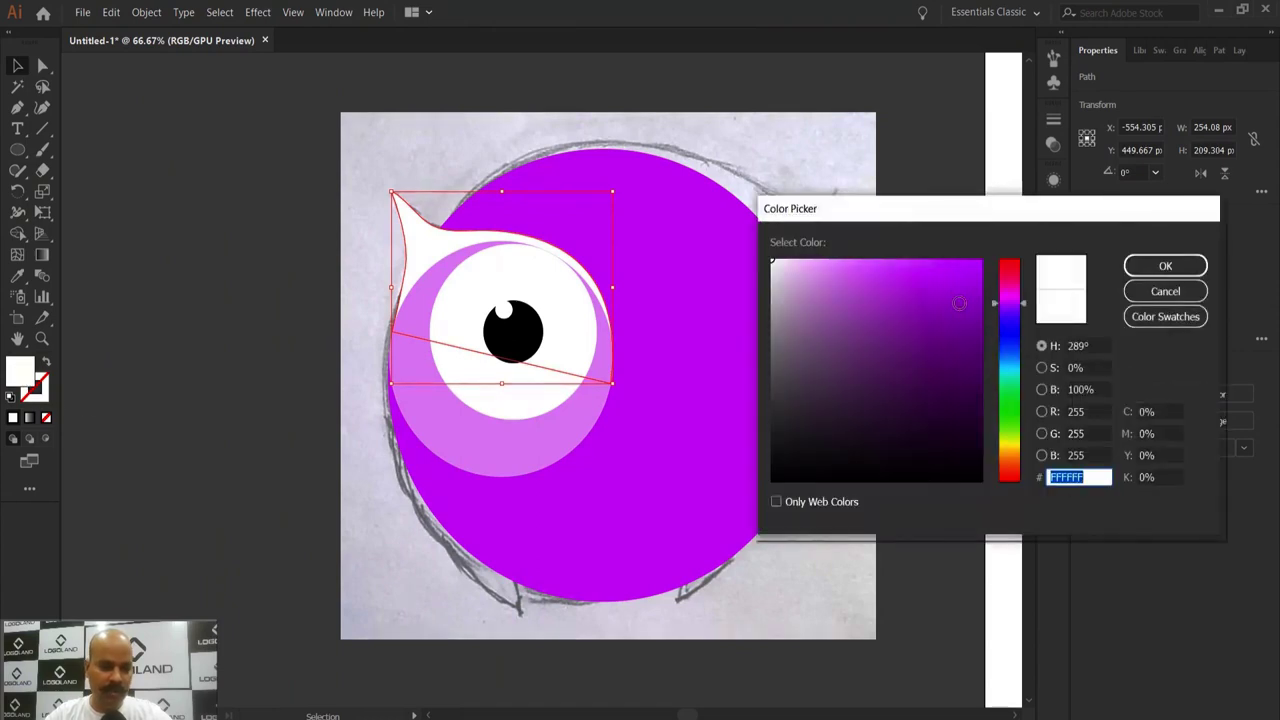
click(950, 311)
drag(950, 325, 955, 354)
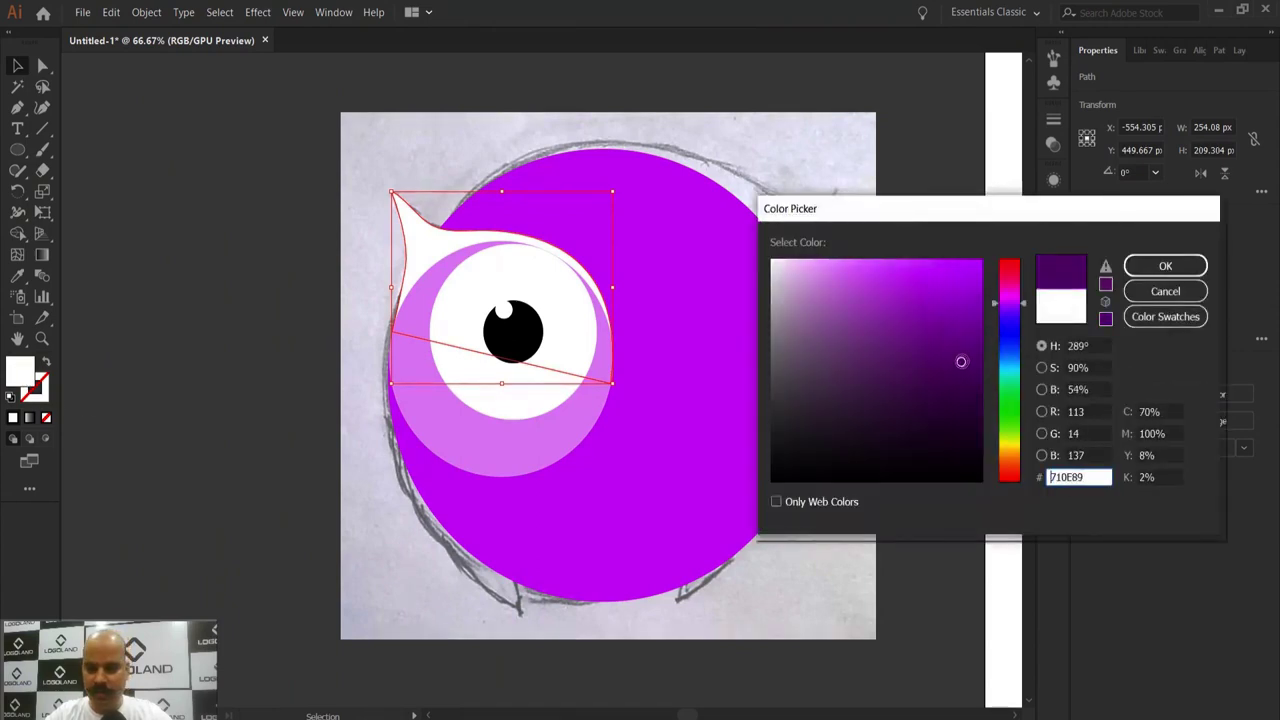
click(1160, 267)
key(ctrl+shift+a)
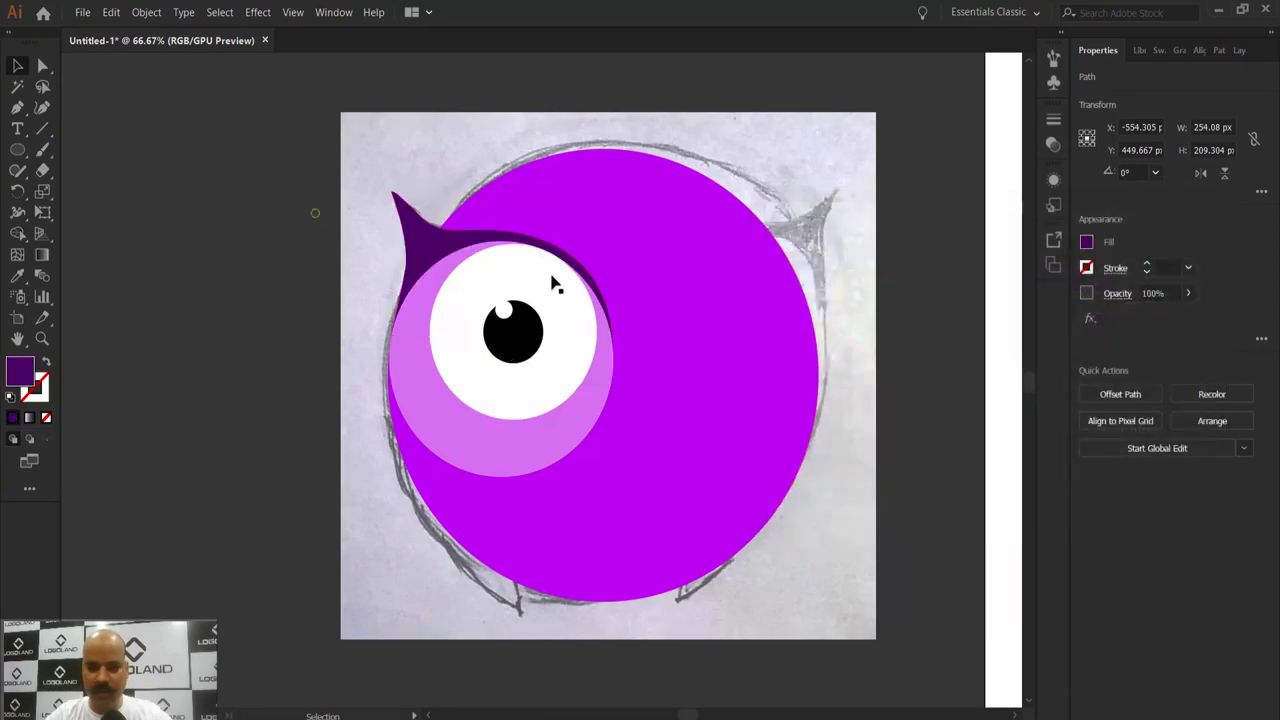
key(ctrl+minus)
drag(862, 385, 770, 375)
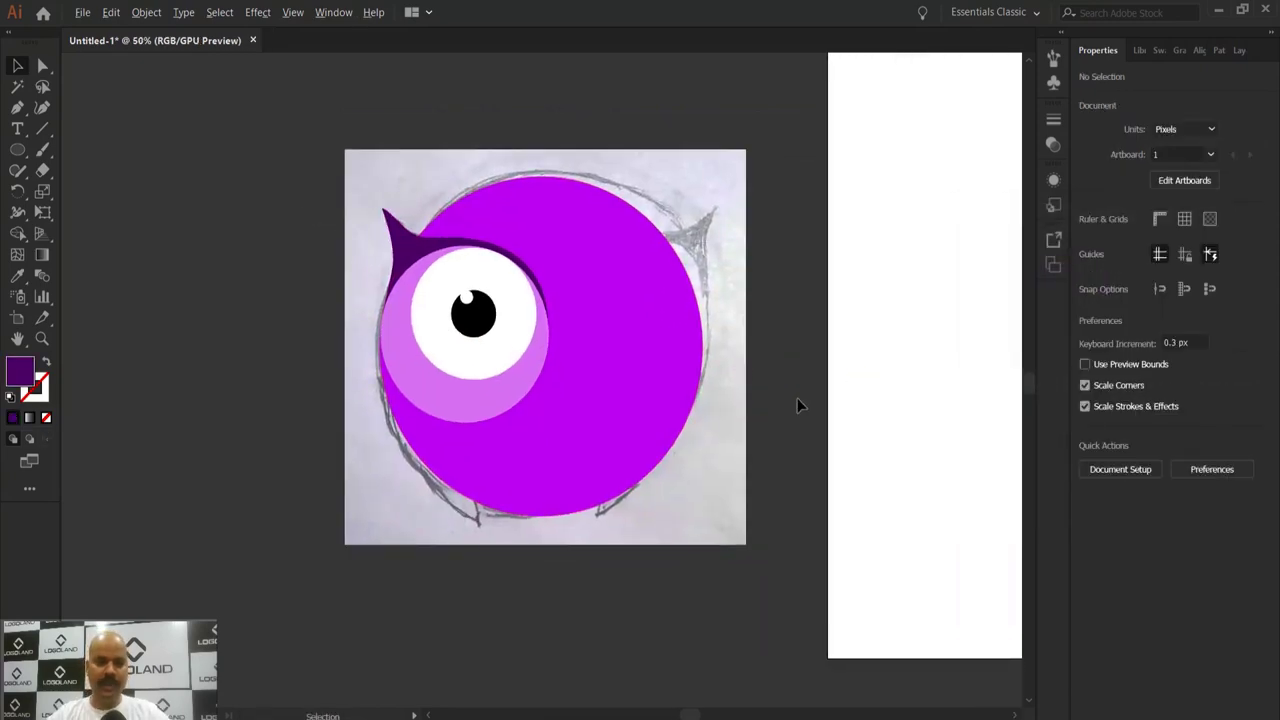
scroll(797, 400, up, 1)
scroll(806, 380, down, 1)
scroll(783, 366, up, 1)
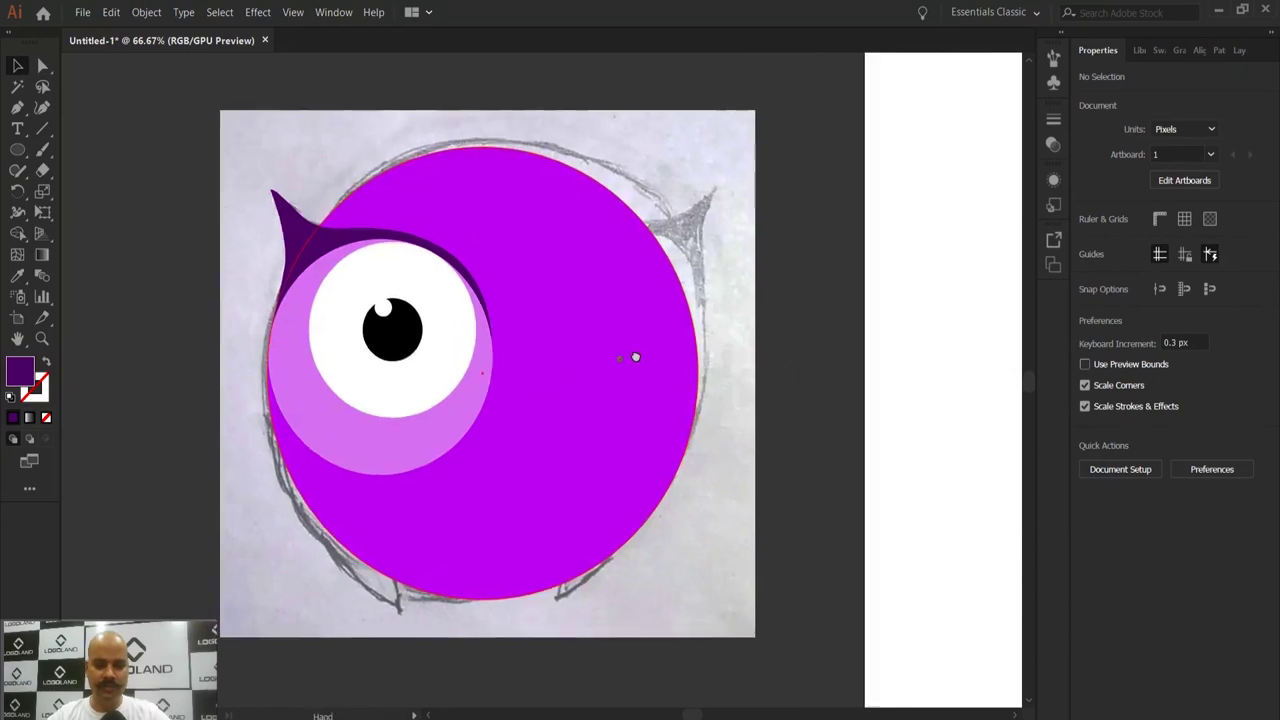
drag(635, 357, 679, 343)
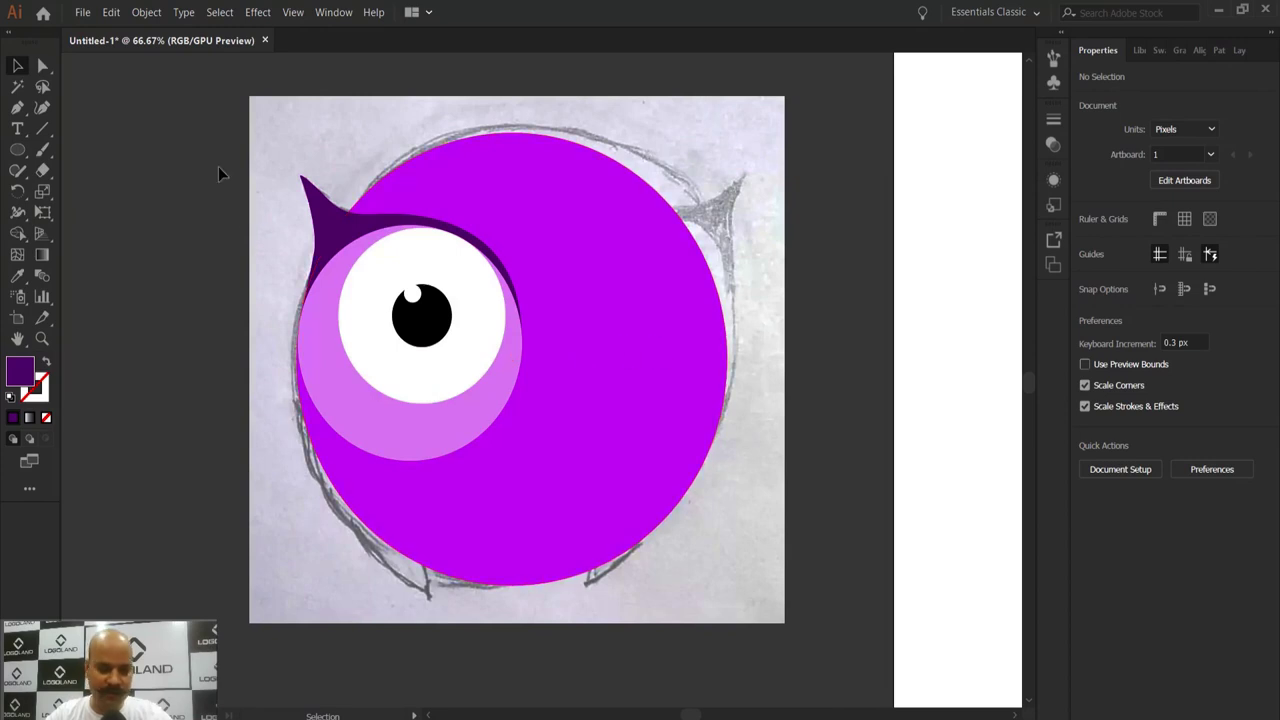
Step: Select all the left eye, ear and brow shapes without the body circle and copy them
click(553, 463)
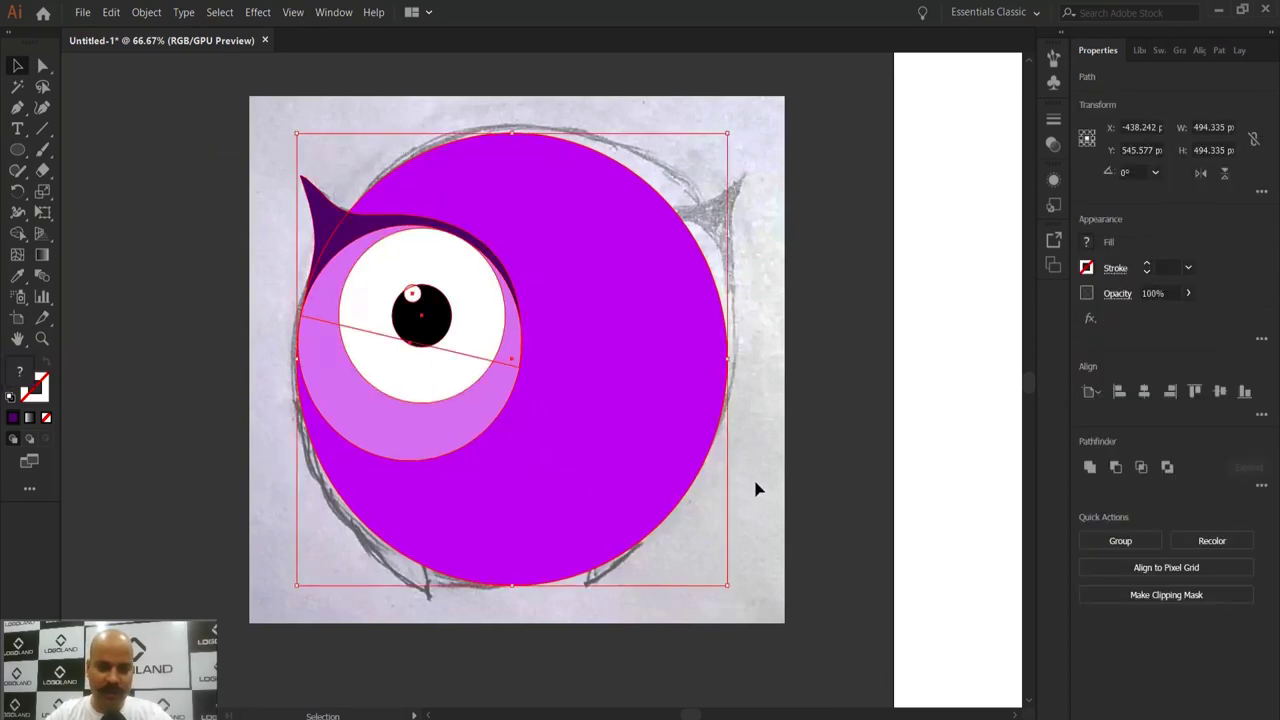
shift+click(683, 347)
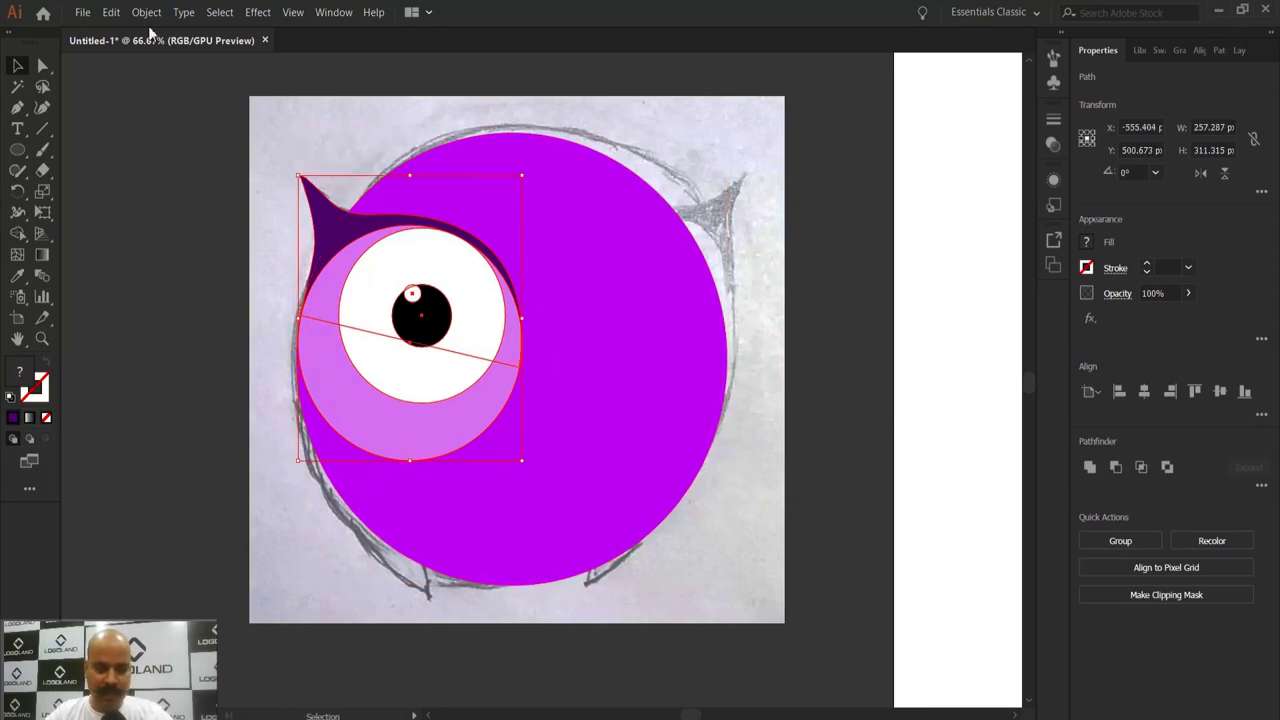
click(113, 13)
click(152, 85)
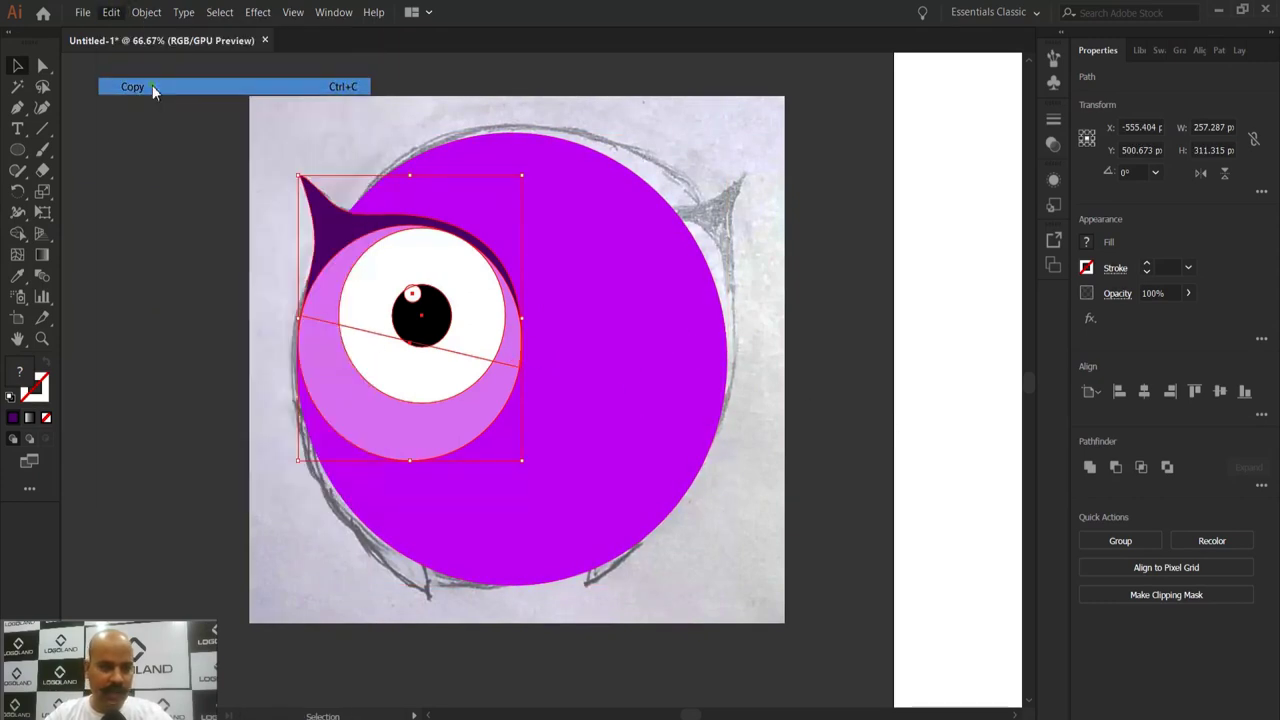
drag(490, 365, 698, 374)
key(ctrl+z)
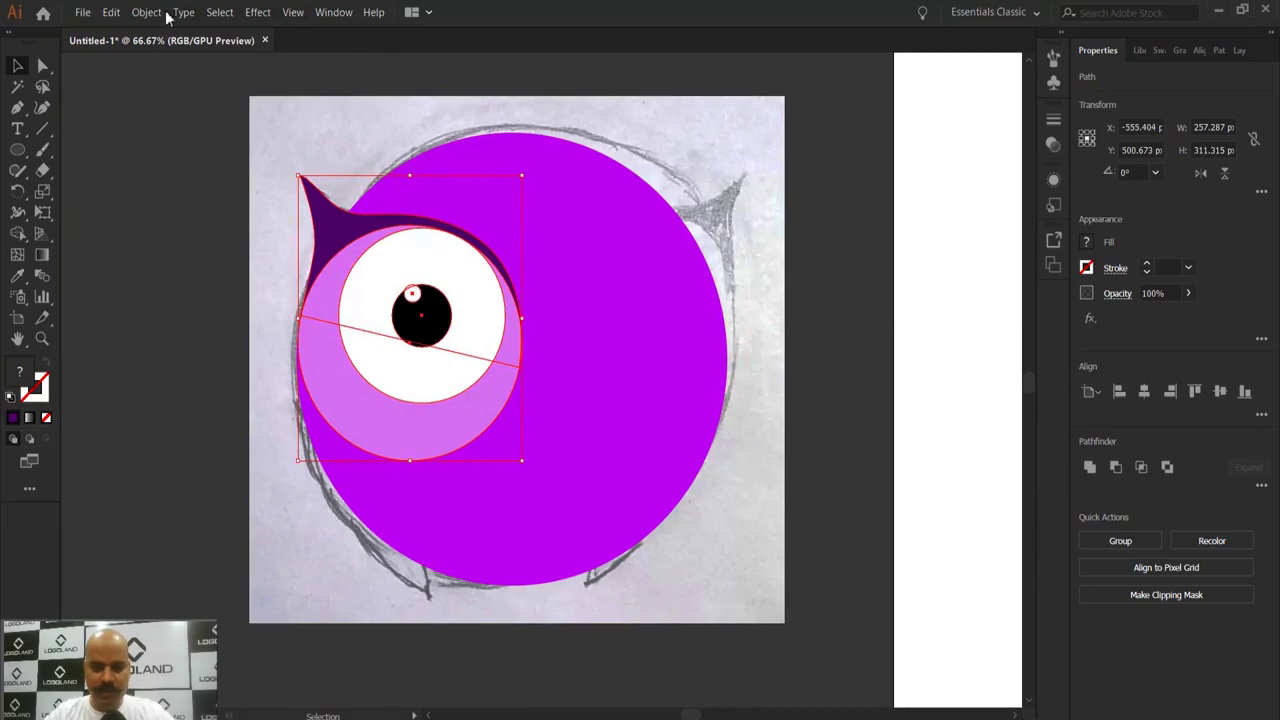
Step: Paste a copy of the left eye, ear and brow shapes in place and move it horizontally until it touches the original eye's right edge
click(146, 12)
mouse_move(184, 12)
mouse_move(111, 12)
click(150, 86)
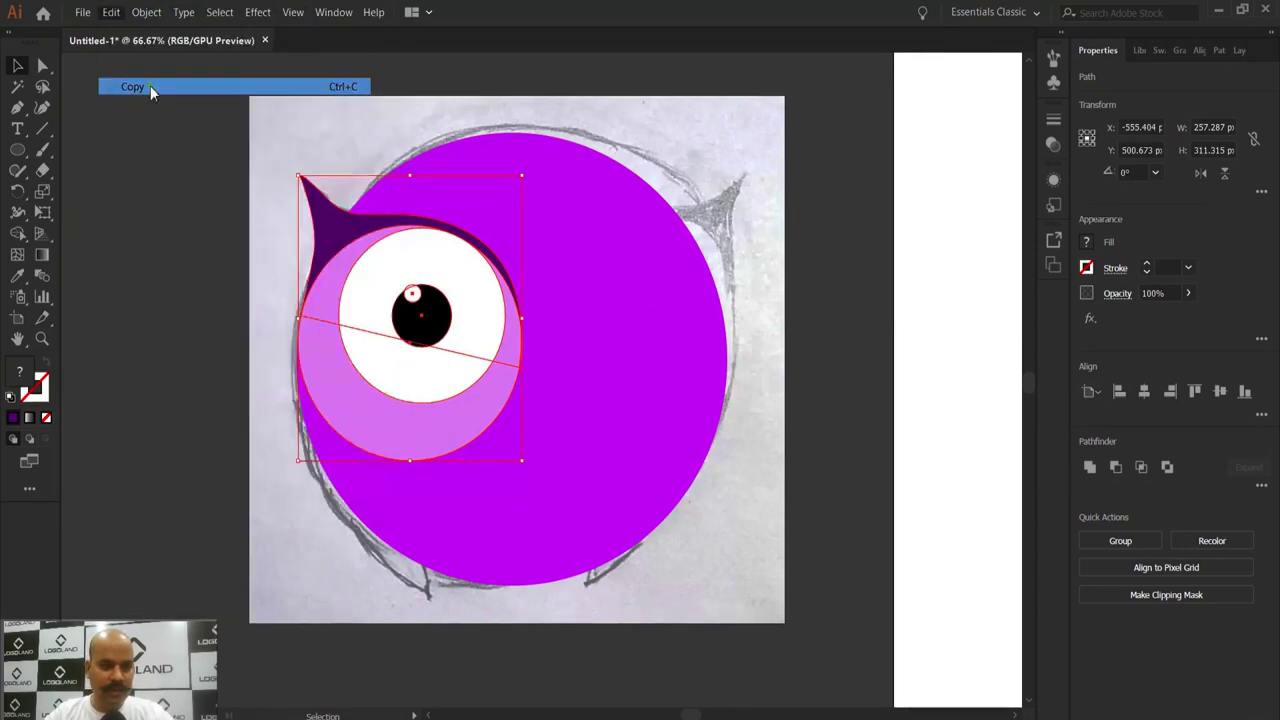
click(113, 16)
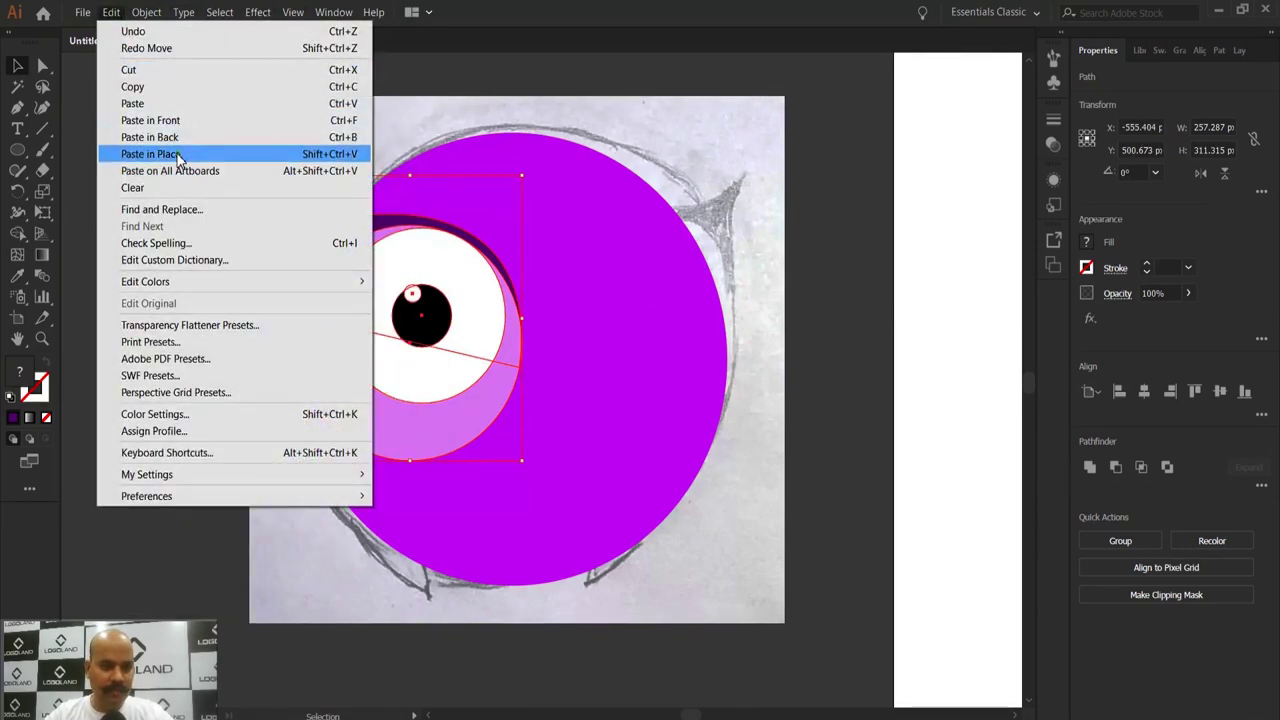
click(177, 155)
drag(503, 338, 724, 370)
Step: Flip the copied eye, ear and brow shapes horizontally so they mirror the left side
scroll(828, 404, up, 1)
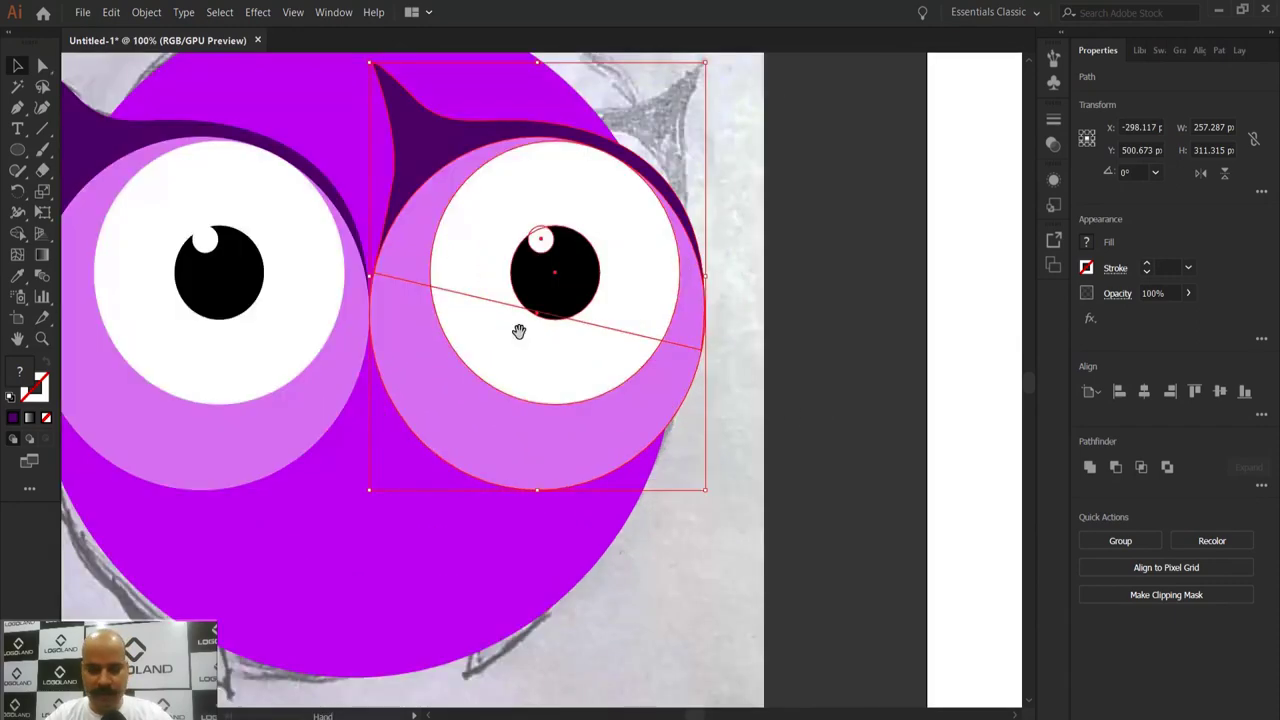
drag(518, 331, 657, 387)
scroll(643, 358, down, 1)
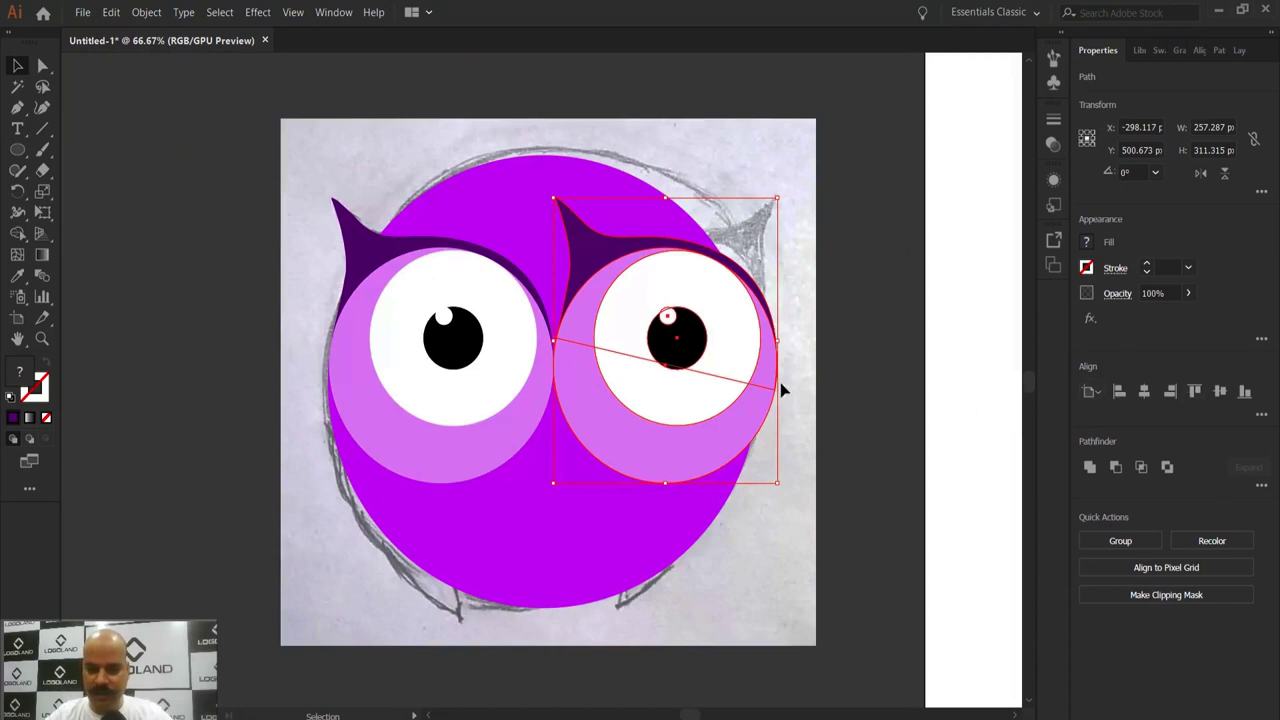
click(1202, 171)
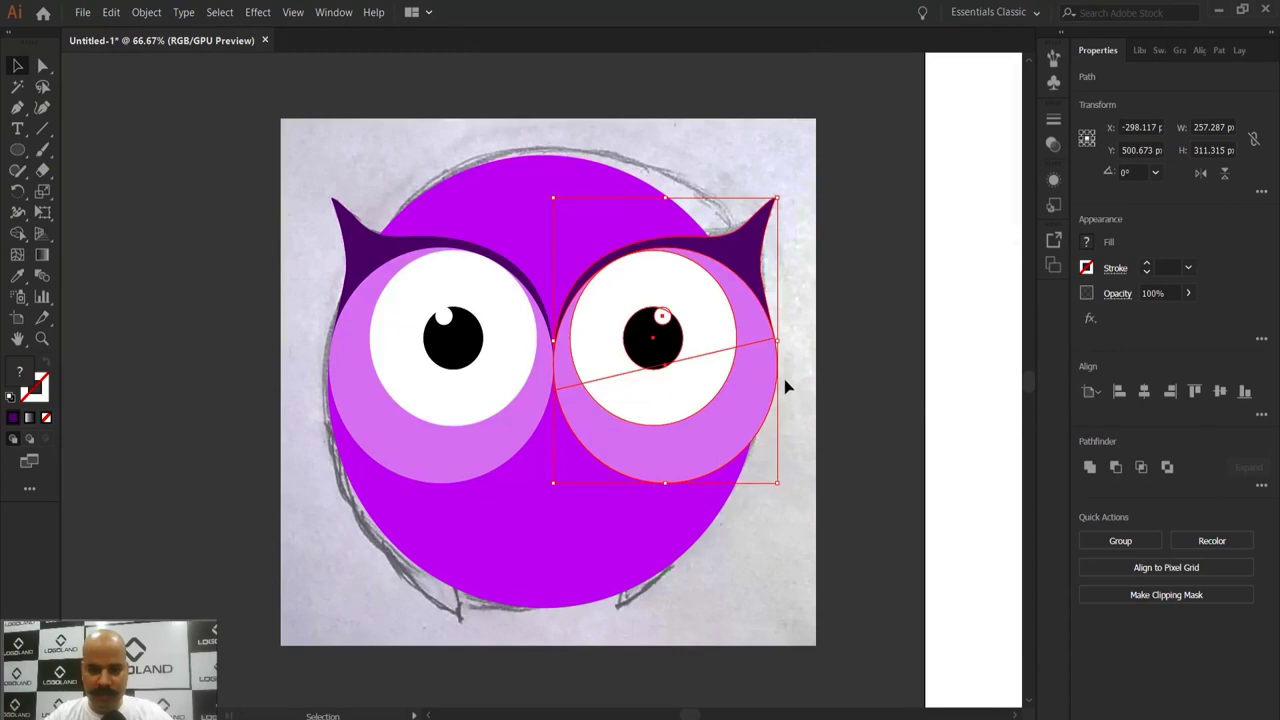
scroll(785, 379, up, 1)
drag(602, 415, 645, 407)
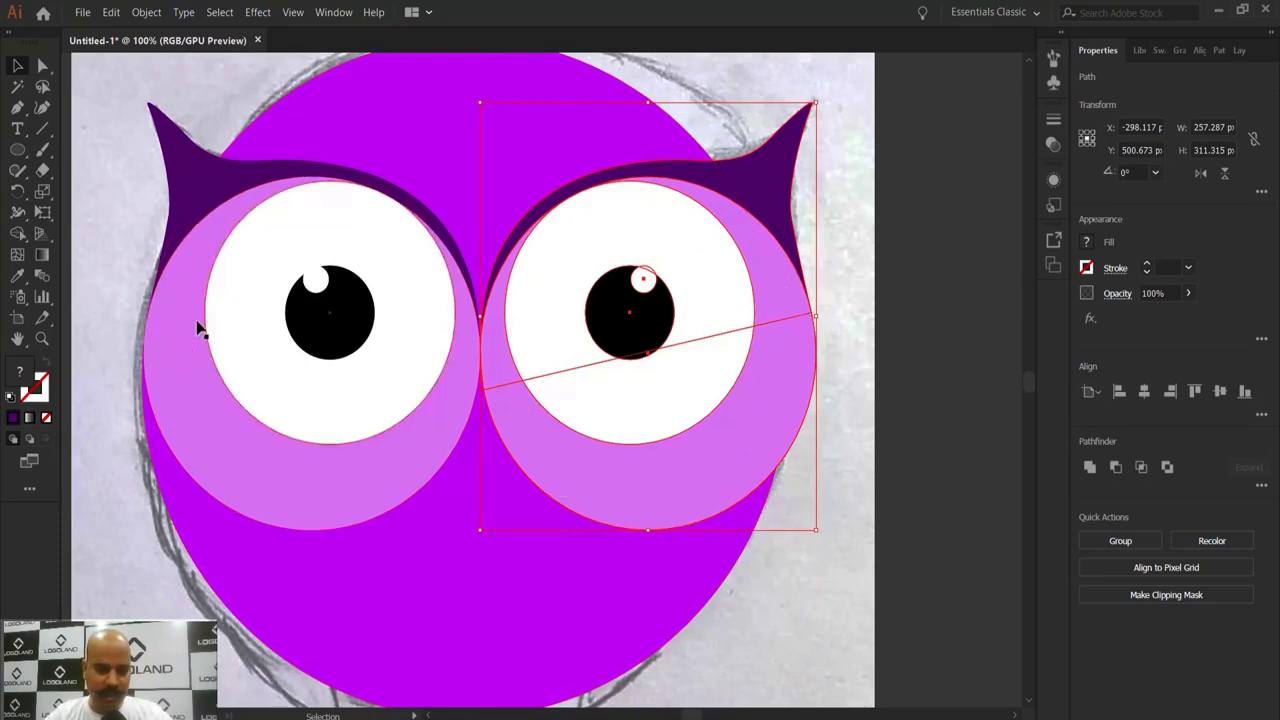
scroll(608, 320, down, 1)
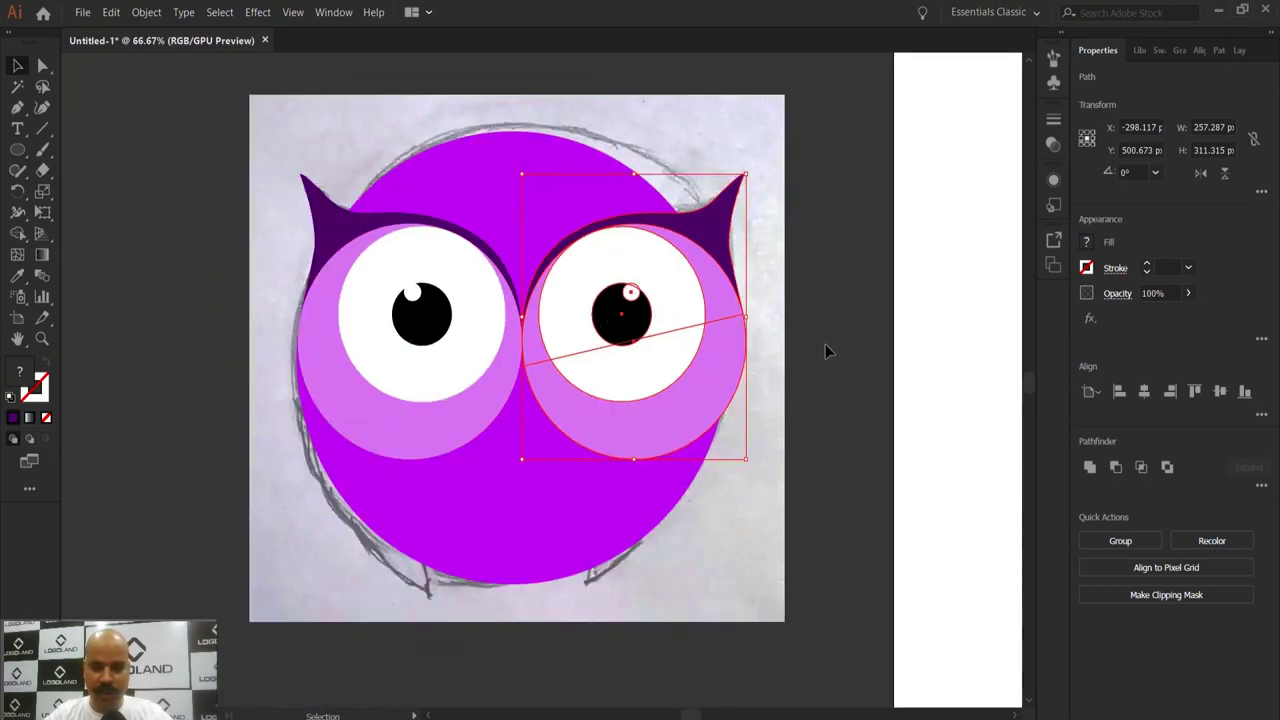
Step: Select both eyes with their ears and brows, excluding the body circle, and scale them proportionally to about 493 px wide, keeping the left edge fixed
click(218, 217)
key(ctrl+a)
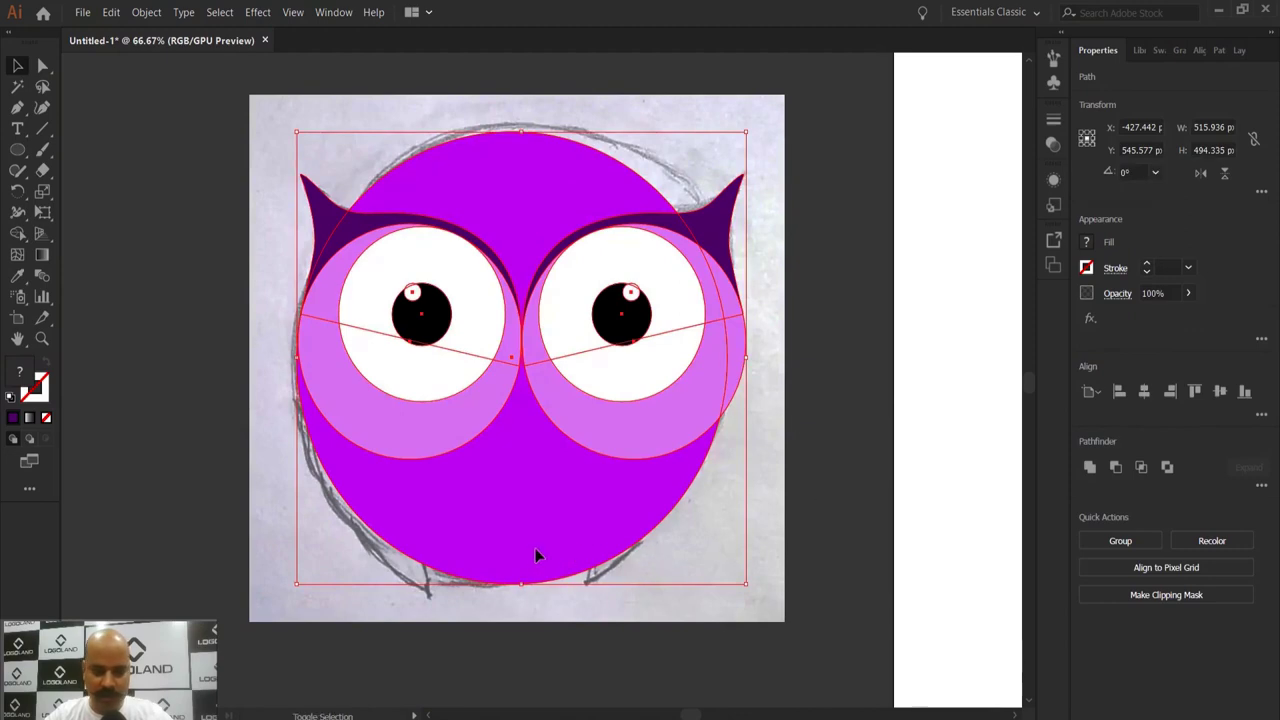
shift+click(581, 534)
scroll(800, 323, up, 2)
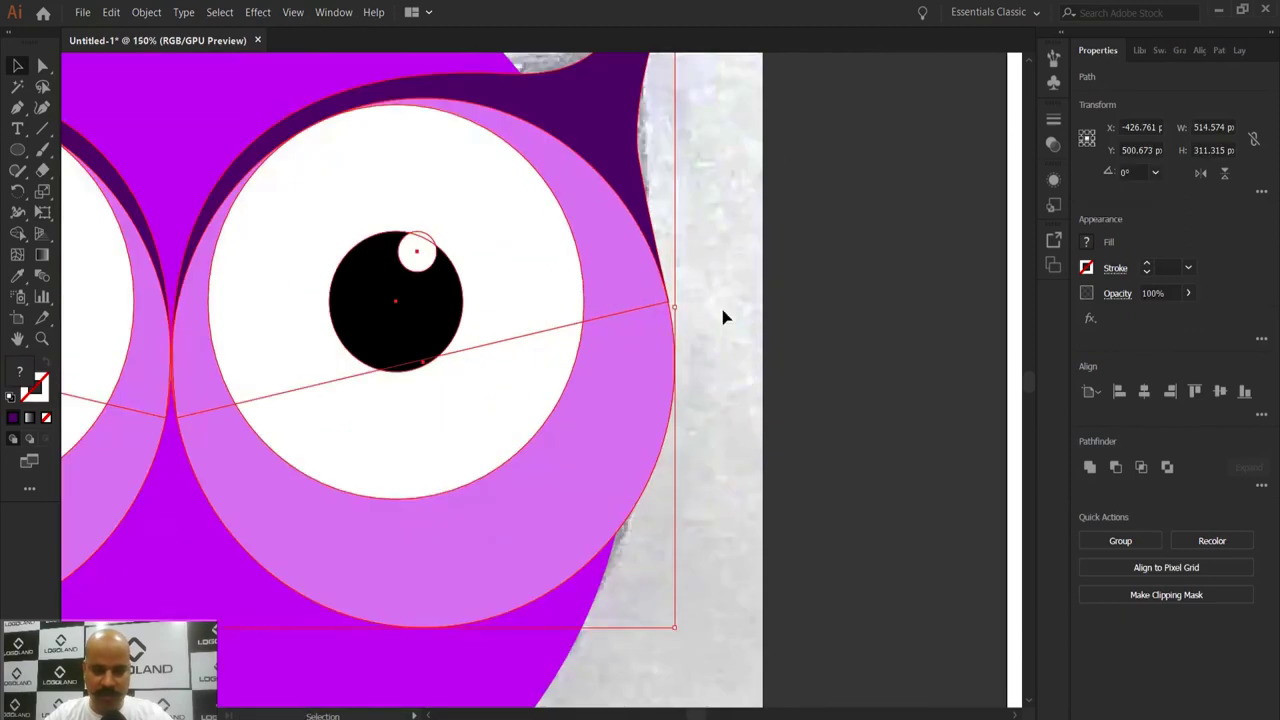
scroll(704, 292, down, 2)
drag(741, 344, 813, 350)
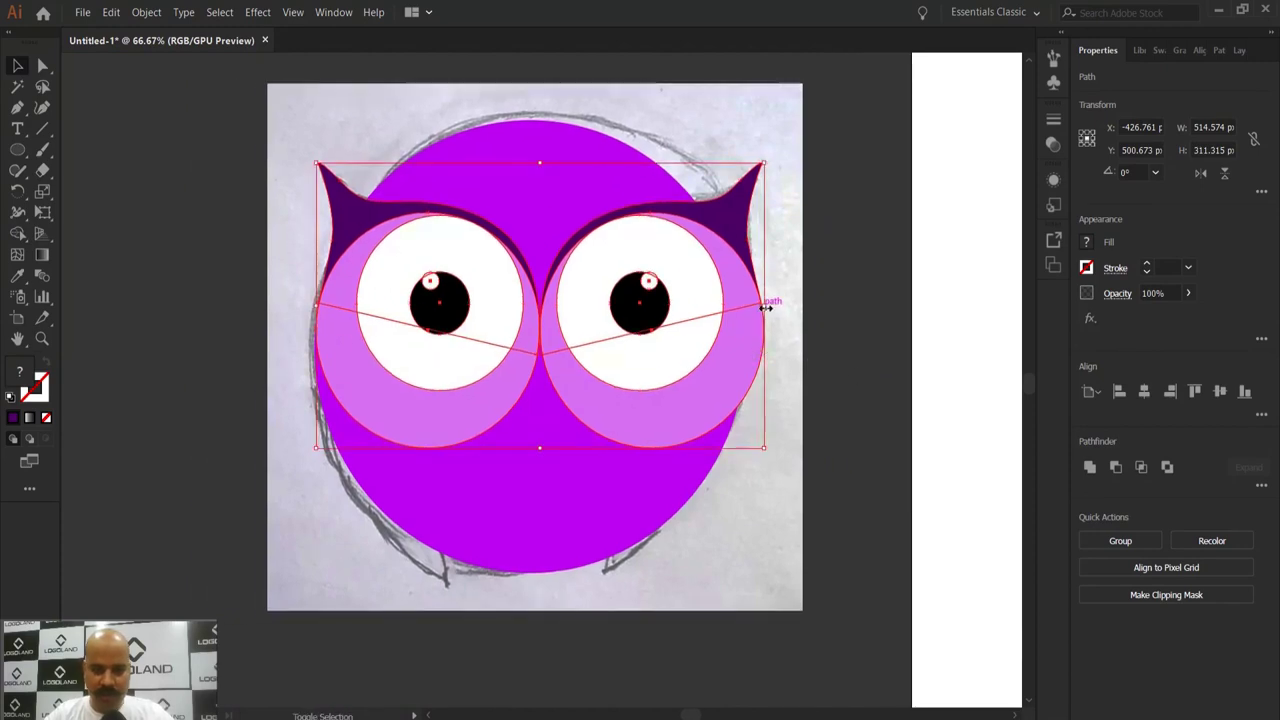
mouse_move(764, 302)
mouse_down()
mouse_move(733, 318)
mouse_move(753, 301)
mouse_up()
Step: Fine-tune the eyes and ears to about 491 px wide so the right eye's outer edge fits the body circle, and deselect them
scroll(740, 320, up, 1)
scroll(766, 289, up, 3)
scroll(767, 291, down, 2)
scroll(762, 275, up, 3)
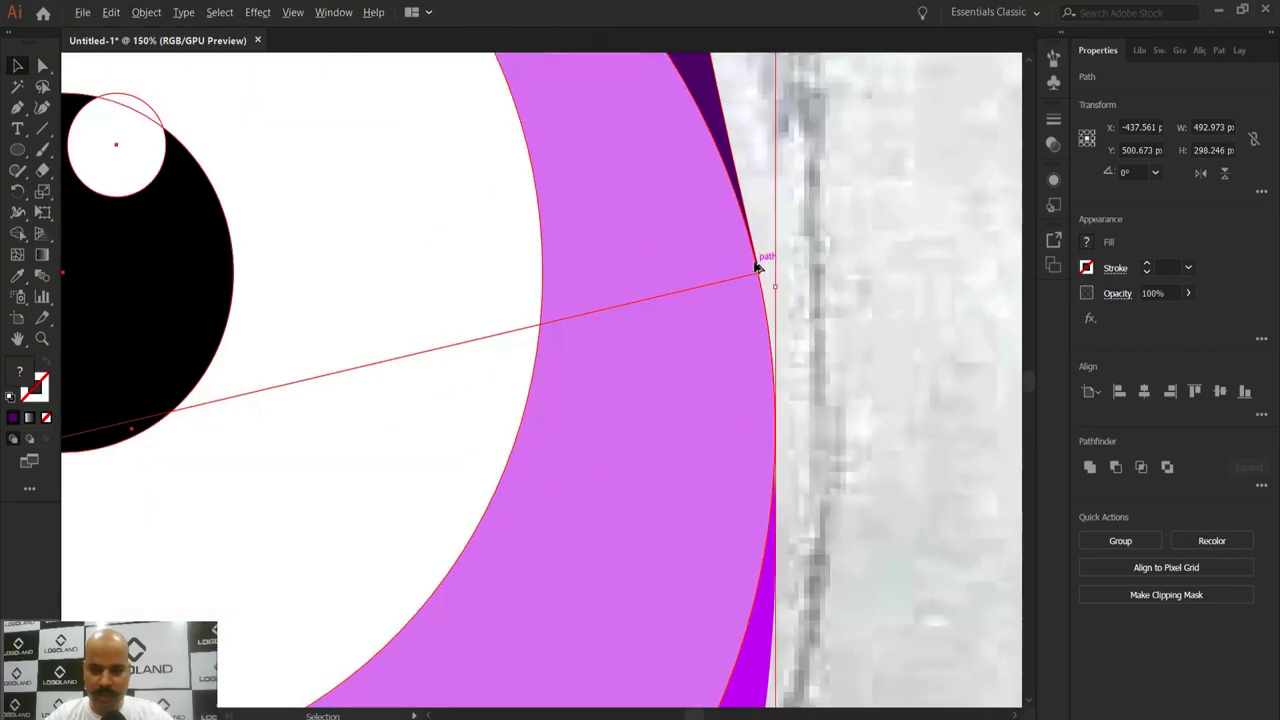
scroll(776, 285, up, 2)
mouse_move(771, 294)
mouse_down()
mouse_move(721, 320)
mouse_move(737, 289)
mouse_move(754, 291)
mouse_up()
scroll(724, 270, down, 5)
scroll(724, 270, down, 4)
click(777, 293)
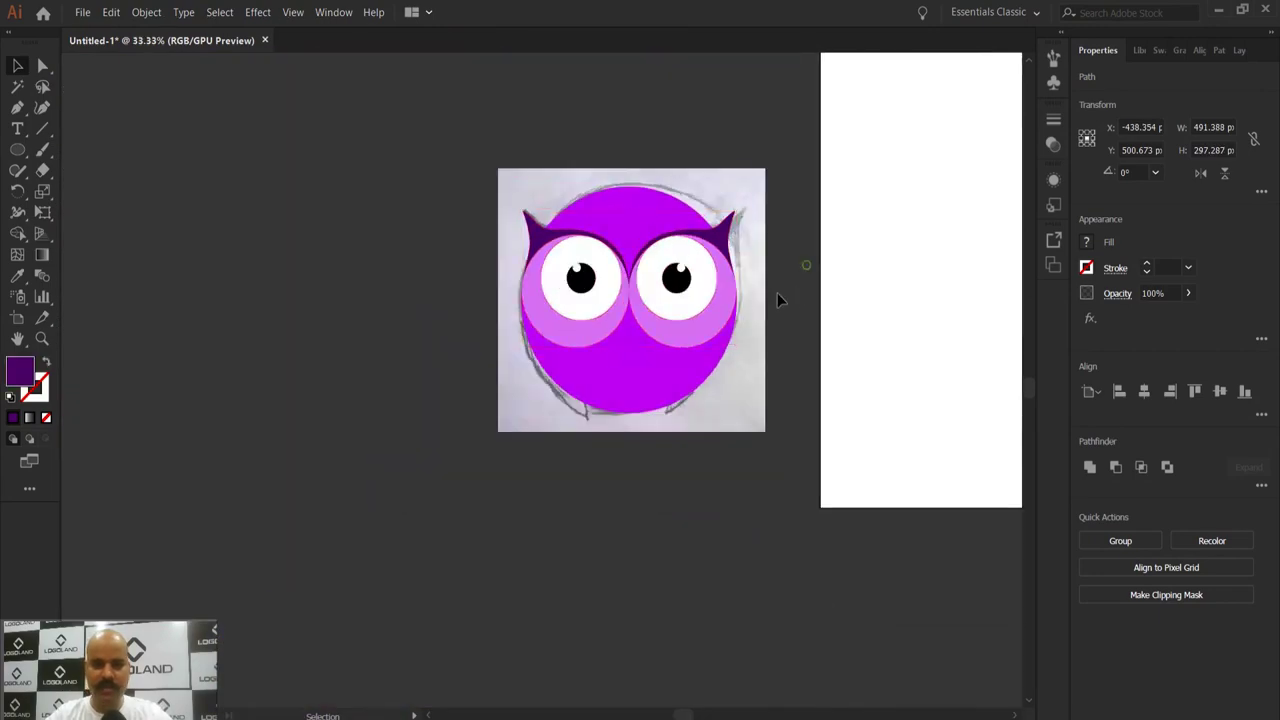
scroll(777, 293, up, 3)
scroll(802, 276, down, 2)
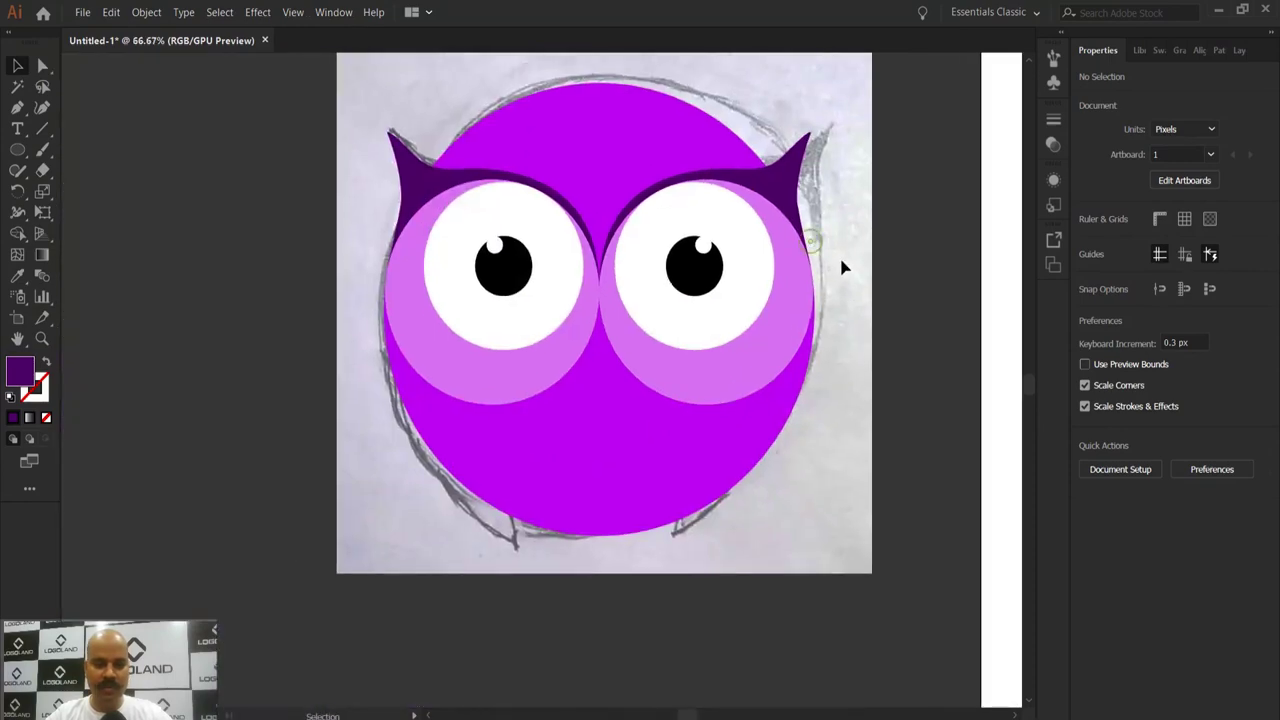
Step: Examine how the two mirrored eyes, ears and brows meet in the middle and fit the body circle
scroll(842, 266, down, 1)
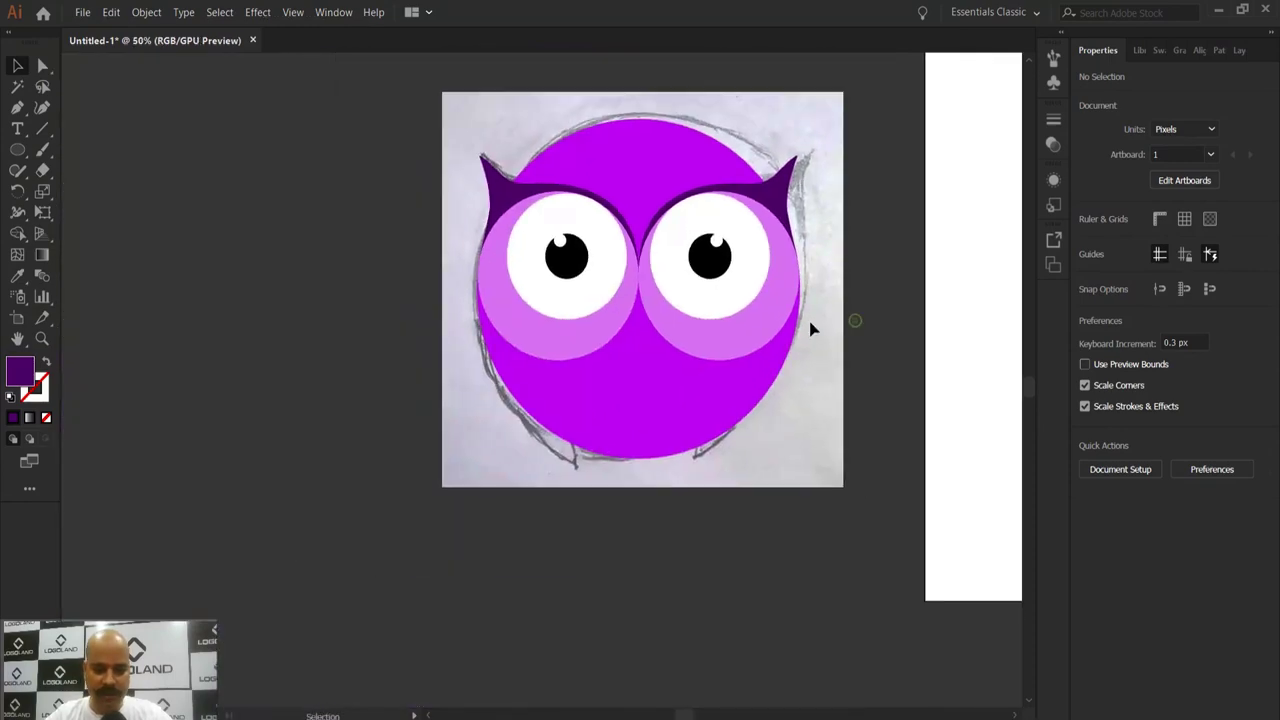
scroll(586, 286, up, 1)
scroll(656, 392, up, 2)
scroll(574, 334, down, 1)
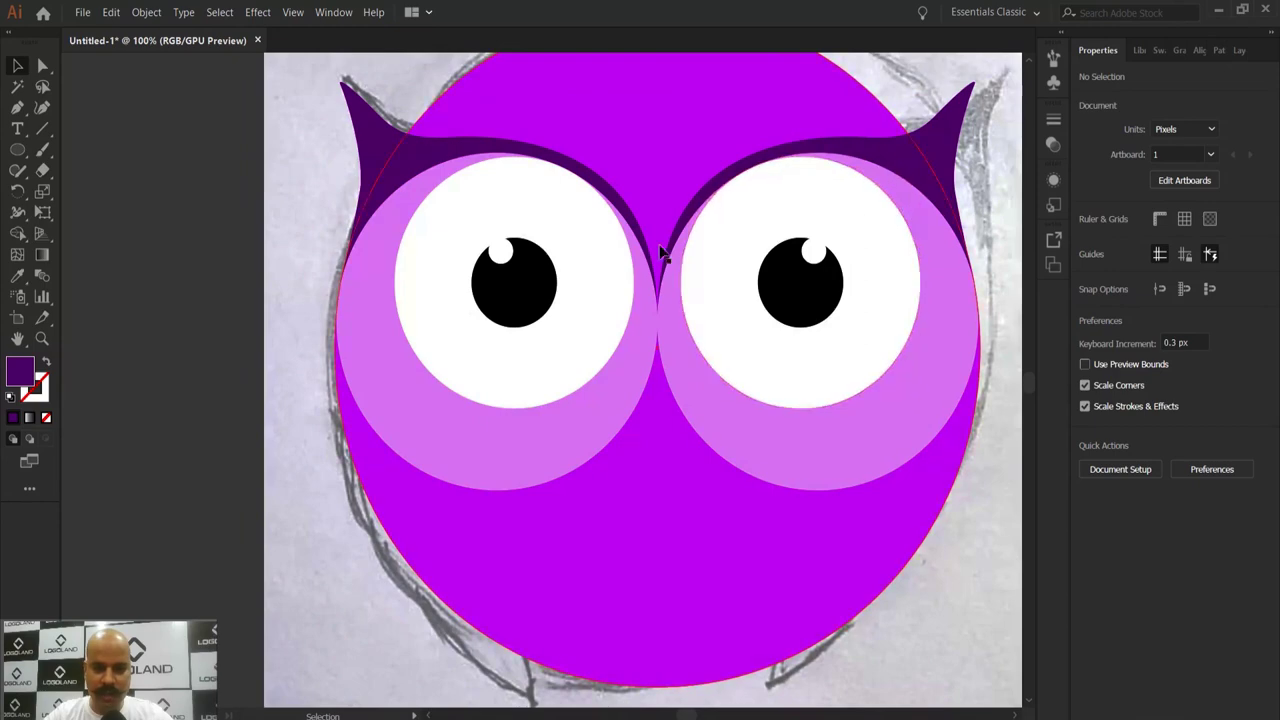
scroll(670, 522, up, 1)
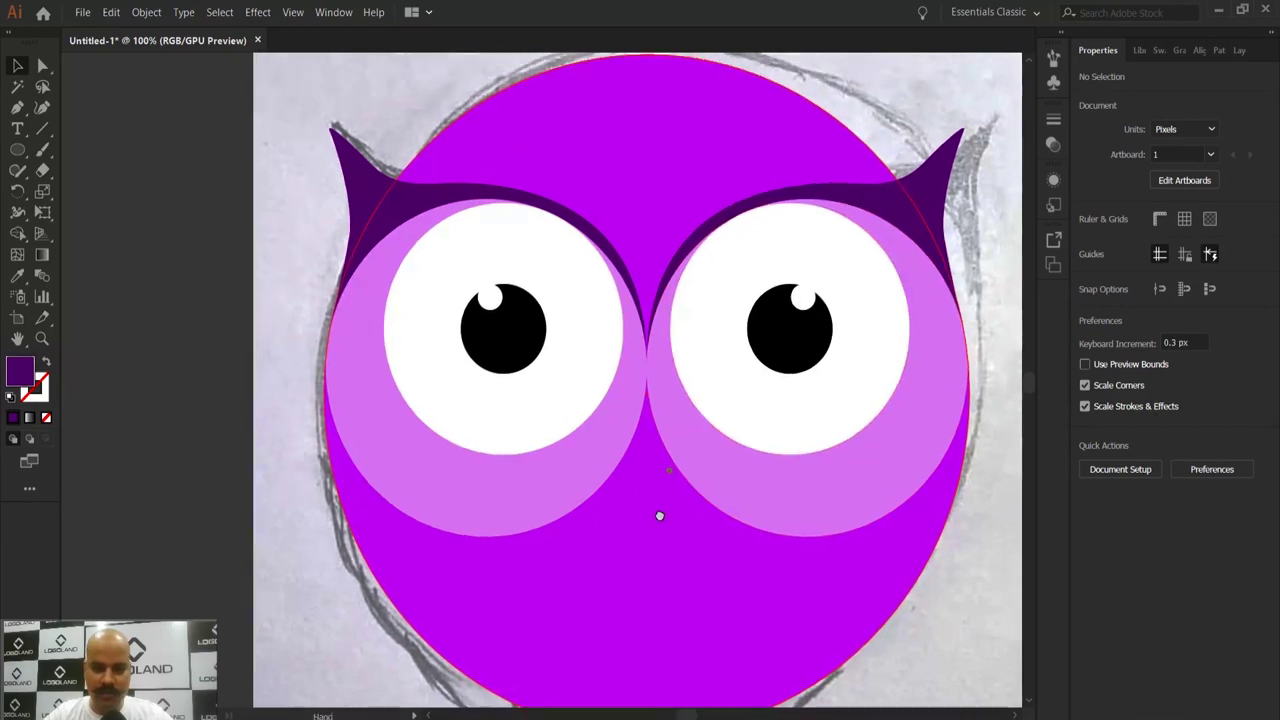
click(630, 130)
click(268, 152)
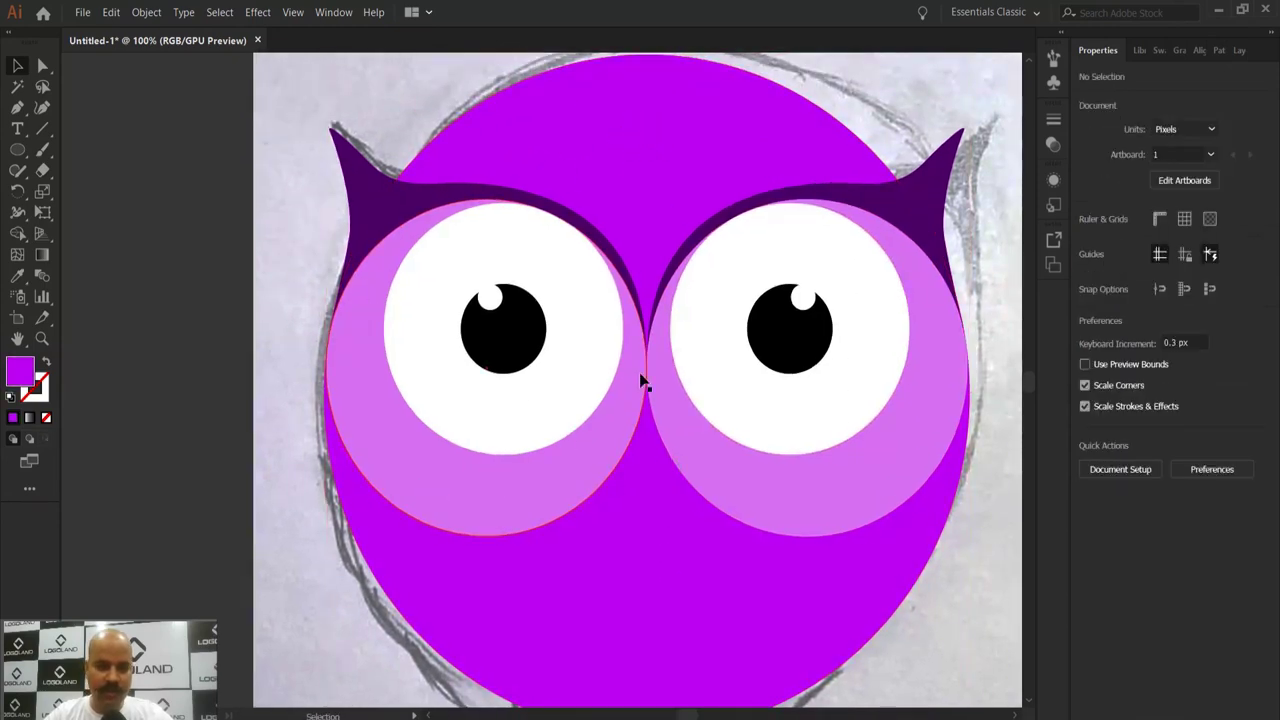
scroll(645, 376, down, 1)
drag(628, 322, 712, 330)
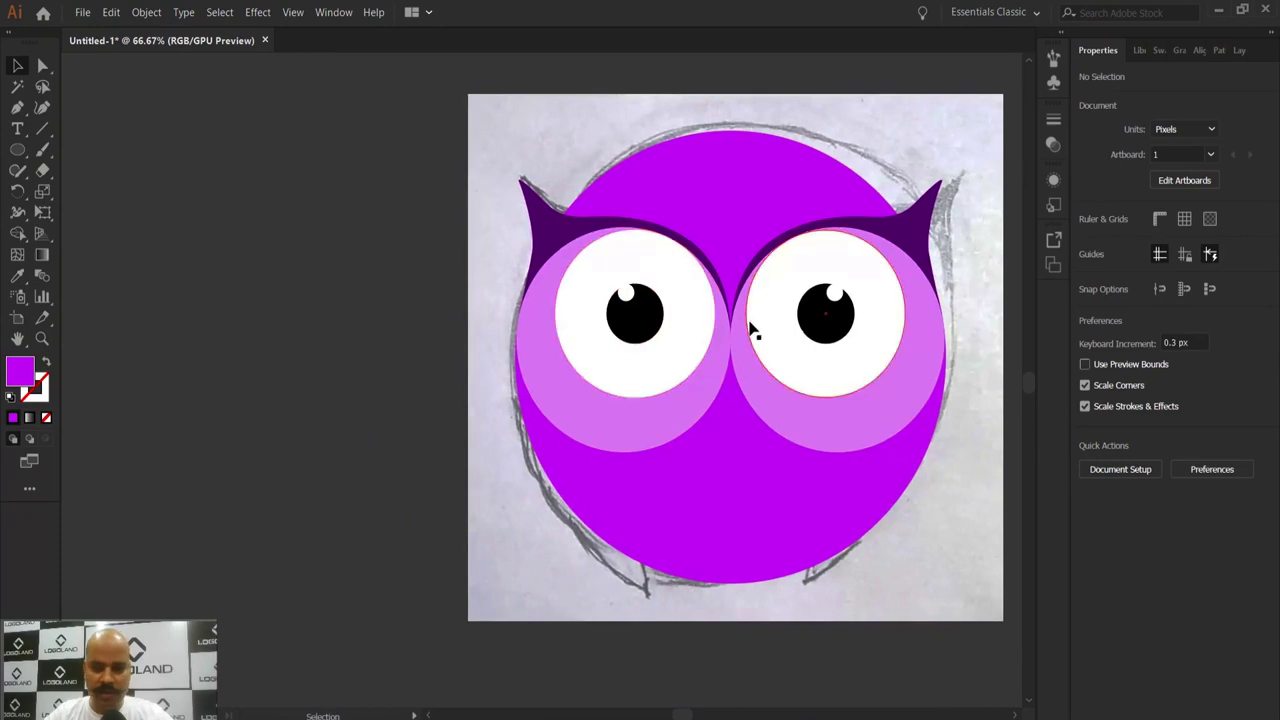
Step: Copy the left ear-and-brow shape together with the light purple circle behind the left eye
click(541, 227)
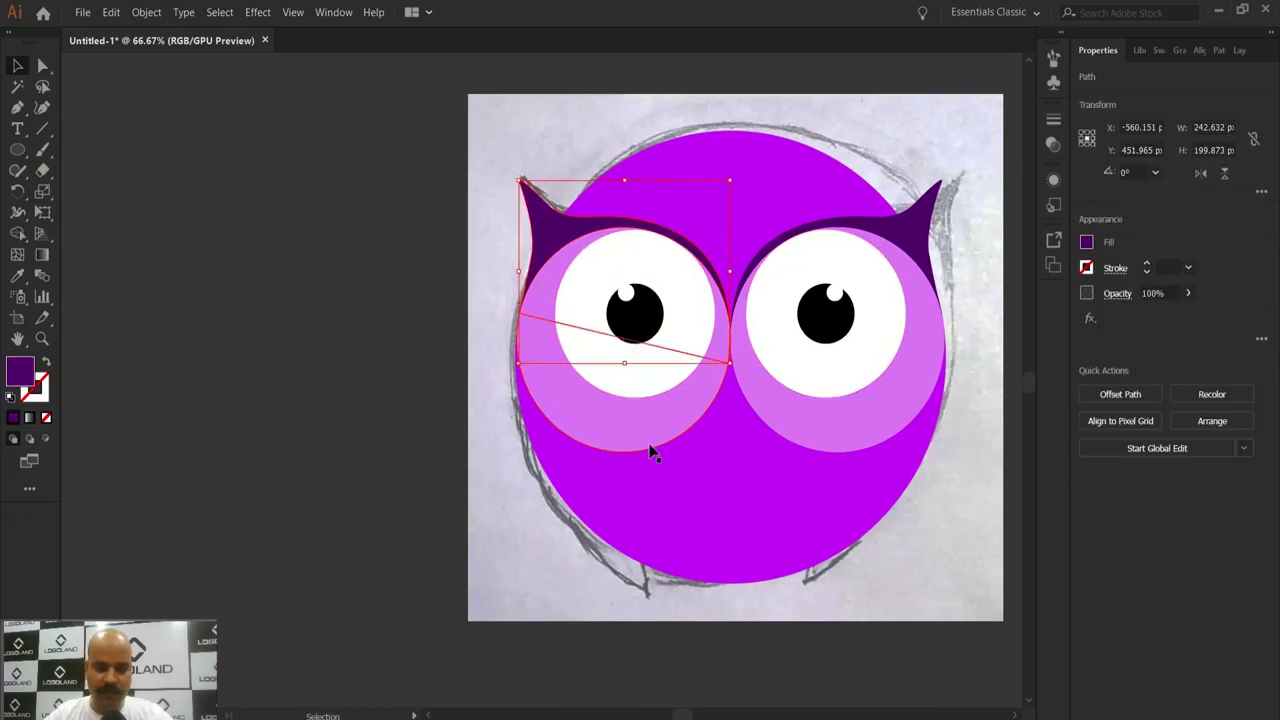
shift+click(614, 438)
click(147, 14)
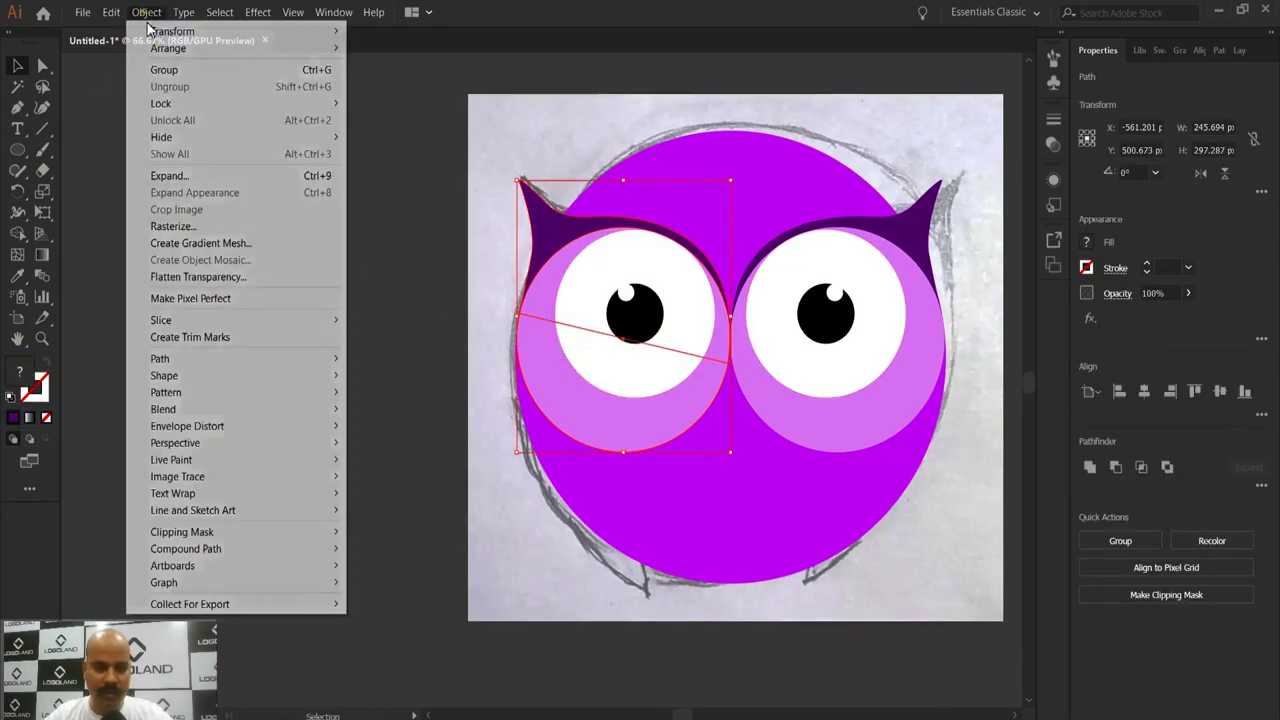
mouse_move(106, 22)
click(147, 86)
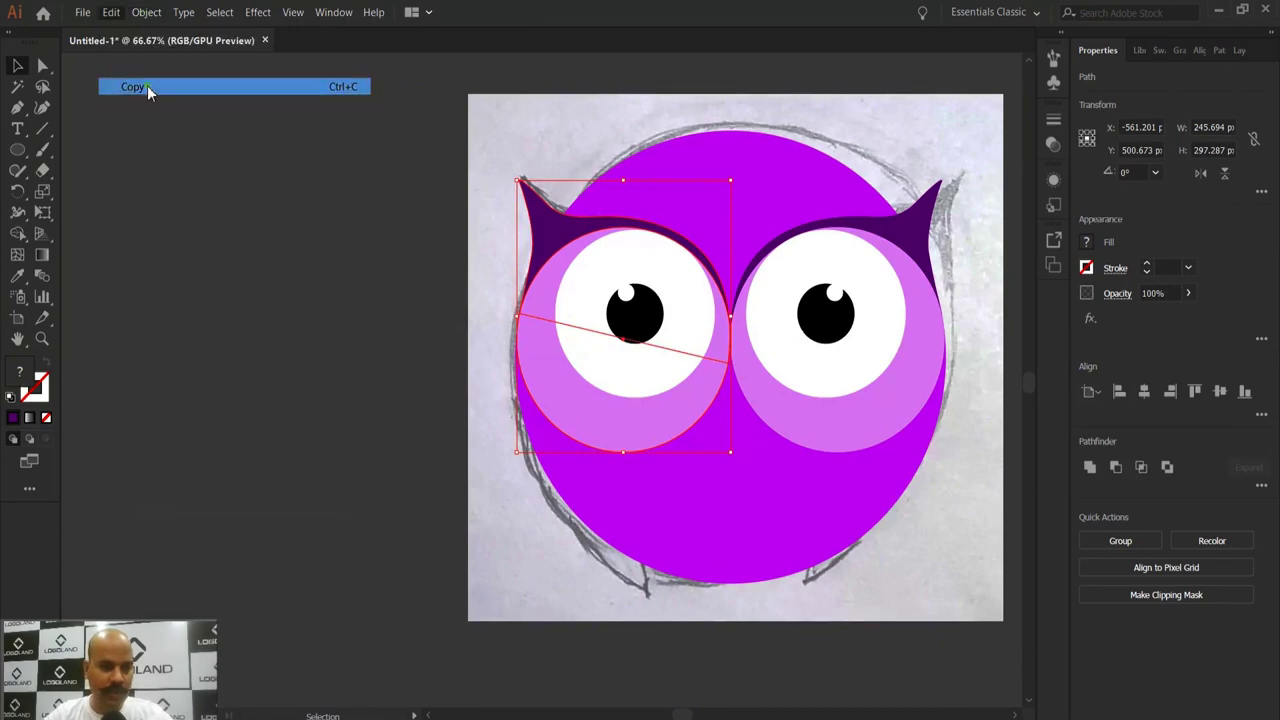
Step: Paste the copied ear-and-brow shape and circle in place and move them about 356 px left, onto the empty canvas beside the sketch
click(237, 237)
click(111, 12)
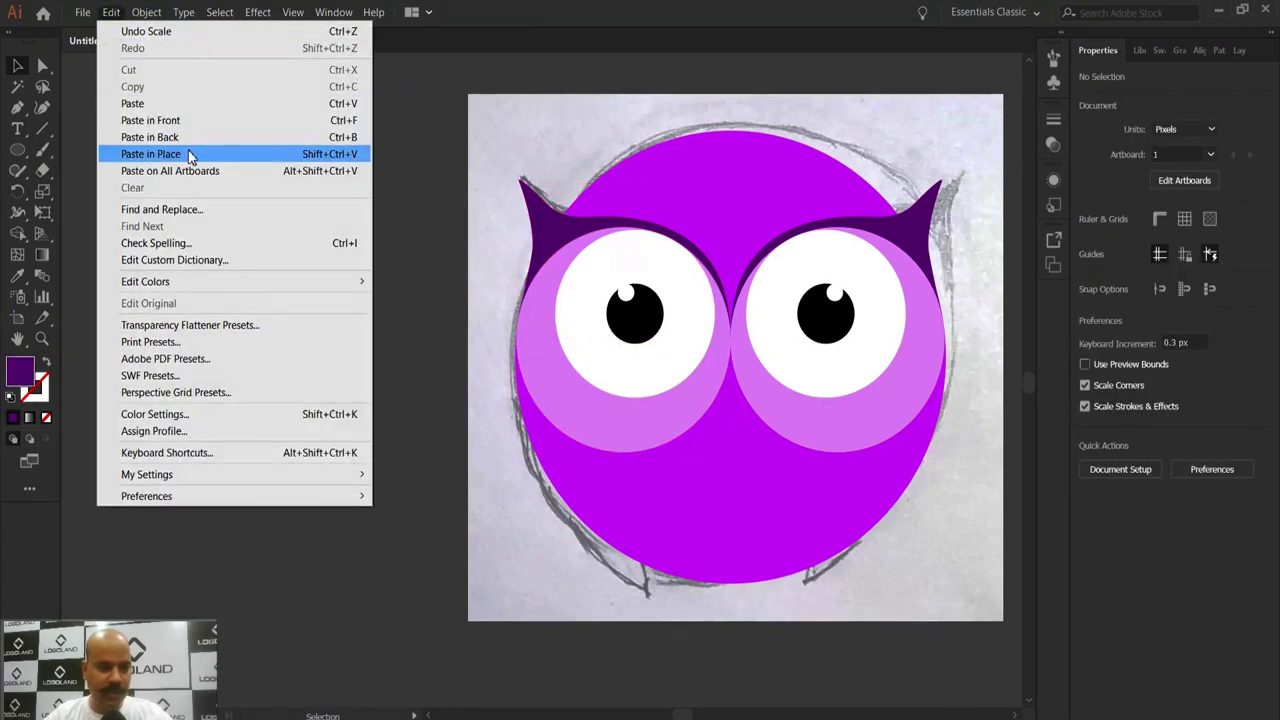
click(186, 156)
drag(614, 323, 301, 311)
drag(386, 156, 495, 155)
Step: Unite the copied ear-and-brow shape and circle into one silhouette and deselect it
drag(300, 120, 522, 430)
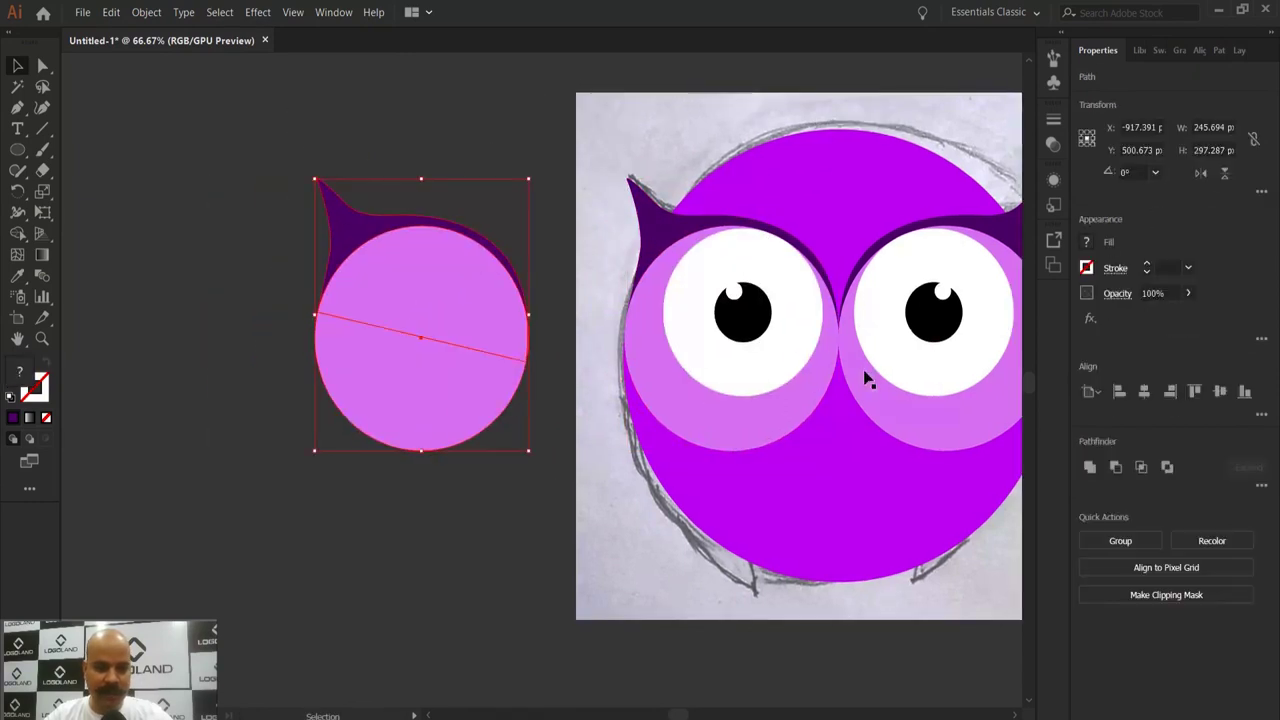
click(1091, 468)
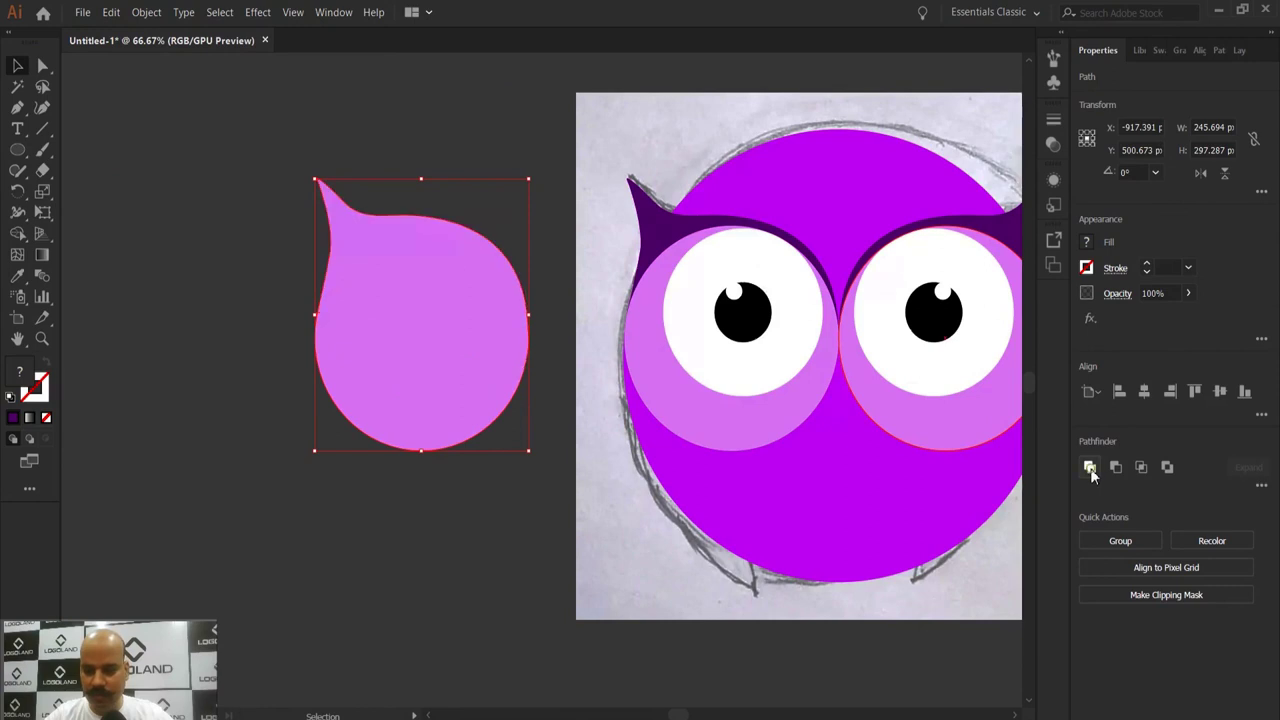
click(500, 540)
scroll(550, 290, up, 1)
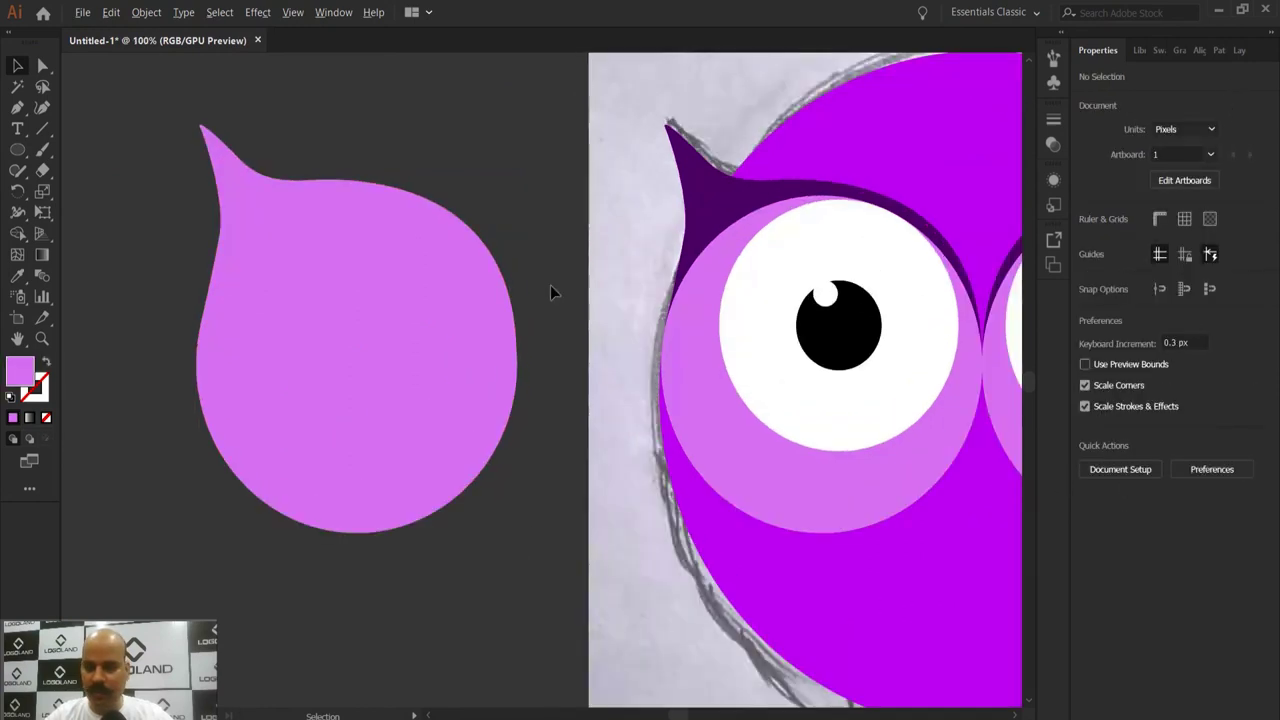
Step: Offset the path of the merged silhouette by 10 px with miter joins and a miter limit of 4
click(340, 240)
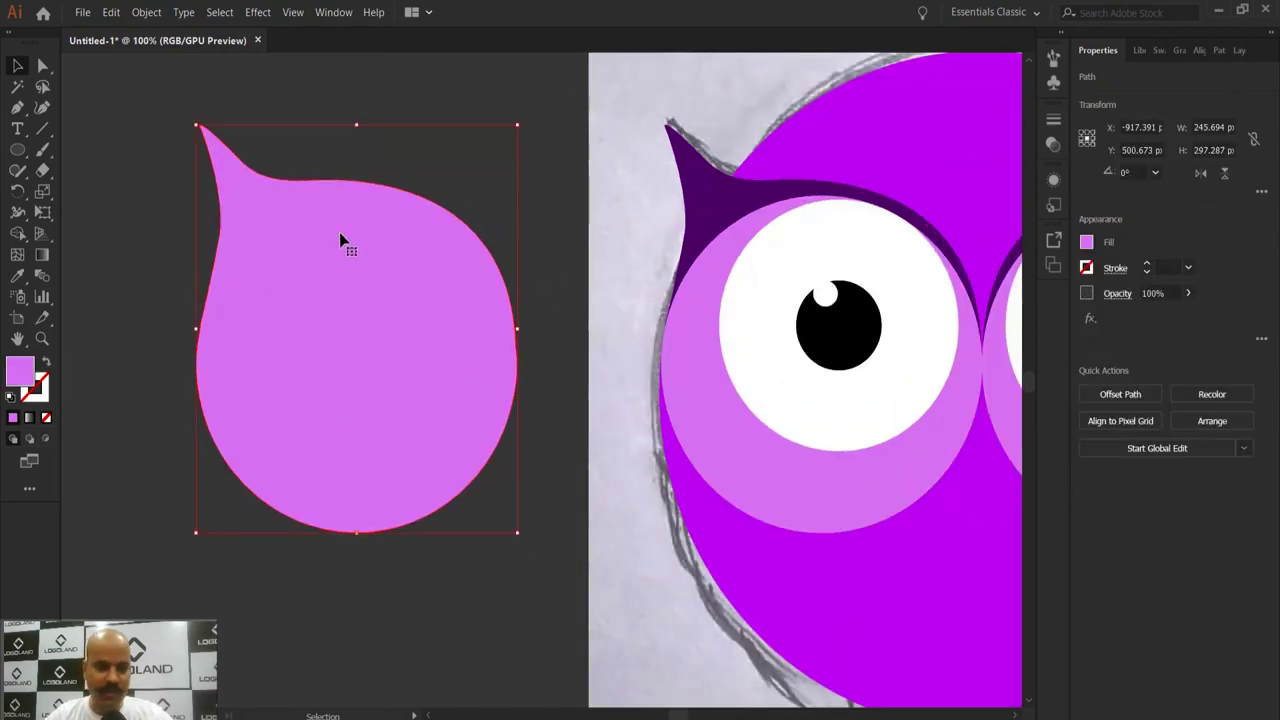
click(1221, 48)
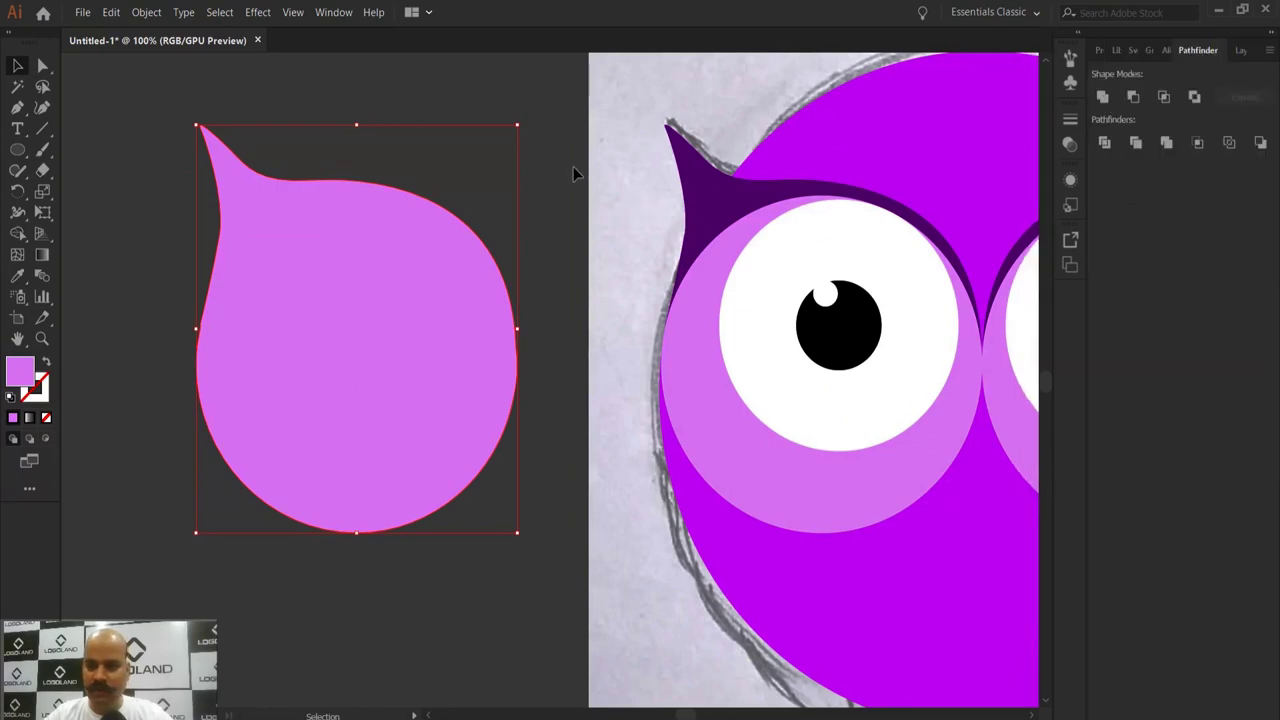
scroll(480, 263, down, 2)
scroll(437, 266, up, 1)
scroll(476, 243, up, 1)
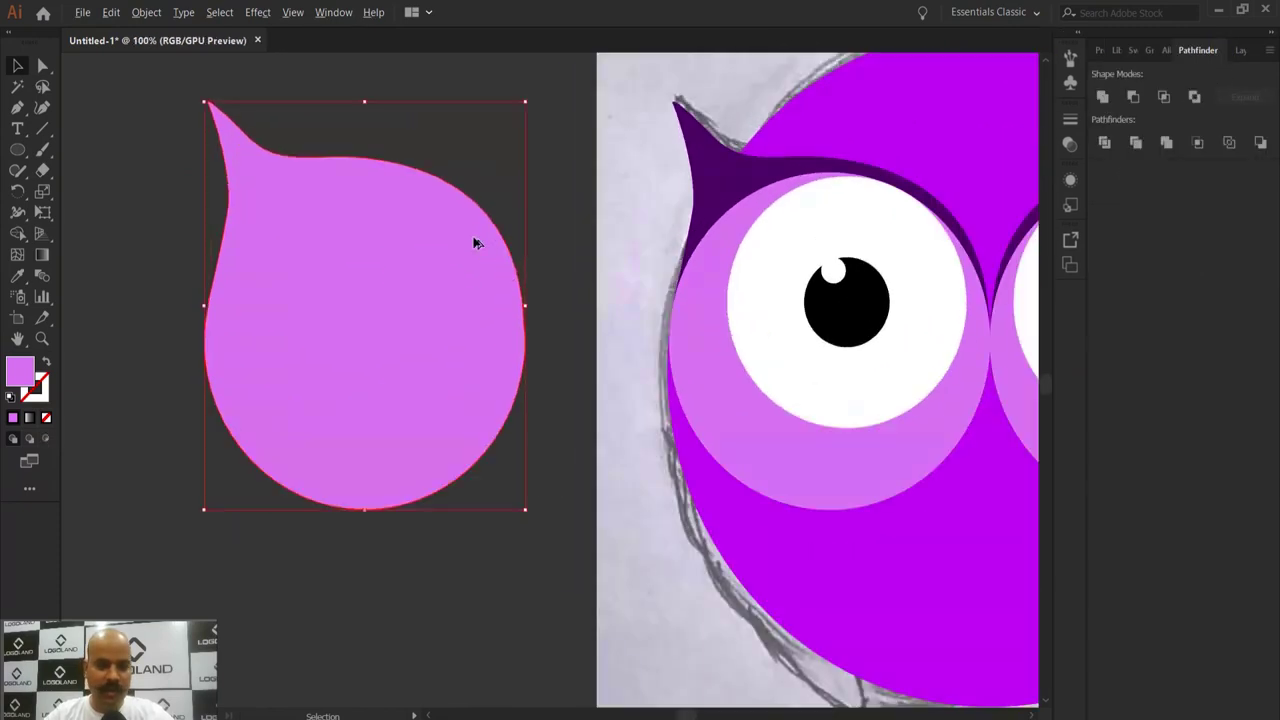
drag(476, 243, 490, 261)
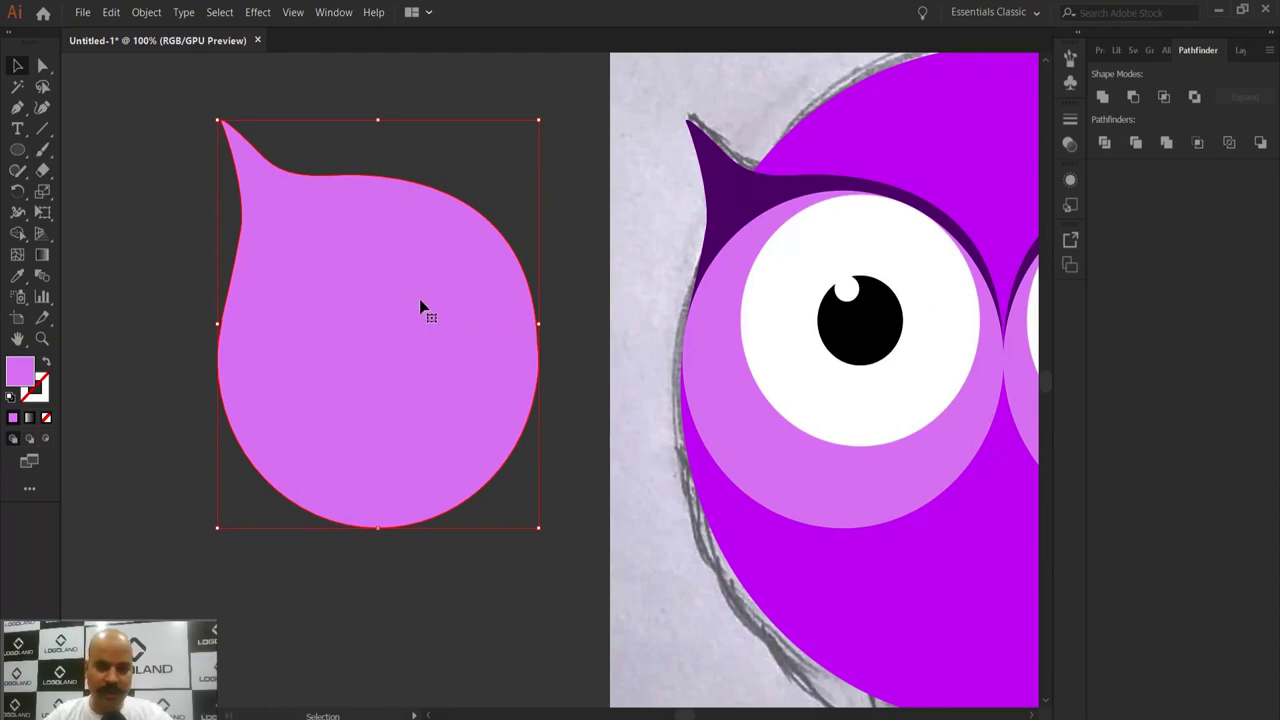
click(148, 14)
mouse_move(229, 362)
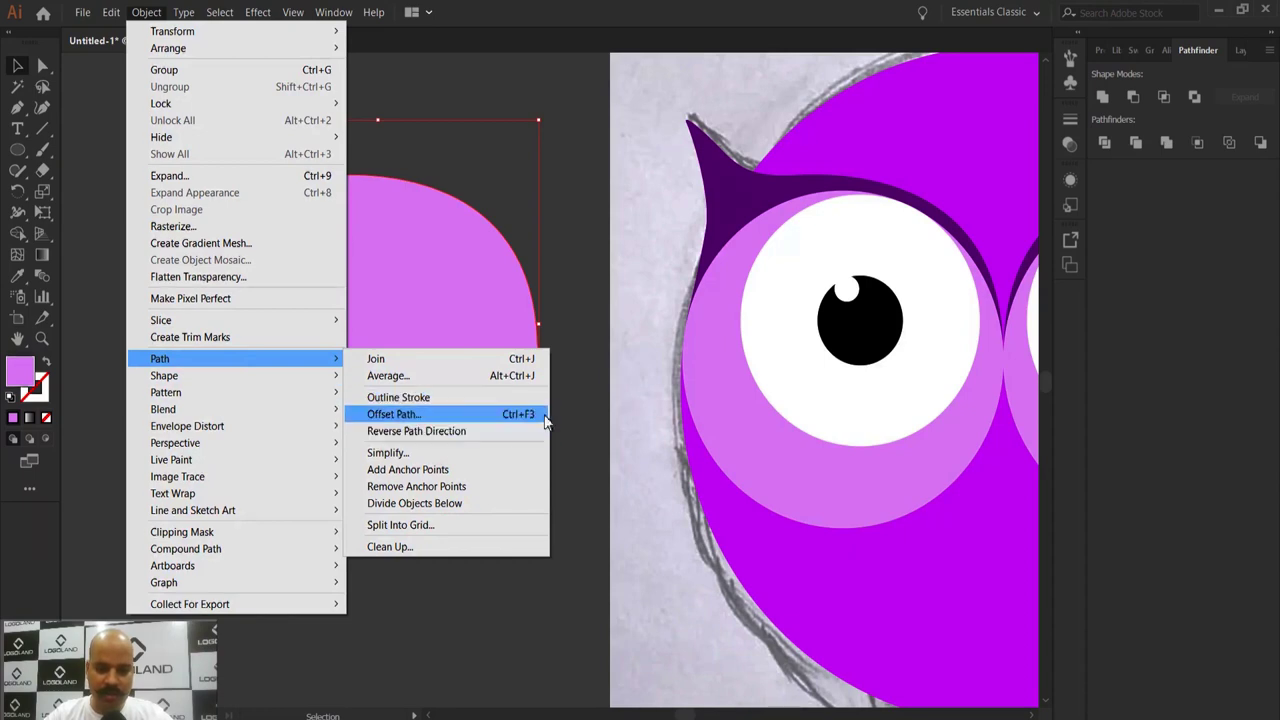
click(420, 414)
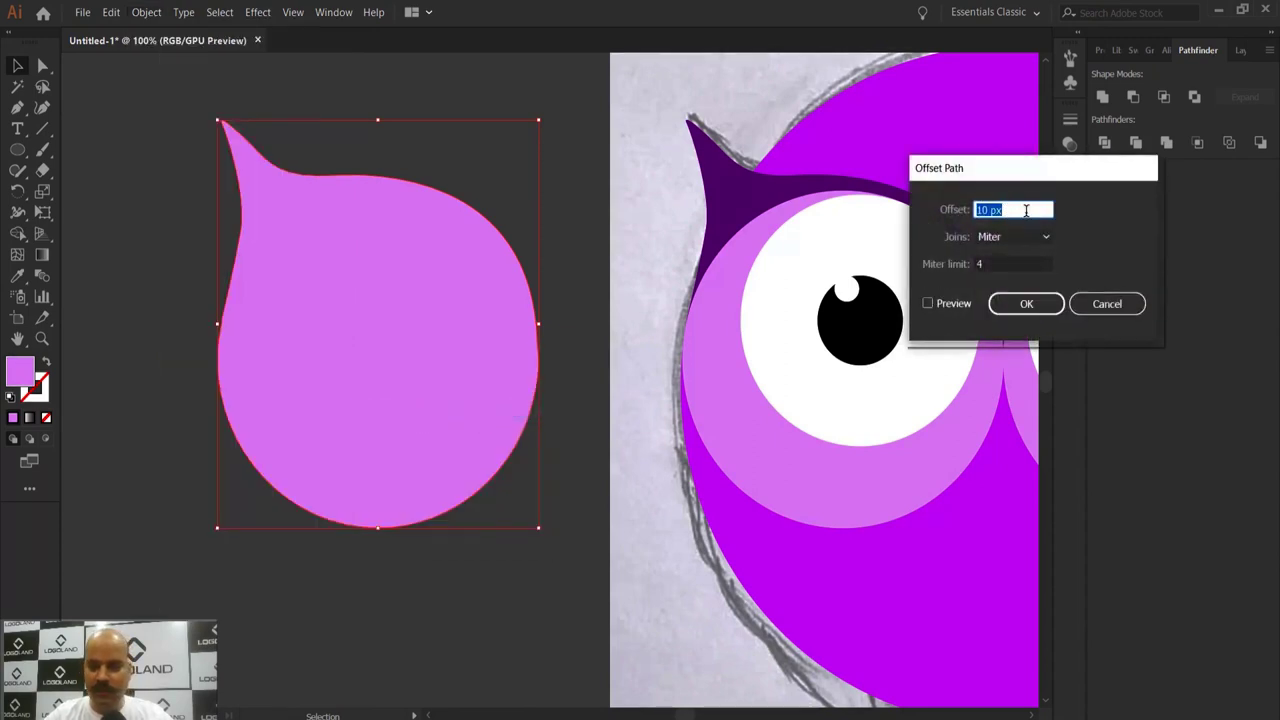
click(927, 304)
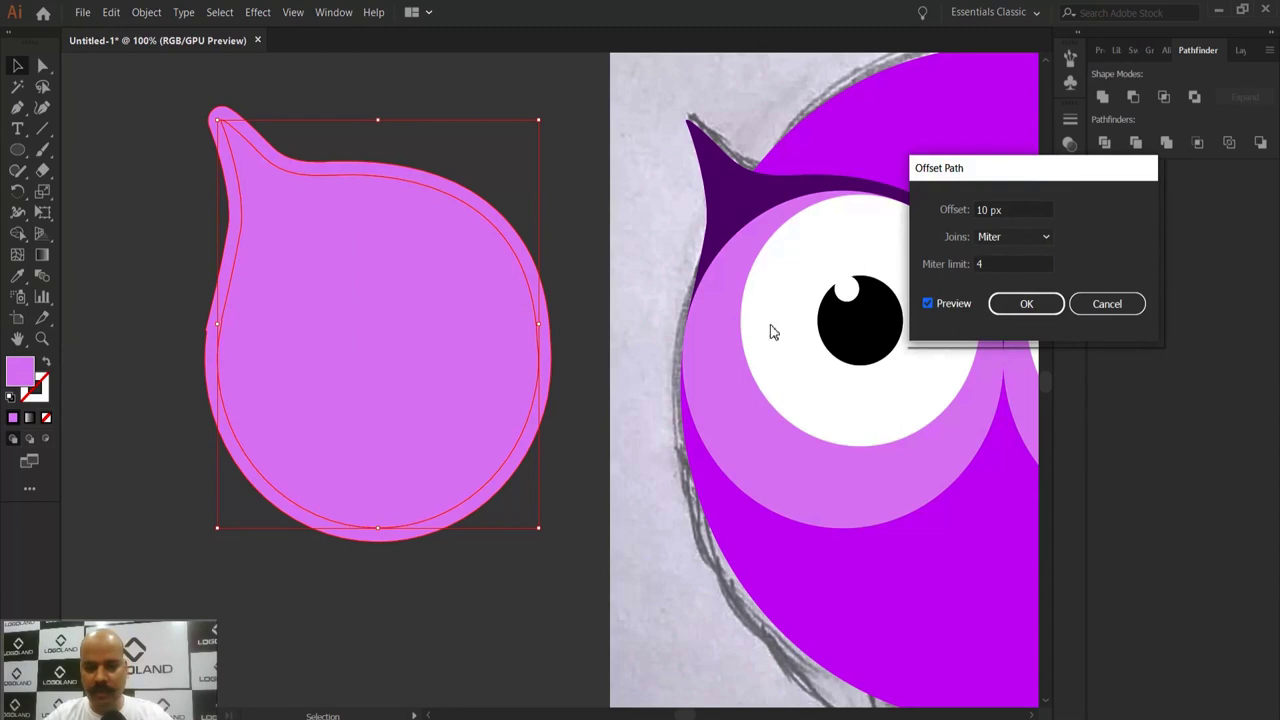
click(1011, 214)
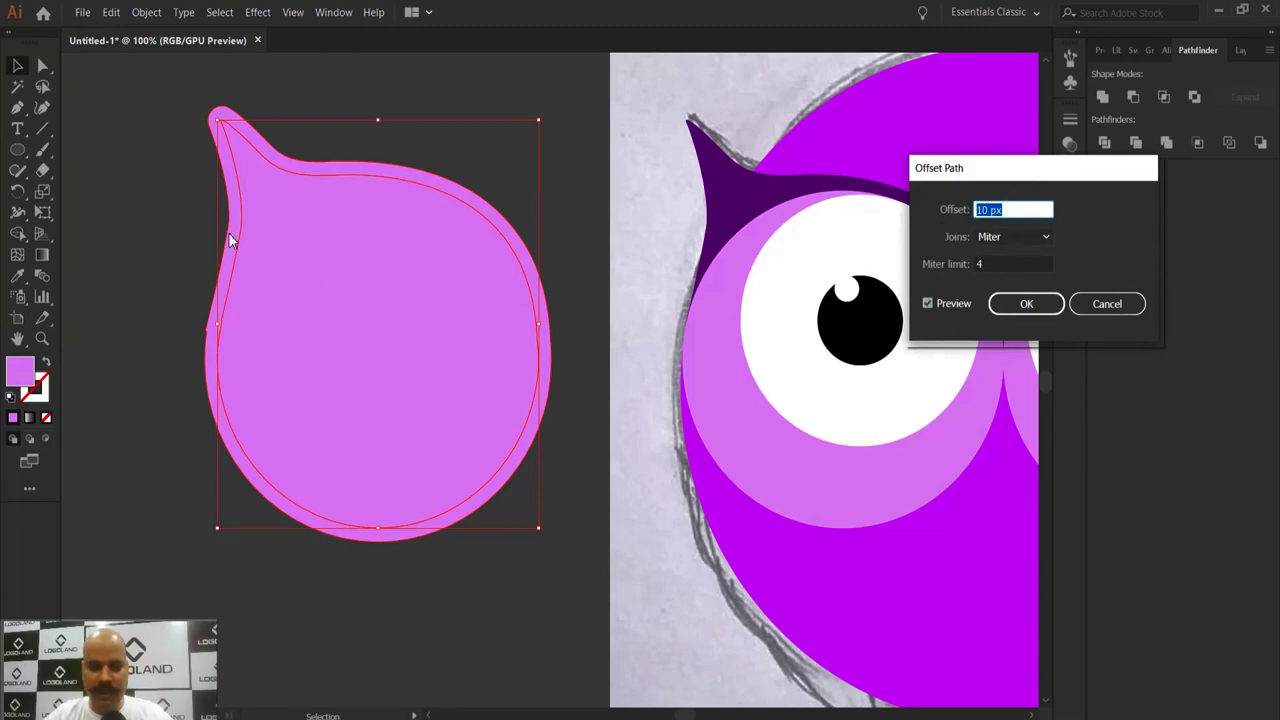
click(1027, 304)
Step: Delete the original inner silhouette and select the larger offset shape
key(ctrl+minus)
click(400, 491)
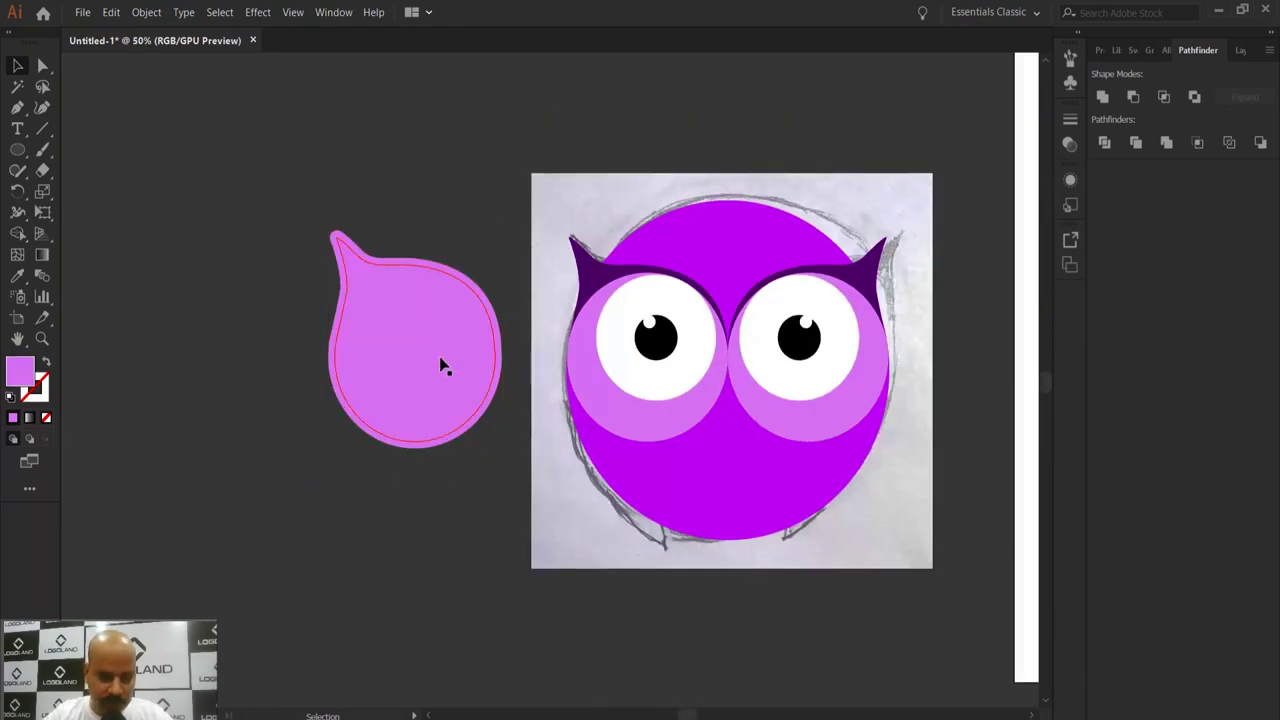
click(444, 366)
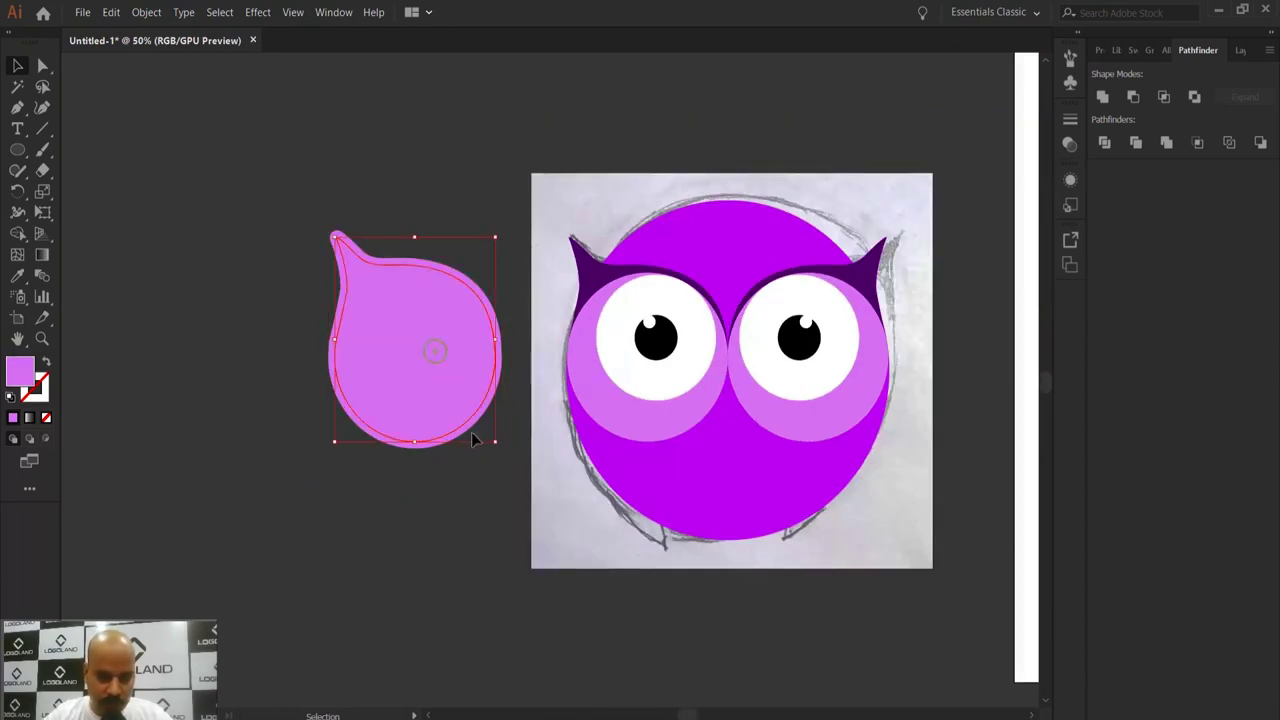
key(ctrl+shift+a)
click(424, 362)
scroll(460, 340, up, 1)
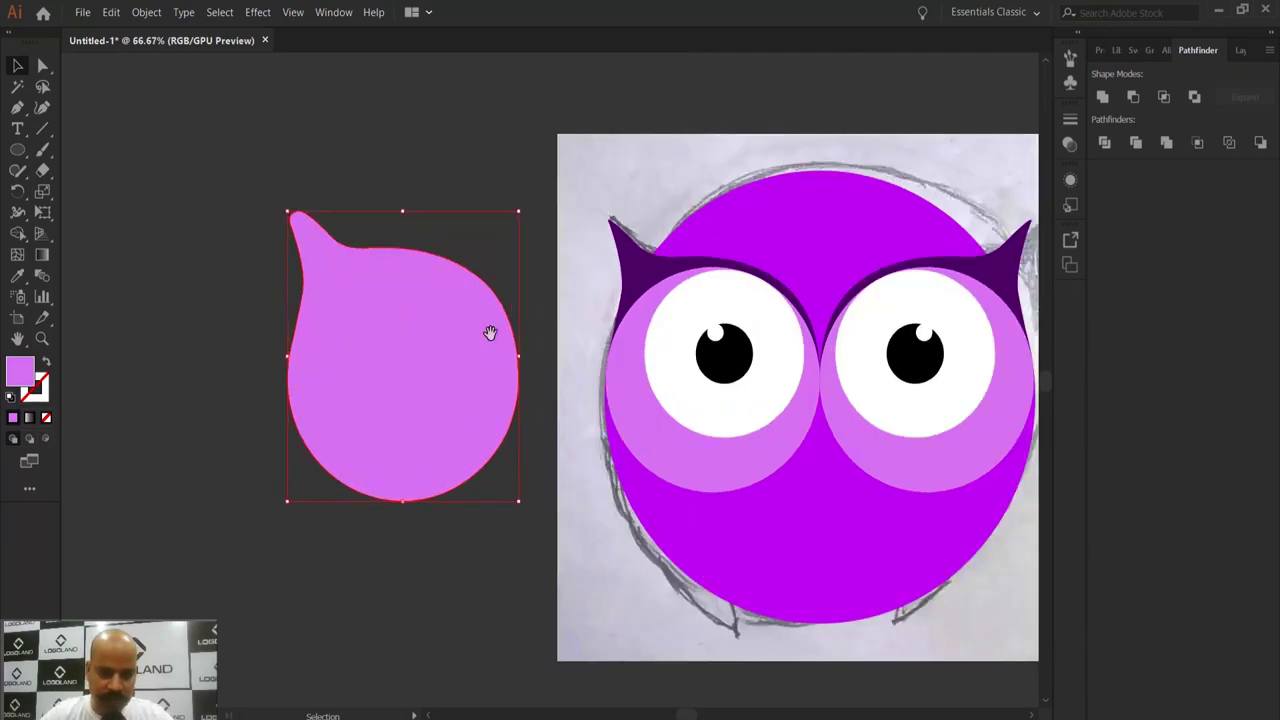
Step: Move the offset silhouette horizontally onto the owl so that it is centred over the left eye and ear
scroll(440, 350, right, 3)
scroll(395, 358, up, 1)
scroll(390, 400, left, 2)
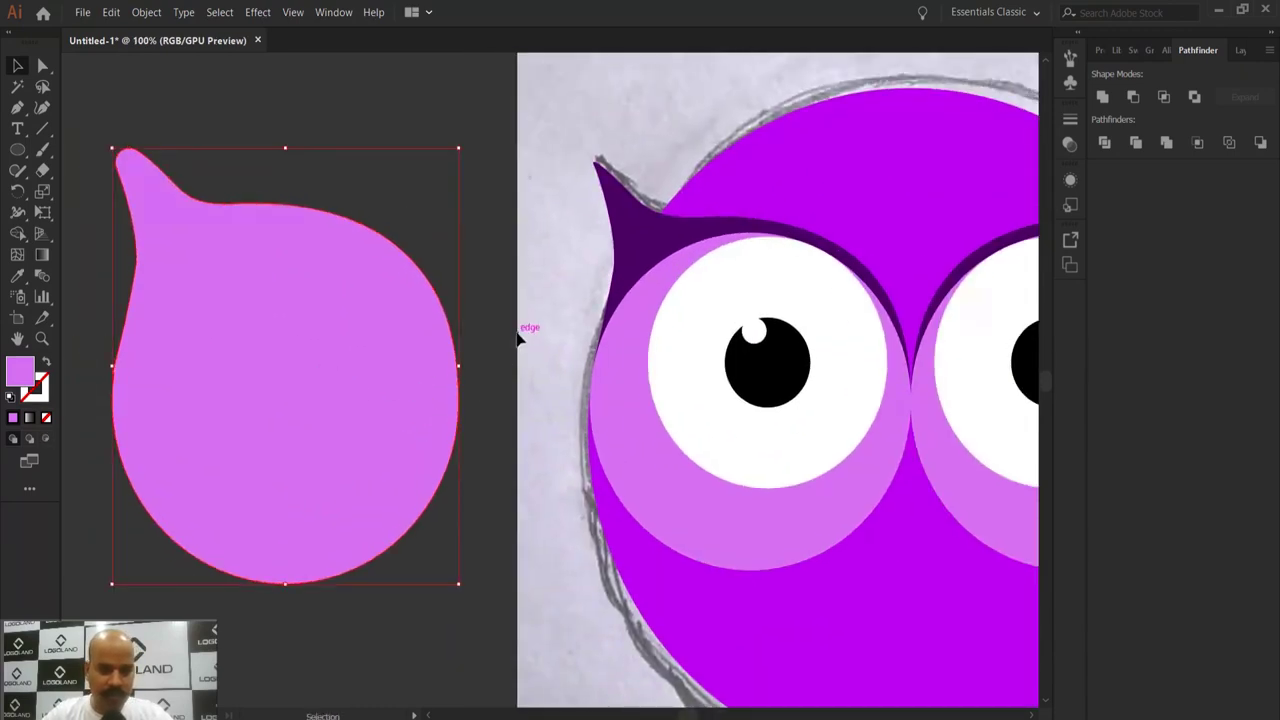
drag(350, 380, 788, 397)
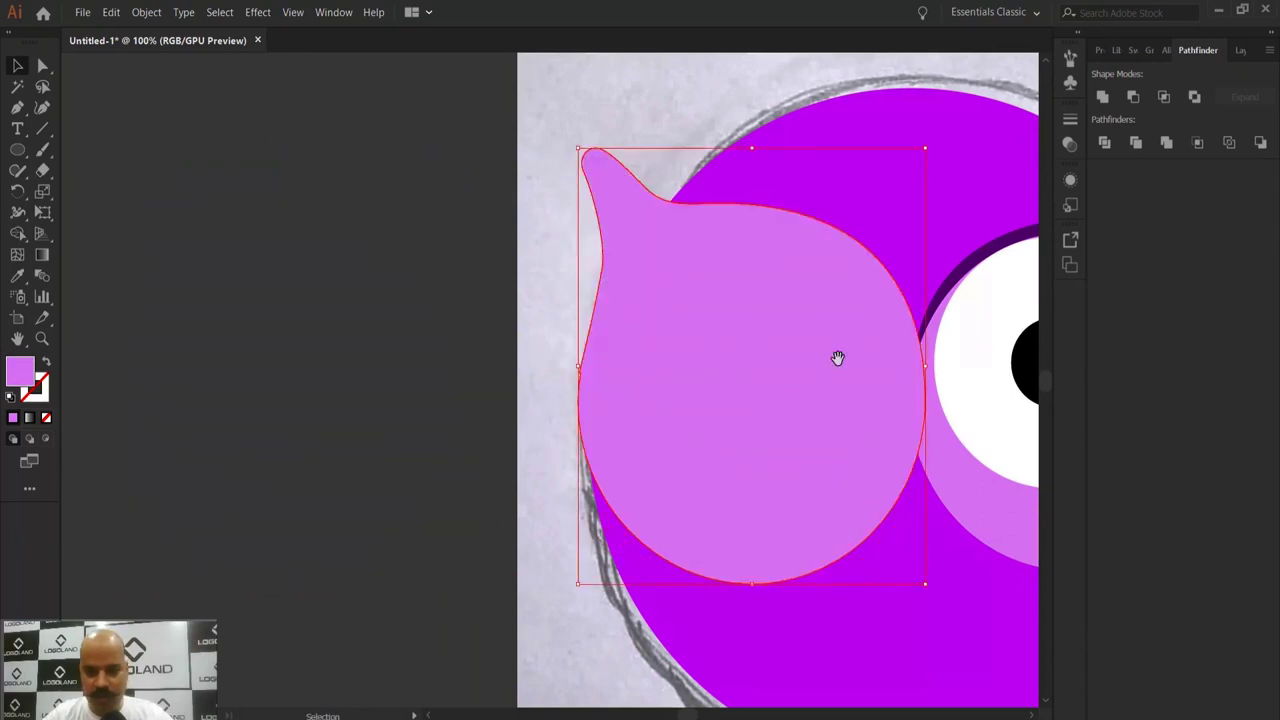
scroll(700, 360, right, 5)
scroll(640, 420, right, 2)
key(ctrl+minus)
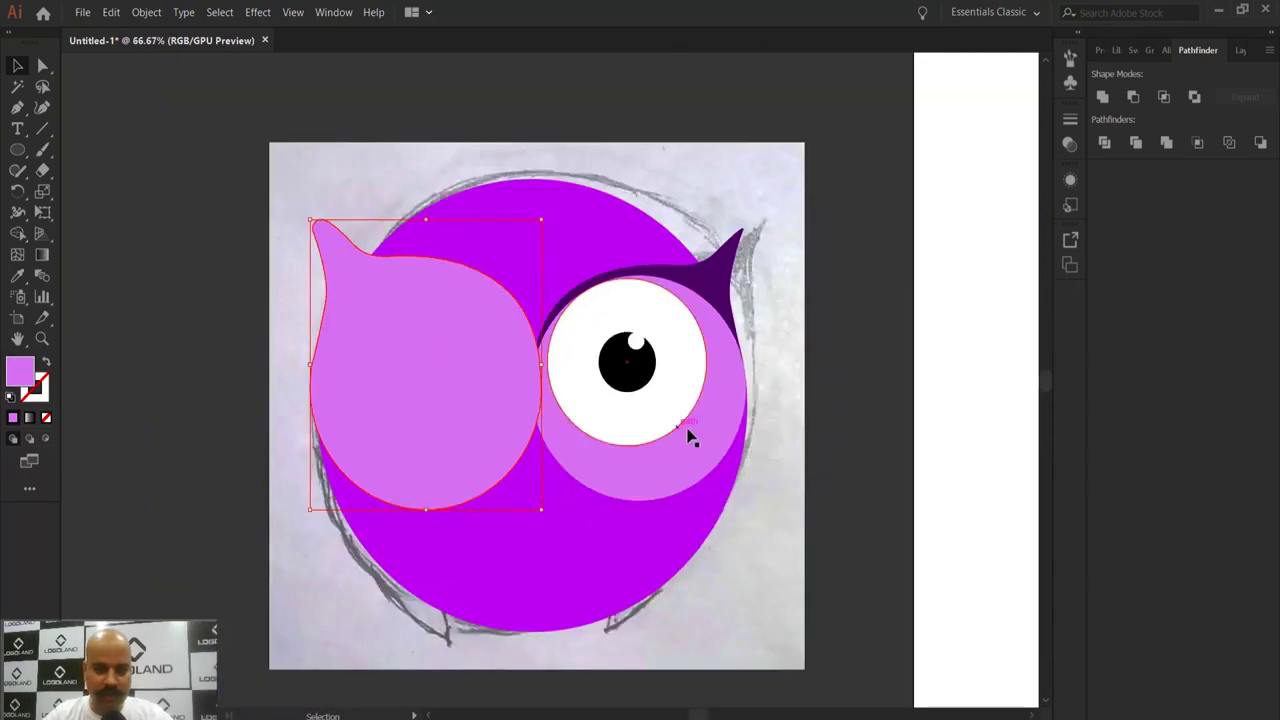
scroll(570, 385, left, 2)
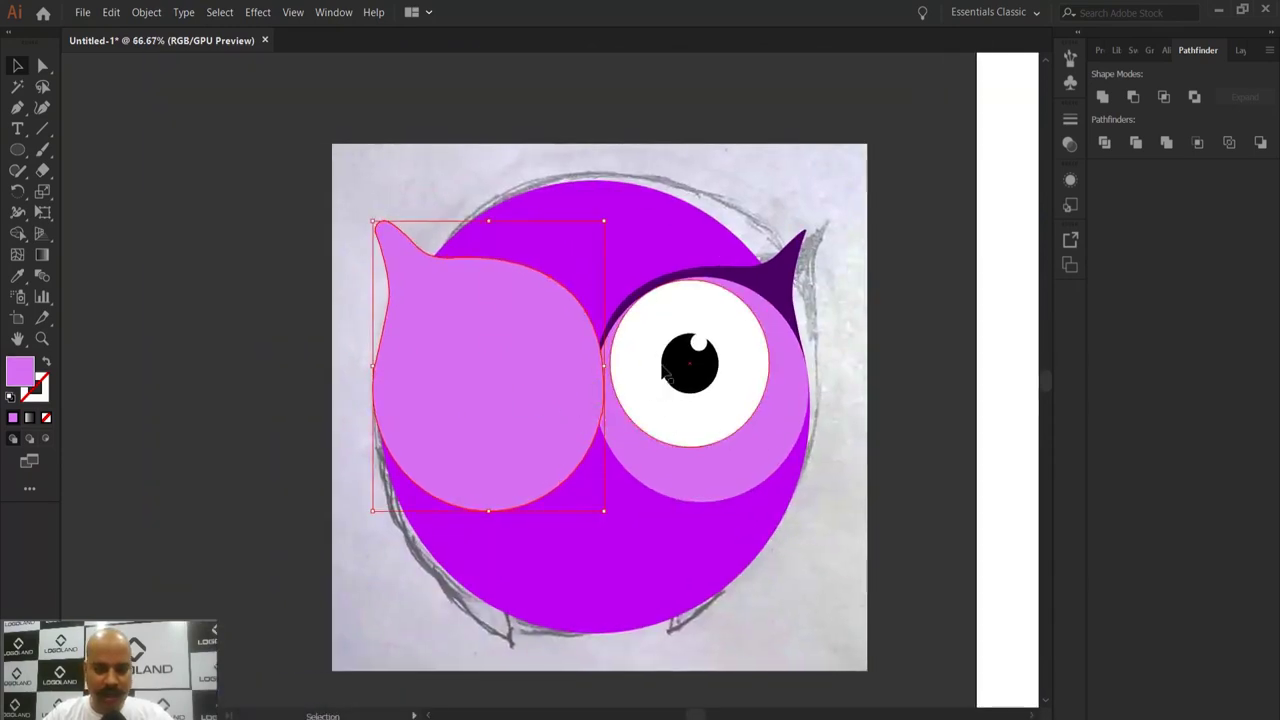
Step: Reflect a copy of the offset silhouette across the vertical axis through the body ellipse's top anchor, onto the right eye and ear
click(937, 337)
click(508, 376)
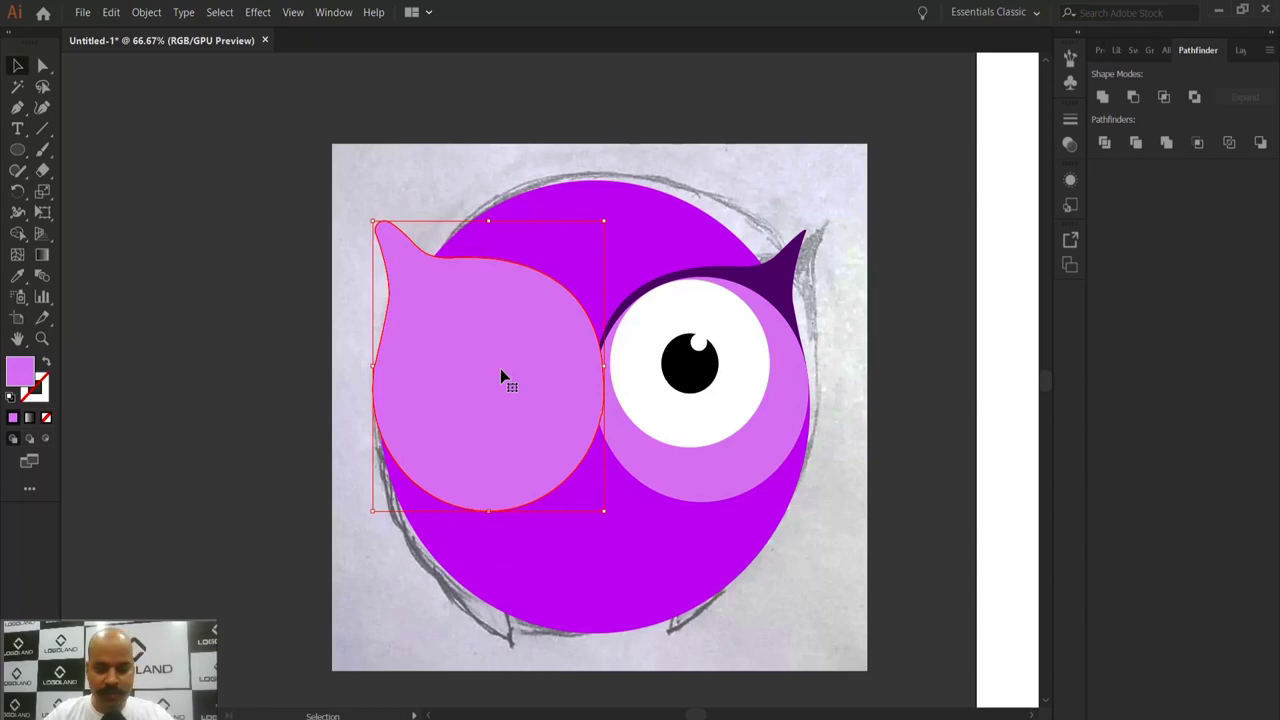
click(17, 192)
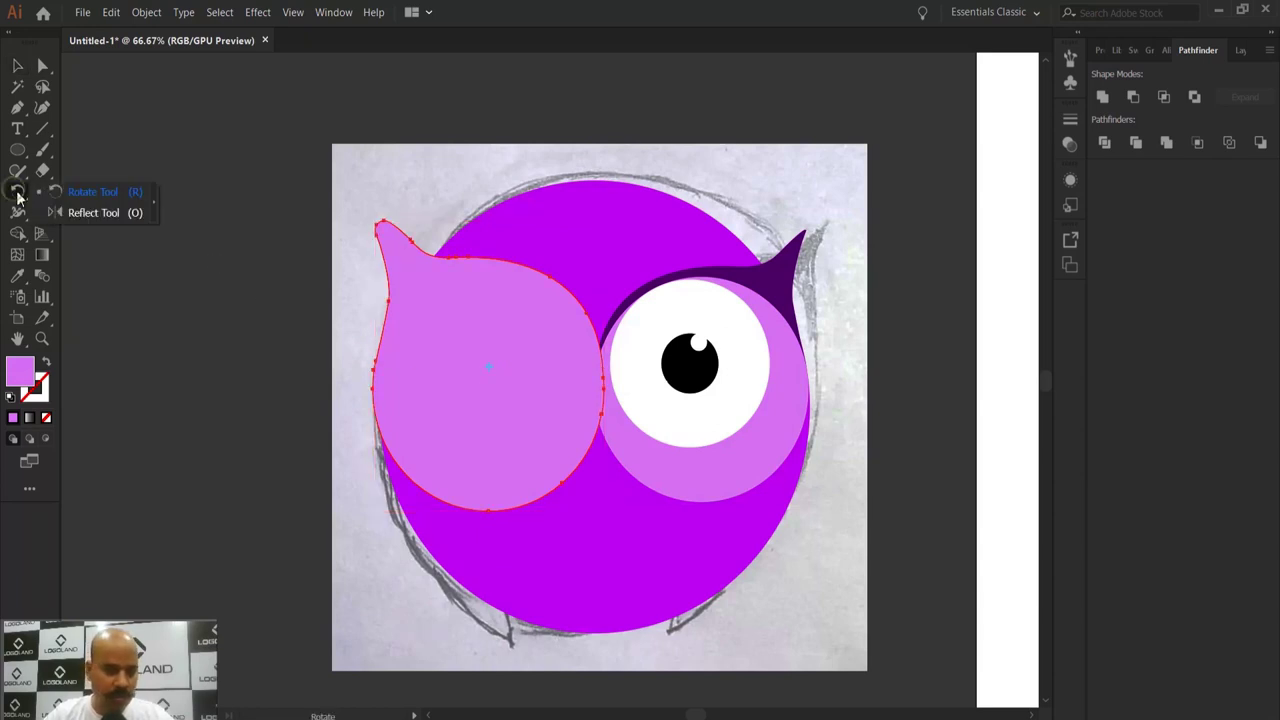
click(95, 213)
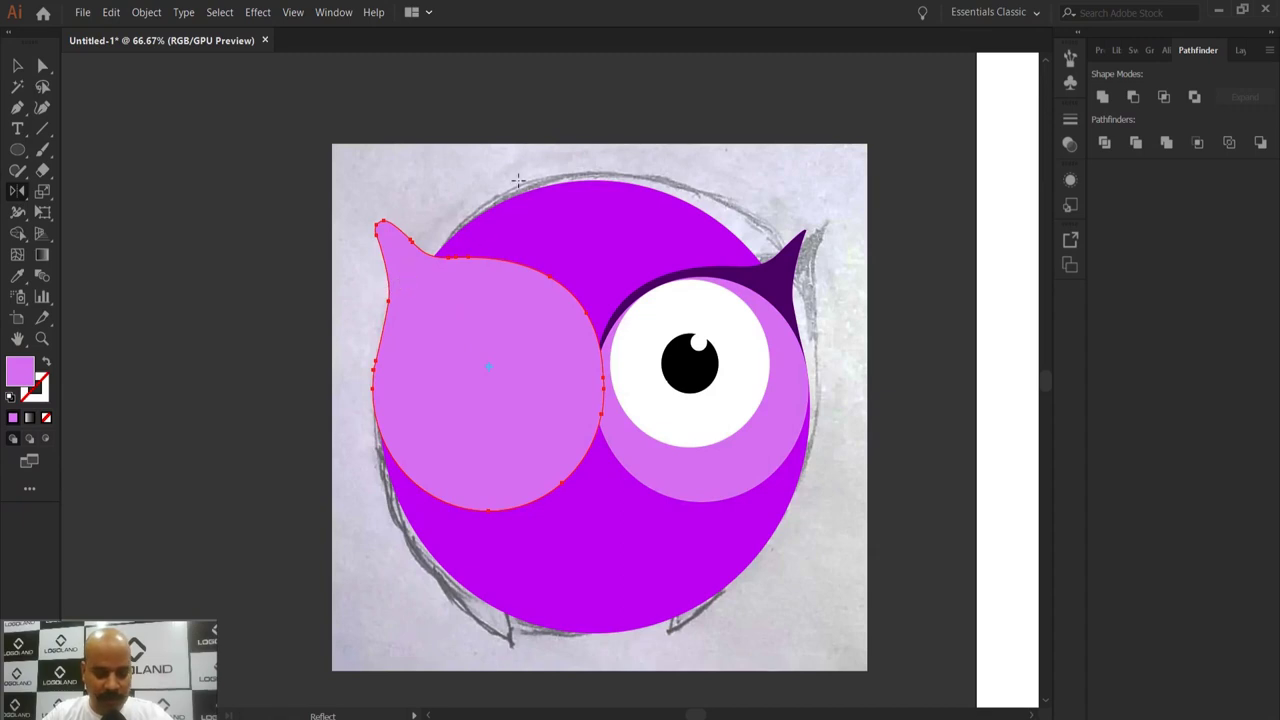
shift+click(591, 183)
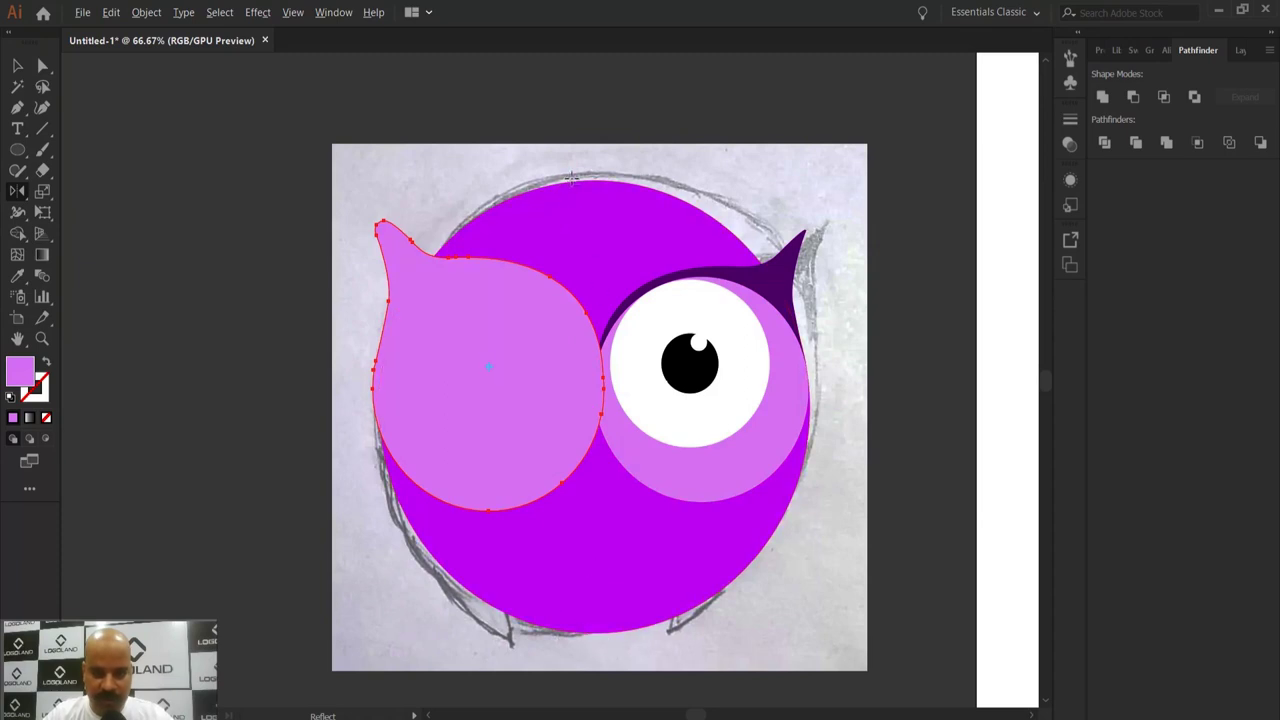
drag(591, 177, 594, 179)
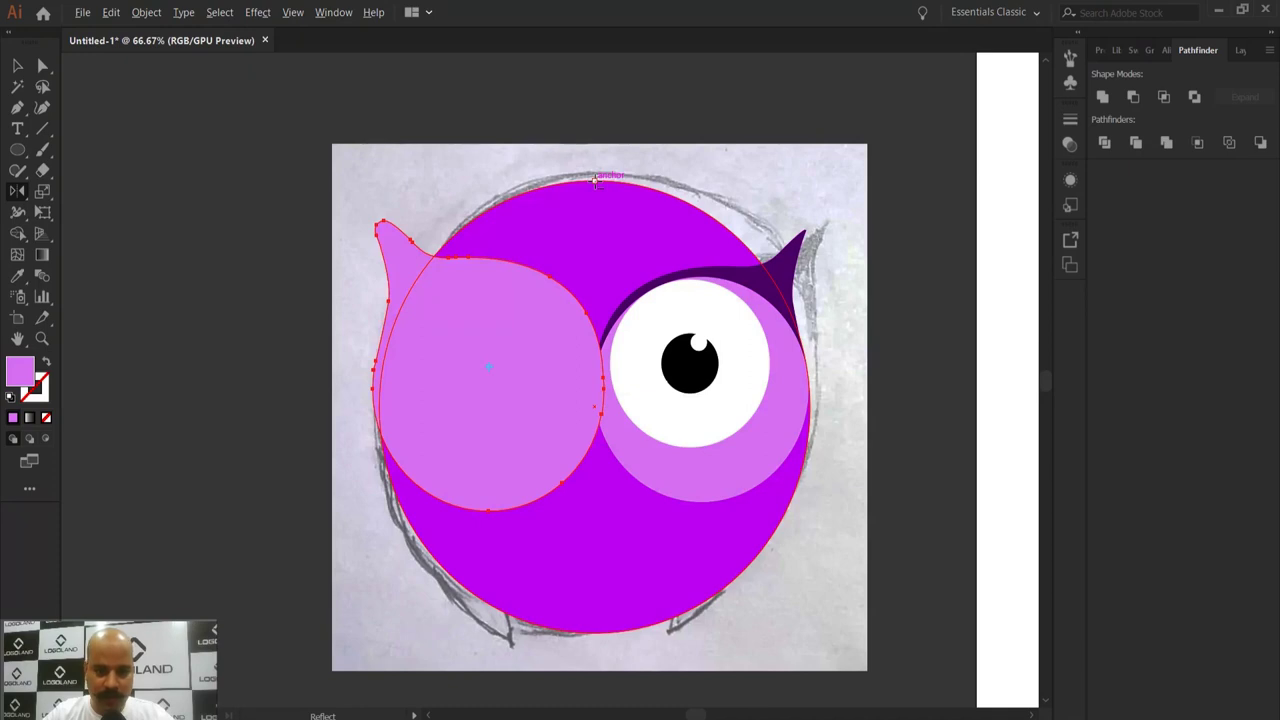
alt+click(595, 181)
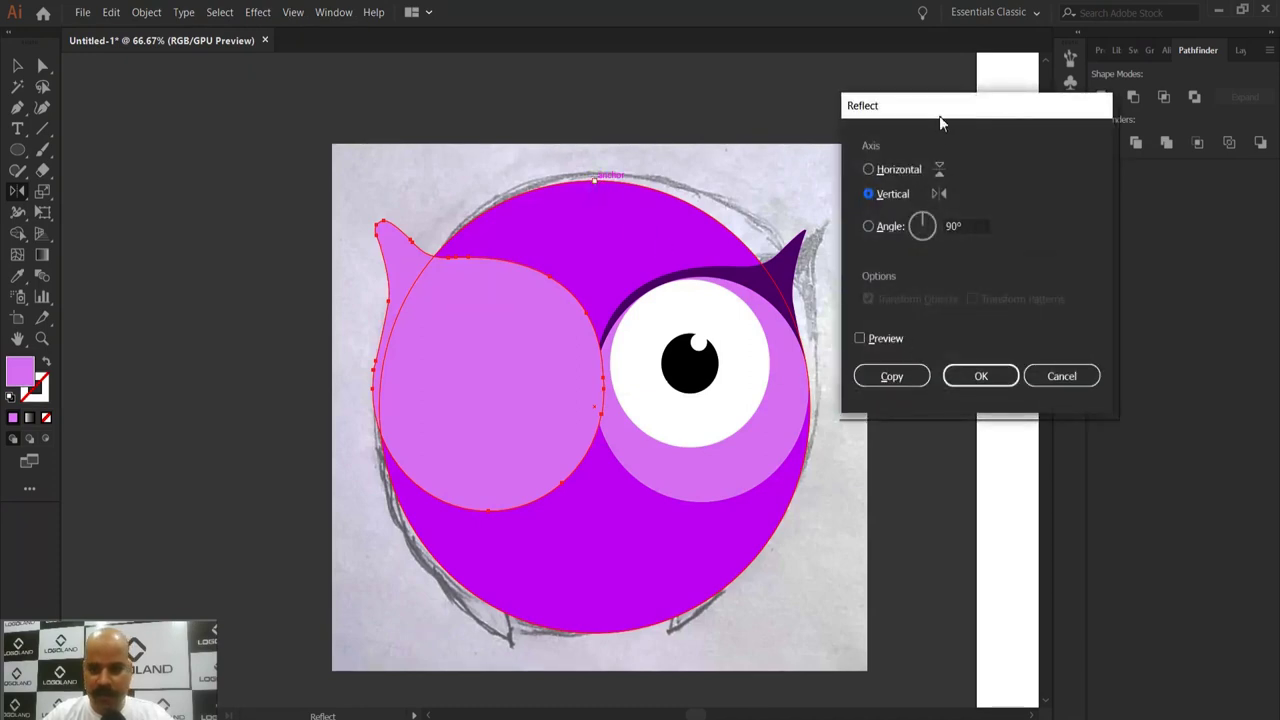
drag(940, 116, 976, 96)
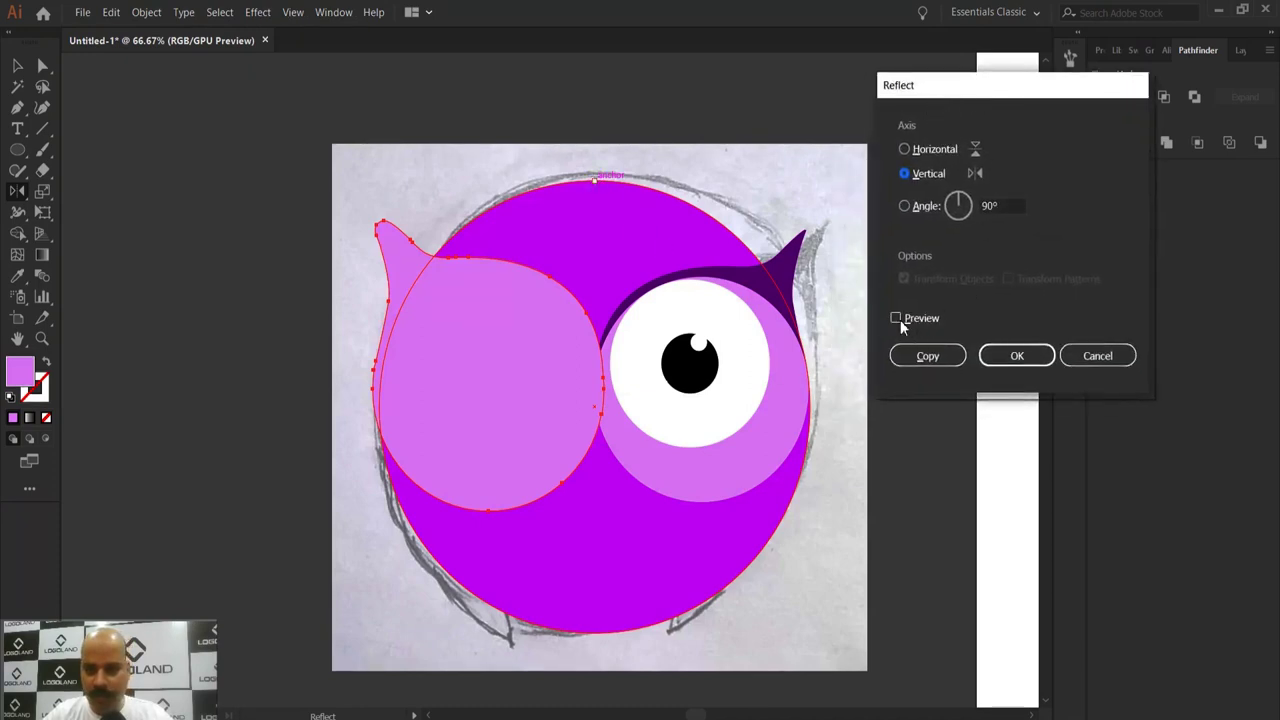
click(896, 318)
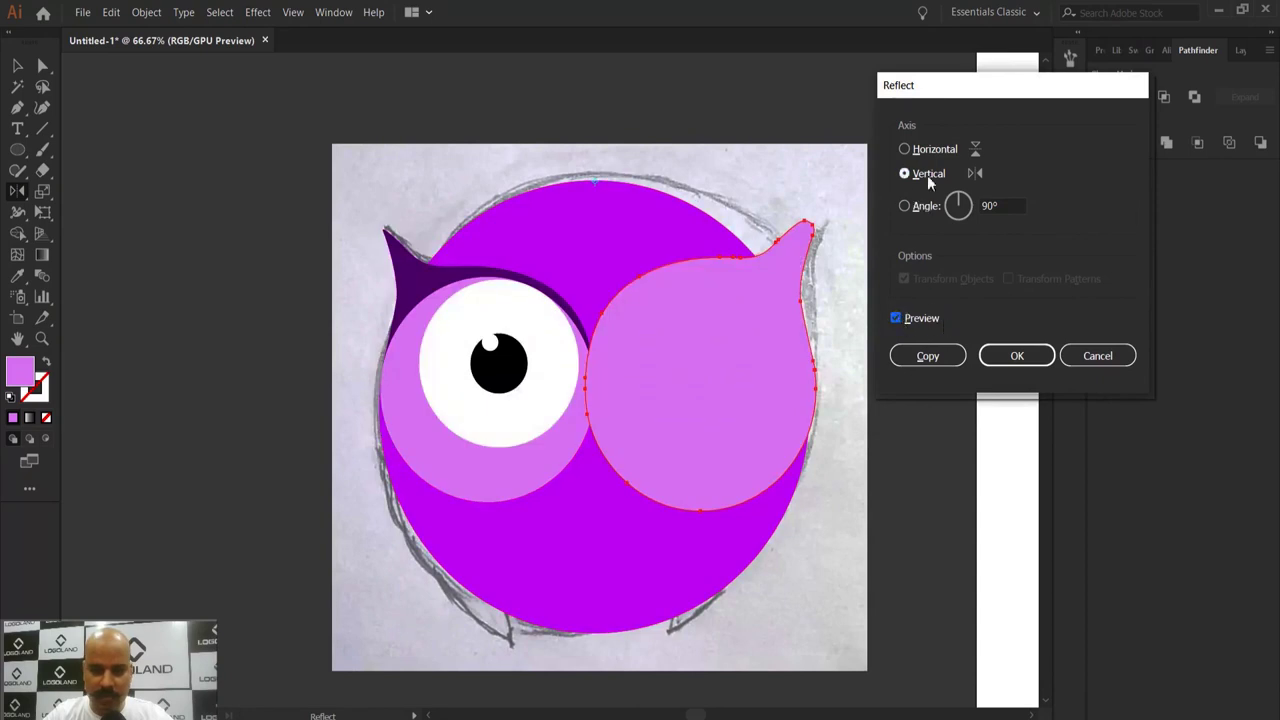
click(929, 356)
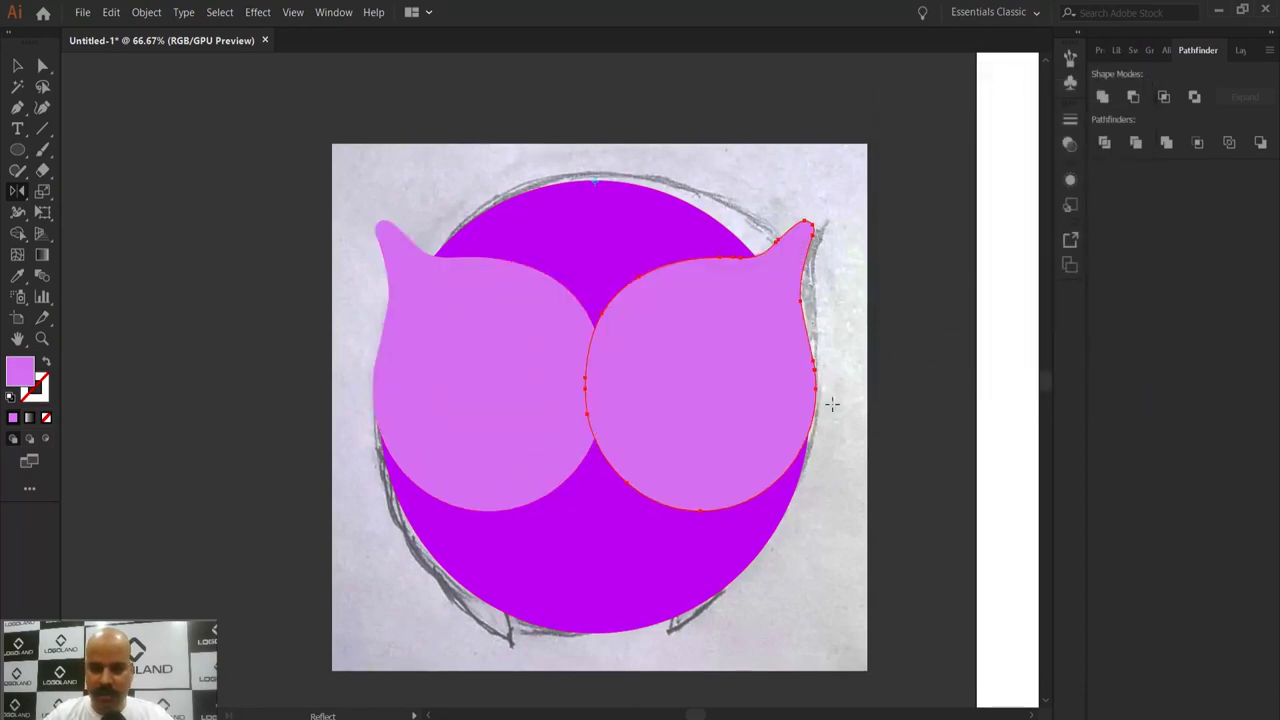
Step: Unite the left and right offset silhouettes into one shape
click(17, 65)
click(491, 323)
shift+click(711, 337)
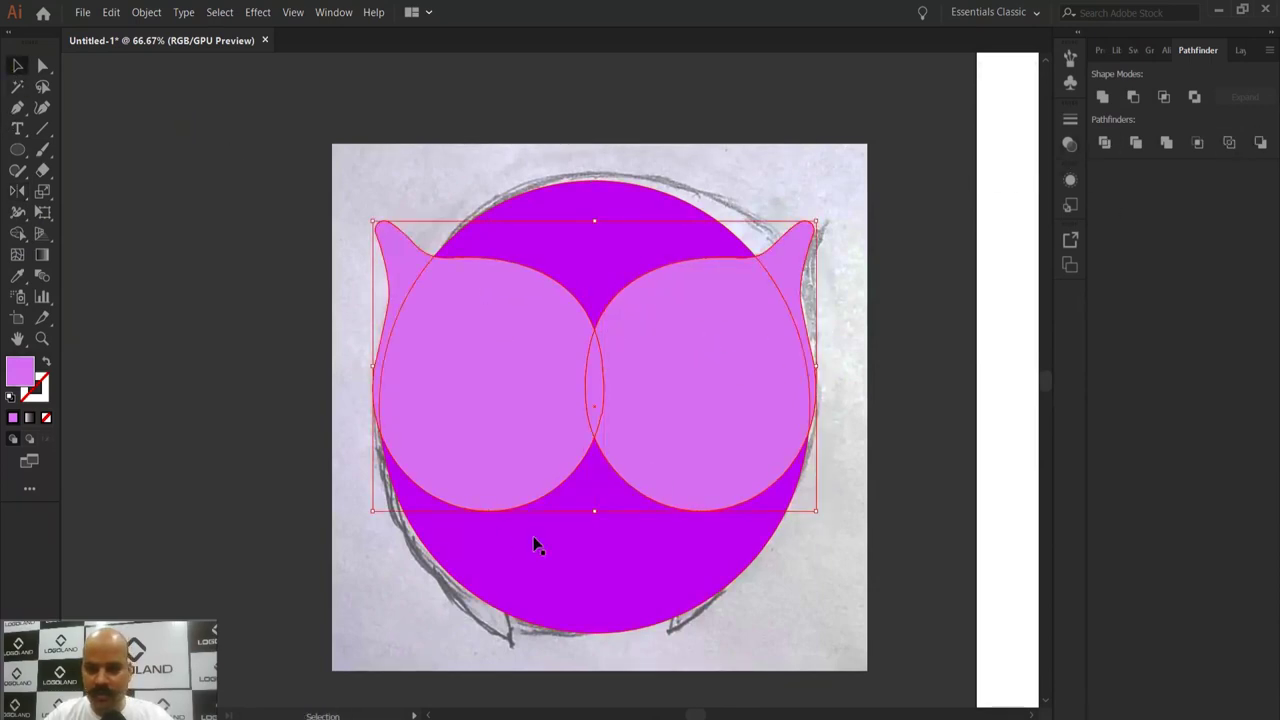
click(1102, 97)
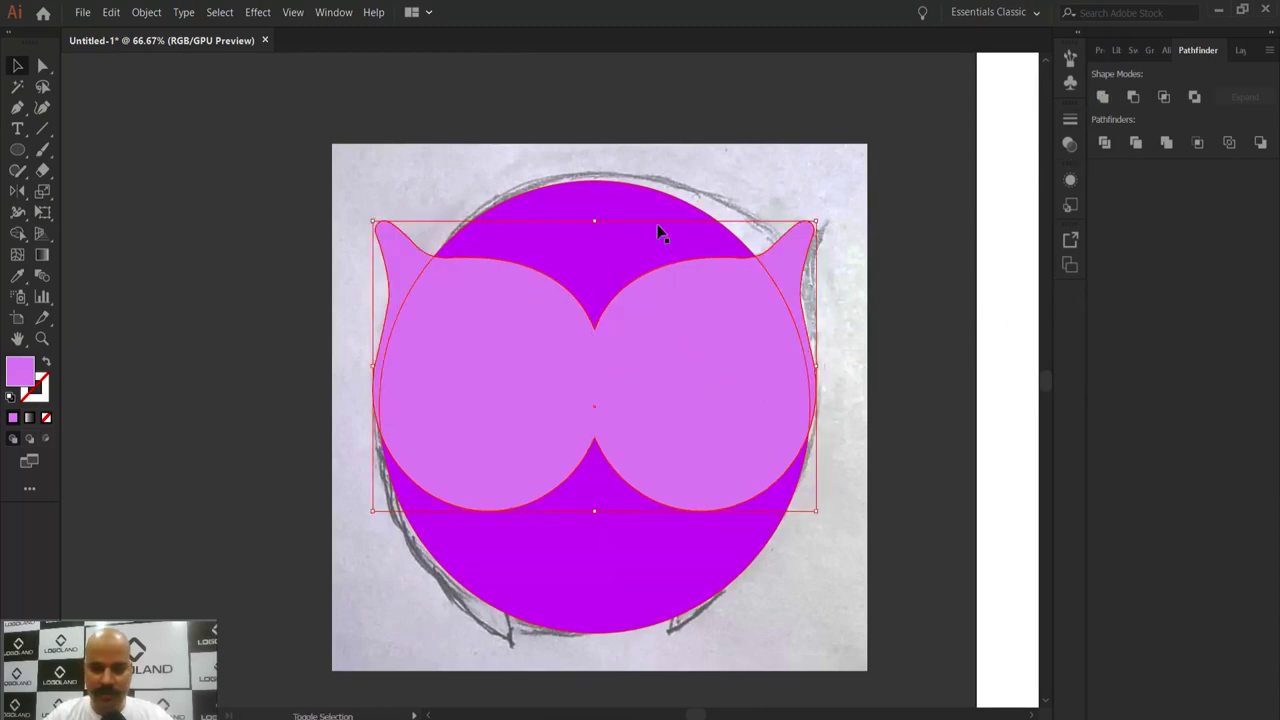
Step: Subtract the united silhouette from the purple body ellipse with Minus Front and deselect the result
shift+click(640, 197)
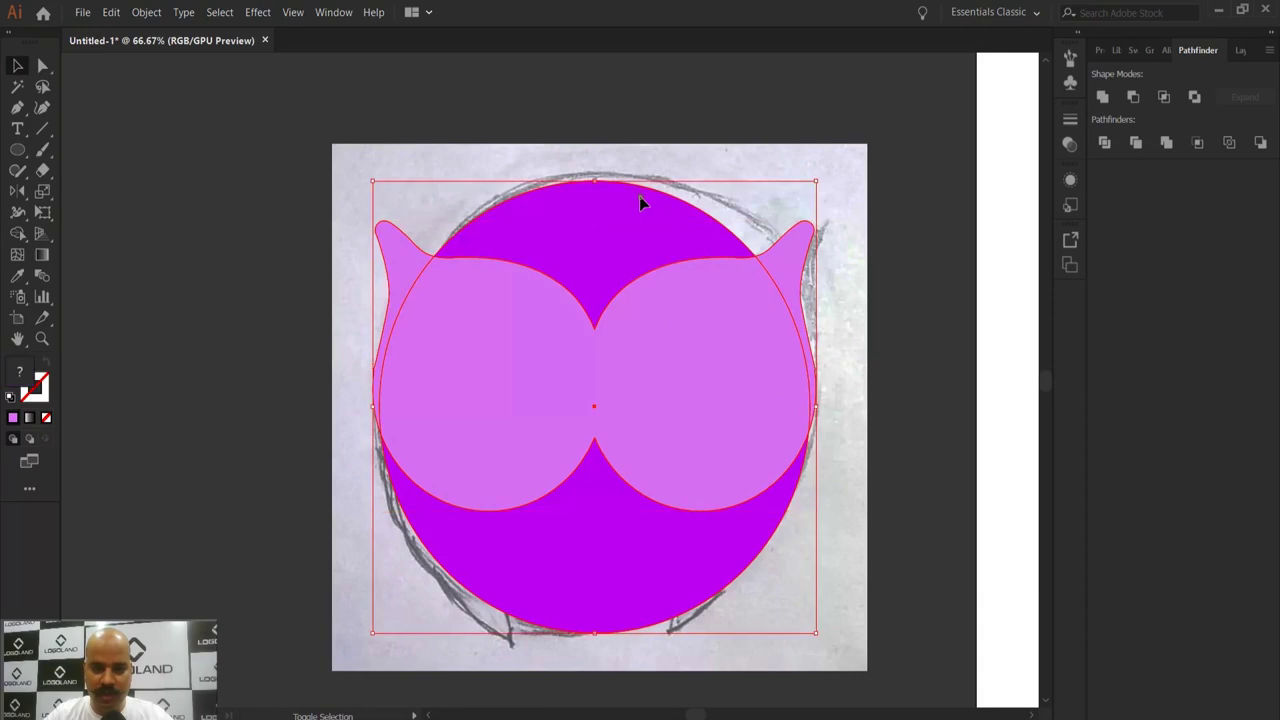
click(1099, 50)
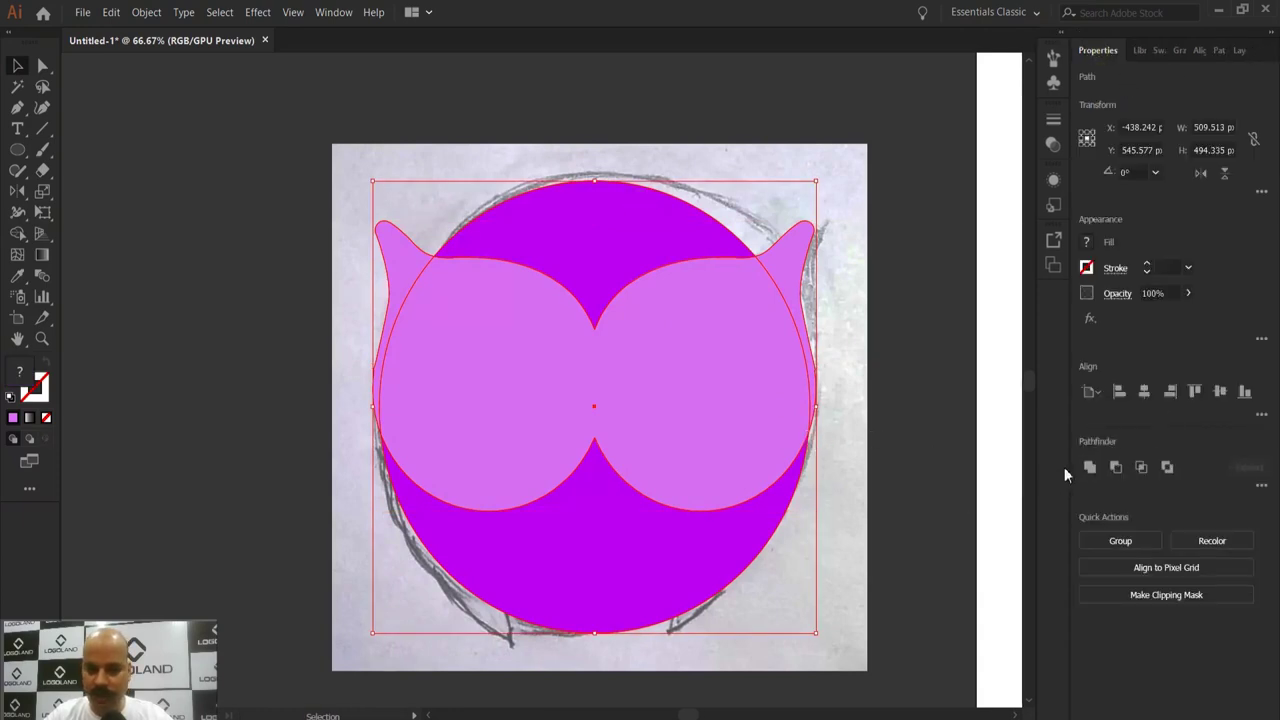
click(1116, 470)
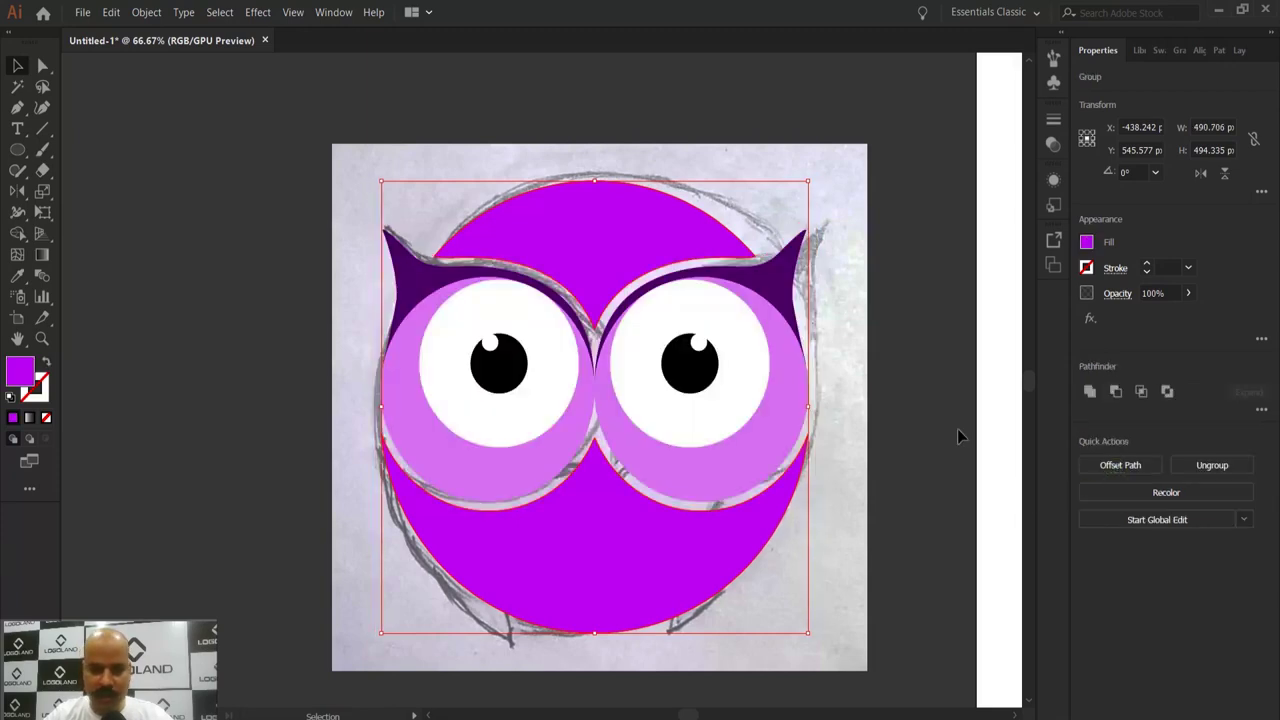
click(937, 426)
Step: Switch the artwork to outline view to expose the sketched wings and feet on the owl's lower body
drag(826, 500, 848, 506)
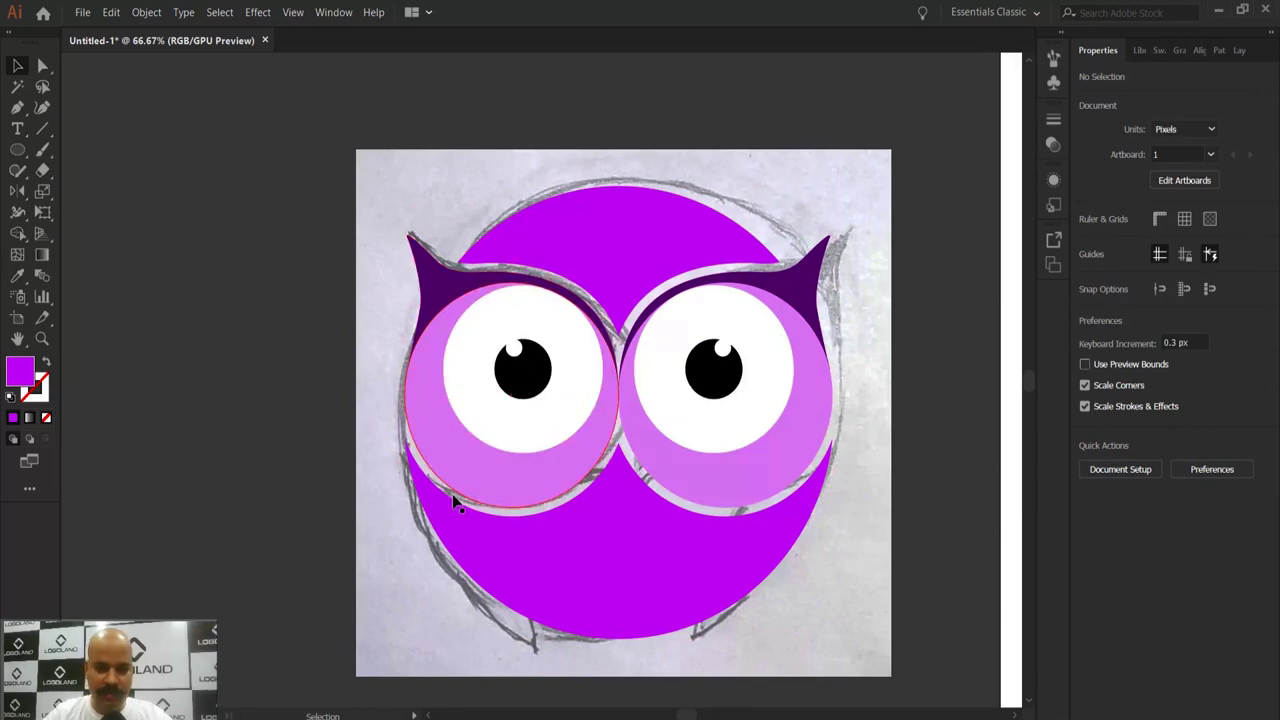
scroll(670, 453, down, 1)
drag(836, 529, 827, 414)
scroll(771, 449, up, 1)
drag(733, 459, 745, 475)
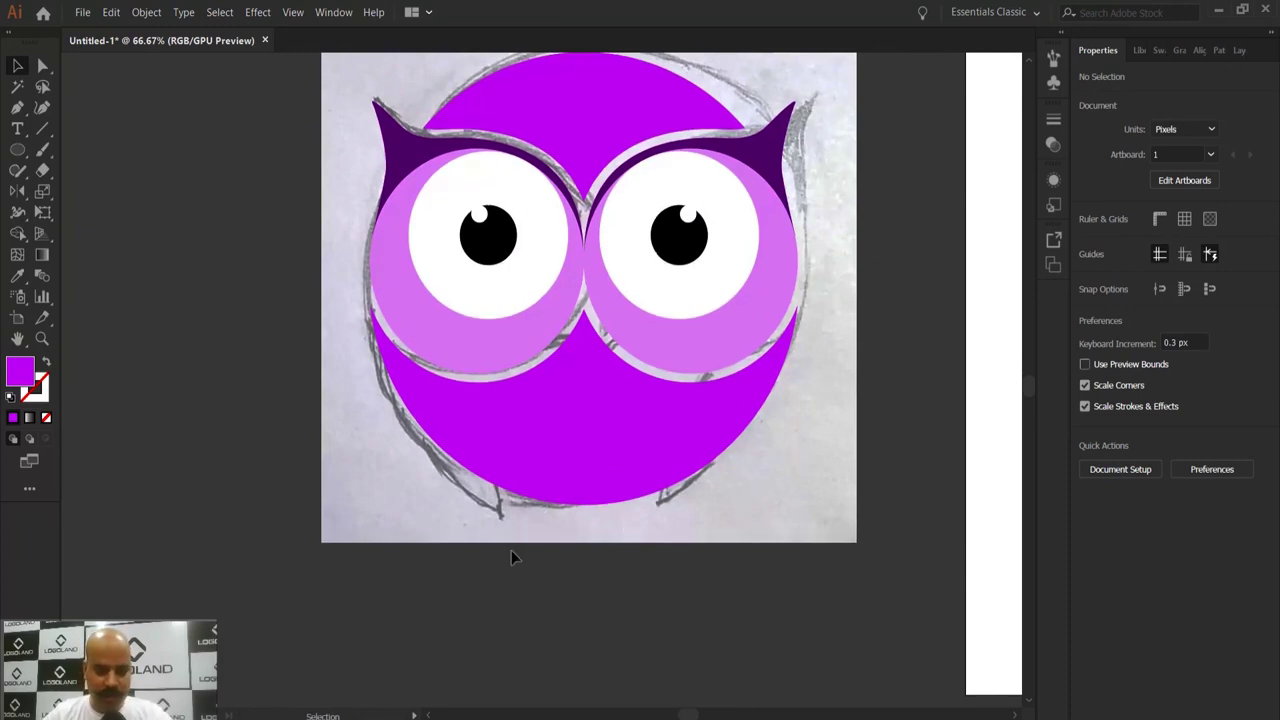
key(a)
key(ctrl+y)
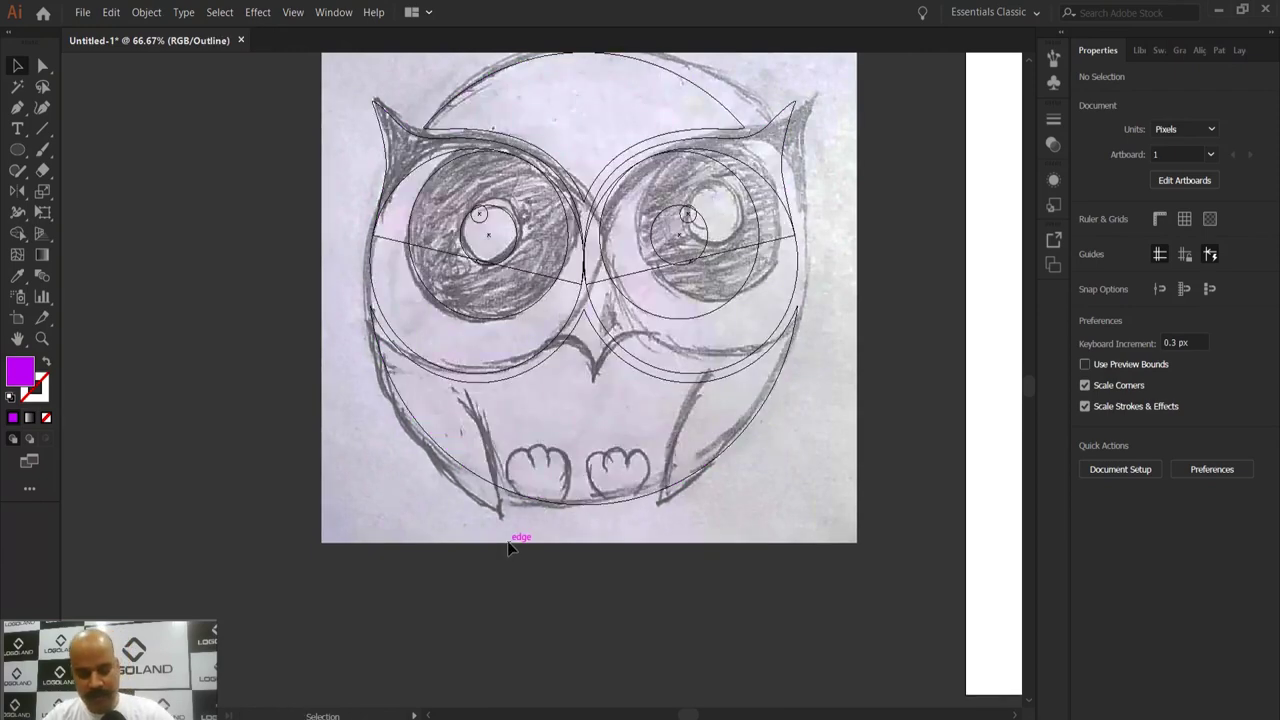
scroll(508, 498, up, 1)
drag(508, 498, 514, 554)
drag(514, 478, 560, 375)
scroll(535, 405, up, 1)
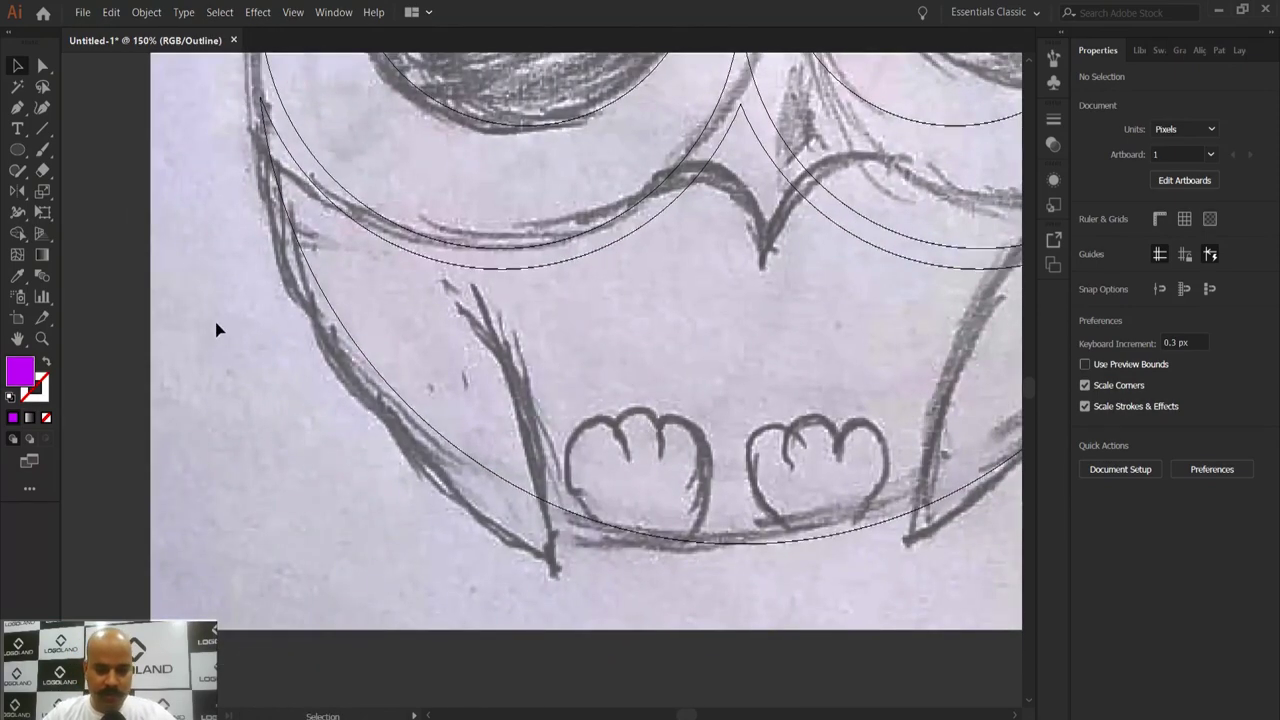
Step: Trace the left wing's inner edge with the Pen tool as an open curve about 37 px wide and 121 px high
click(18, 110)
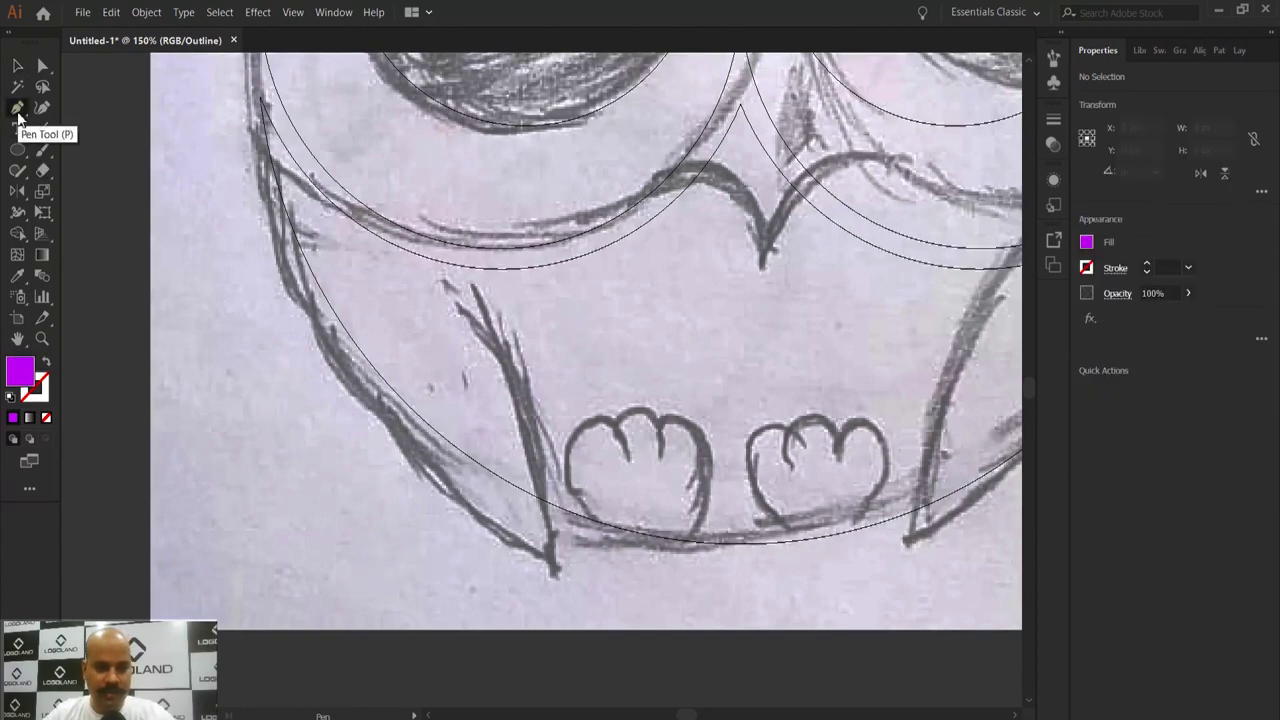
drag(571, 423, 580, 363)
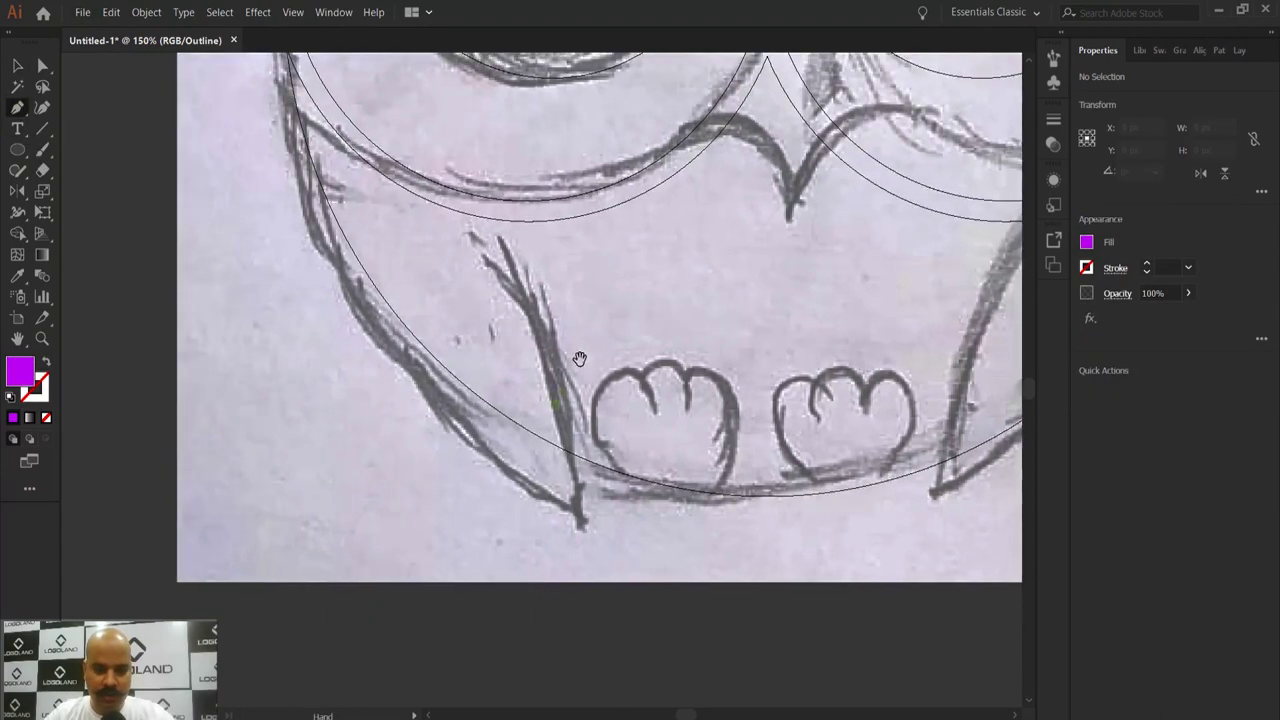
click(507, 271)
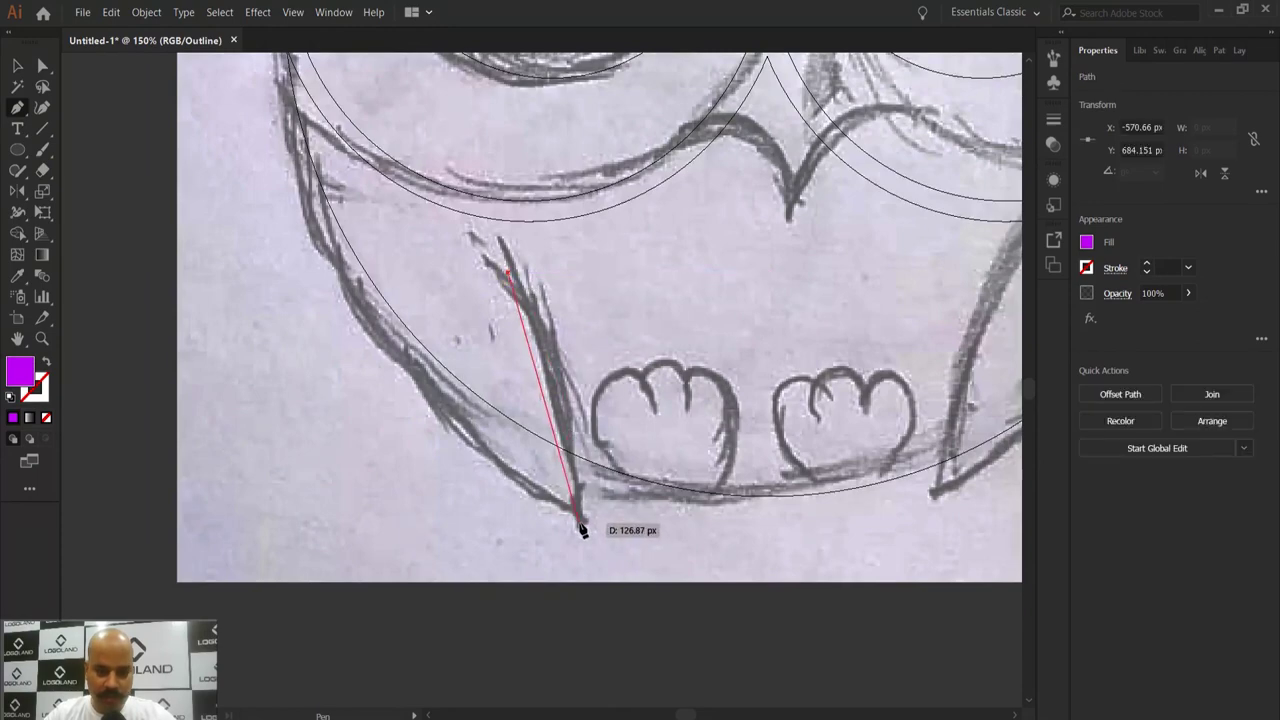
drag(580, 520, 578, 645)
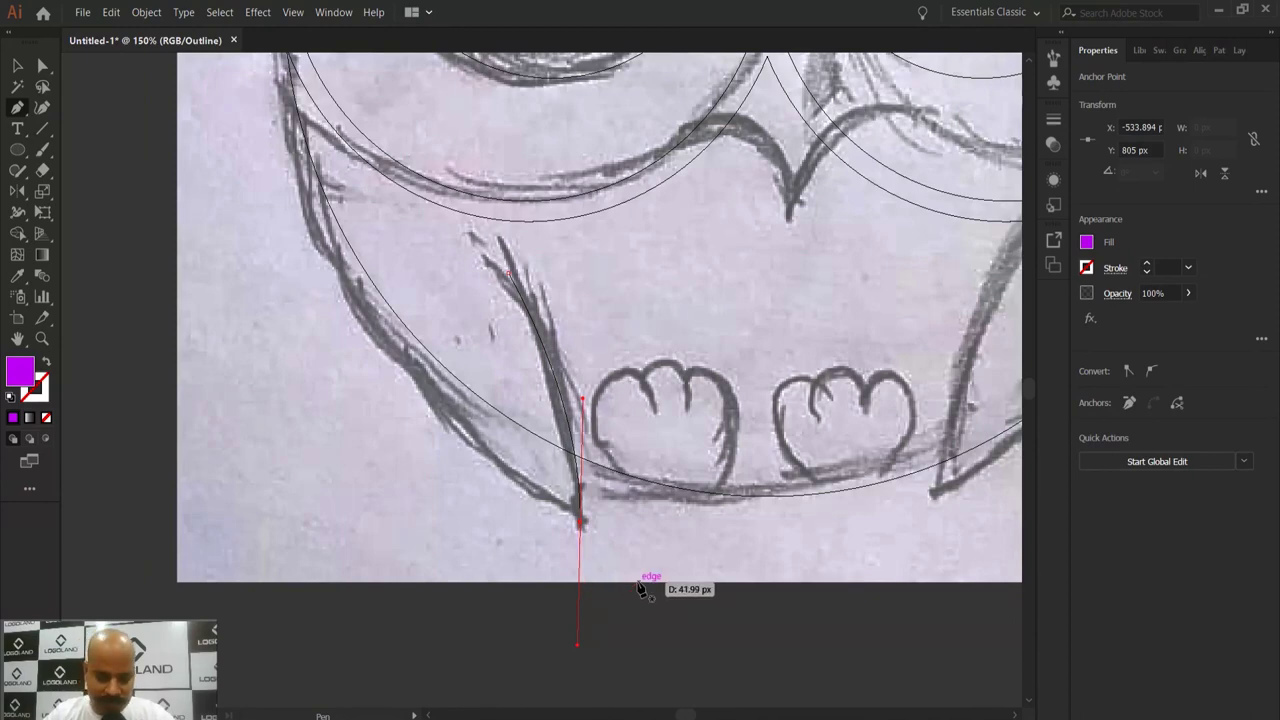
key(Escape)
click(17, 65)
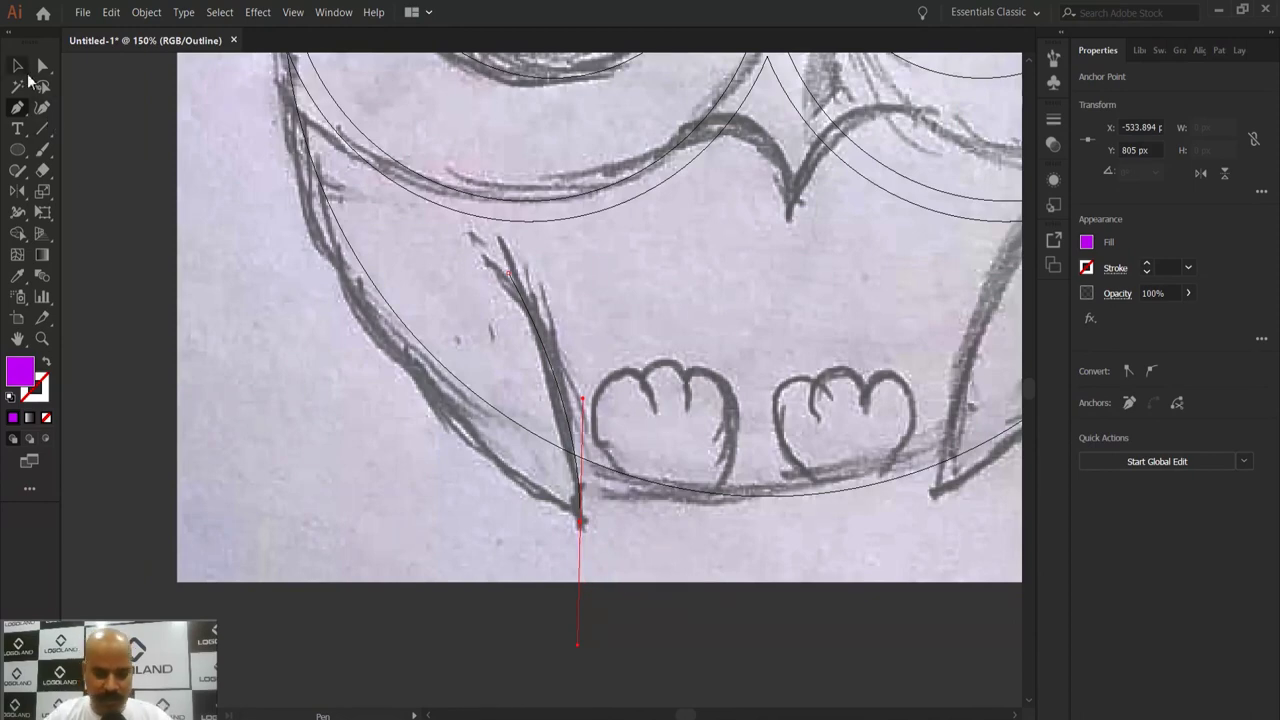
Step: Return to preview mode and give the wing curve a dark navy stroke with no fill
key(ctrl+y)
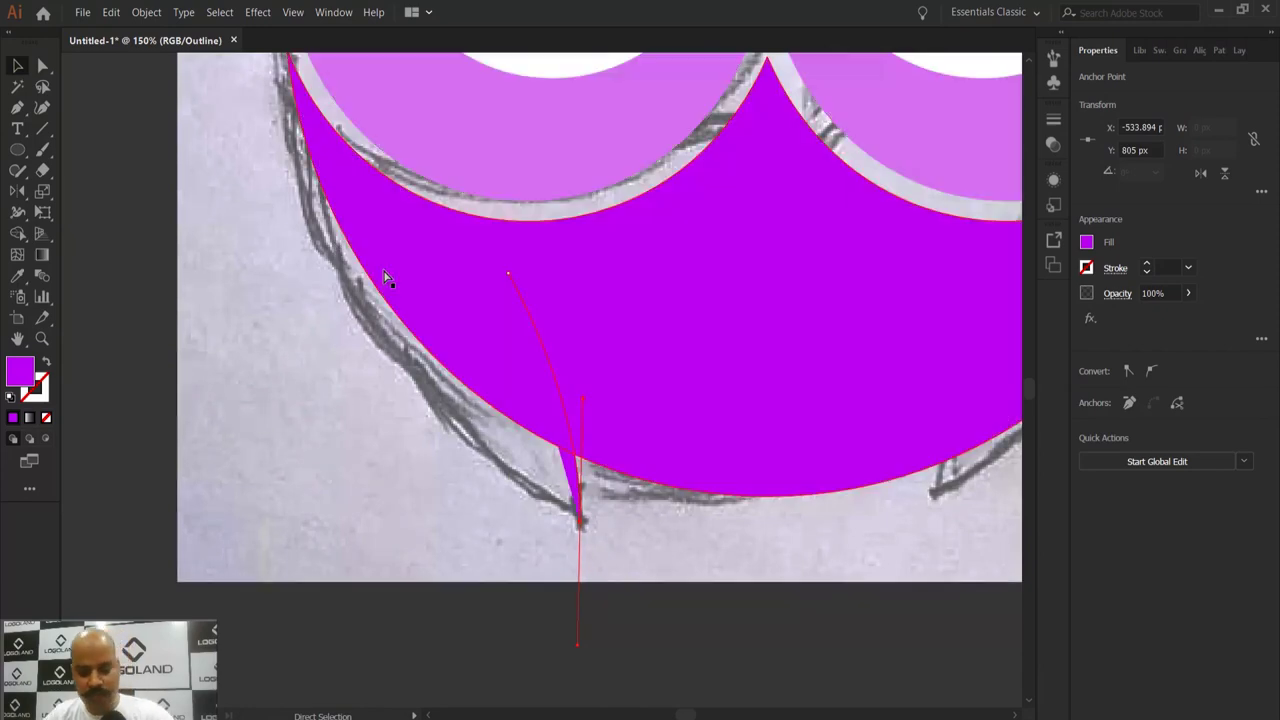
click(646, 567)
click(547, 377)
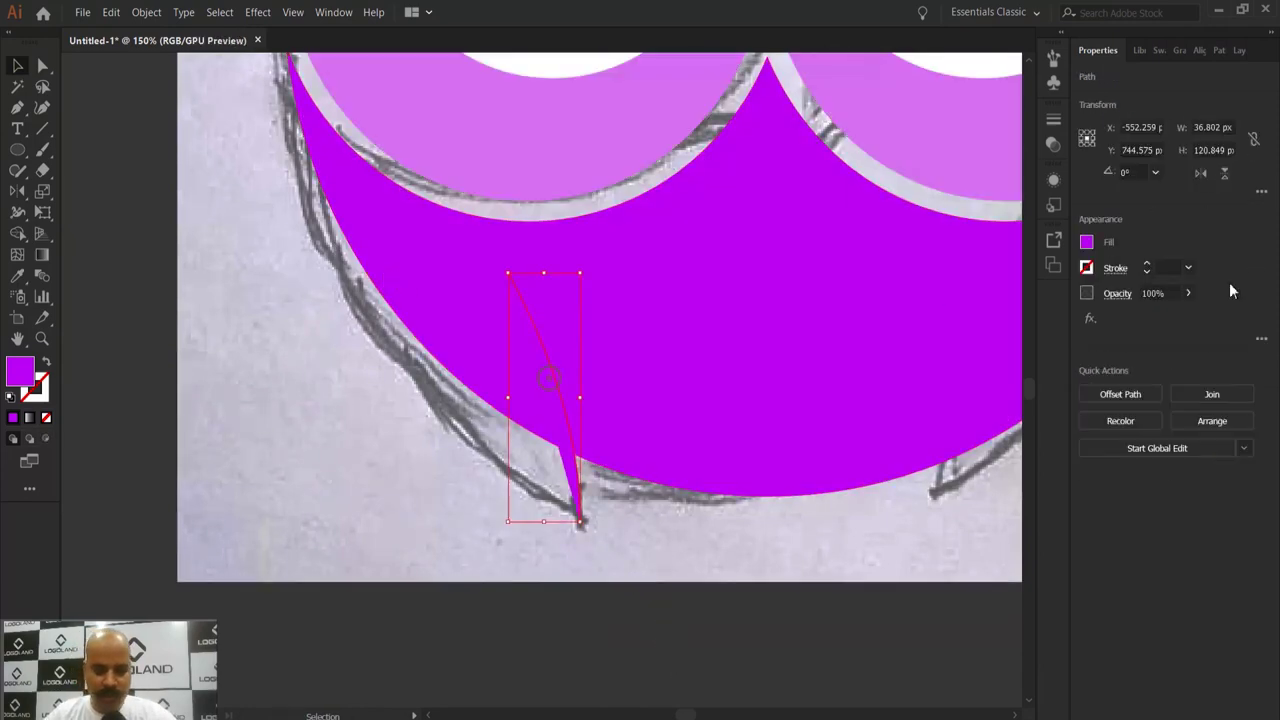
click(1087, 242)
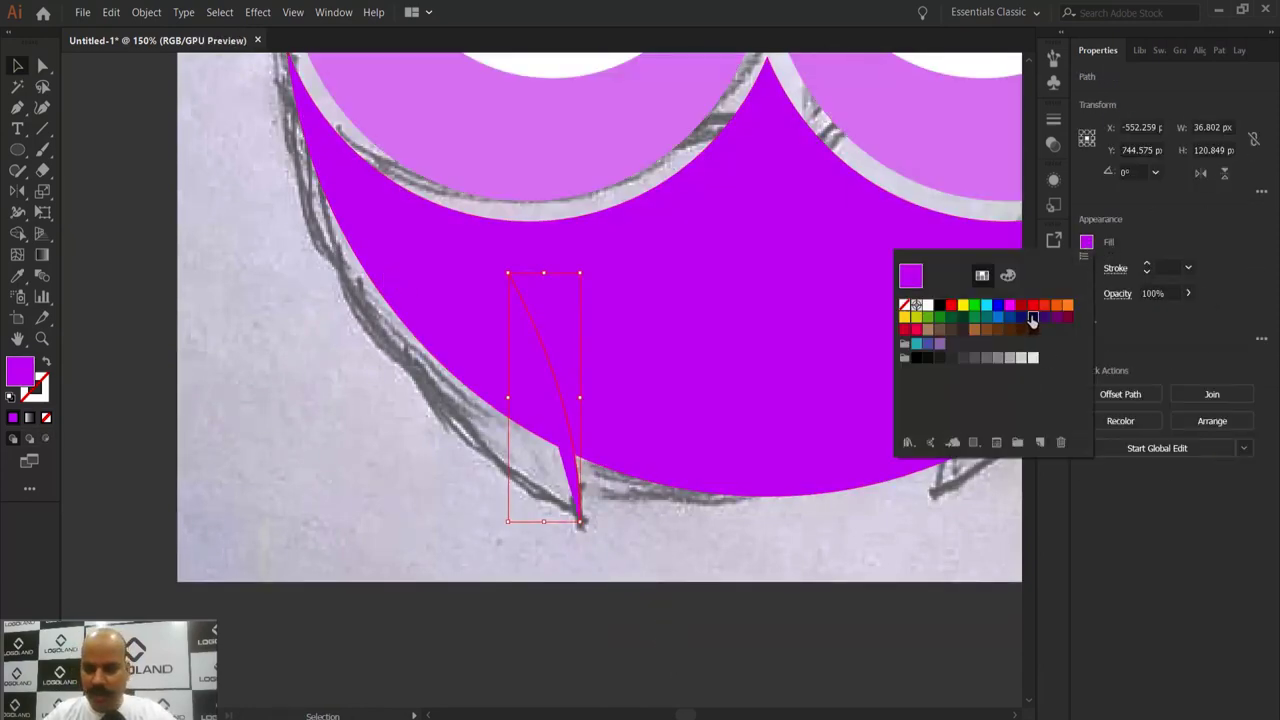
click(1020, 330)
scroll(614, 596, up, 1)
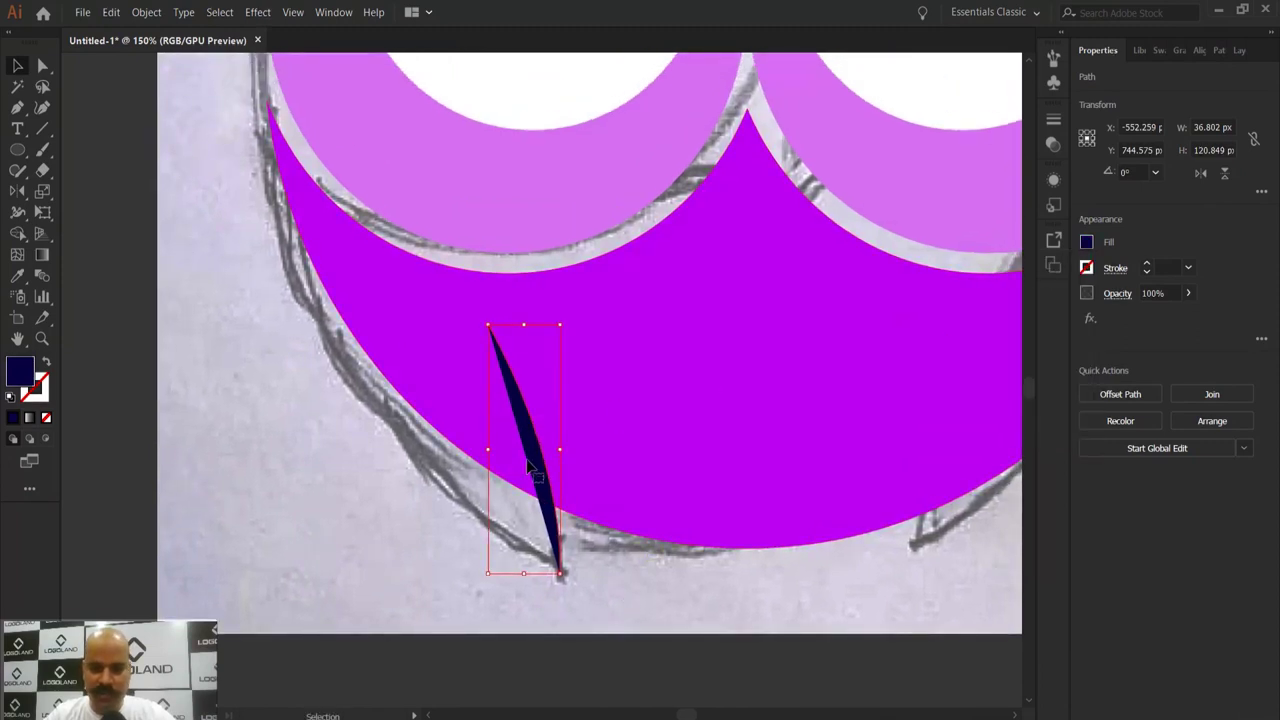
click(46, 363)
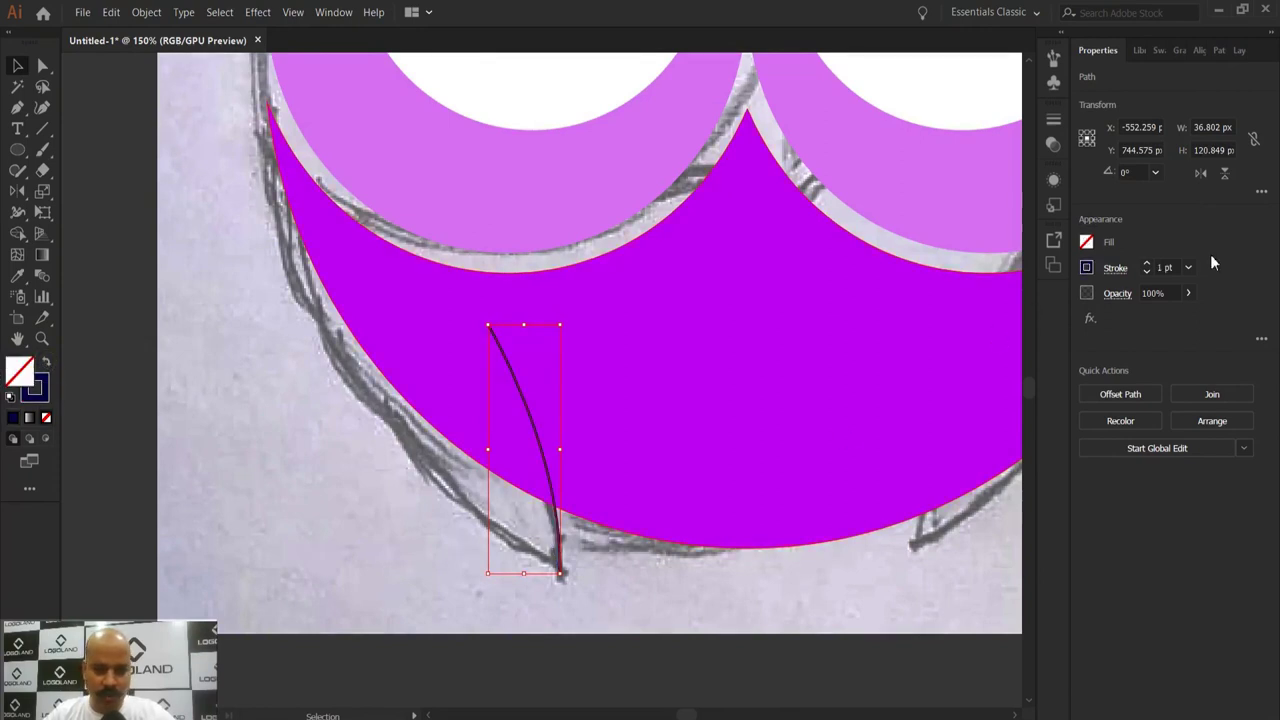
Step: Apply the tapered triangular width profile to the wing curve's stroke and flip it so the upper end is pointed
click(1115, 268)
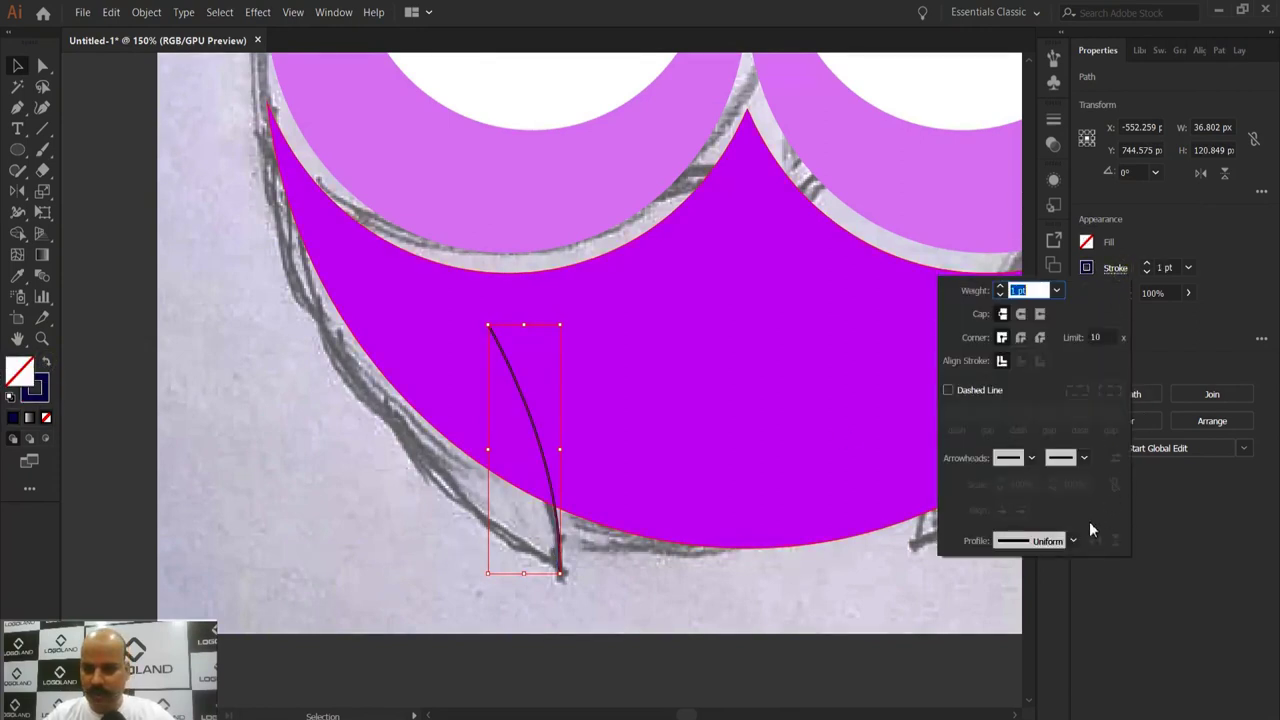
click(1073, 540)
click(1012, 445)
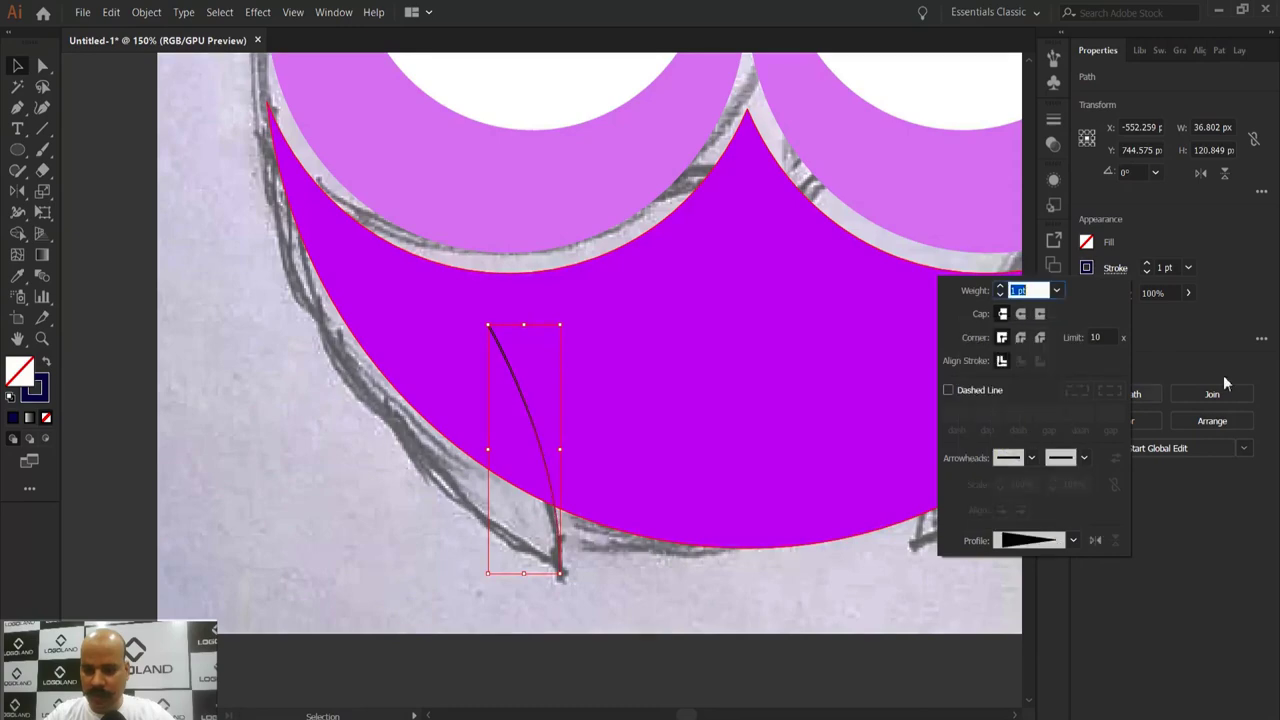
click(1201, 329)
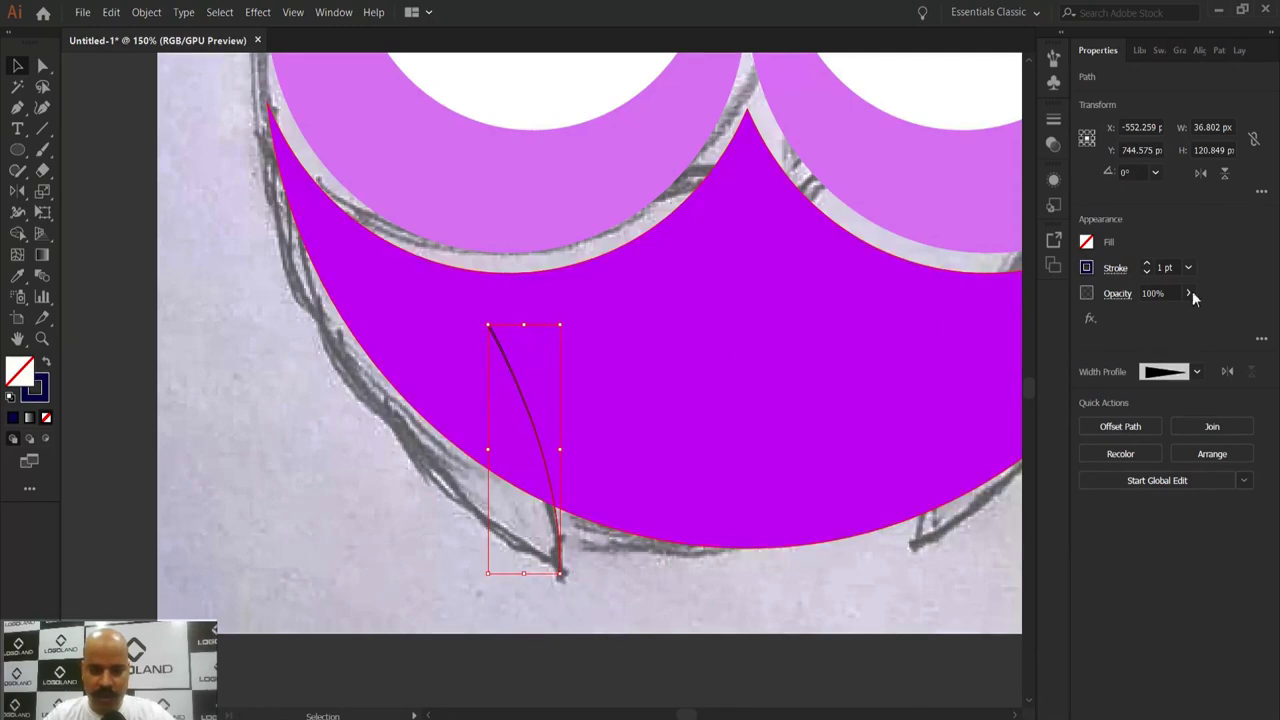
click(1228, 373)
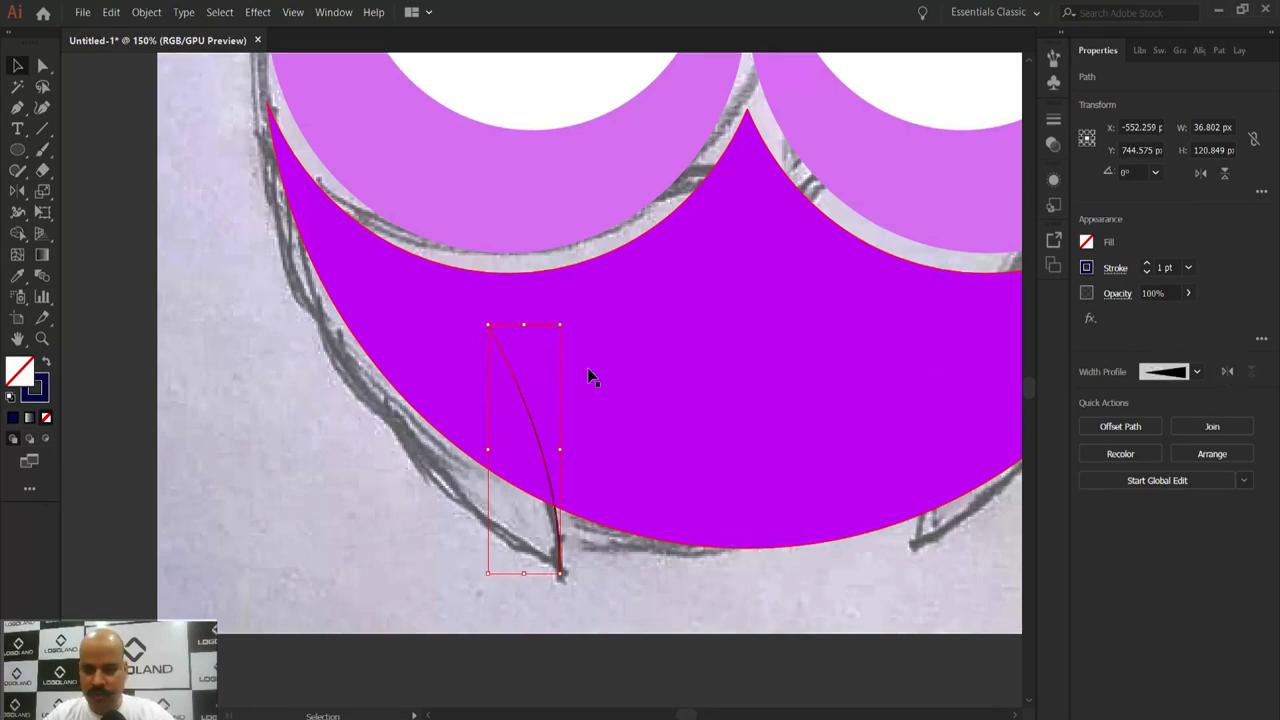
Step: Set the wing curve's stroke weight to 20 pt, check it against the body, and reselect the curve
click(1190, 268)
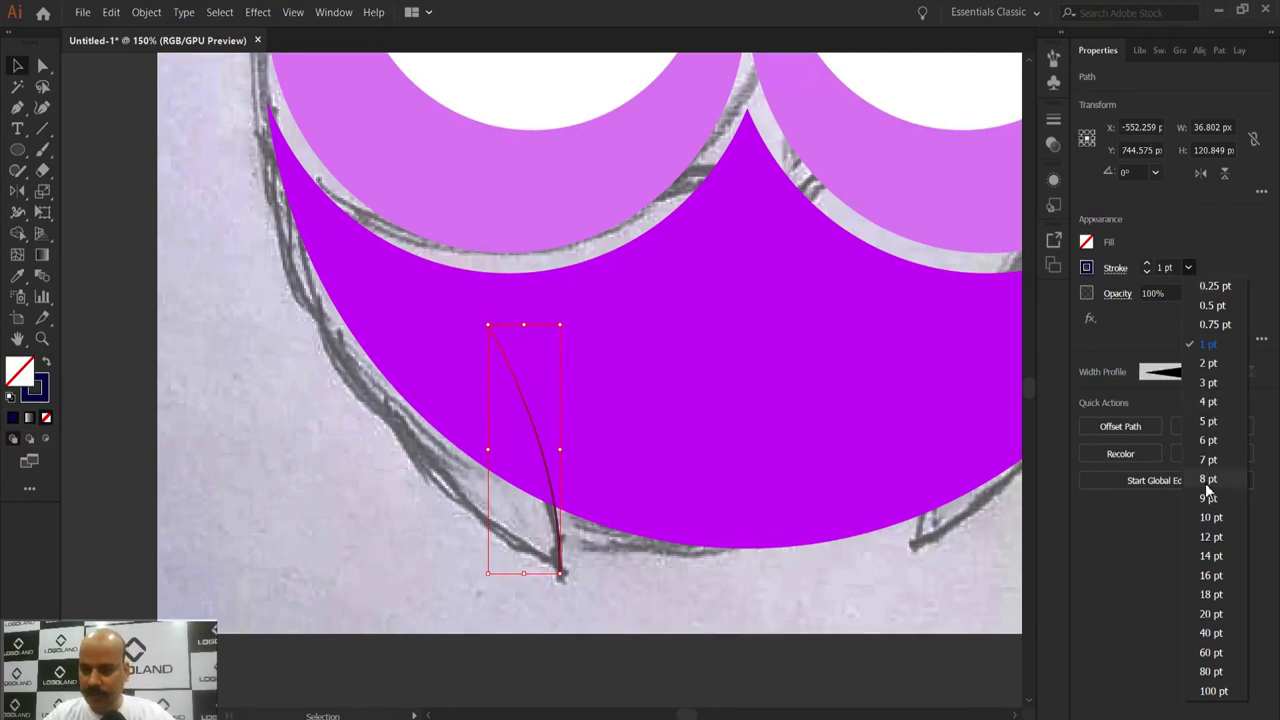
click(1211, 575)
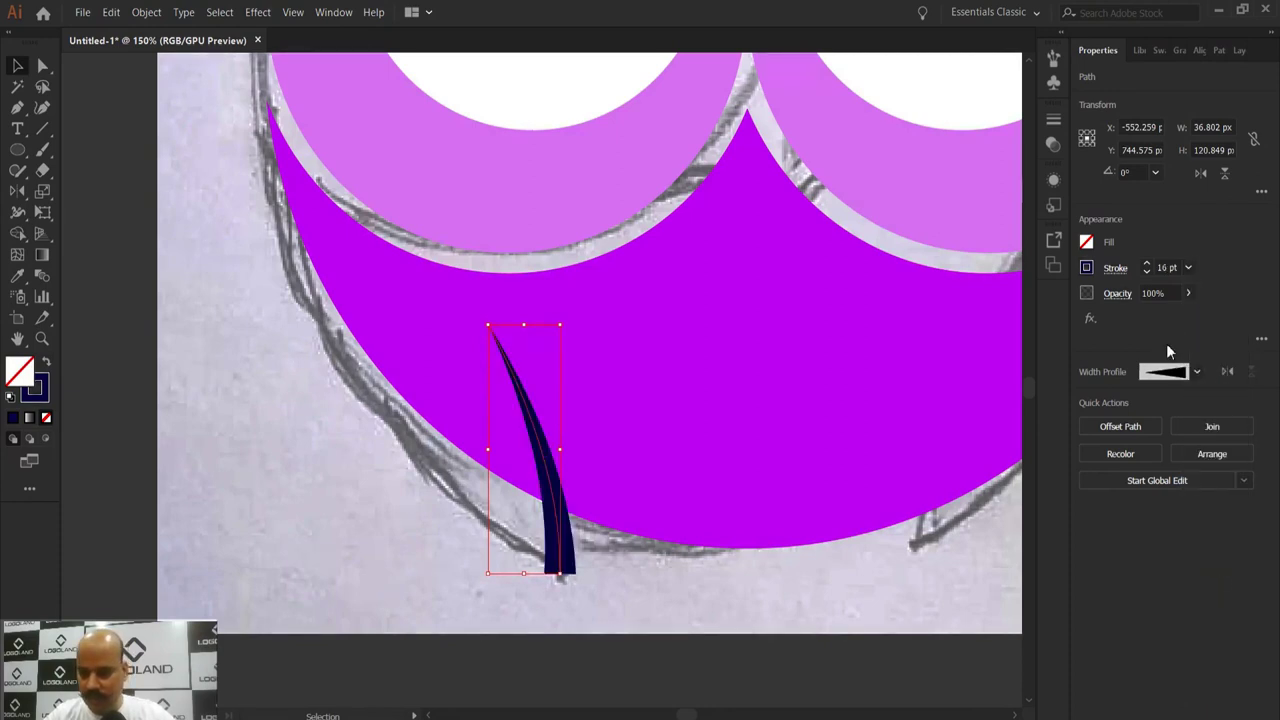
click(1188, 268)
click(1205, 596)
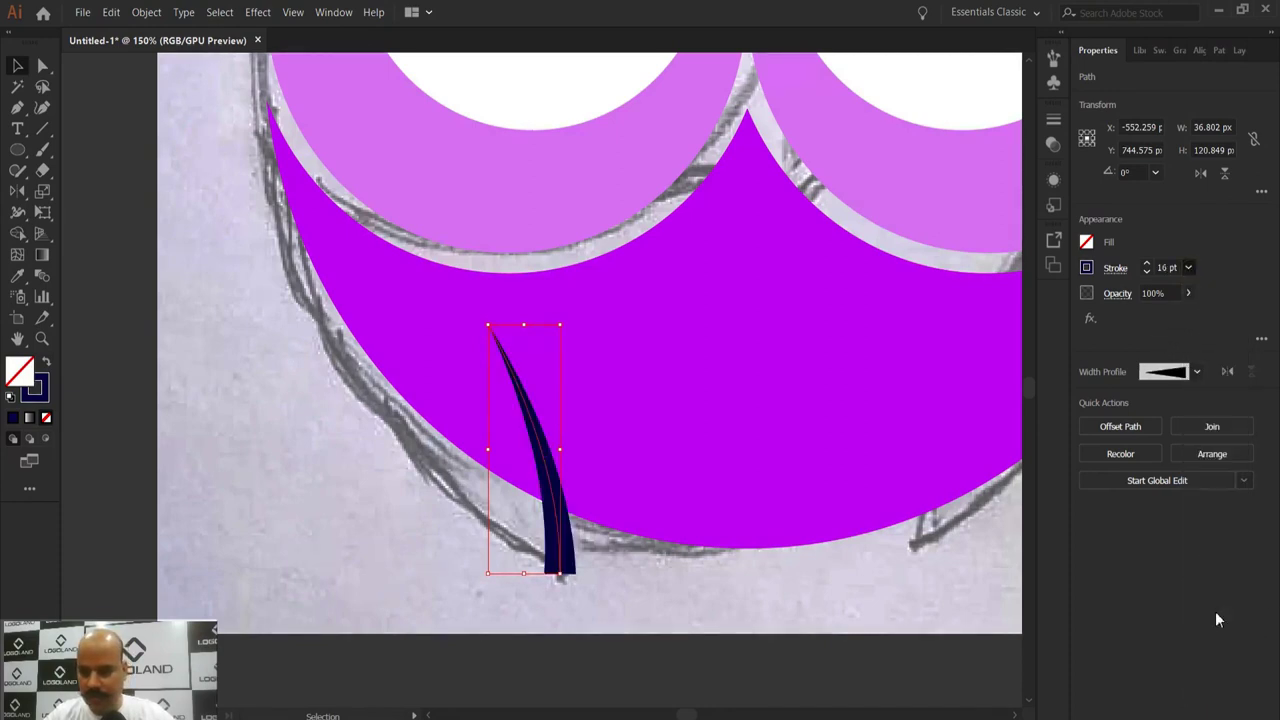
click(713, 623)
scroll(706, 506, down, 3)
scroll(726, 563, up, 2)
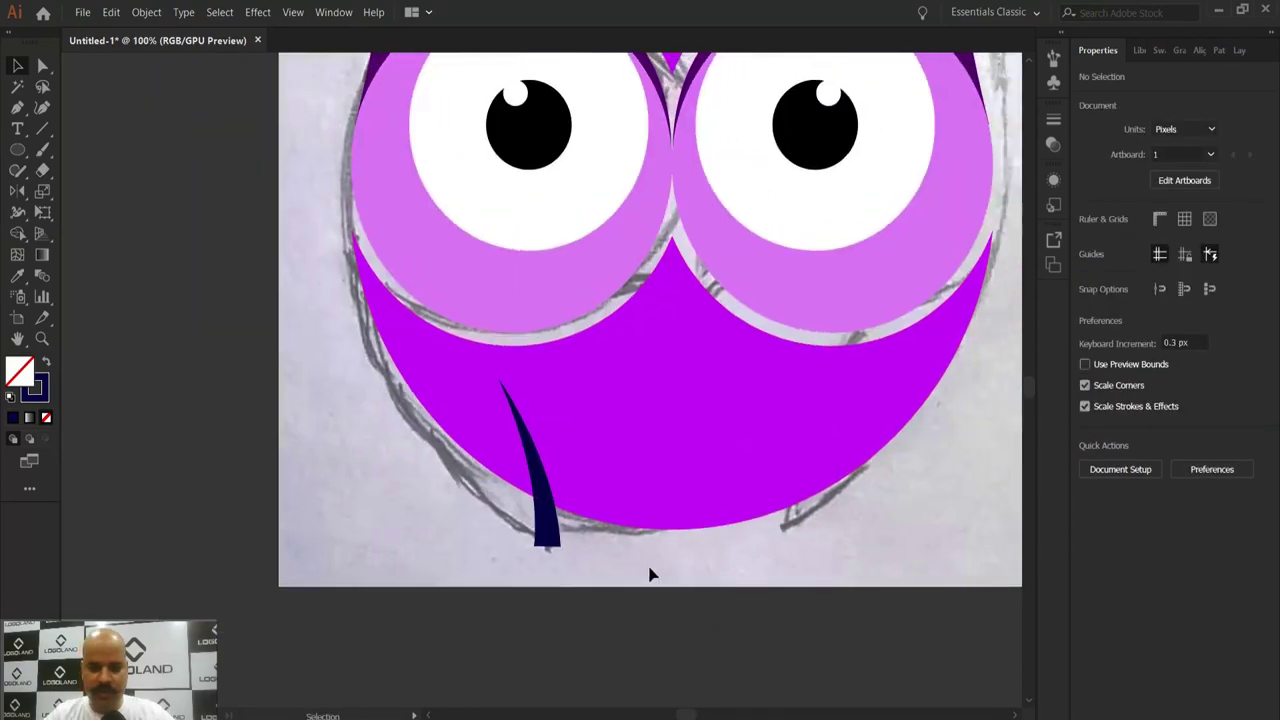
click(543, 512)
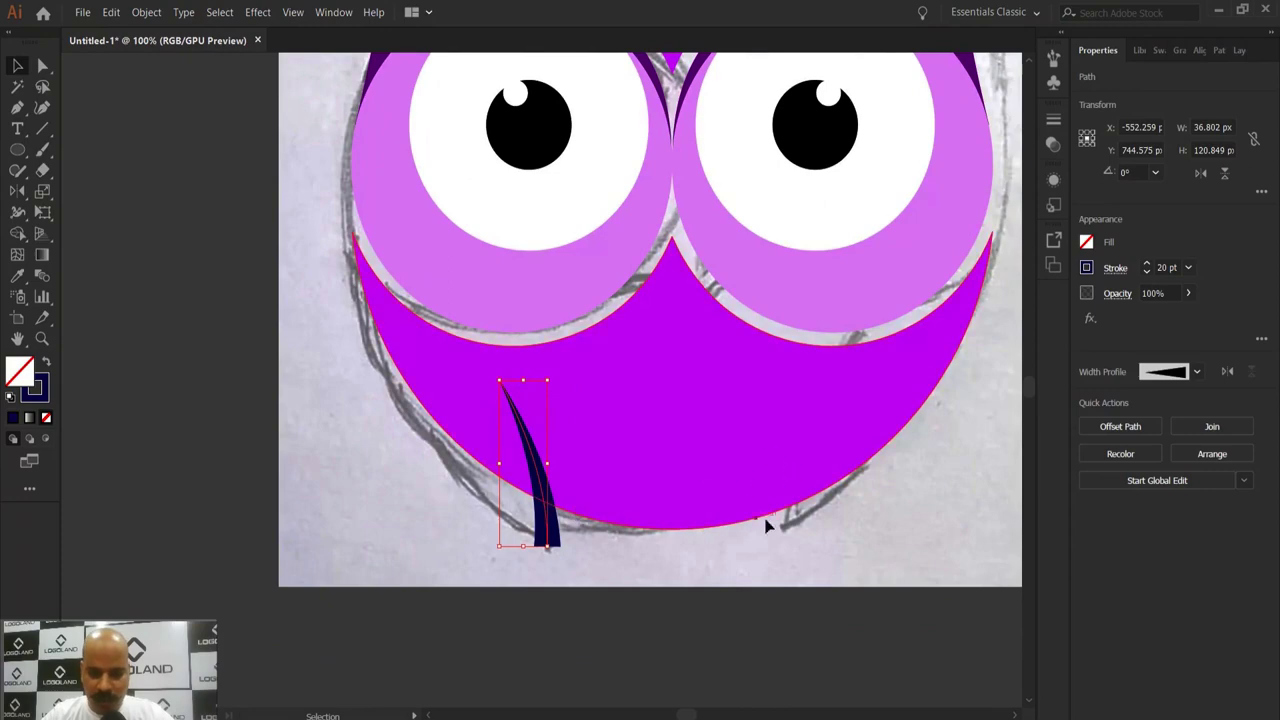
scroll(740, 515, up, 2)
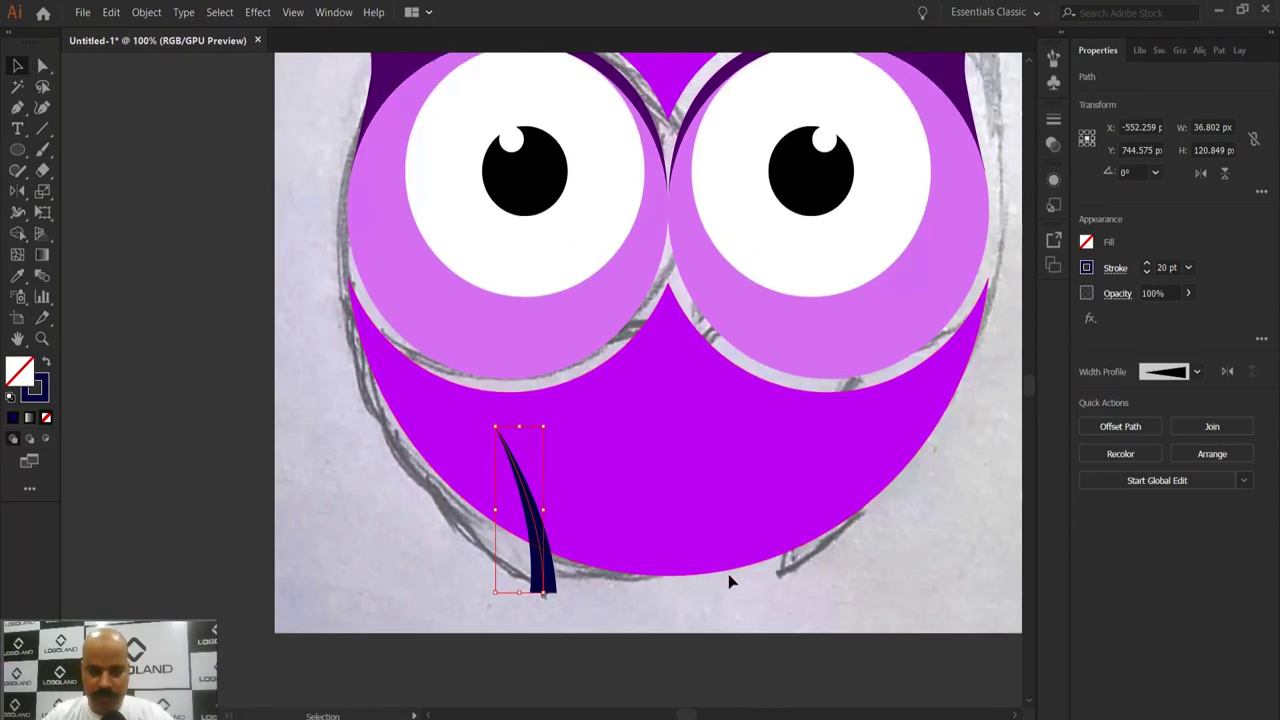
scroll(668, 474, down, 1)
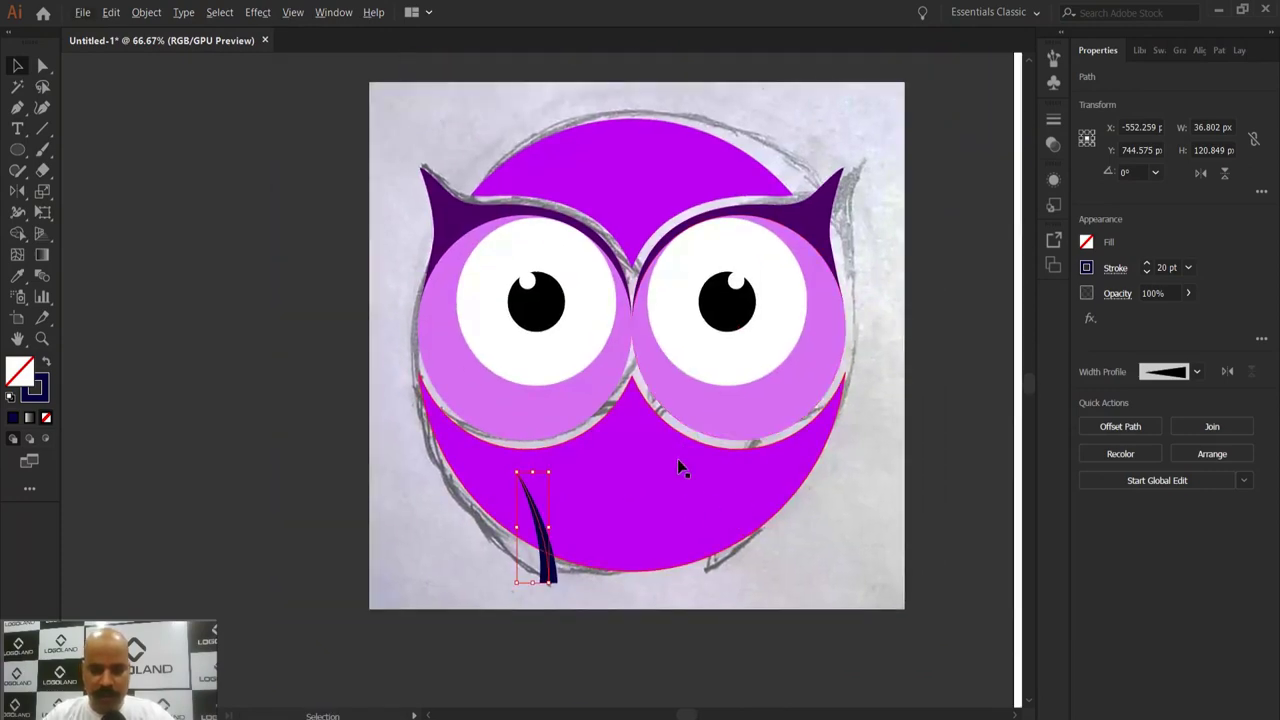
drag(702, 564, 700, 557)
click(705, 598)
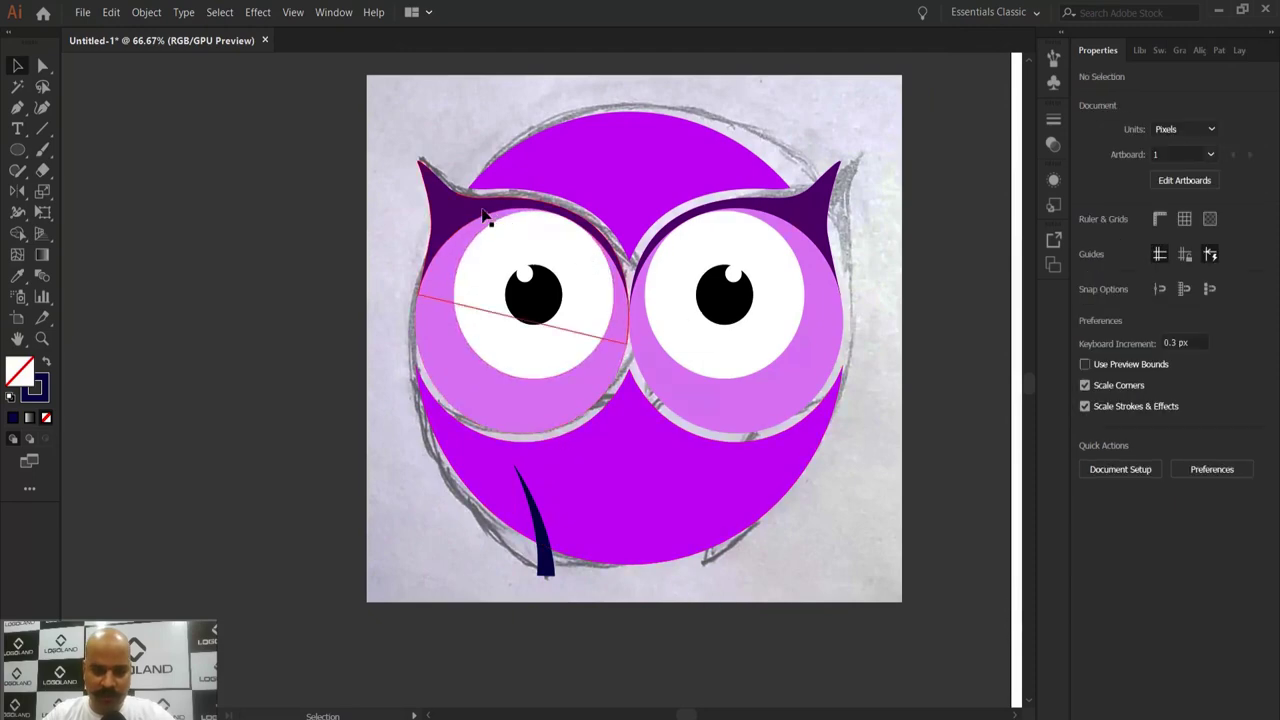
scroll(586, 290, down, 1)
scroll(598, 240, up, 2)
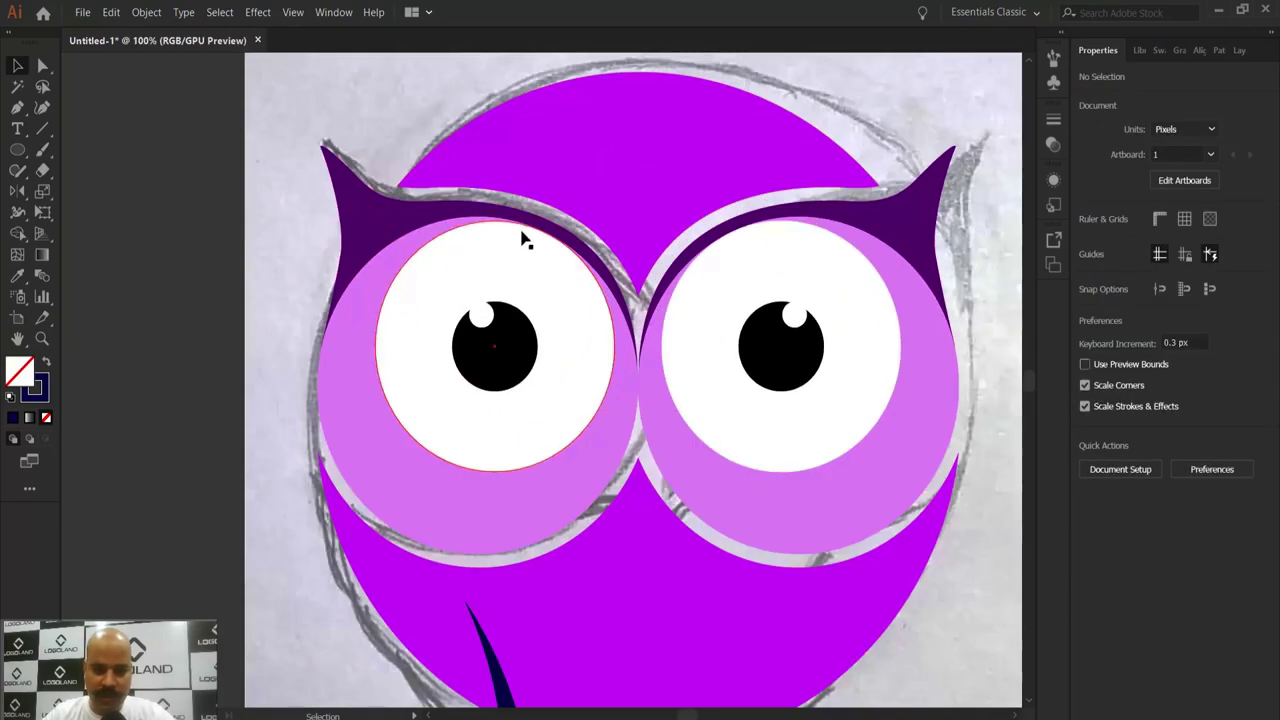
key(ctrl+minus)
scroll(645, 607, down, 3)
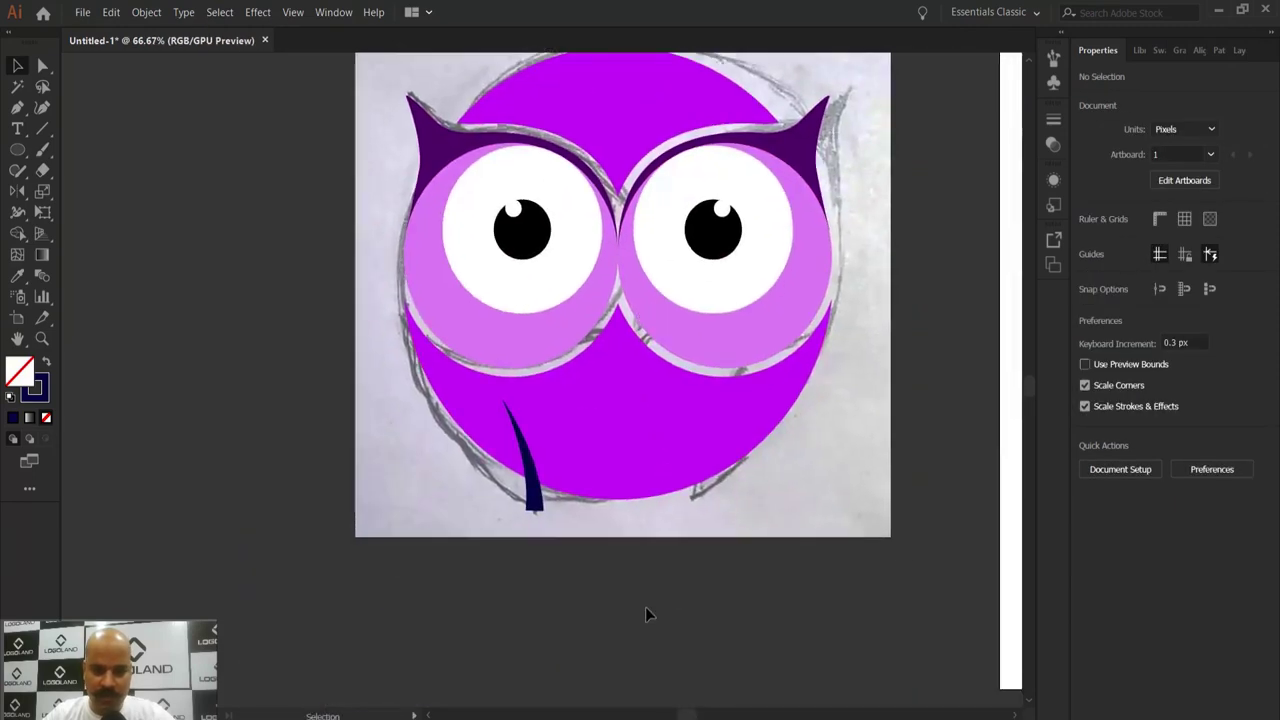
Step: Reflect a copy of the tapered wing stroke across the vertical axis through the owl body's bottom centre point
click(534, 493)
drag(679, 549, 700, 598)
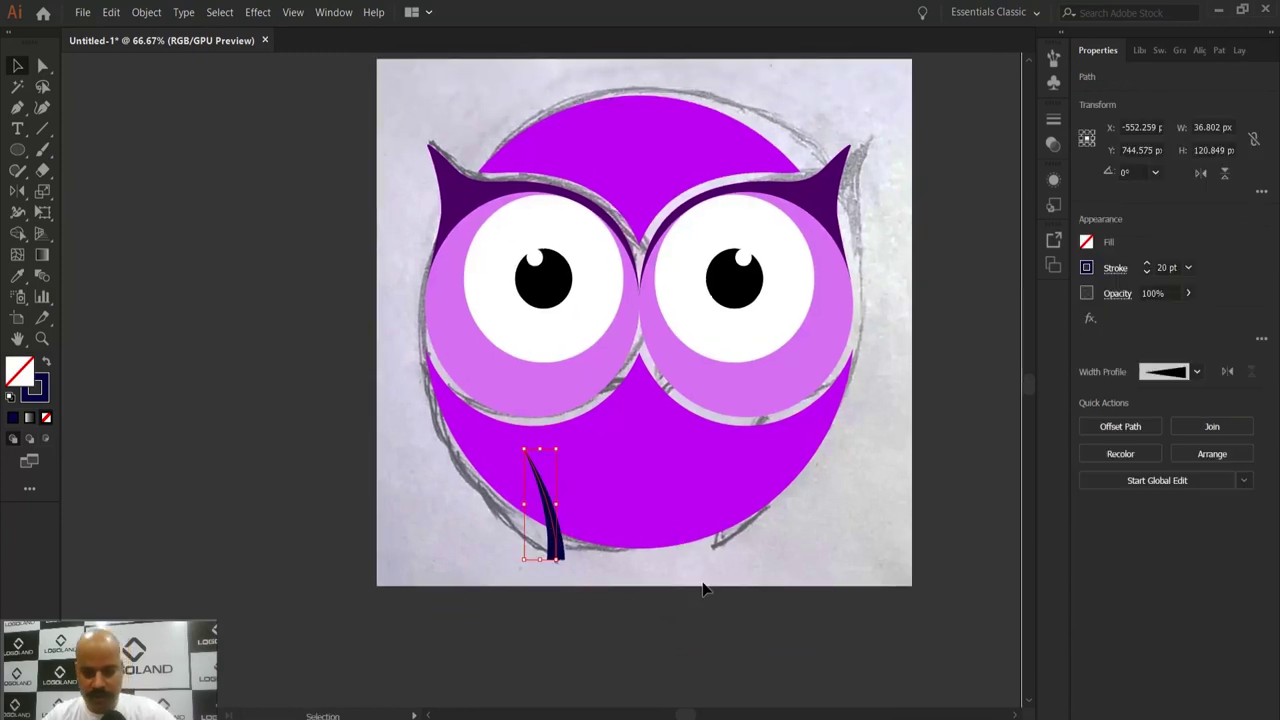
key(o)
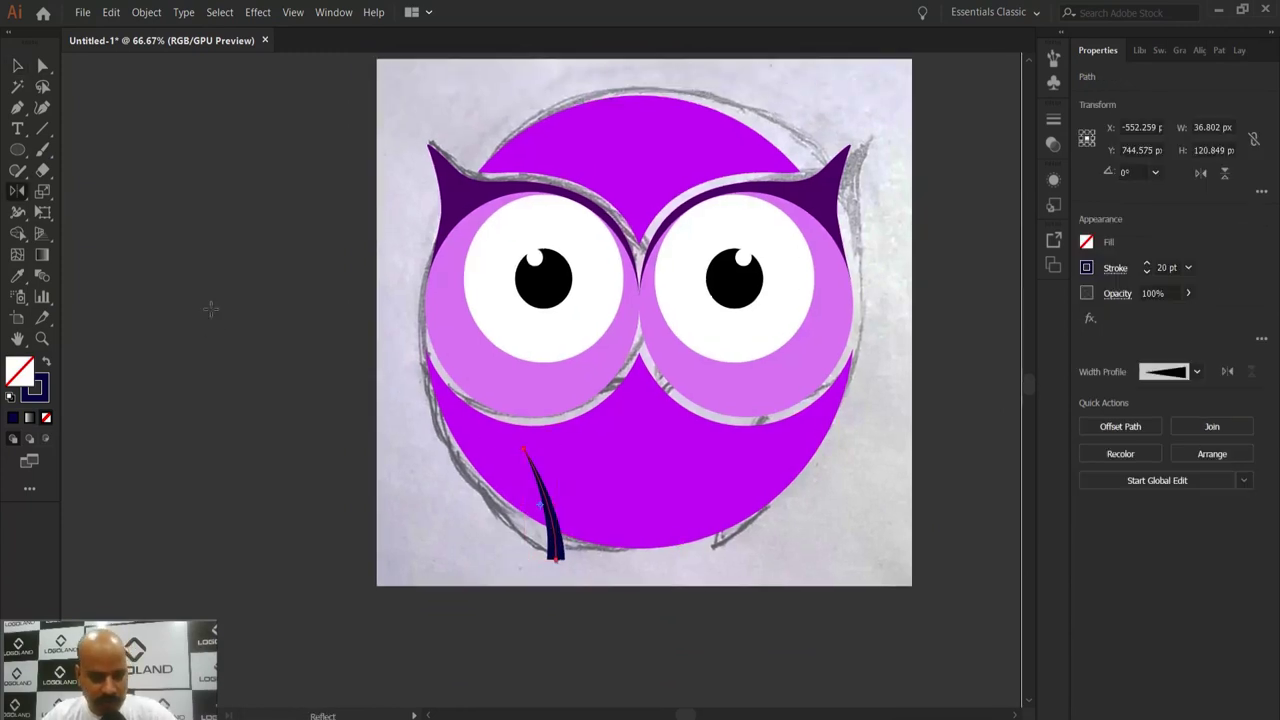
scroll(643, 526, up, 1)
mouse_move(642, 573)
mouse_down()
mouse_move(650, 603)
mouse_move(652, 587)
mouse_up()
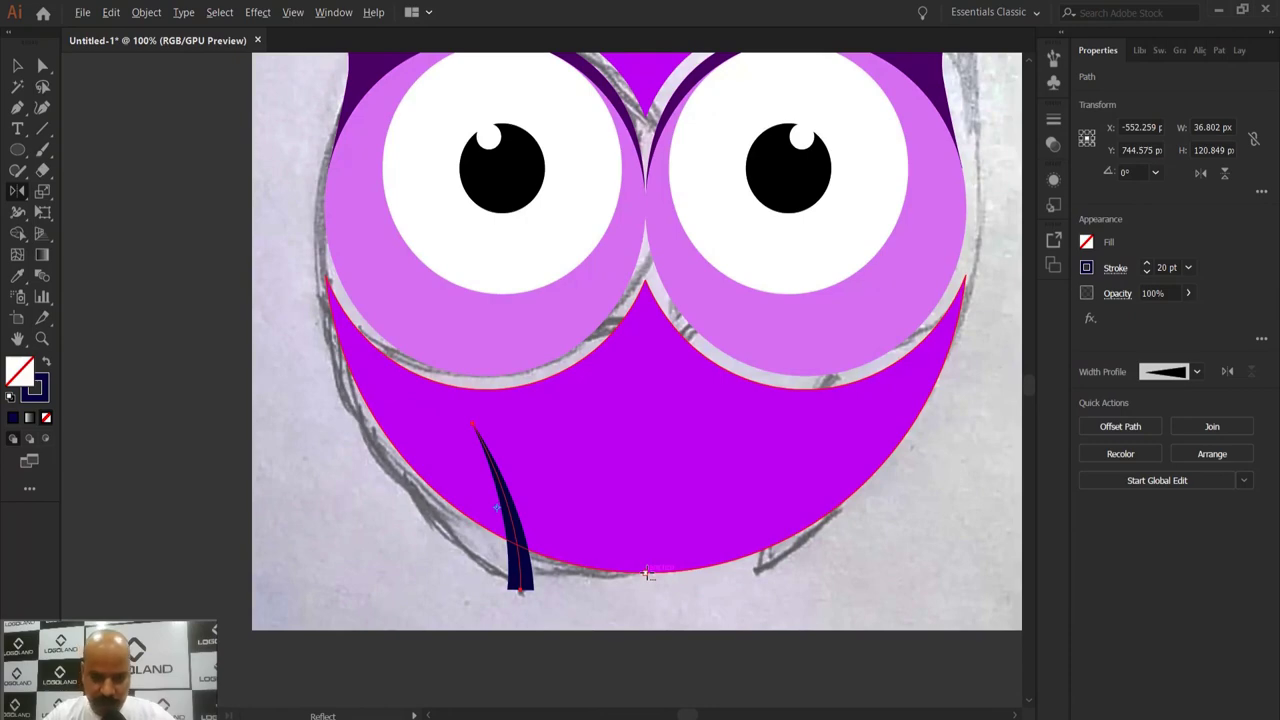
alt+click(647, 574)
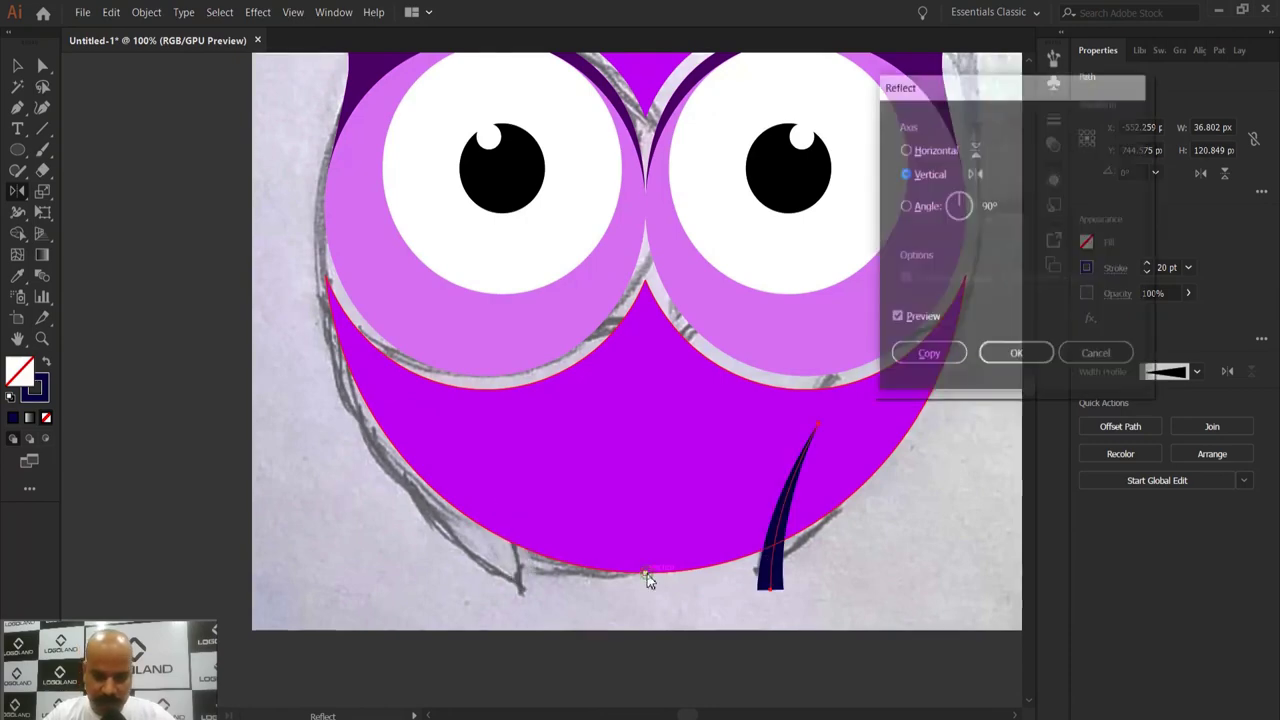
click(929, 357)
key(v)
click(870, 522)
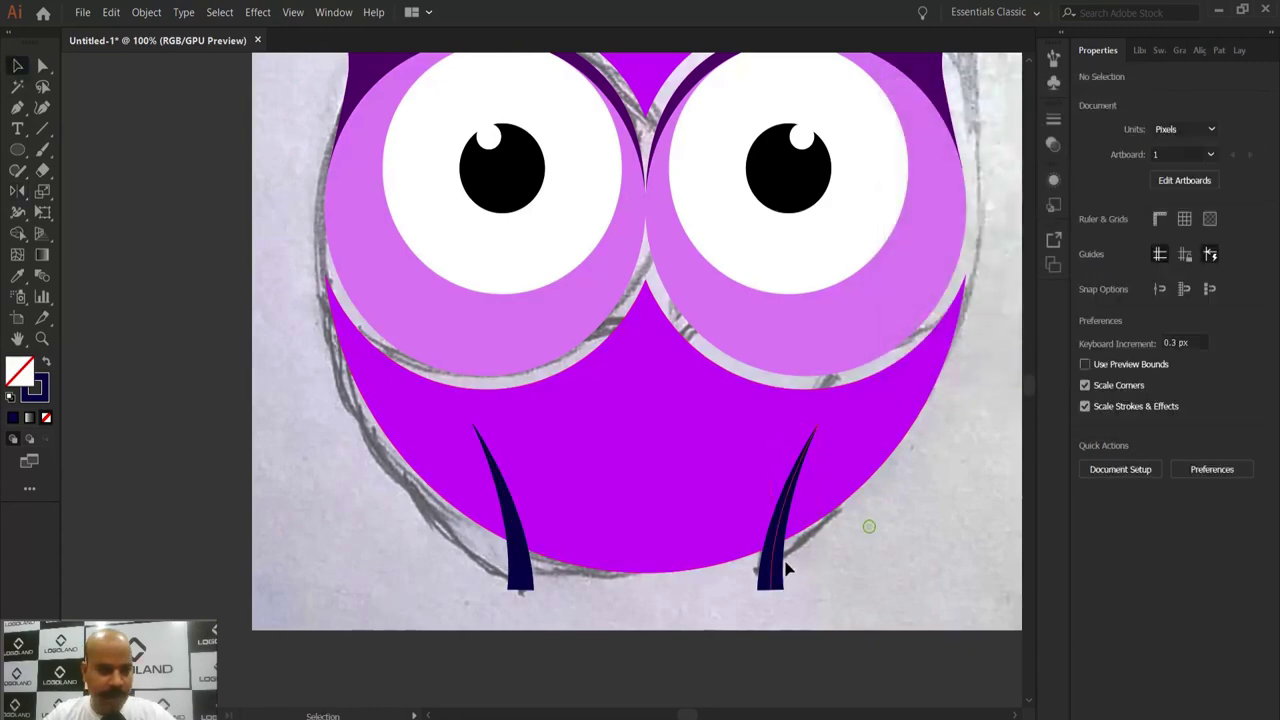
Step: Expand the appearance of both tapered wing strokes into filled shapes
click(781, 570)
shift+click(521, 578)
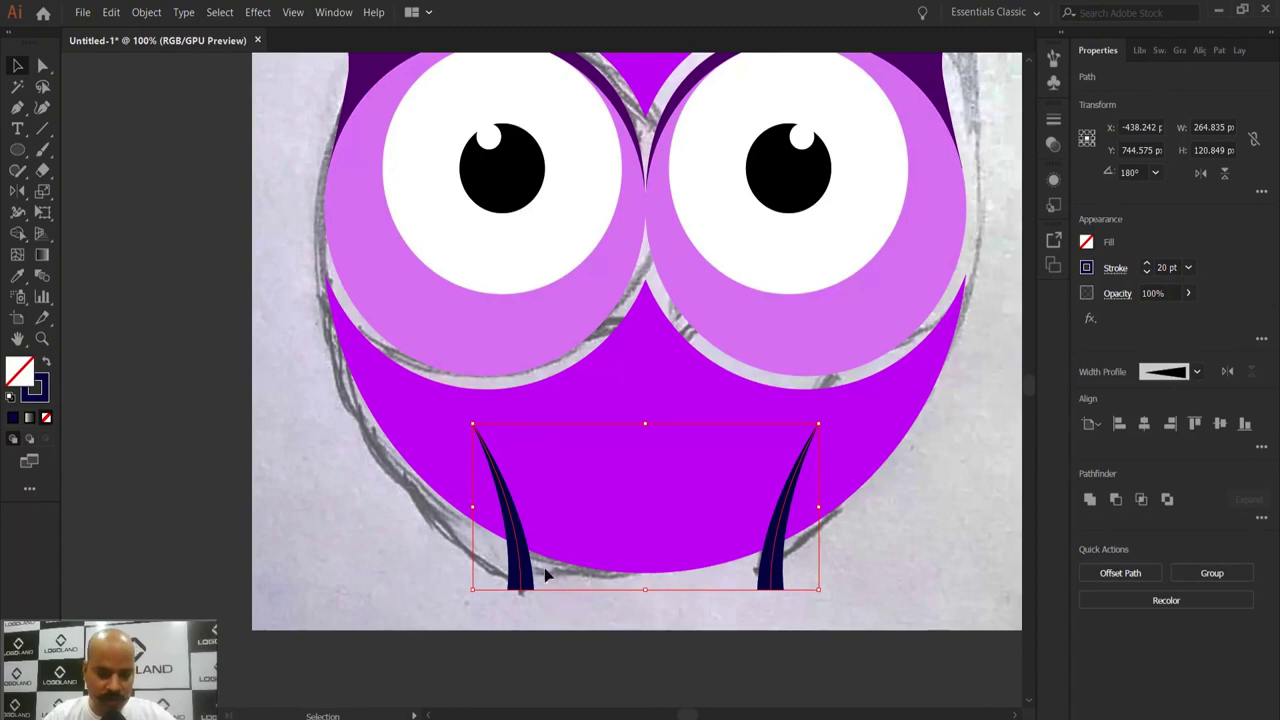
click(146, 12)
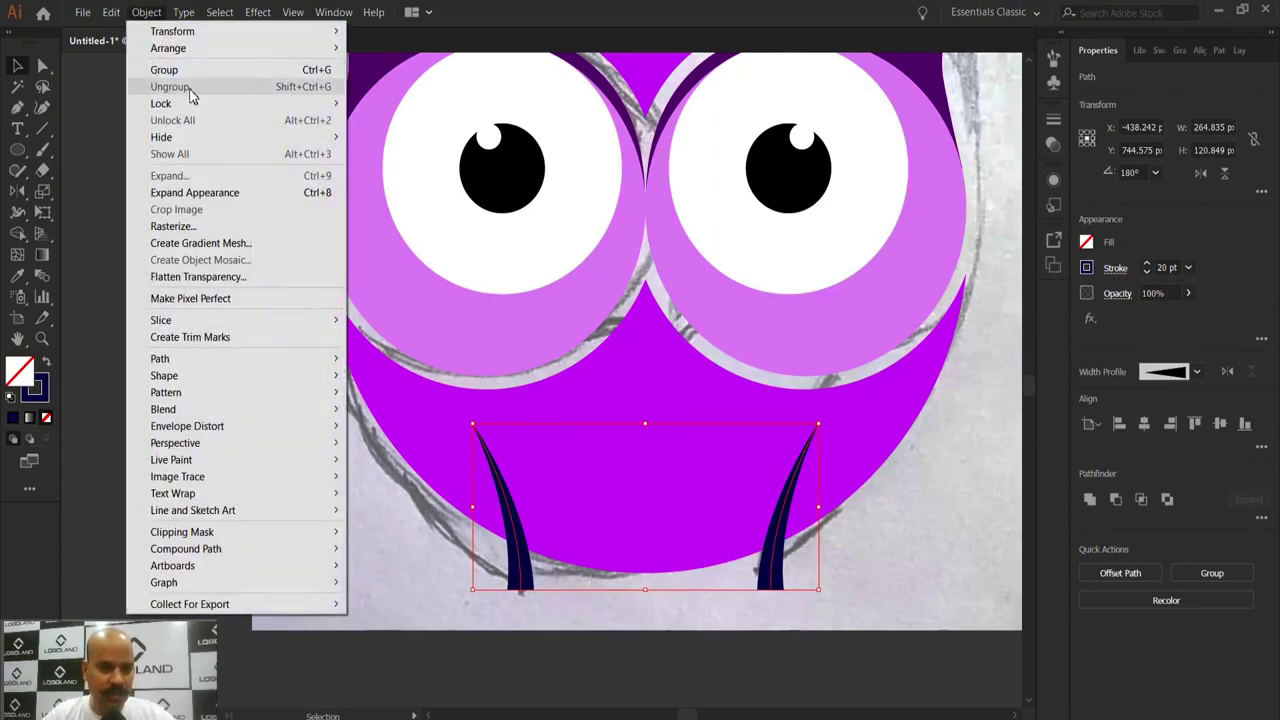
click(224, 193)
click(879, 543)
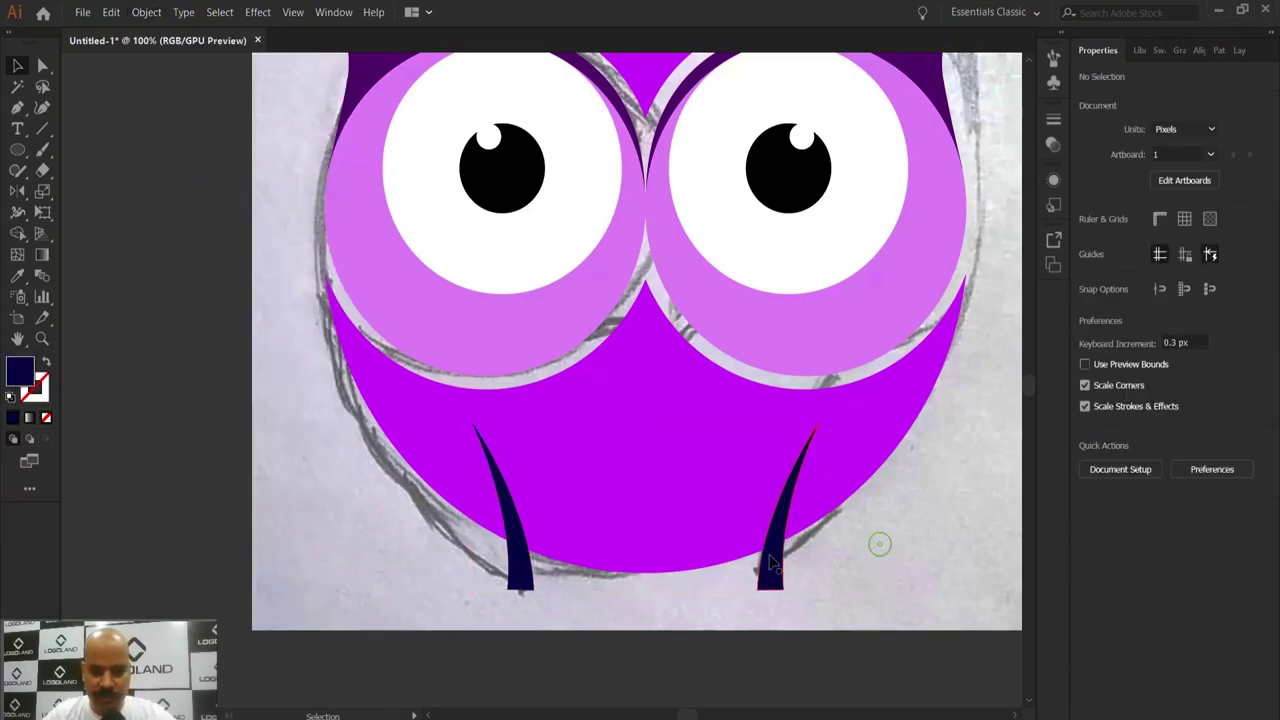
Step: Cut both tapered wing shapes out of the purple owl body with the Shape Builder
click(770, 563)
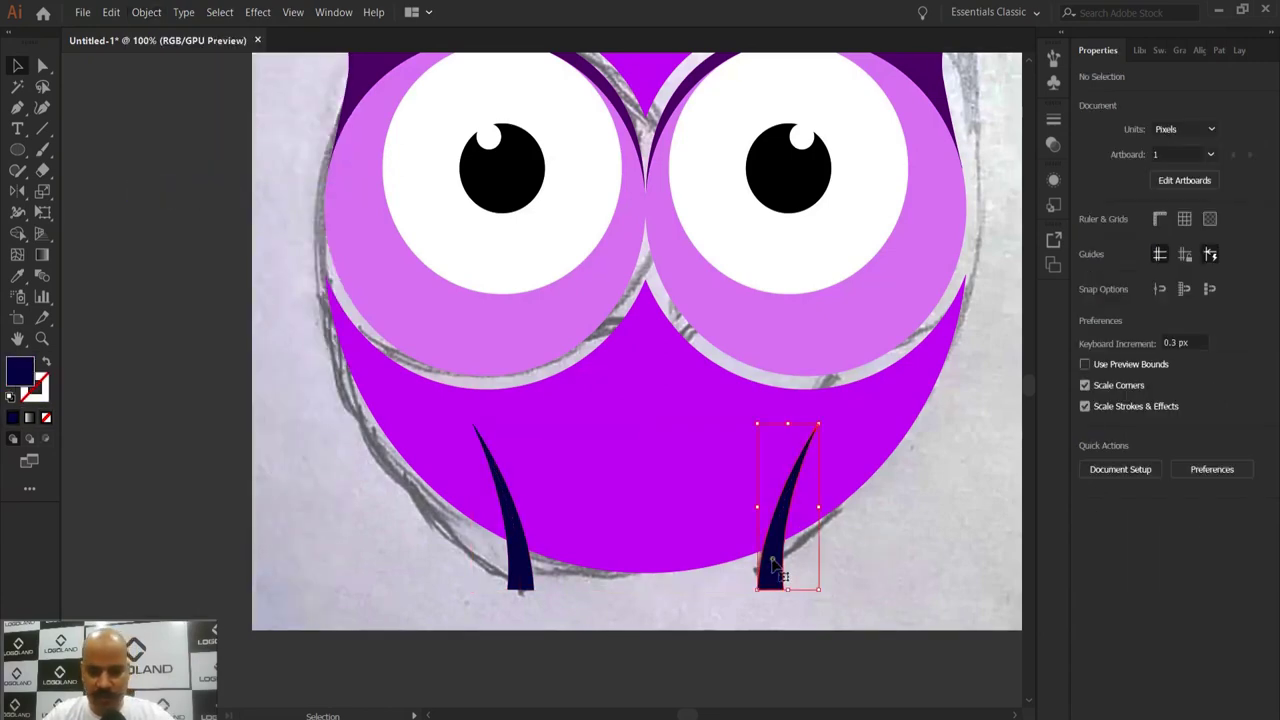
shift+click(527, 578)
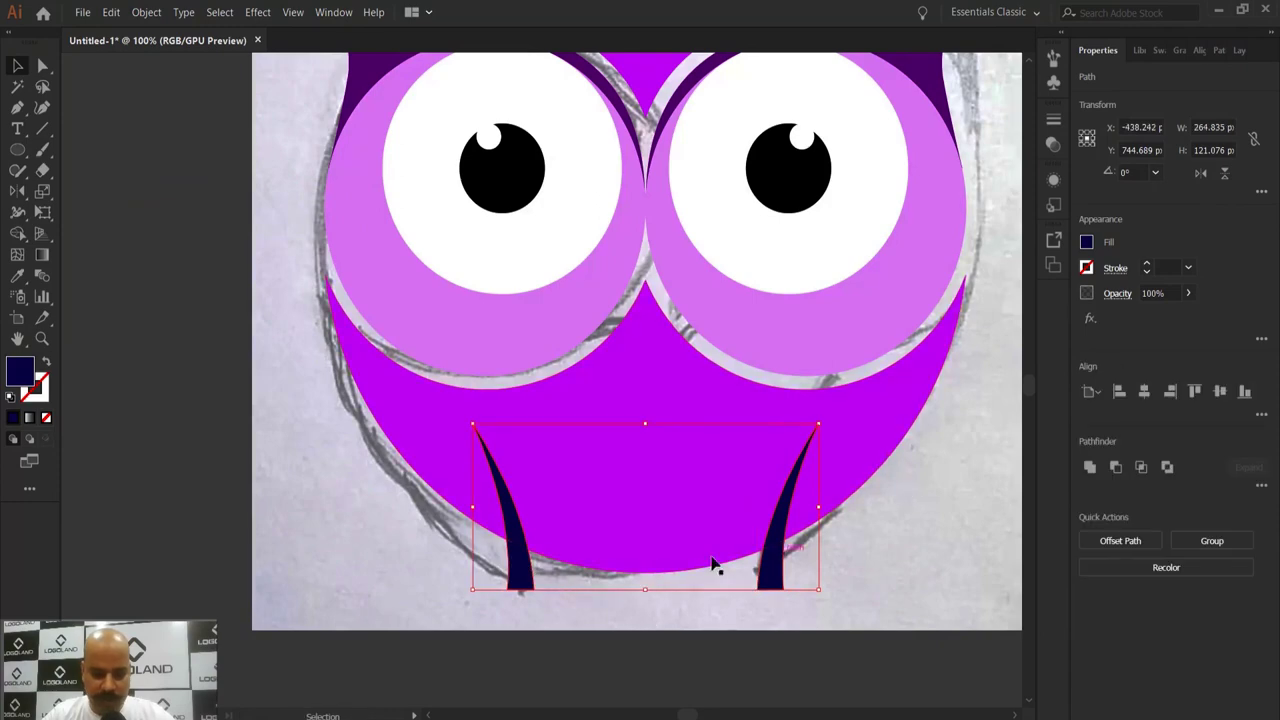
shift+click(895, 450)
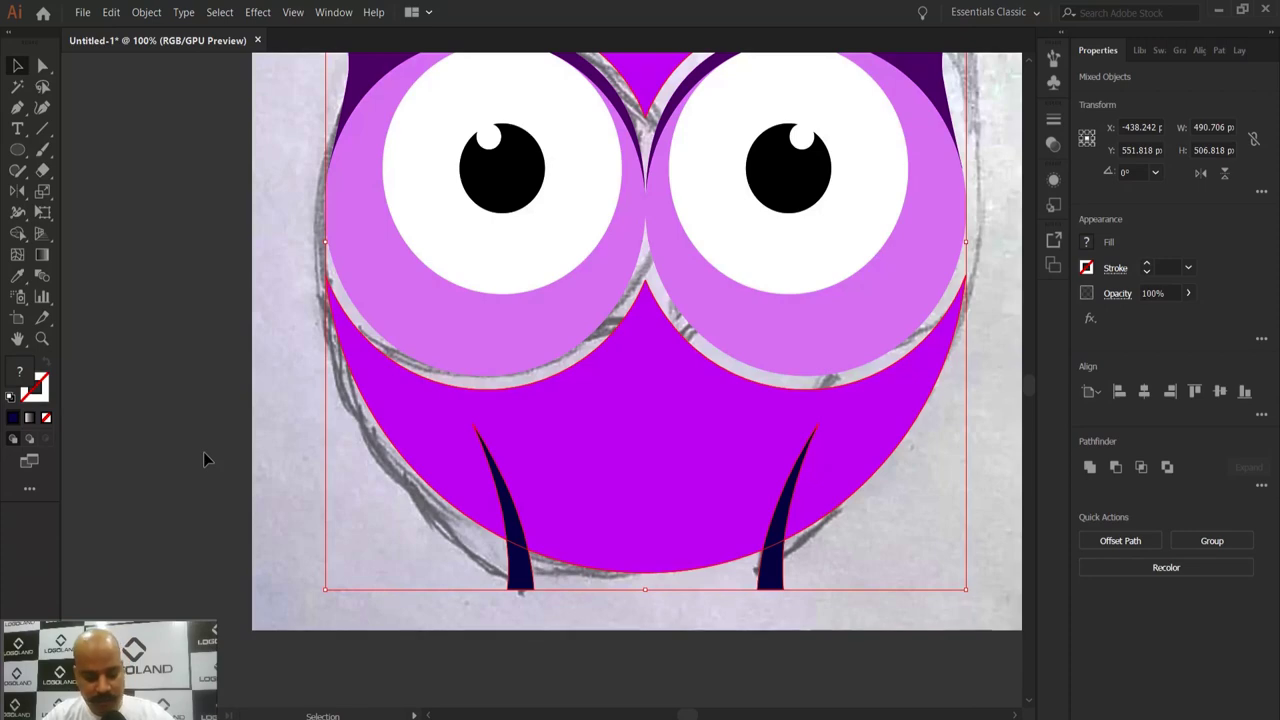
click(17, 233)
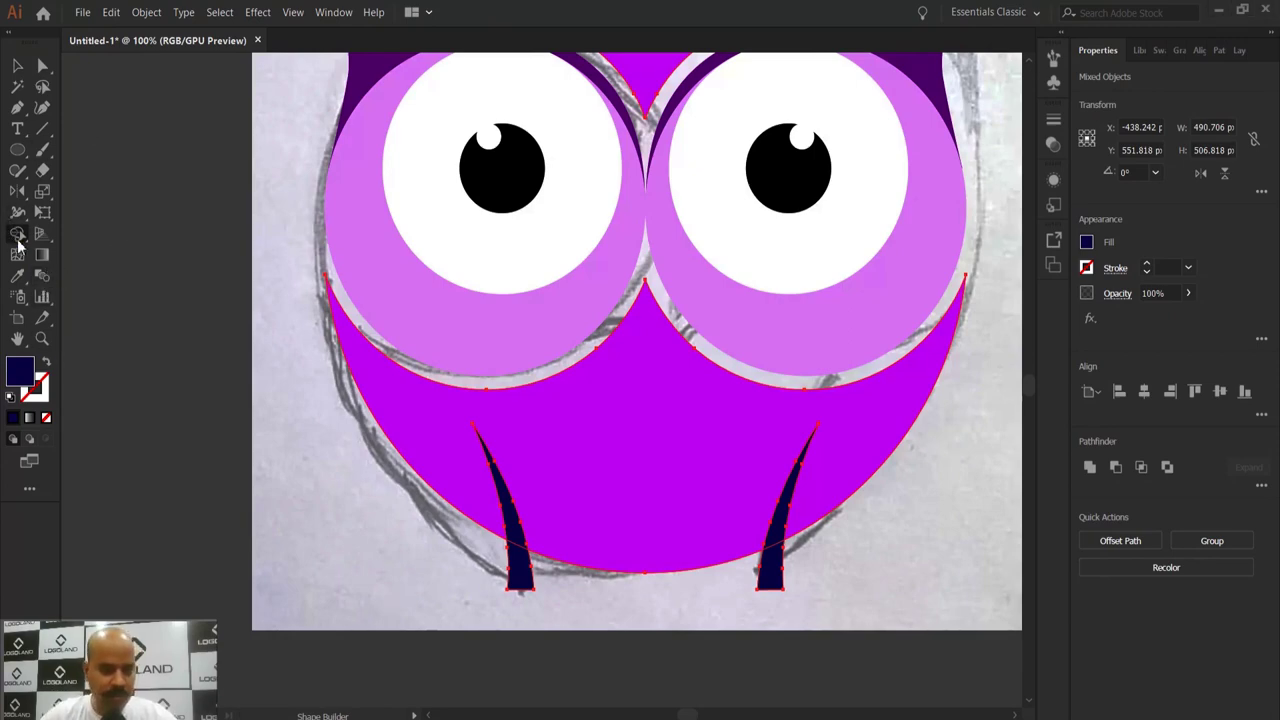
mouse_move(18, 244)
mouse_down()
mouse_move(58, 260)
mouse_move(121, 235)
mouse_up()
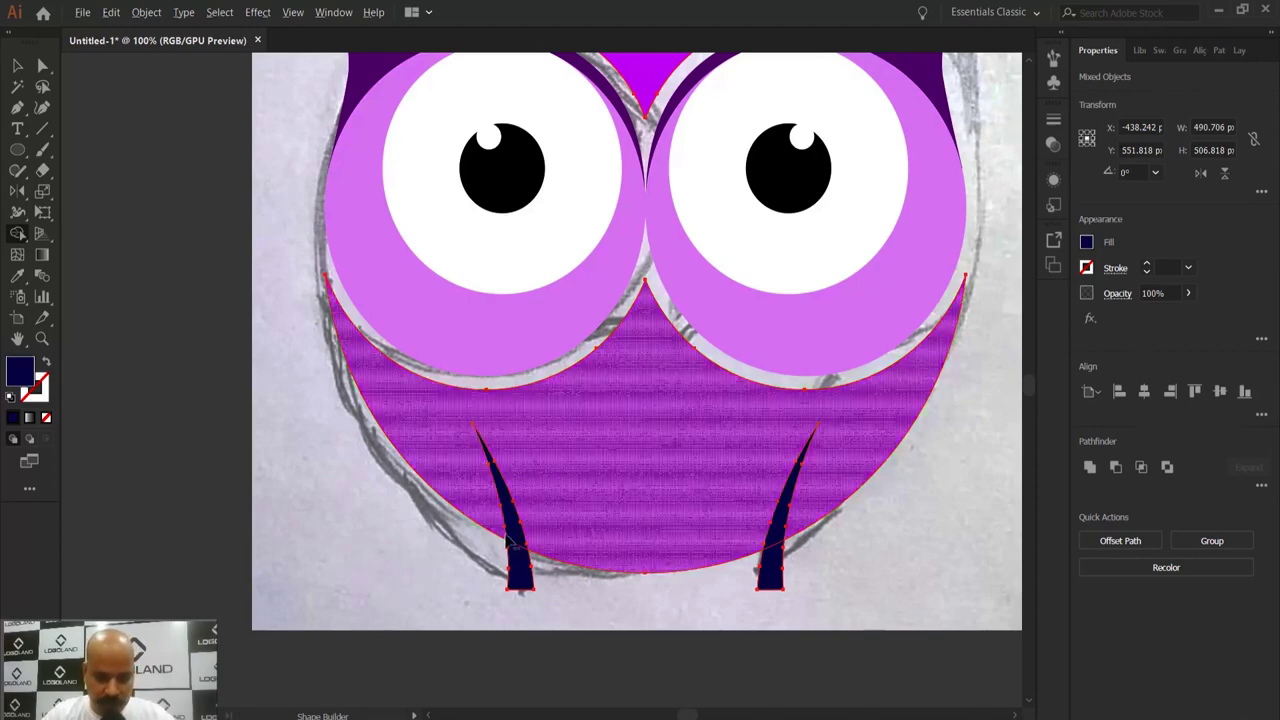
alt+click(520, 592)
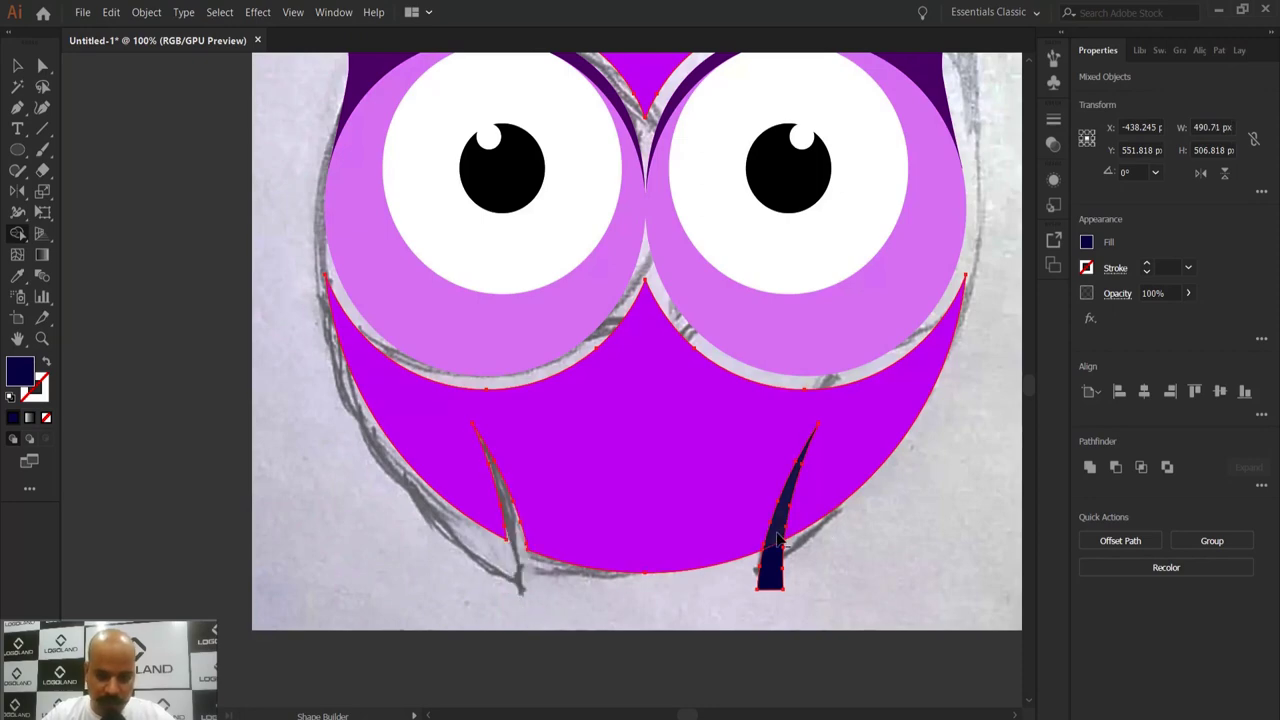
alt+click(779, 587)
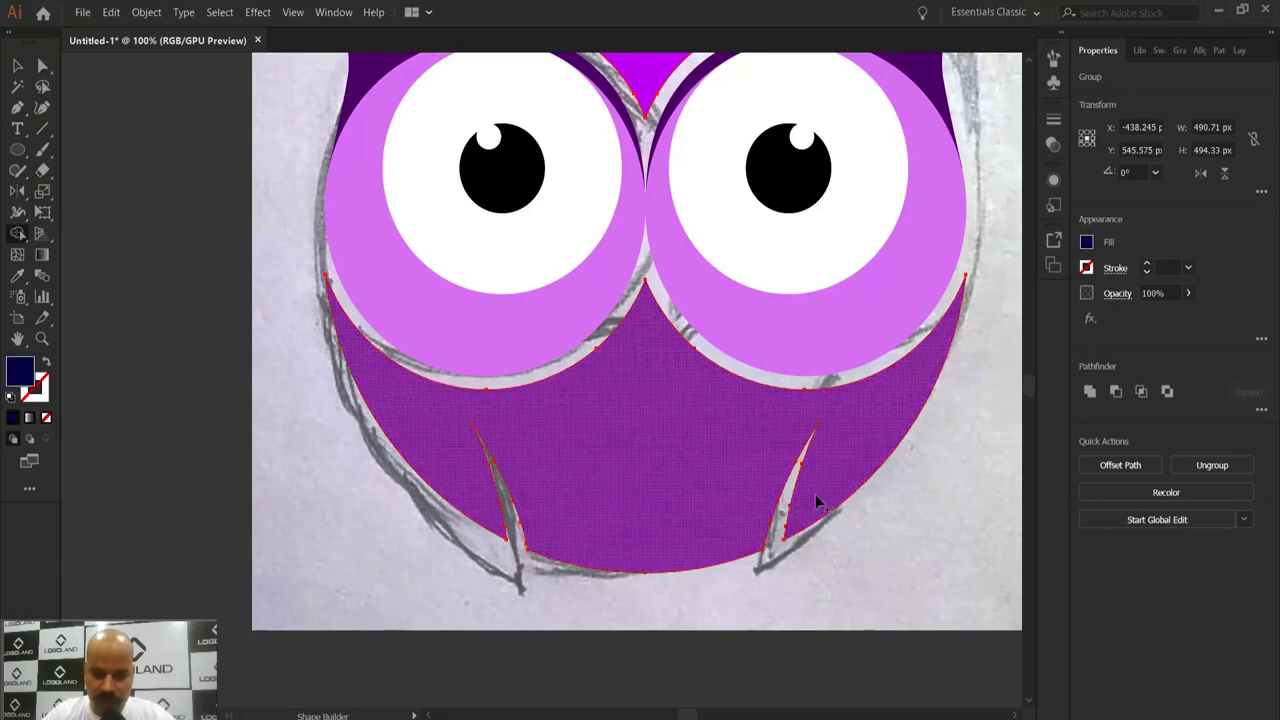
key(ctrl+minus)
click(18, 66)
click(270, 286)
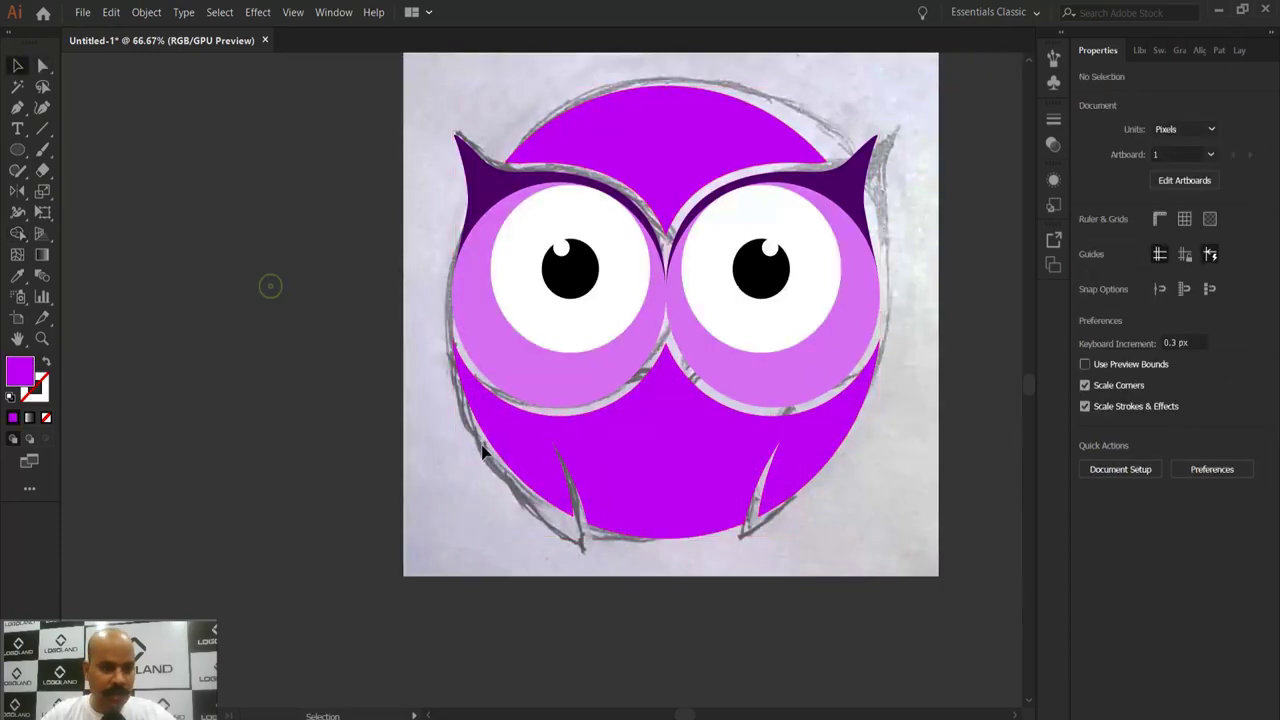
Step: Compare the wing cut-outs and body edge with the pencil sketch in Outline view, then return to Preview
key(ctrl+y)
scroll(586, 486, up, 2)
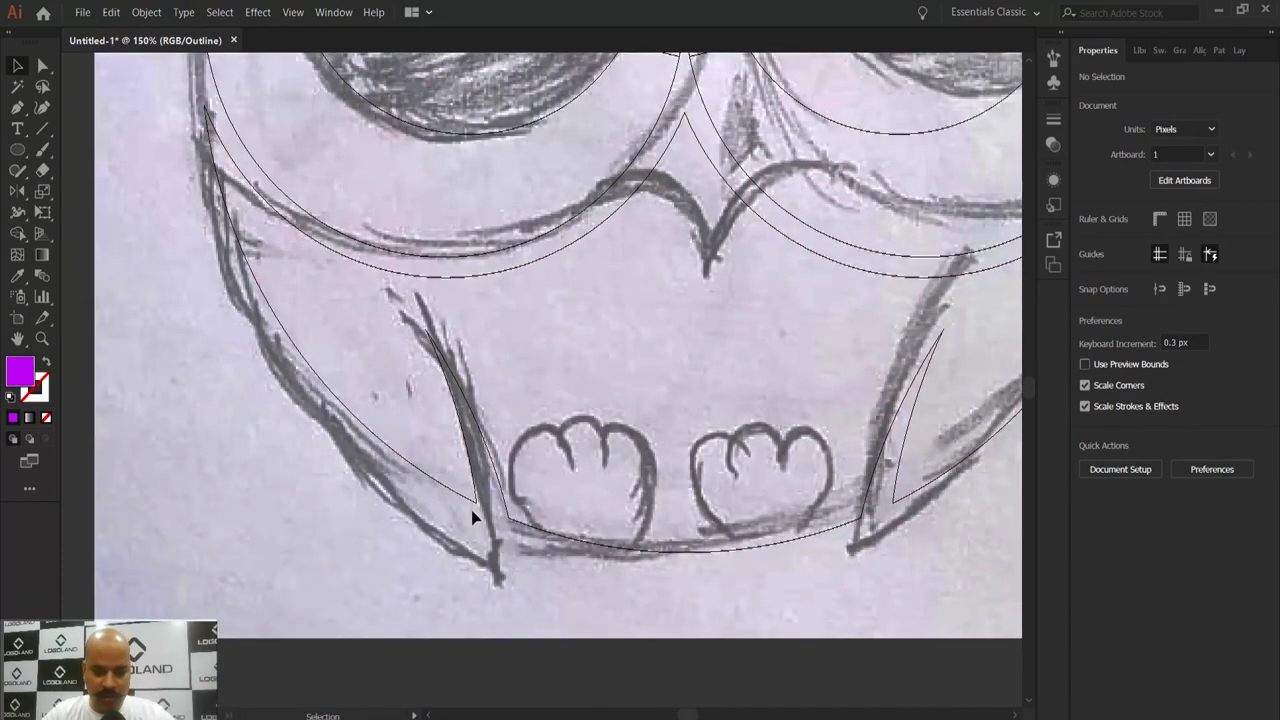
scroll(512, 522, down, 1)
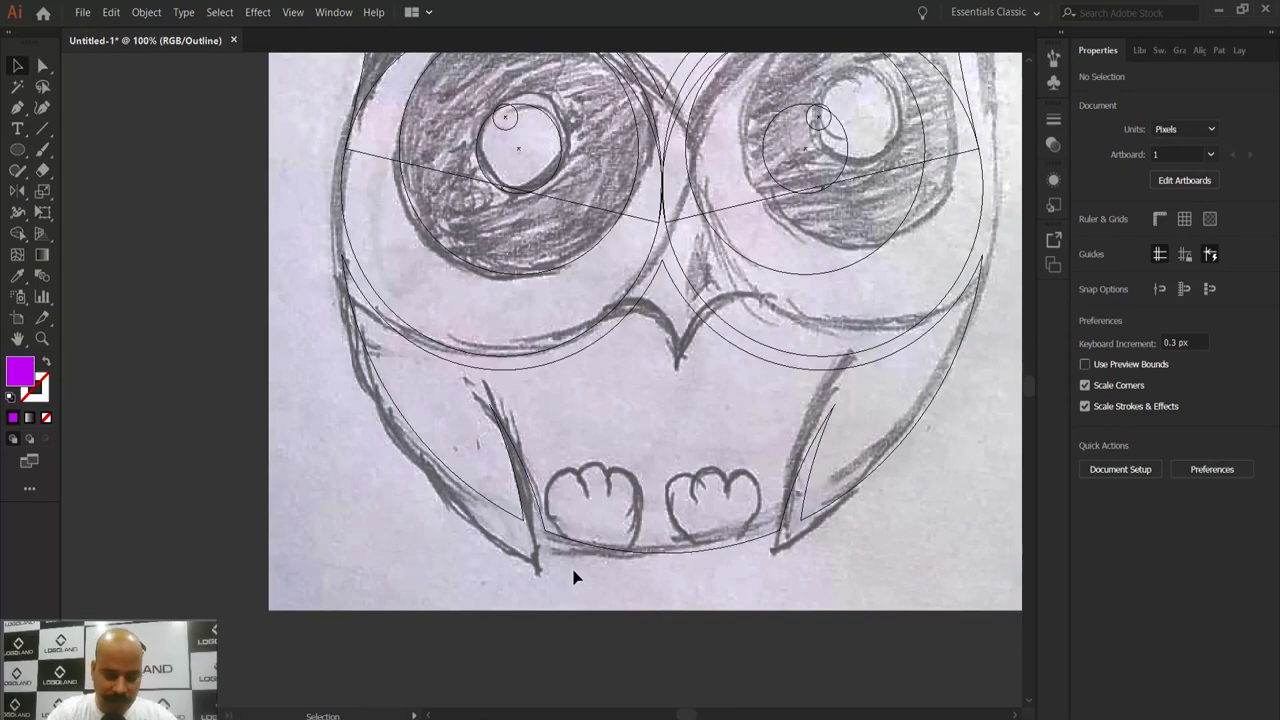
key(ctrl+y)
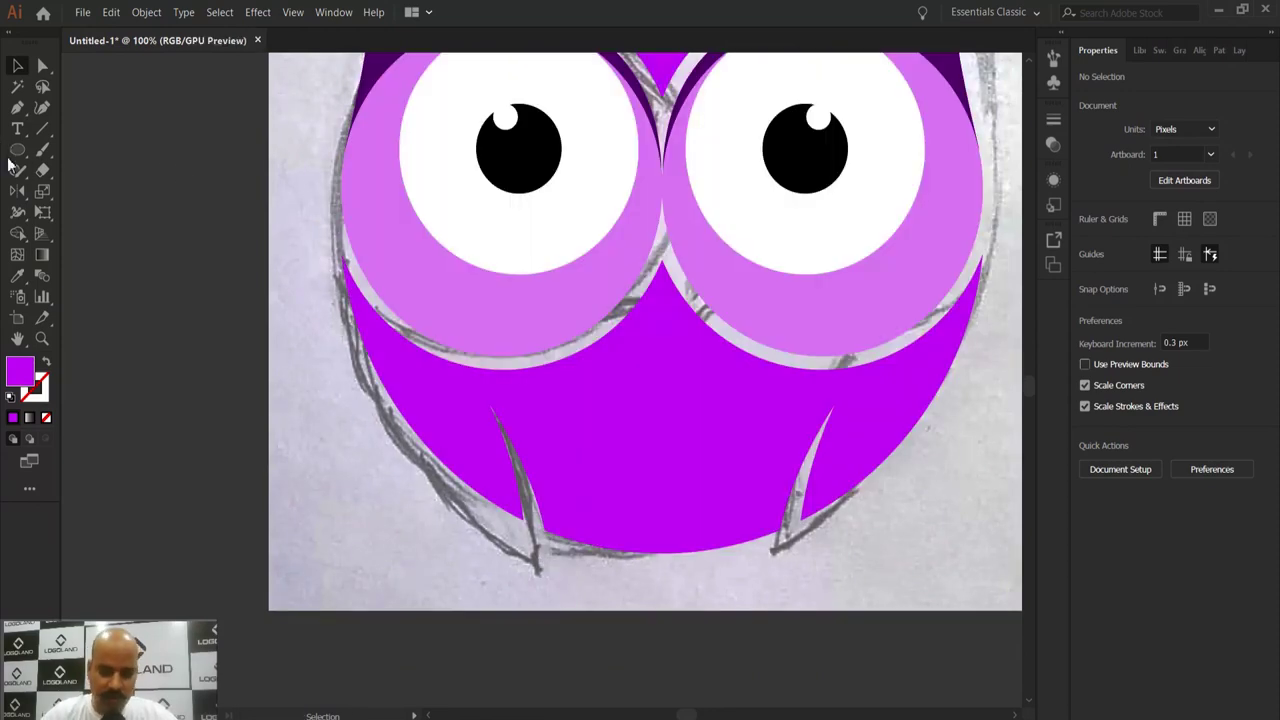
Step: Draw a purple circle about 352 px in diameter over the middle of the owl
click(17, 150)
scroll(491, 306, down, 2)
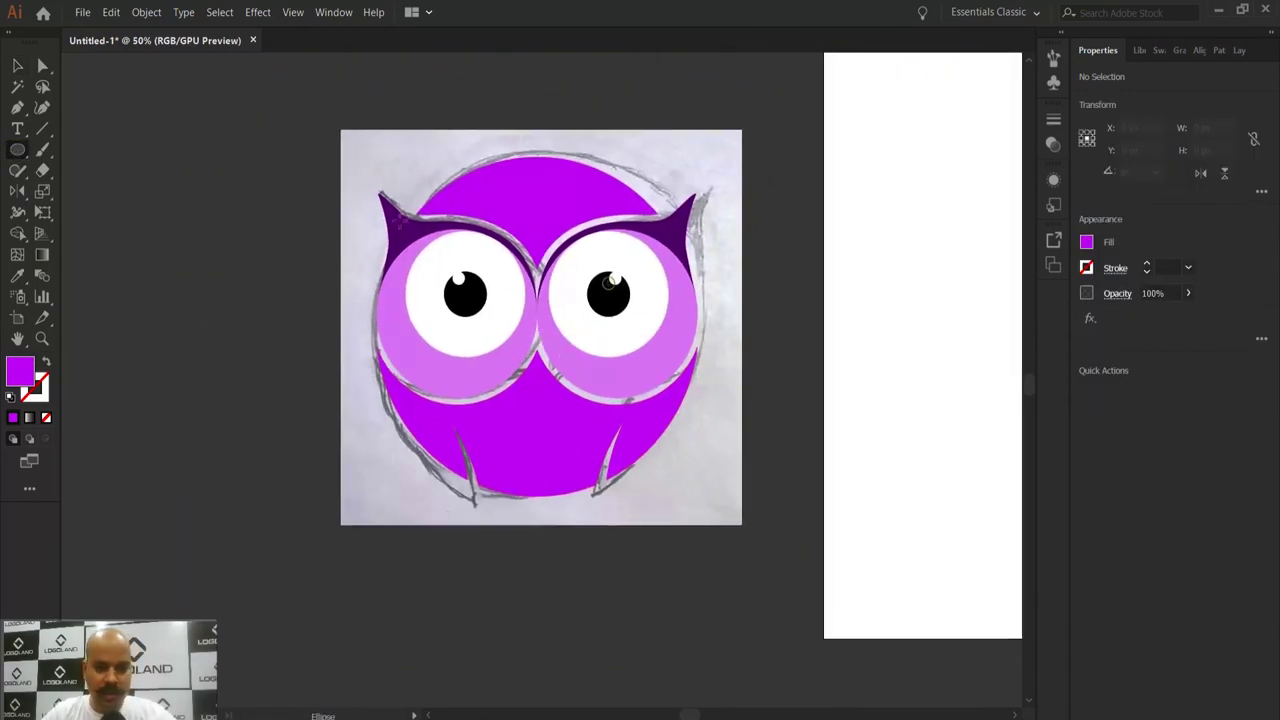
drag(400, 220, 630, 425)
key(v)
key(ctrl+shift+a)
click(531, 352)
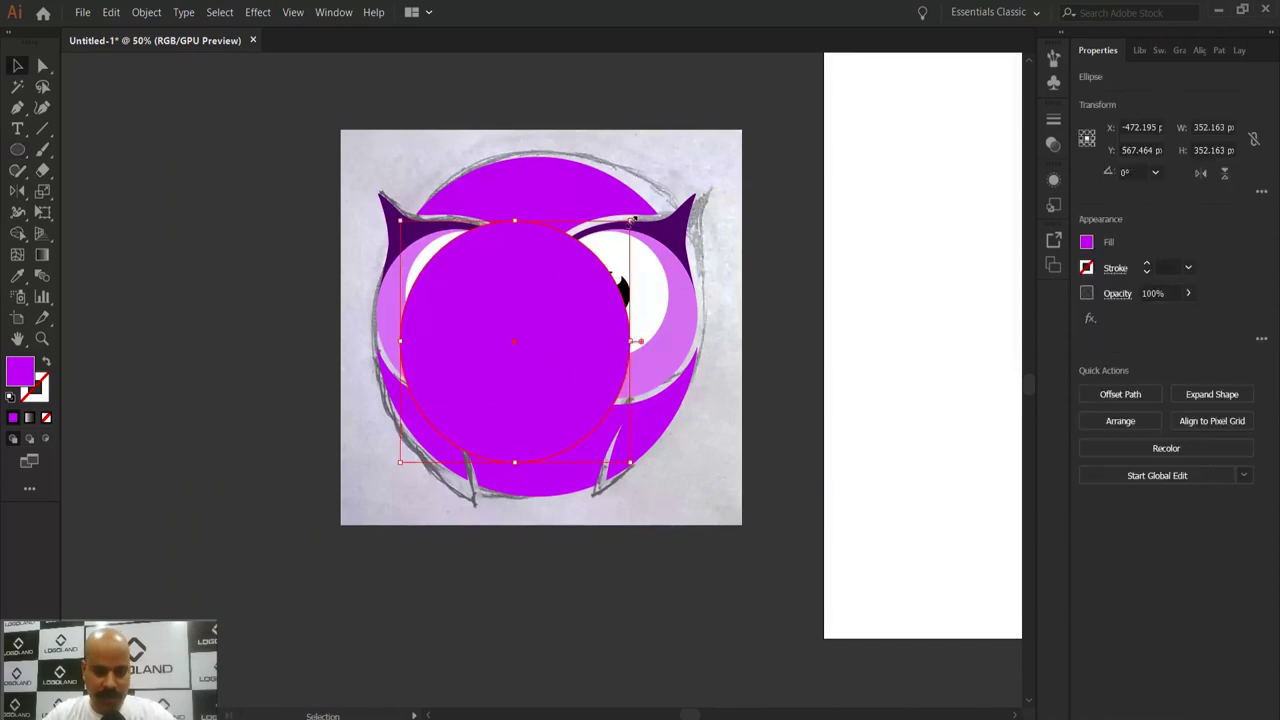
Step: Centre the new circle on the owl body both horizontally and vertically
shift+click(610, 218)
click(1145, 392)
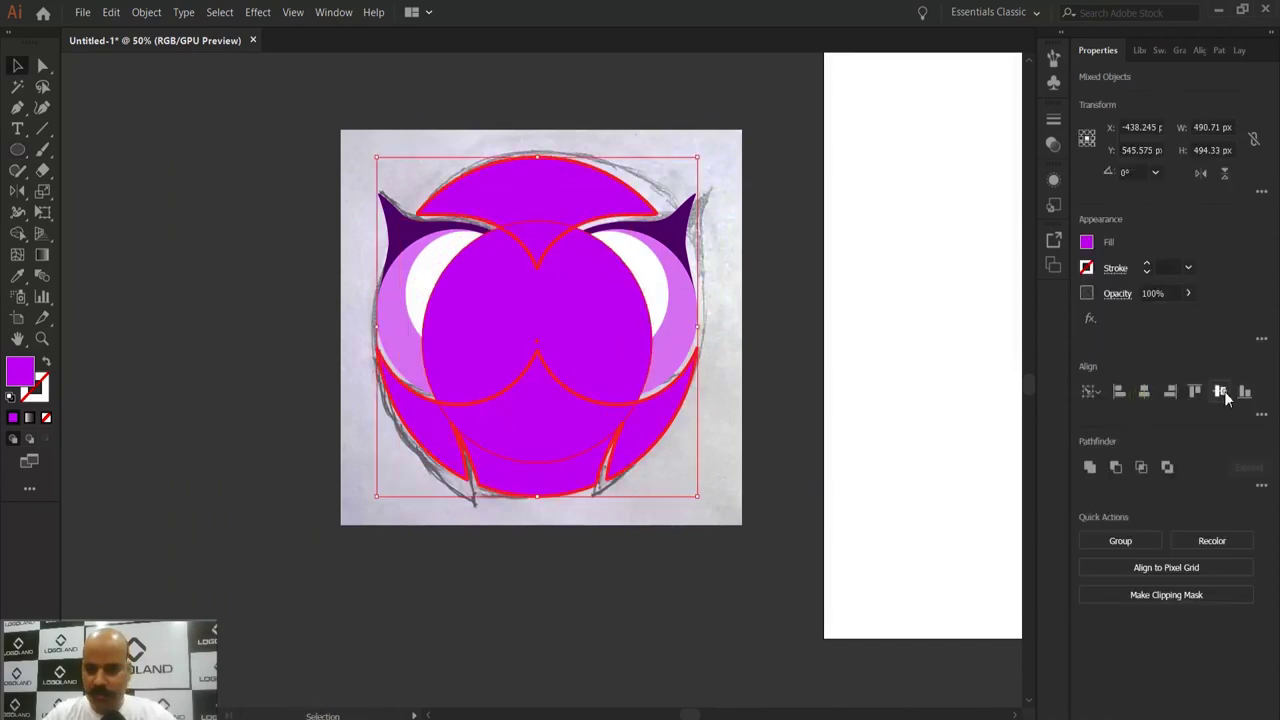
click(851, 391)
Step: Enlarge the circle proportionally from its centre to about 462 px
click(623, 274)
scroll(649, 238, up, 1)
drag(654, 205, 723, 148)
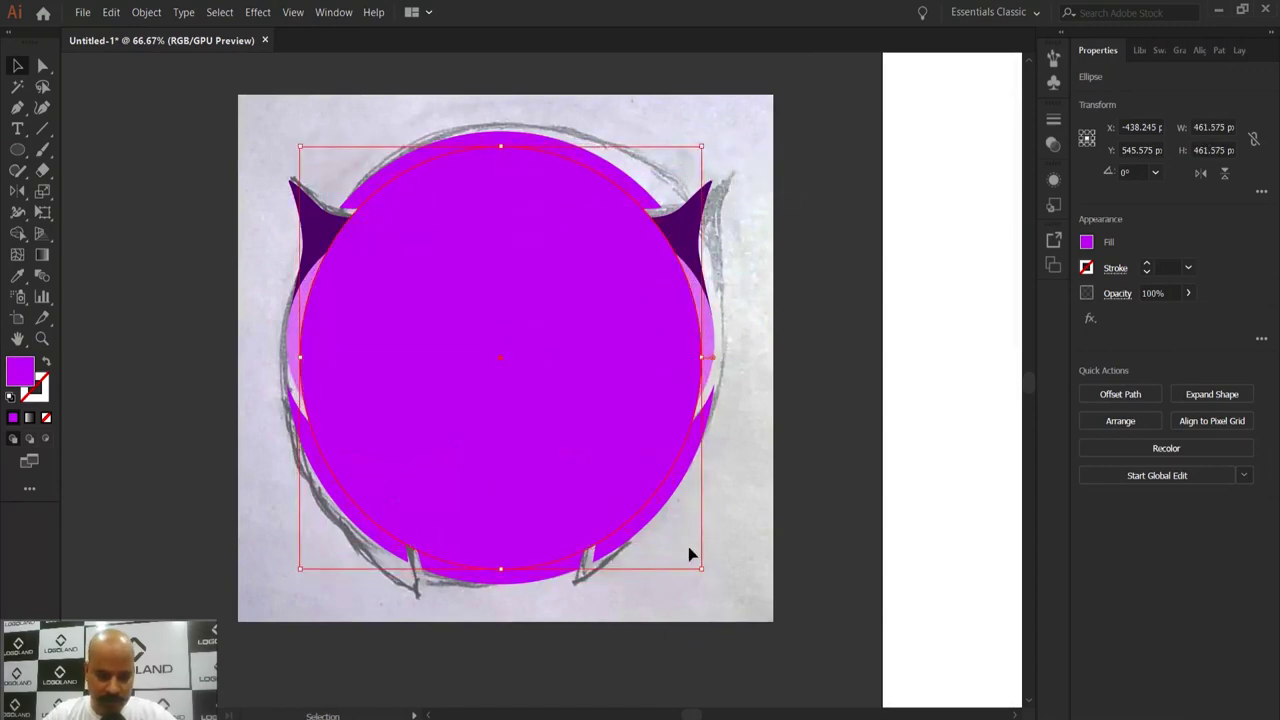
Step: Remove the crescent of the body's bottom between the two wing cuts that extends beyond the circle, using the Shape Builder
drag(671, 580, 726, 486)
scroll(718, 434, up, 1)
click(733, 454)
click(629, 338)
click(726, 486)
click(609, 370)
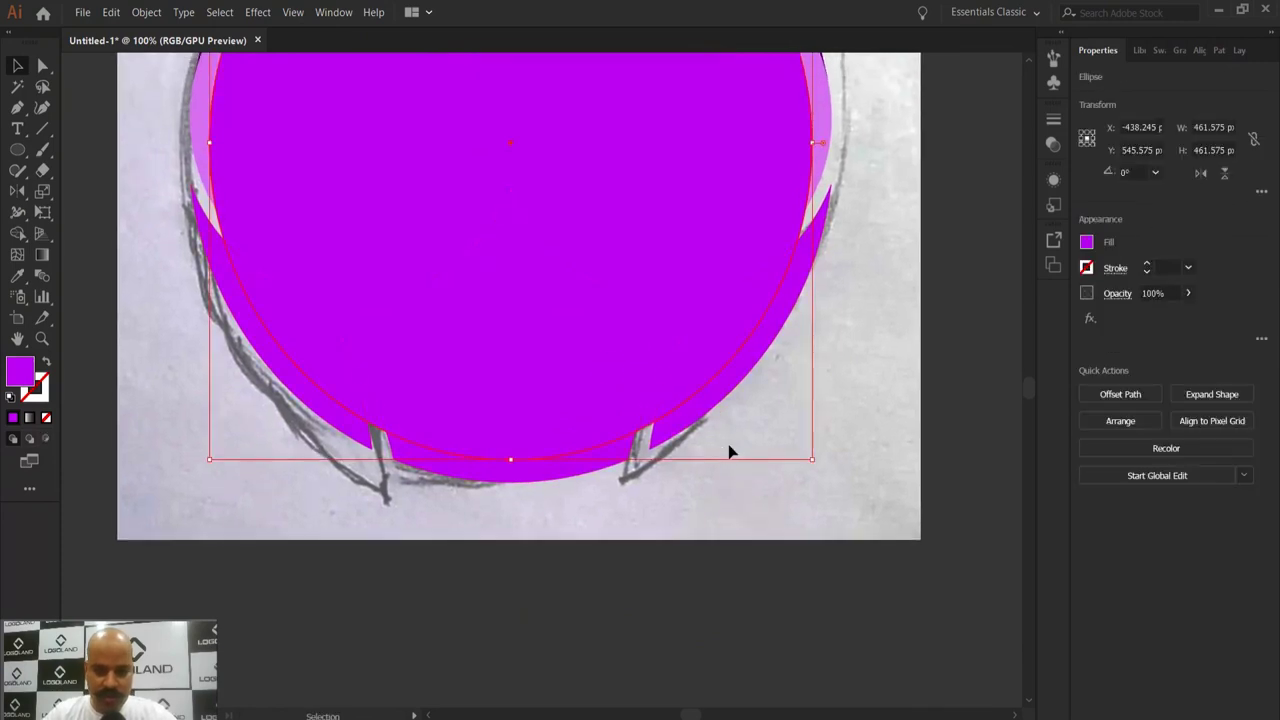
shift+click(697, 421)
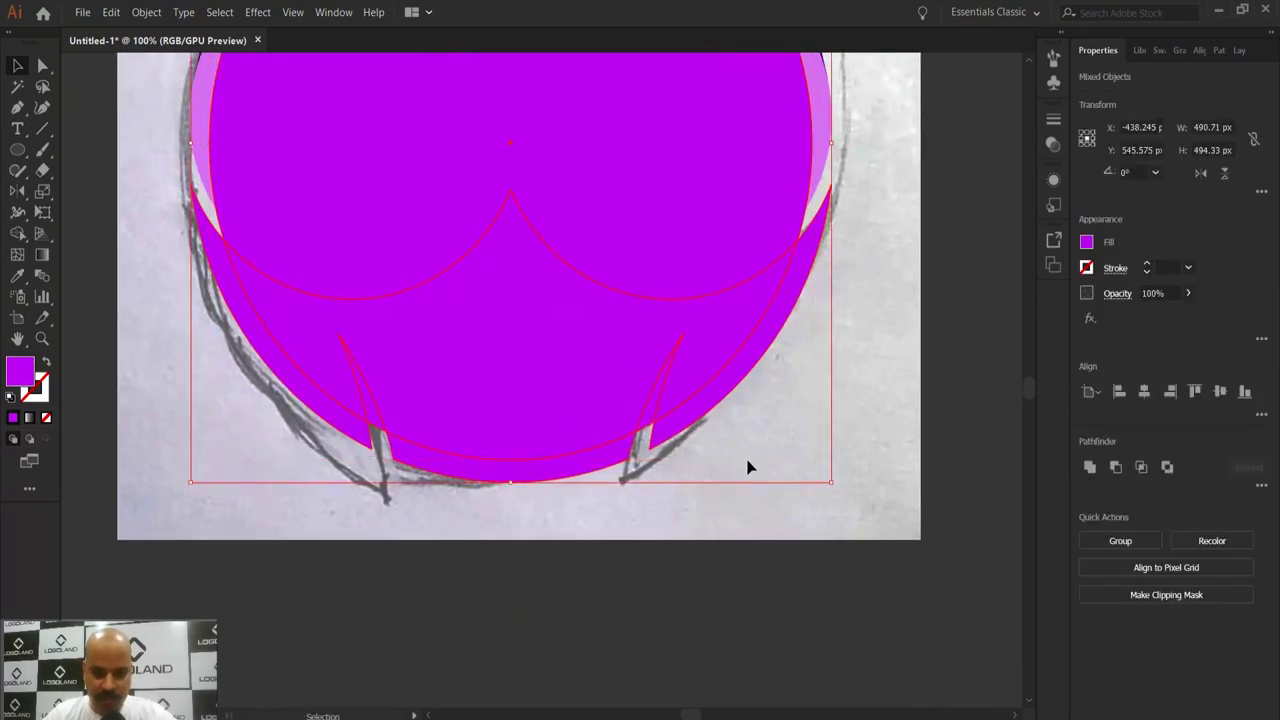
key(shift+m)
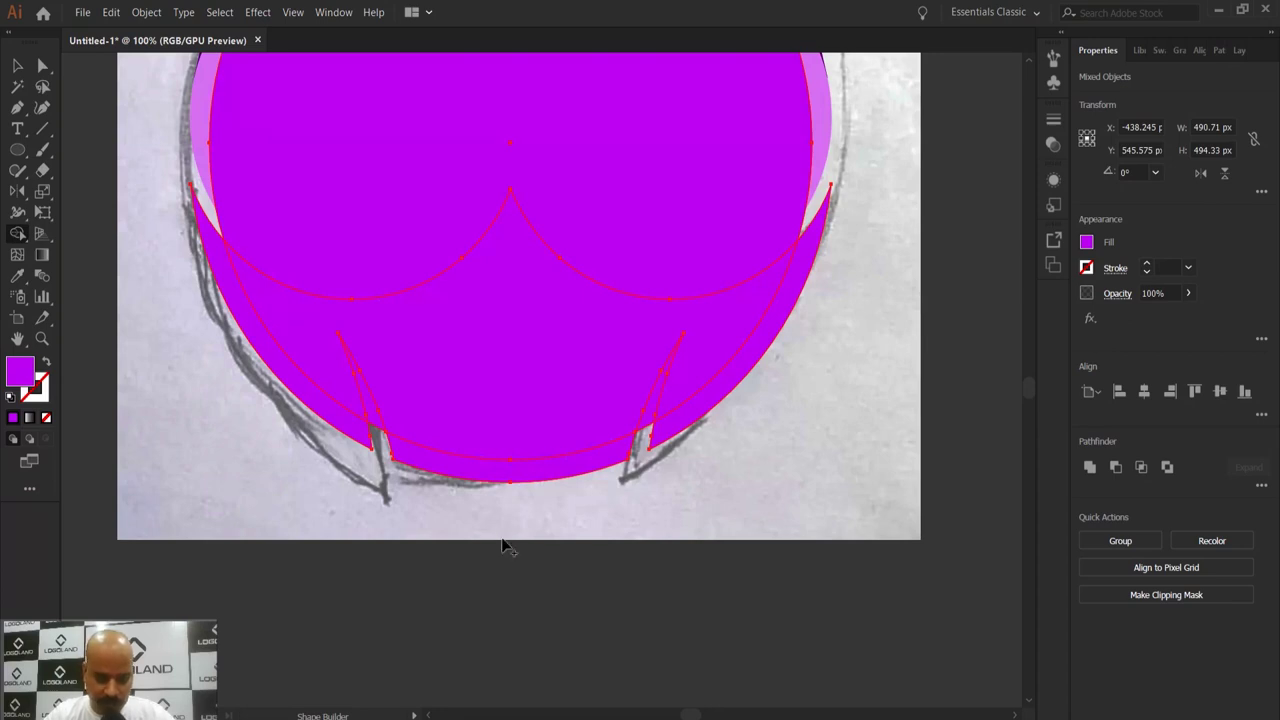
alt+click(511, 472)
click(17, 67)
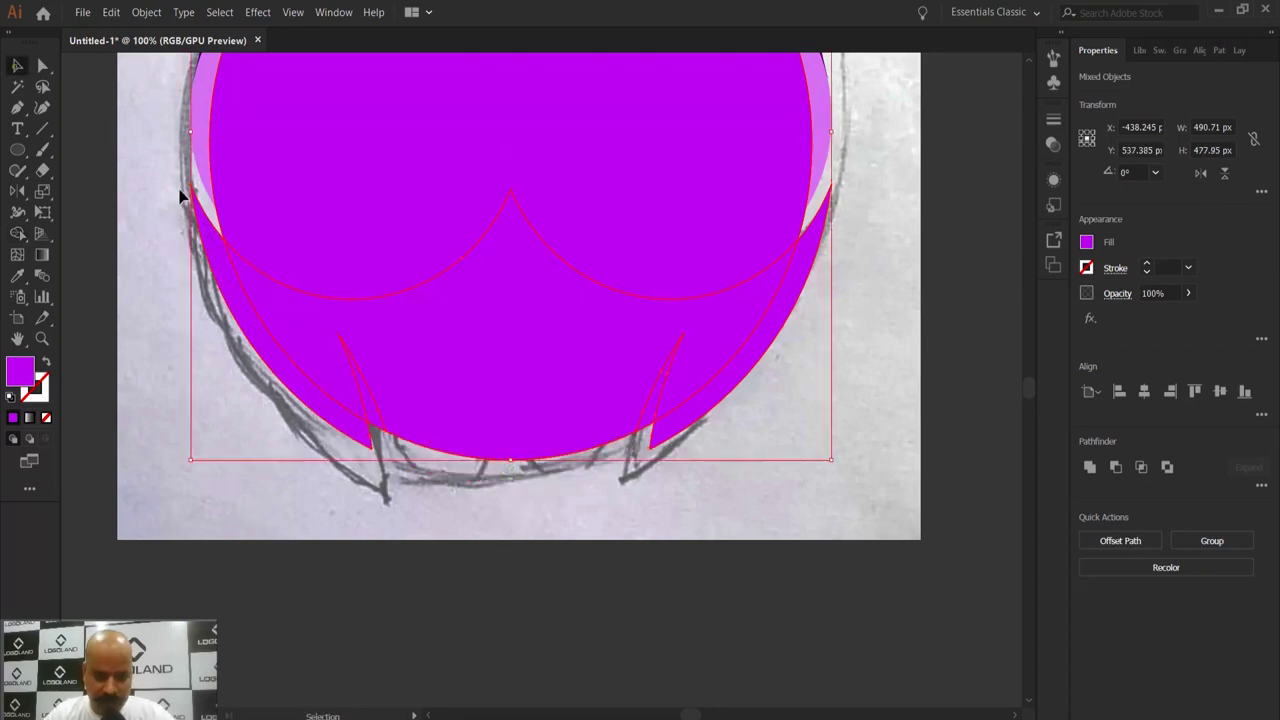
Step: Move the large purple circle off the owl to the empty canvas beside the sketch
scroll(472, 306, down, 3)
click(575, 392)
drag(423, 247, 135, 255)
scroll(437, 388, up, 5)
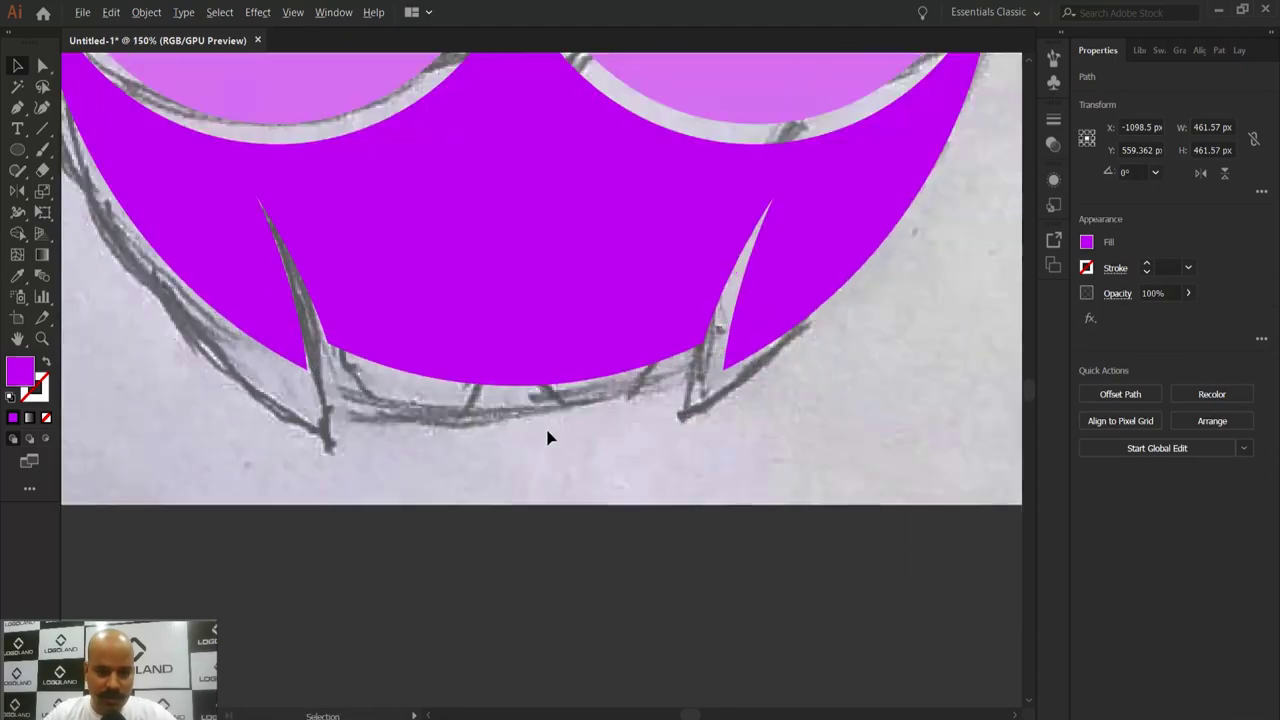
drag(524, 434, 522, 526)
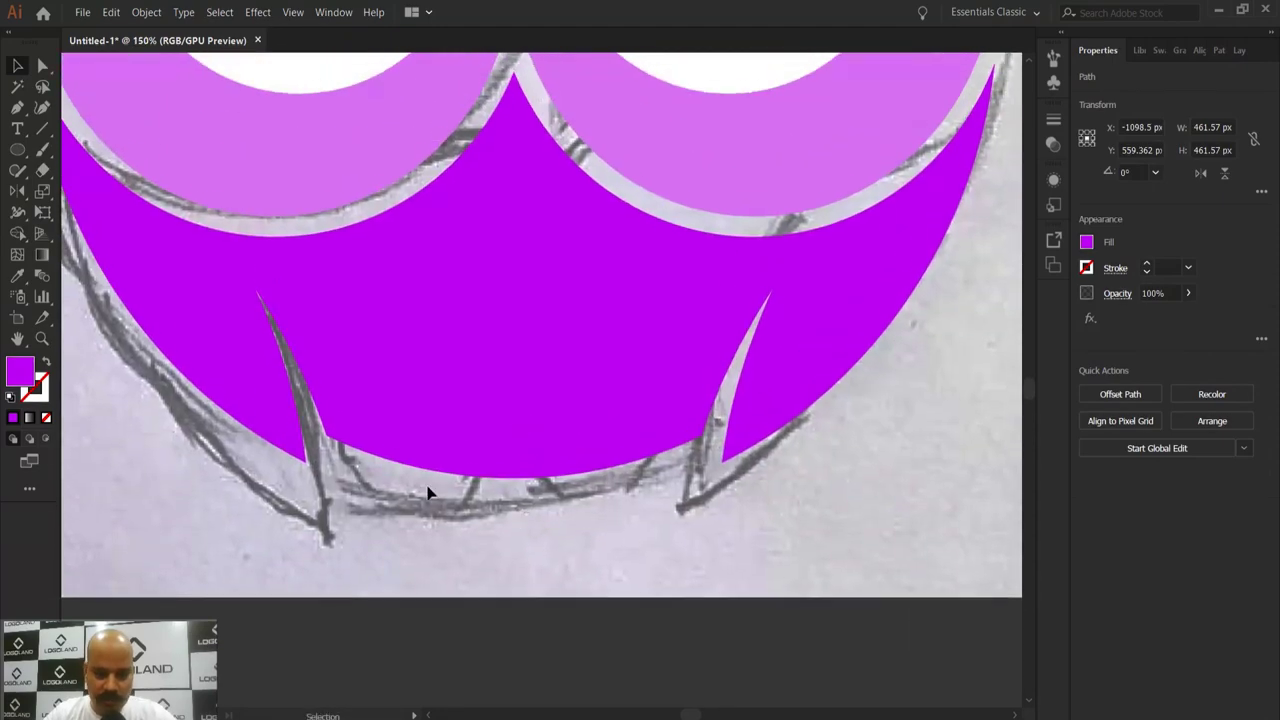
scroll(642, 500, down, 3)
scroll(563, 508, up, 2)
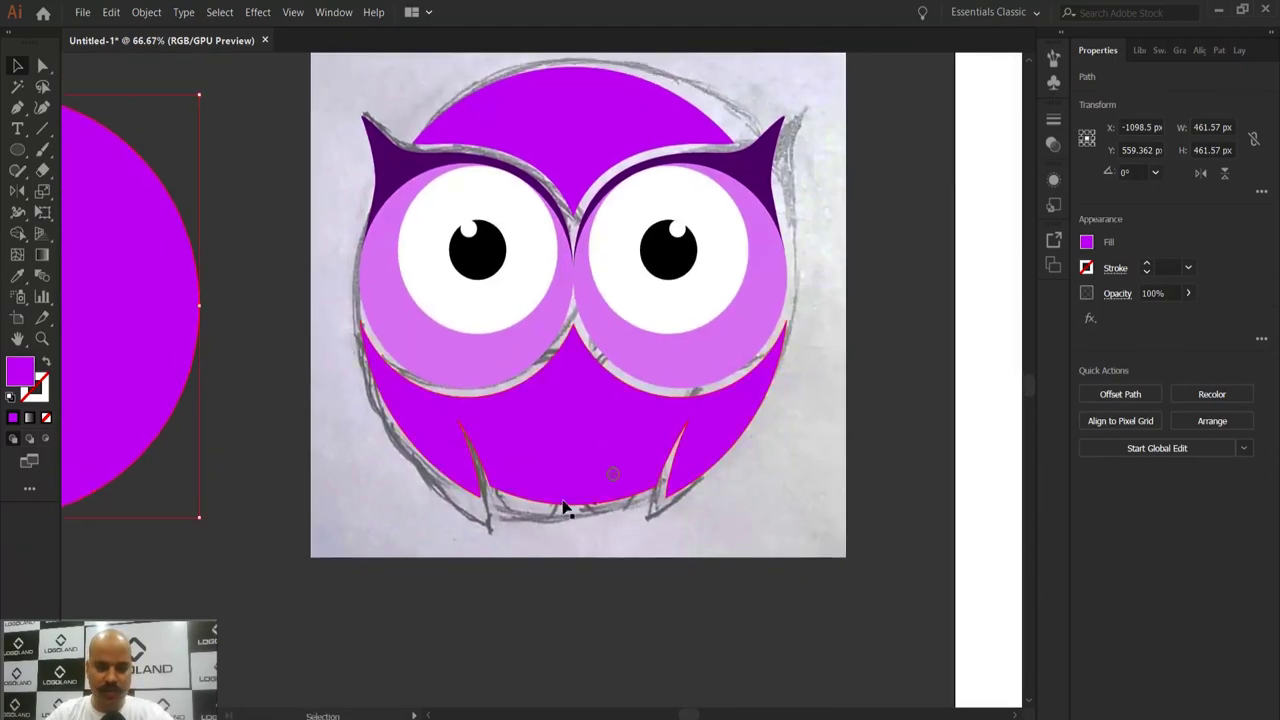
Step: Switch the artwork to outline view and ready the Pen tool over the owl's sketched left foot
key(ctrl+y)
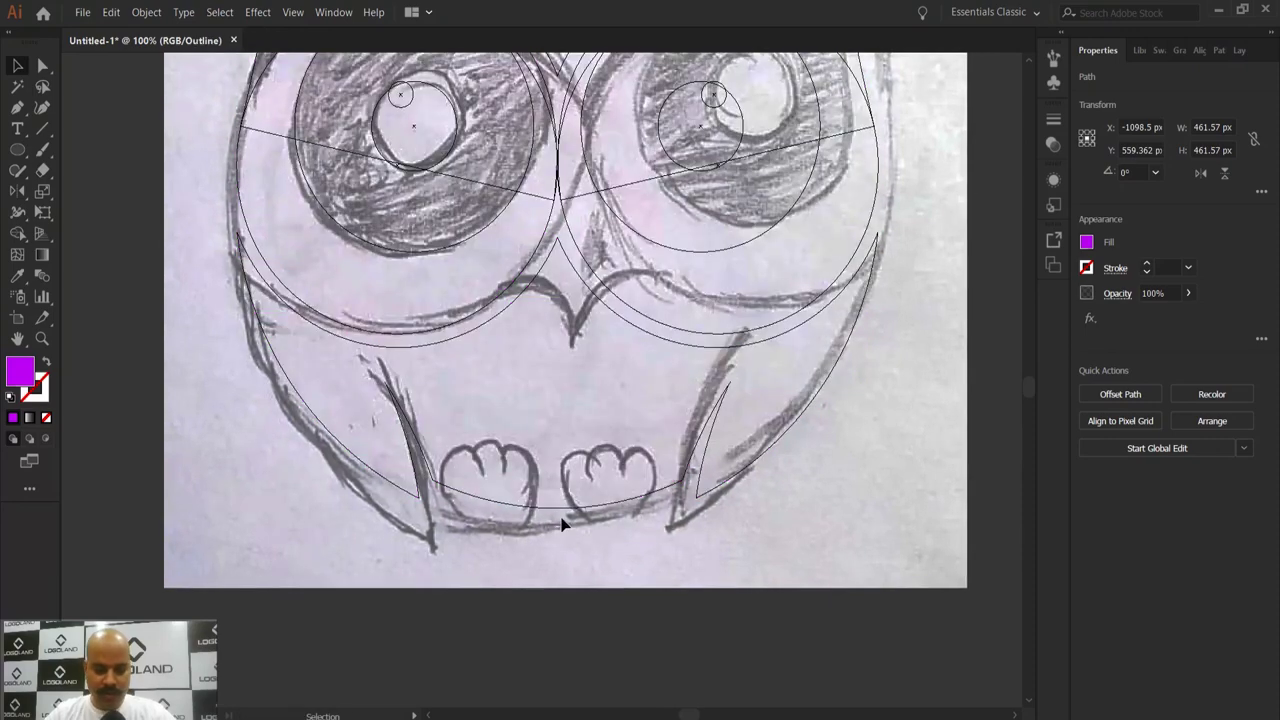
scroll(563, 528, up, 2)
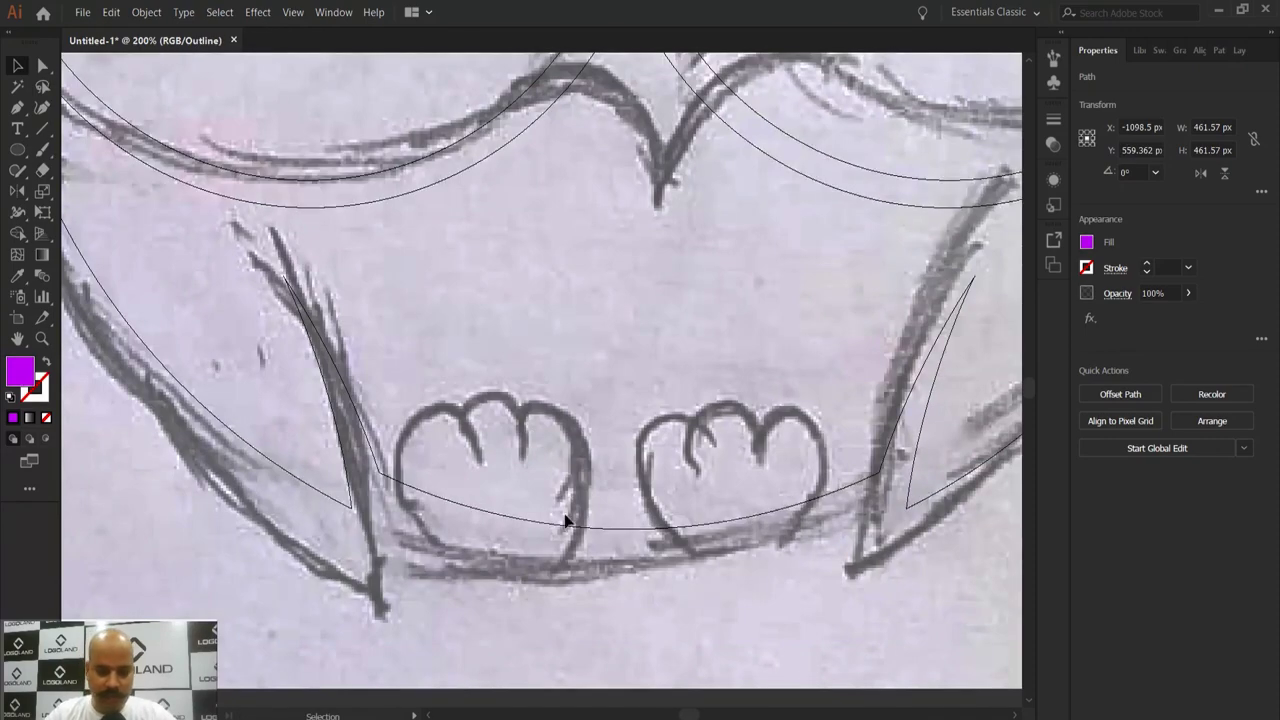
drag(538, 604, 518, 554)
click(17, 107)
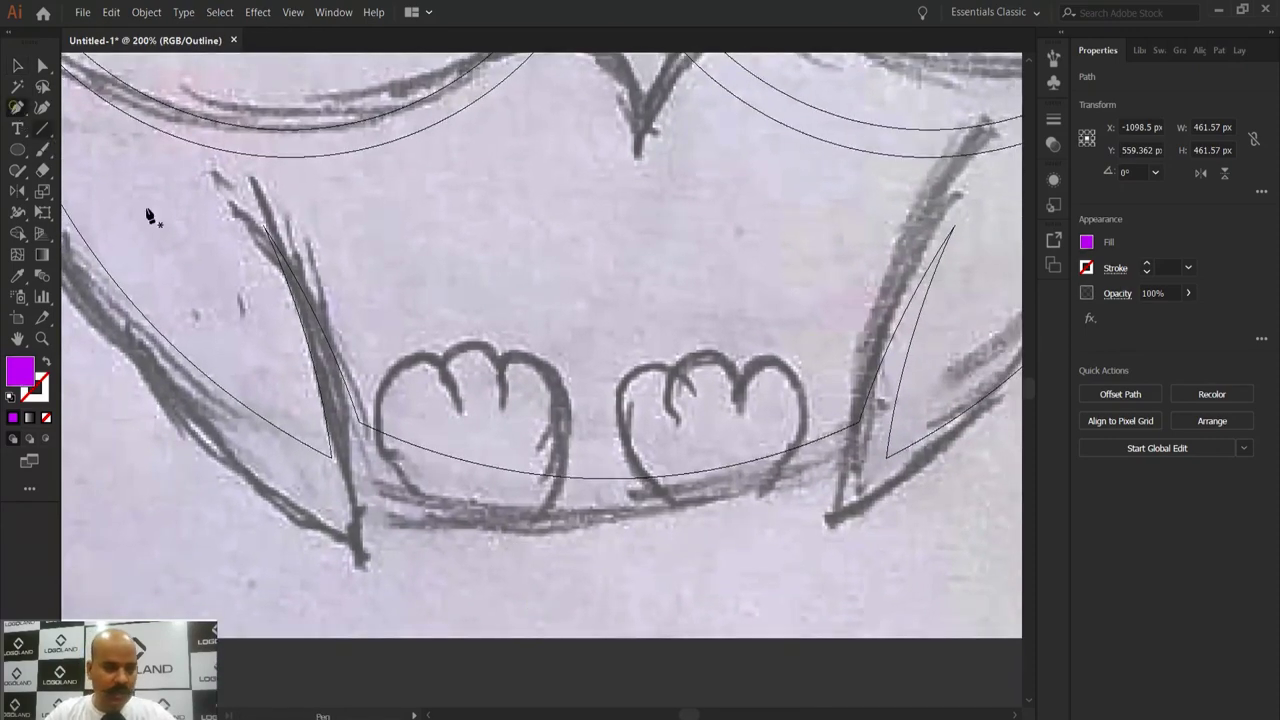
scroll(503, 457, up, 2)
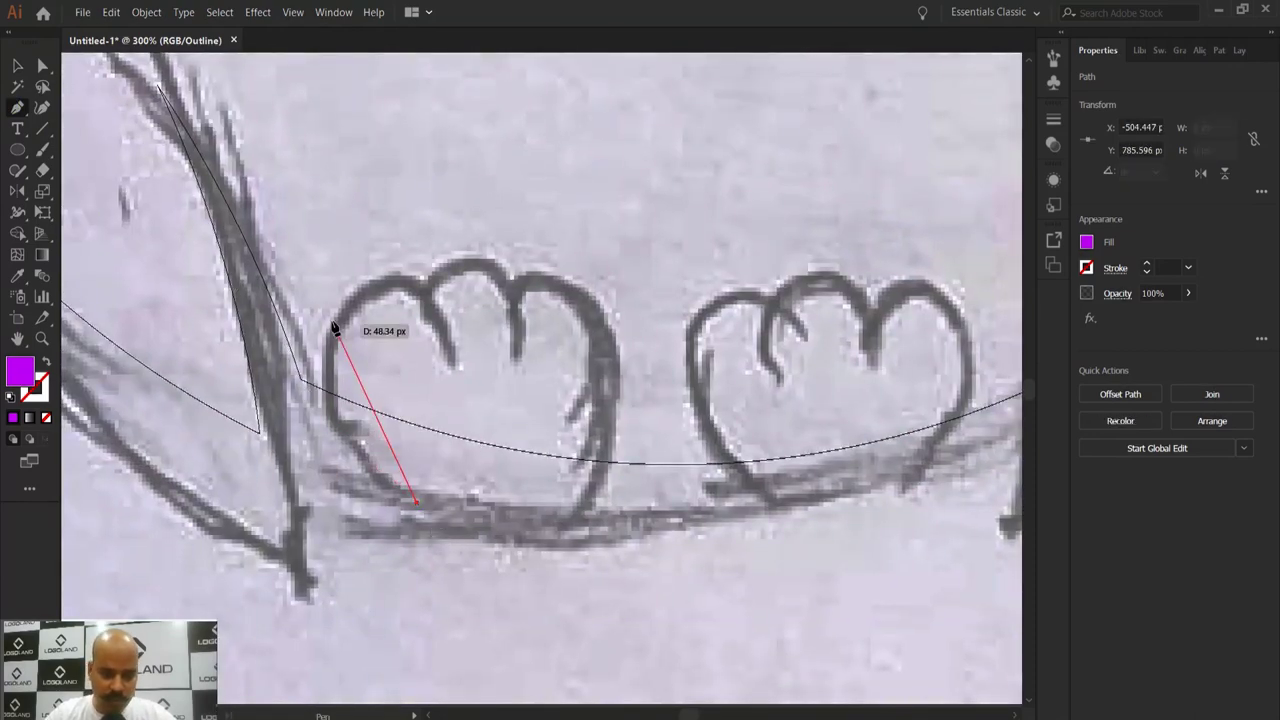
drag(372, 442, 386, 564)
click(355, 573)
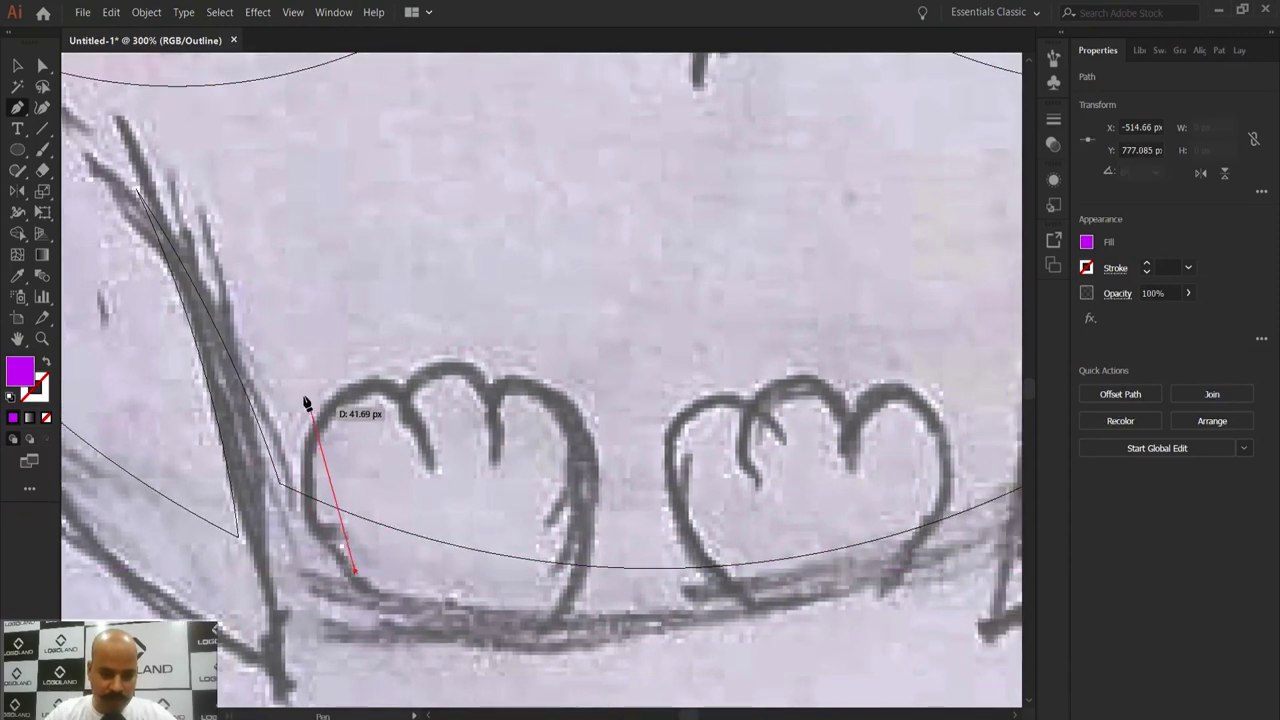
drag(304, 398, 317, 269)
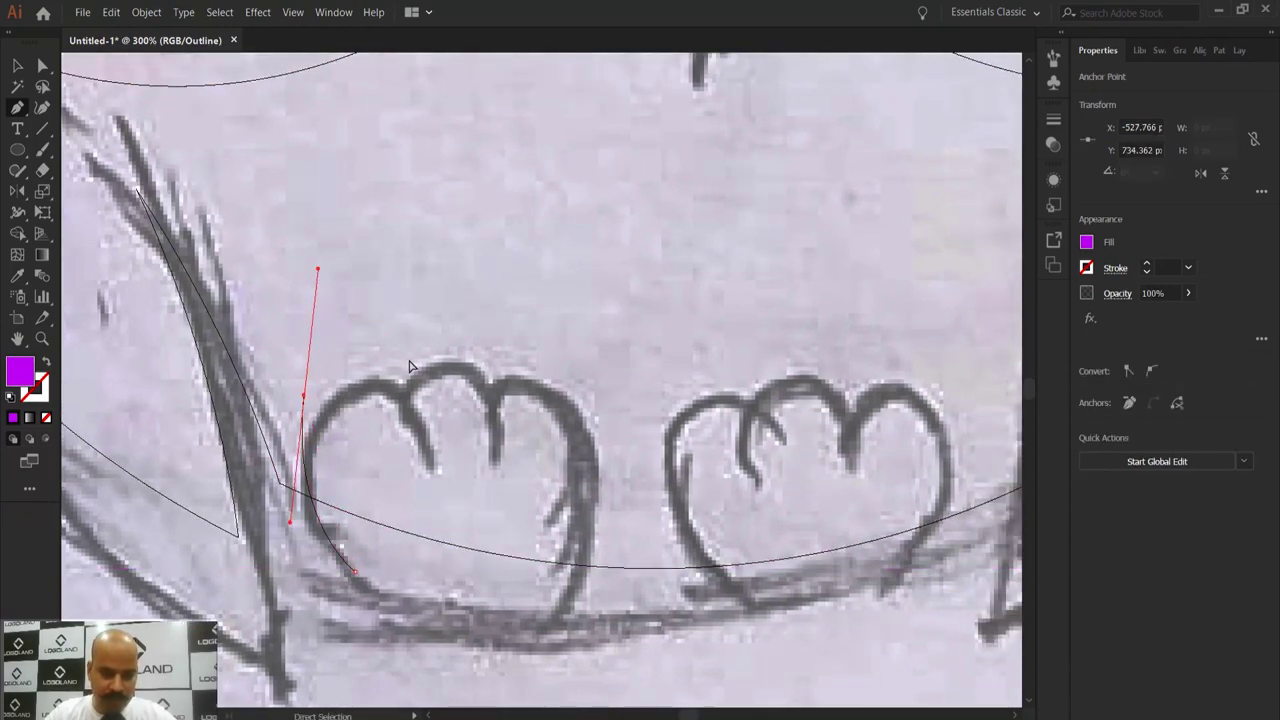
key(ctrl+z)
drag(383, 445, 329, 369)
key(ctrl+z)
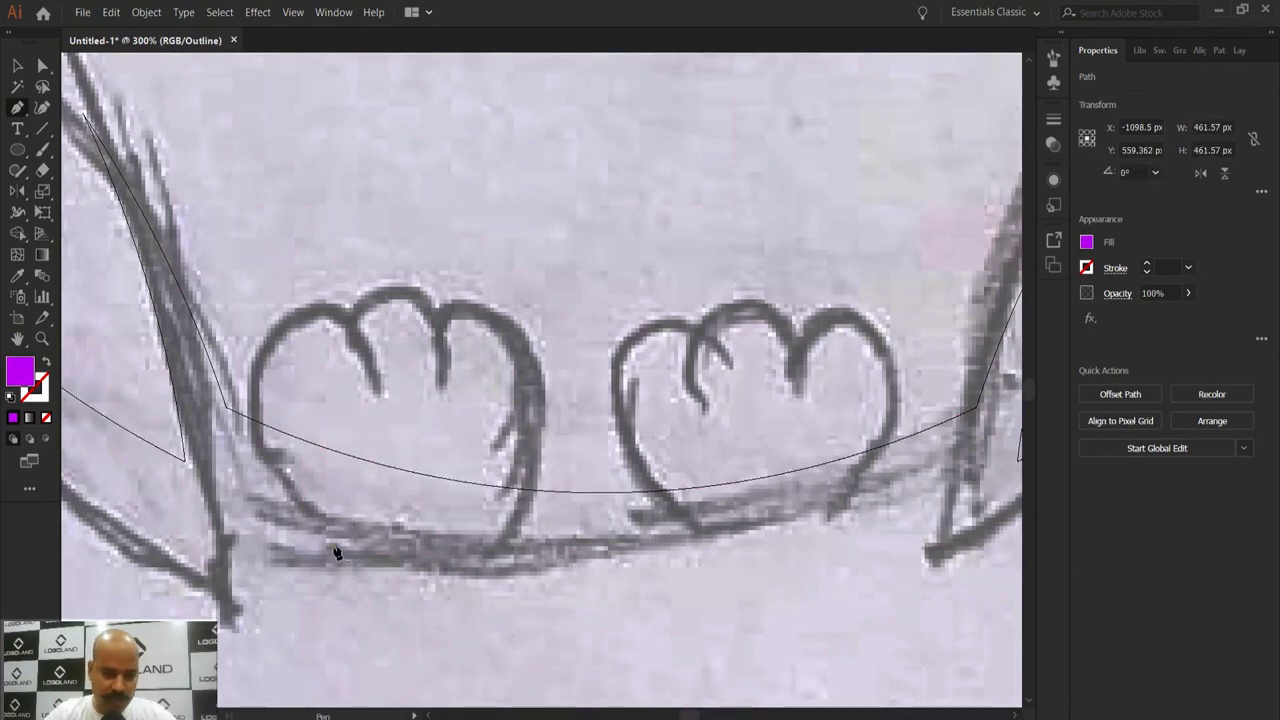
Step: Trace the left foot's outer side and first toe from its lower left corner into the first toe gap
click(335, 547)
drag(250, 398, 264, 292)
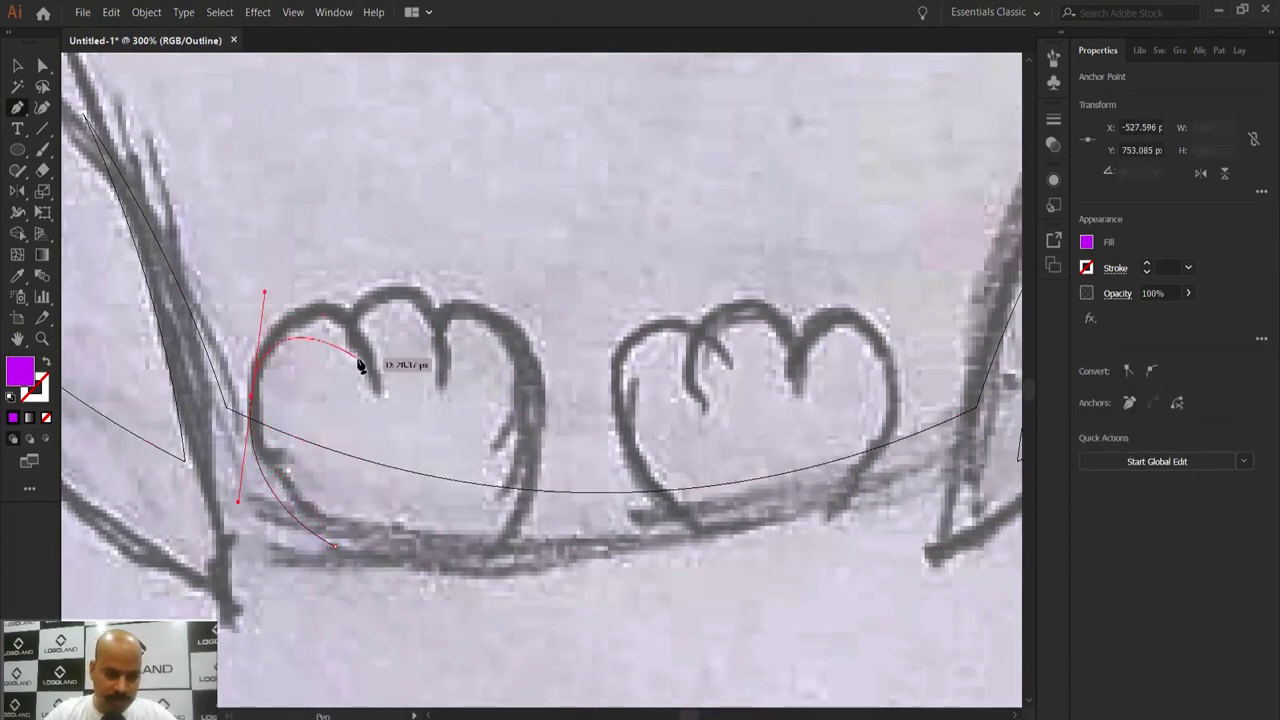
drag(367, 365, 391, 428)
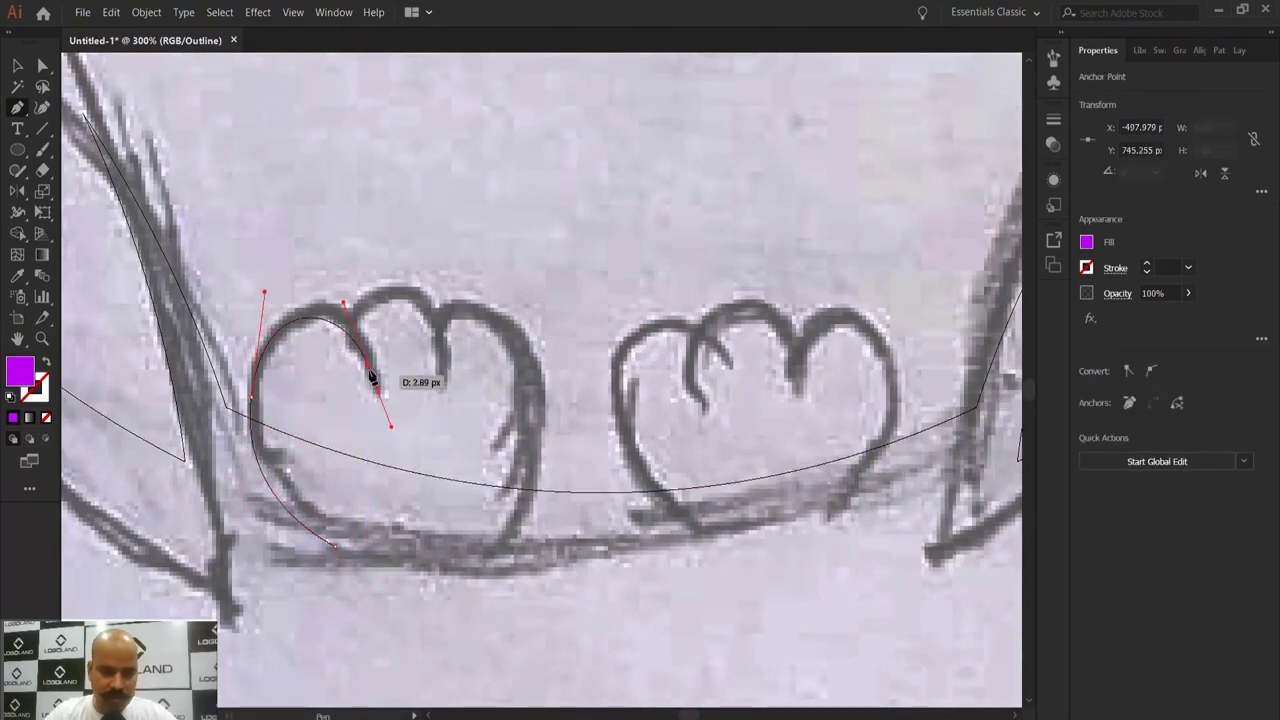
click(367, 365)
scroll(374, 333, up, 2)
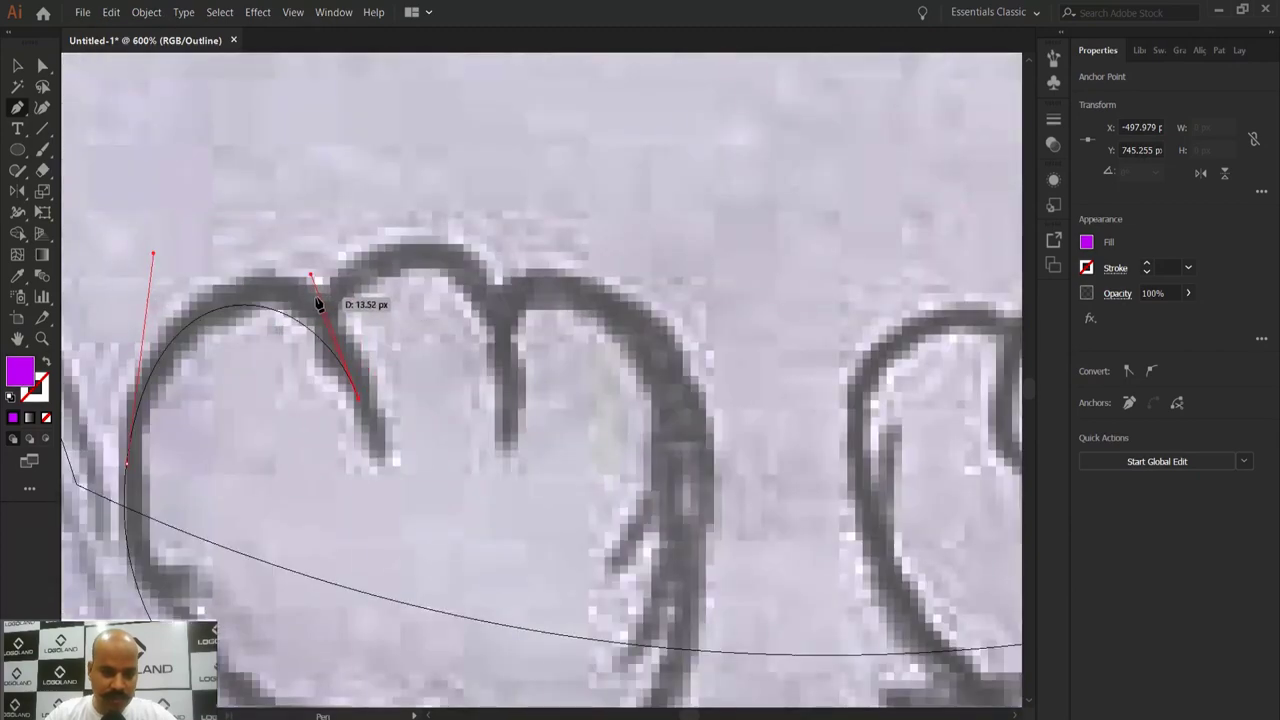
Step: Continue the foot path out of the first gap, over the middle toe, into the second gap and back up to its top
mouse_move(311, 305)
mouse_down()
mouse_move(278, 283)
mouse_move(314, 306)
mouse_up()
drag(487, 308, 510, 355)
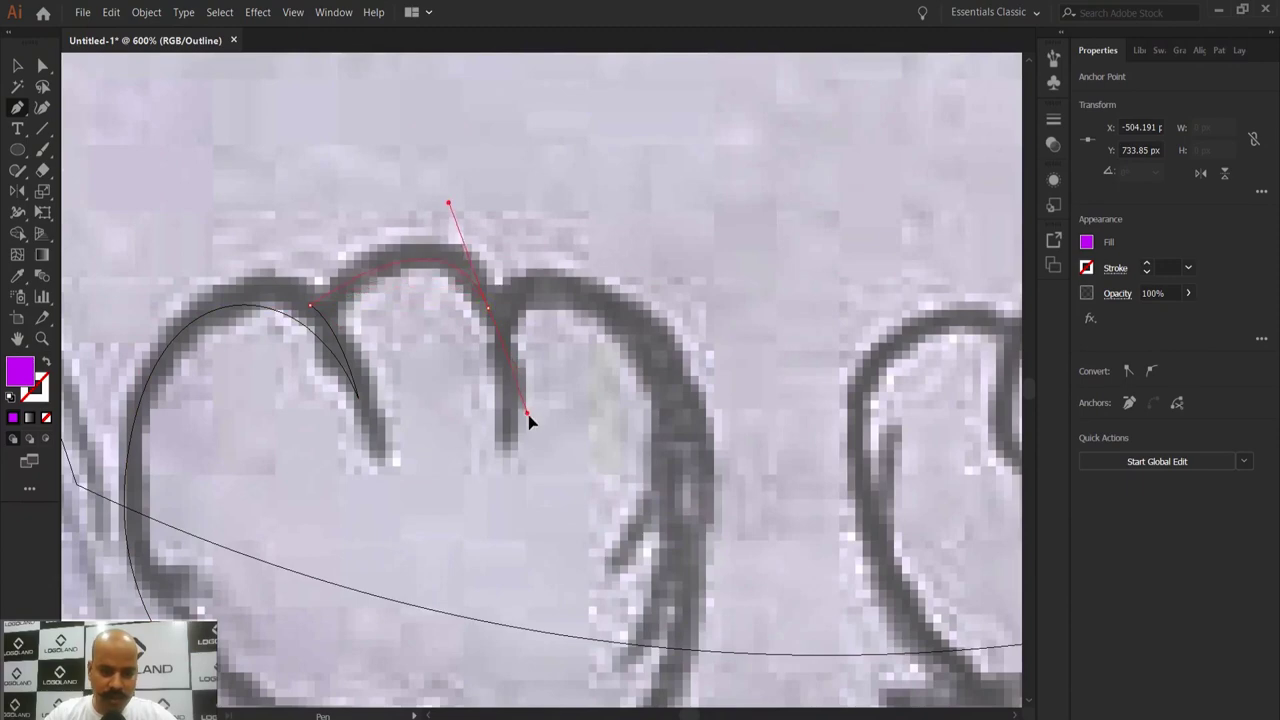
drag(543, 420, 487, 511)
click(488, 309)
click(502, 432)
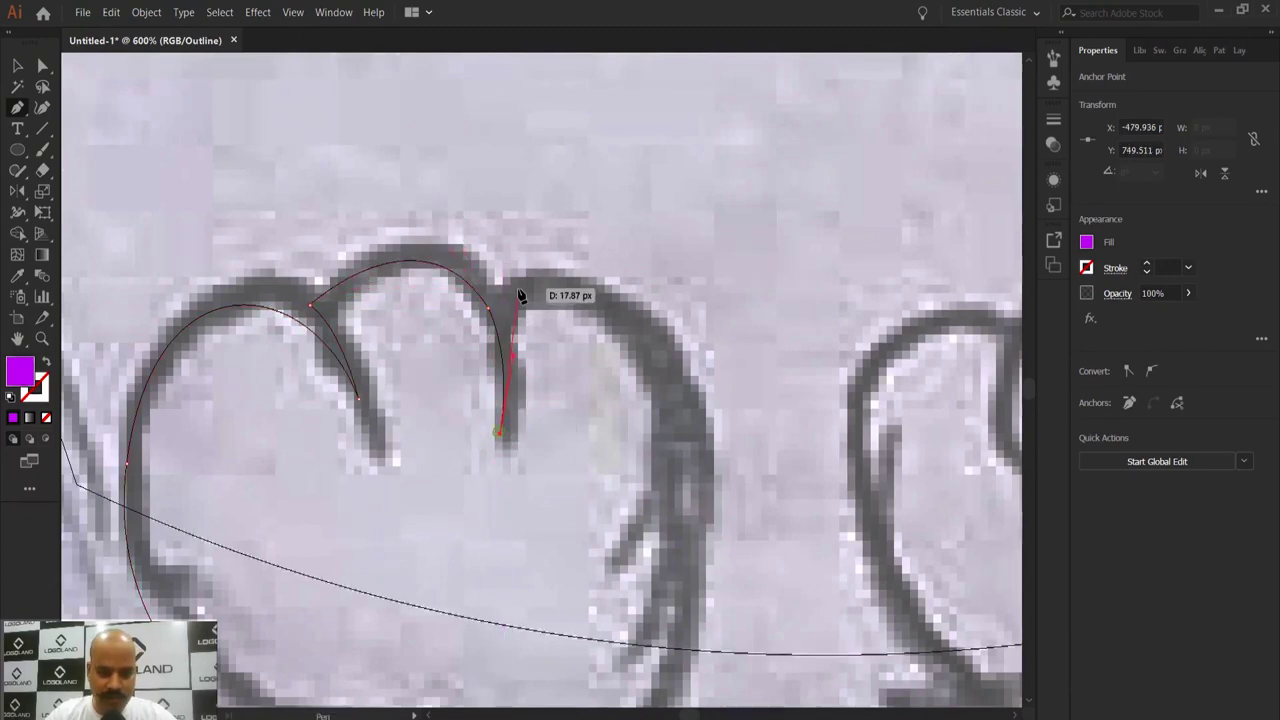
drag(508, 296, 487, 250)
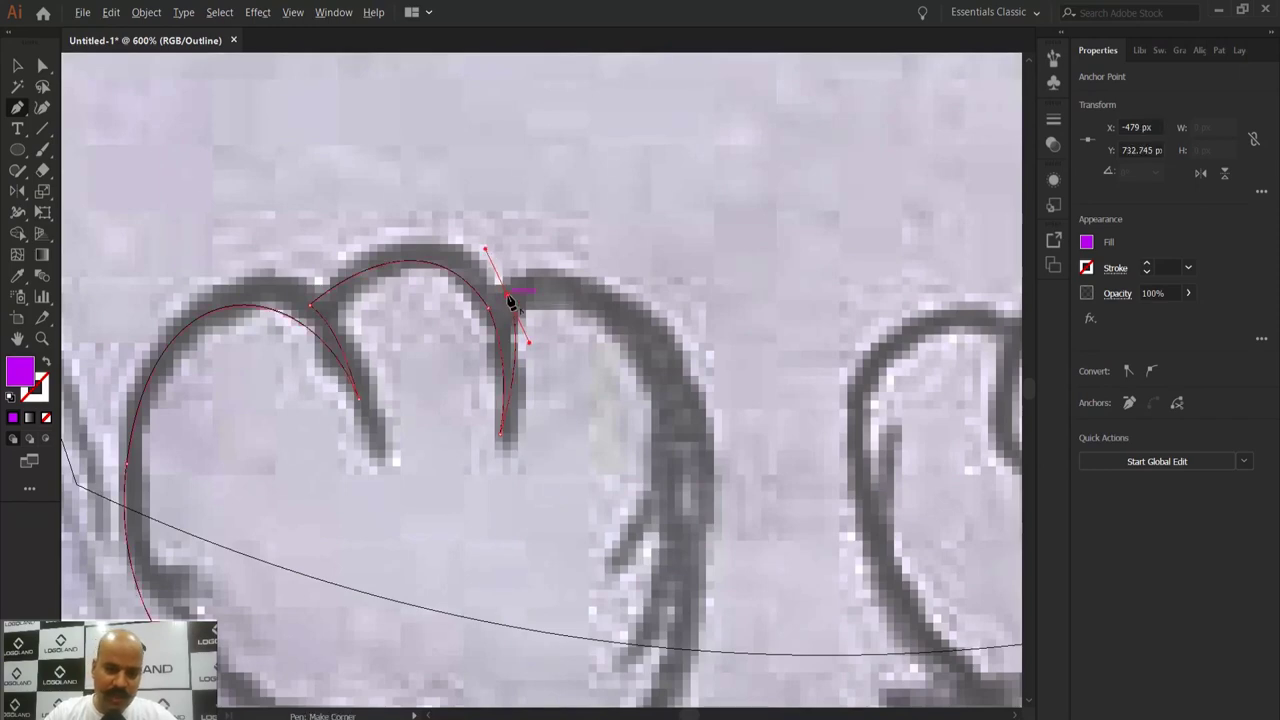
click(509, 297)
Step: Trace the third toe and inner side of the foot, and close the path with a straight bottom edge
scroll(566, 305, down, 2)
scroll(571, 206, up, 1)
scroll(606, 229, up, 1)
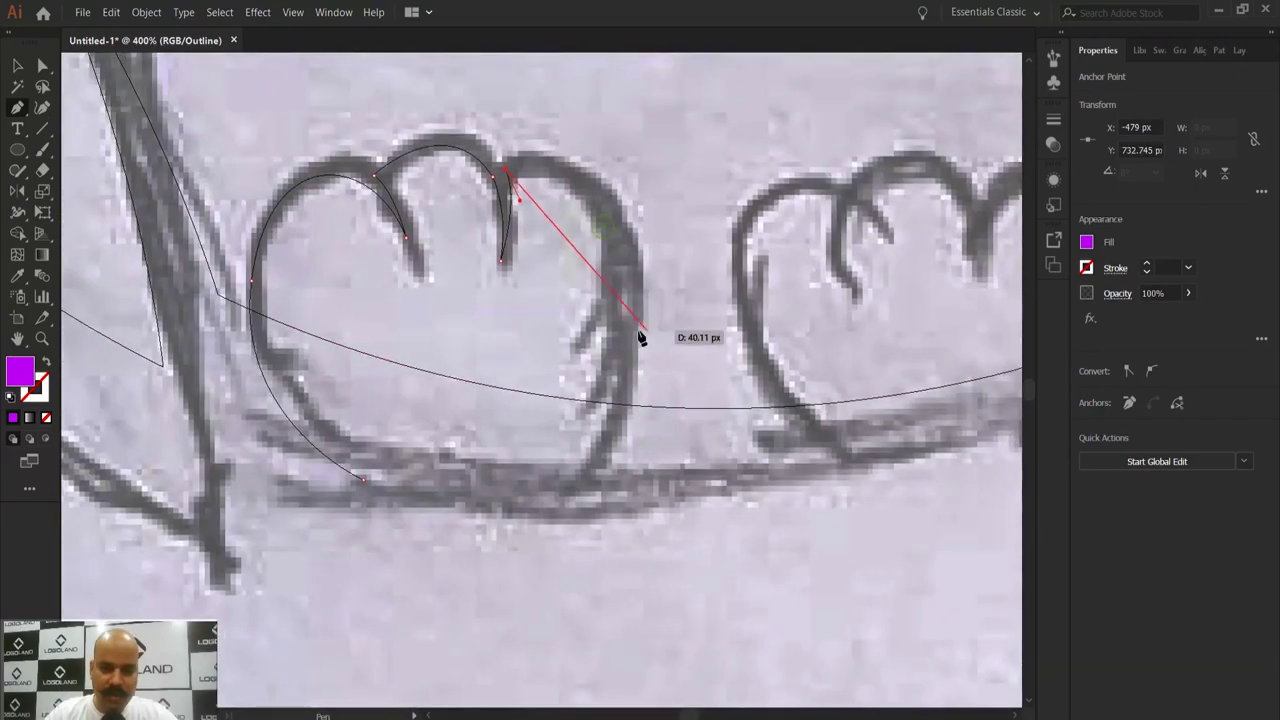
mouse_move(623, 301)
mouse_down()
mouse_move(623, 472)
mouse_move(534, 503)
mouse_move(480, 545)
mouse_up()
click(624, 303)
click(564, 481)
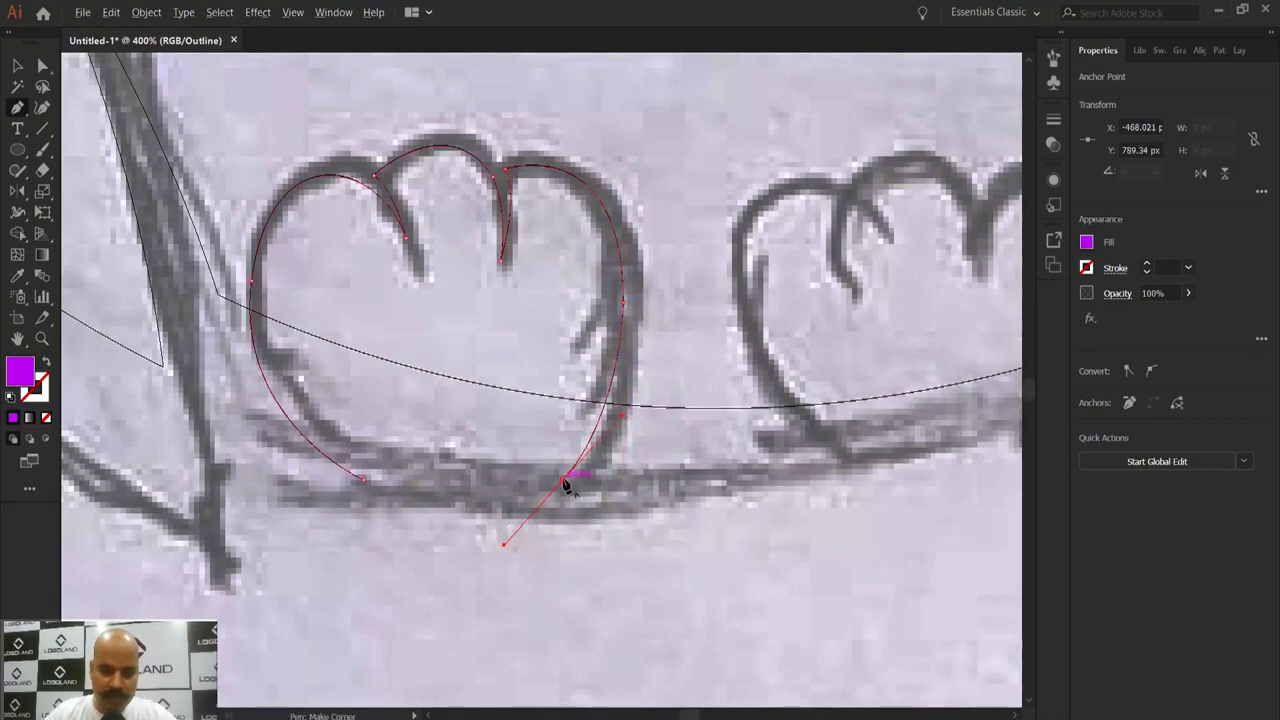
click(364, 481)
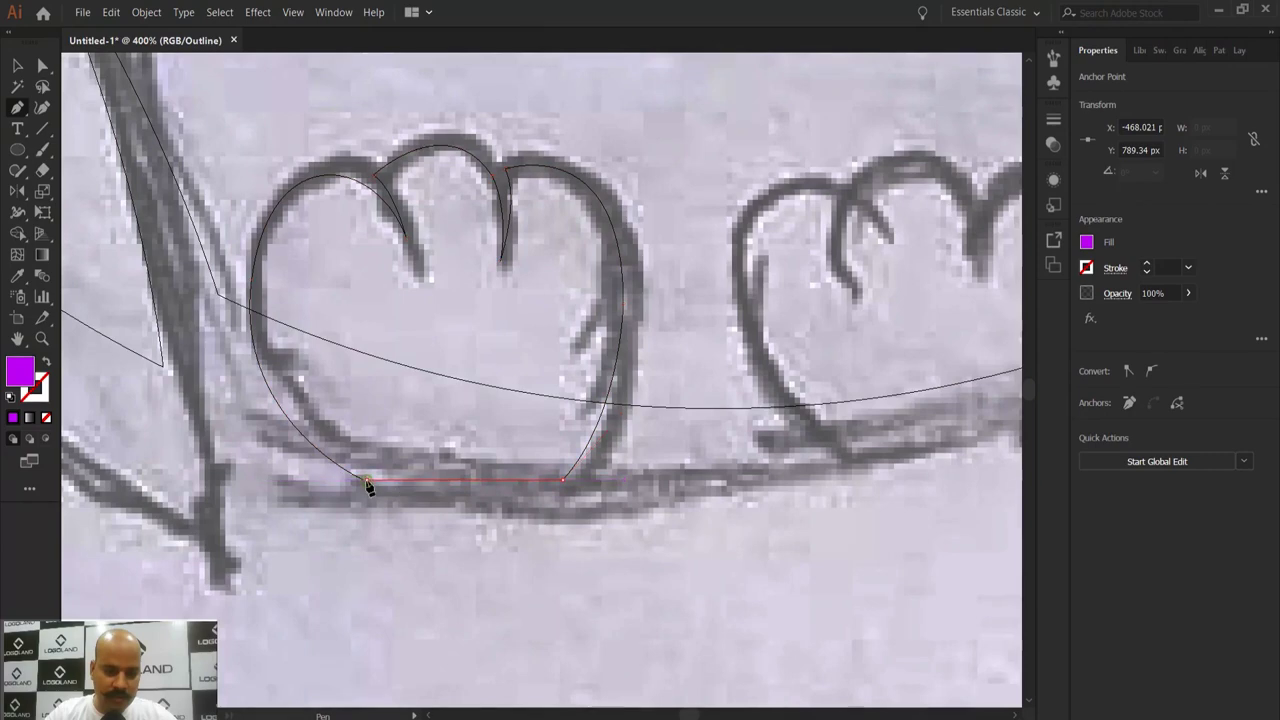
drag(365, 480, 362, 480)
scroll(518, 465, down, 2)
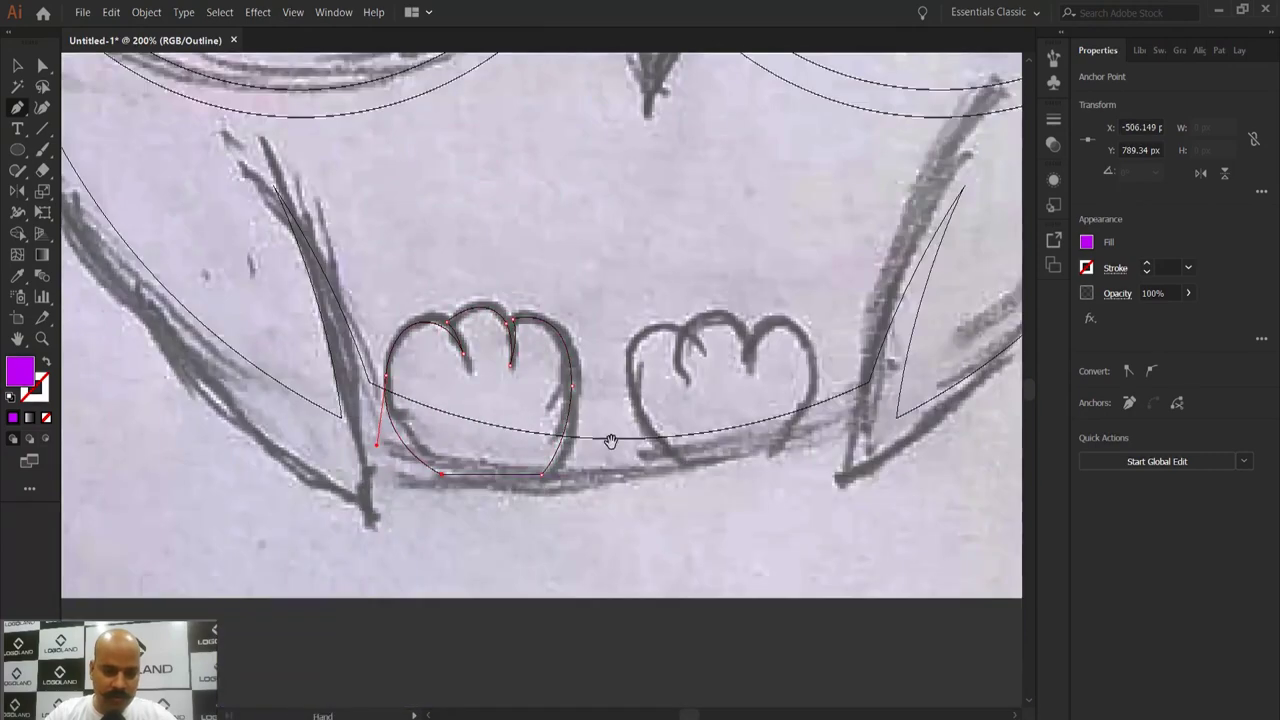
Step: Return to the colour preview and fill the traced foot with white
drag(608, 443, 594, 499)
click(17, 65)
key(ctrl+equal)
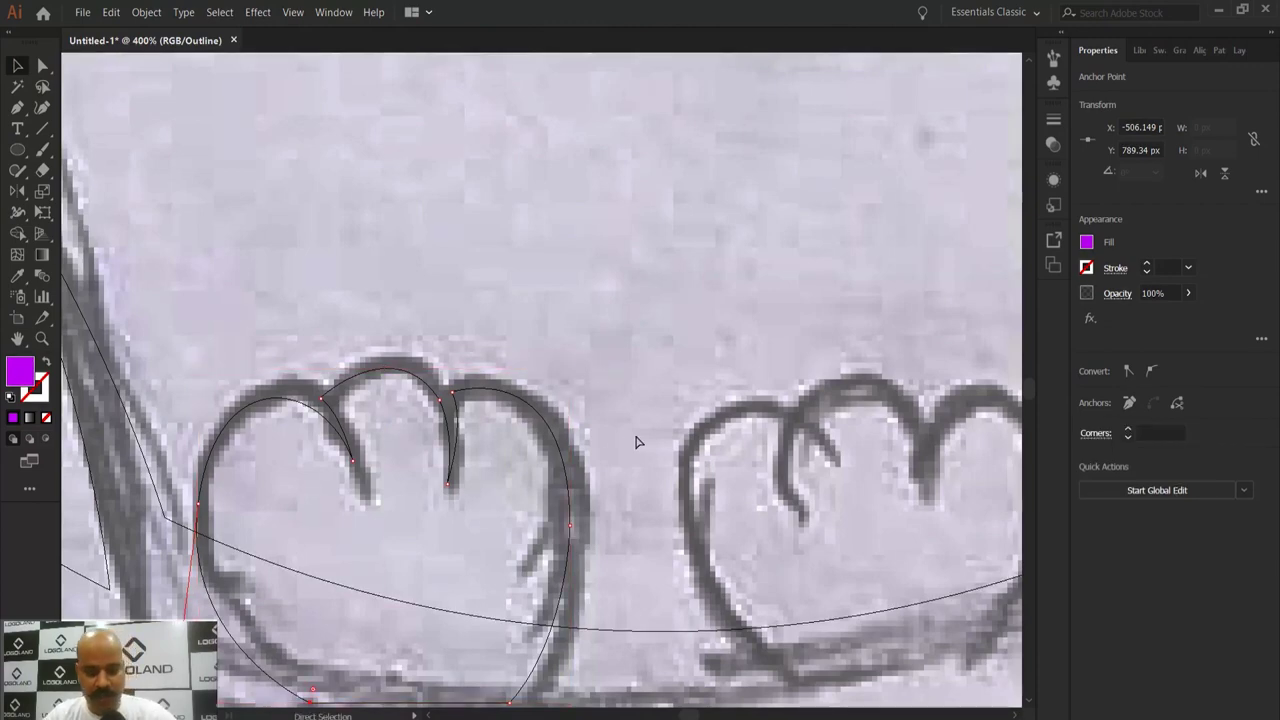
key(ctrl+y)
key(ctrl+minus)
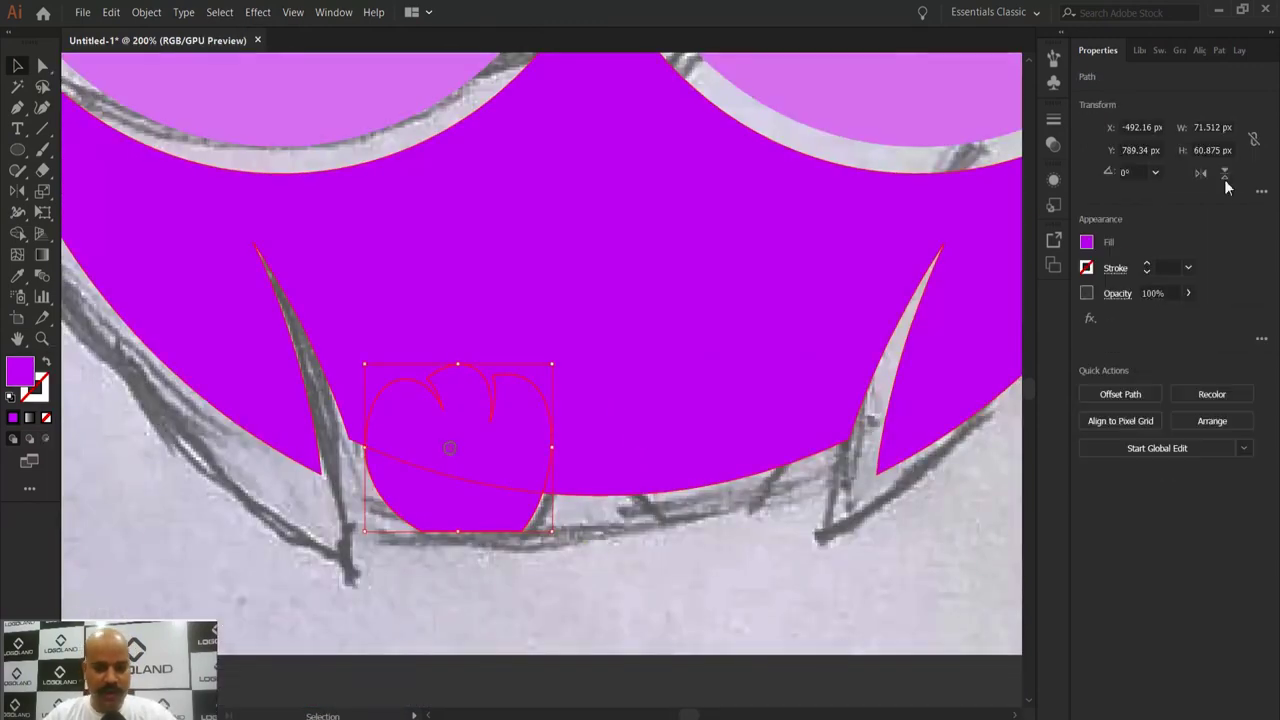
click(1087, 243)
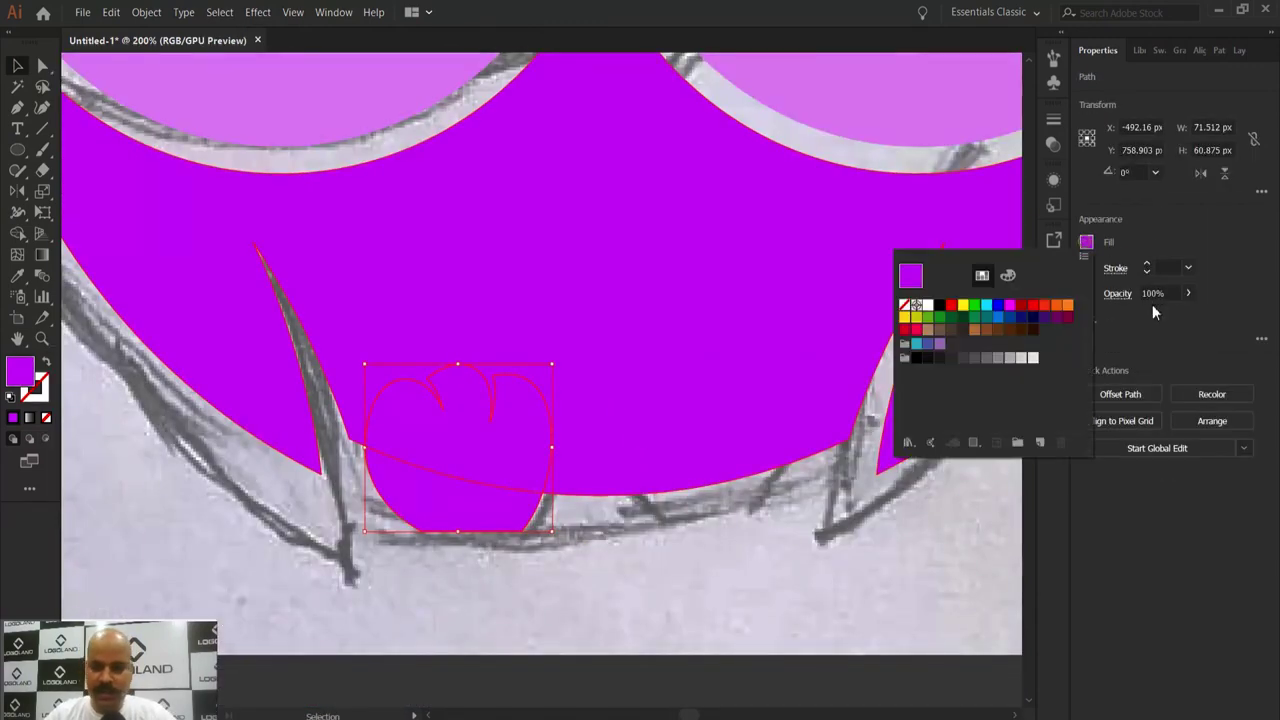
click(926, 305)
drag(616, 514, 541, 519)
click(547, 590)
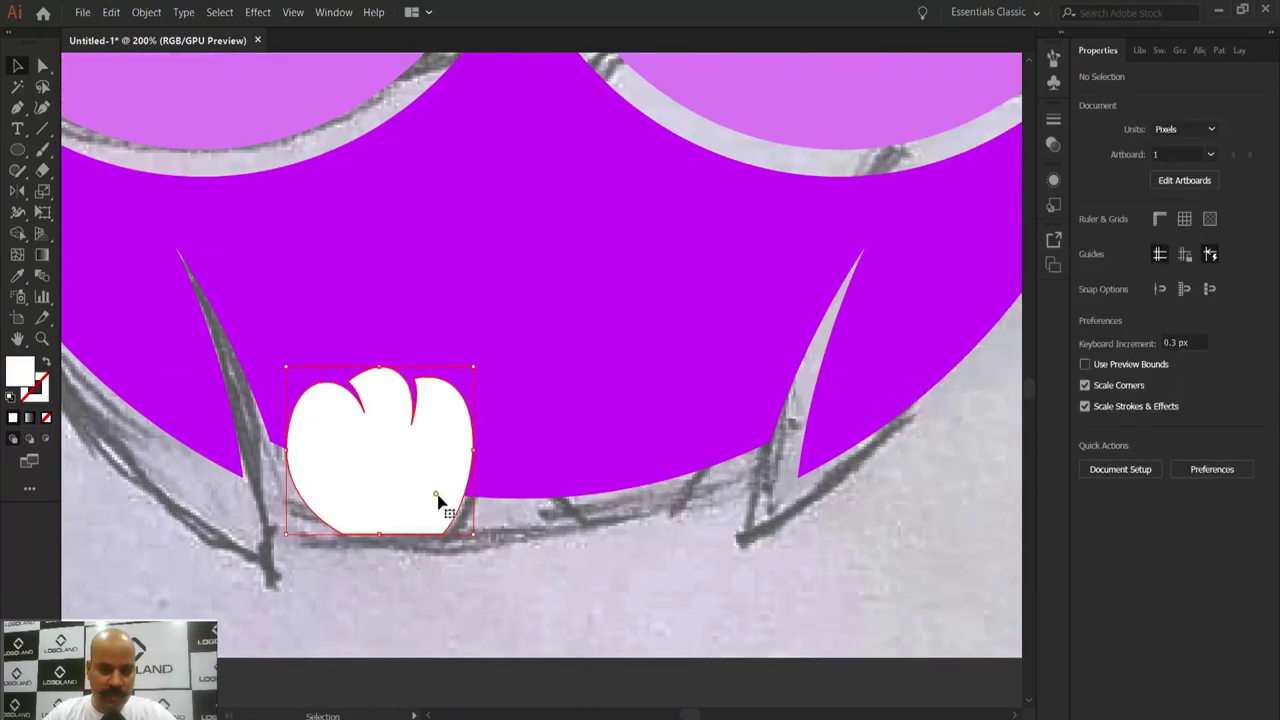
click(437, 500)
click(111, 12)
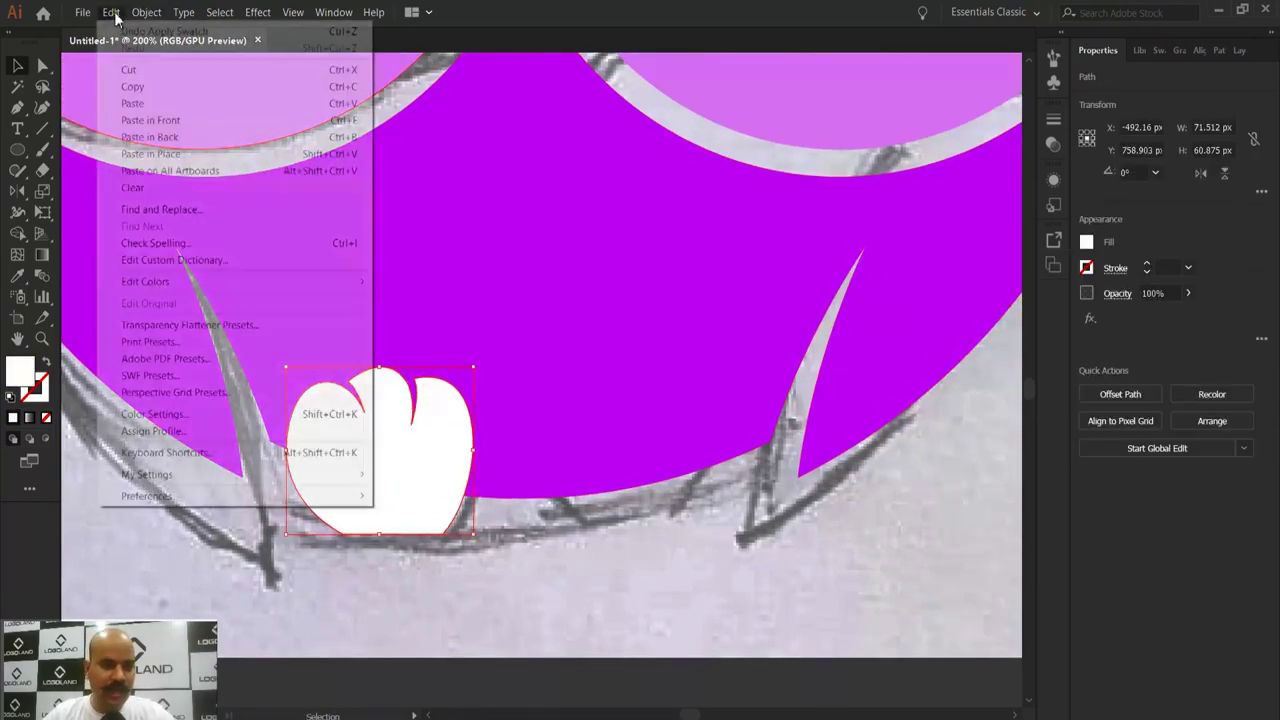
click(147, 89)
click(110, 12)
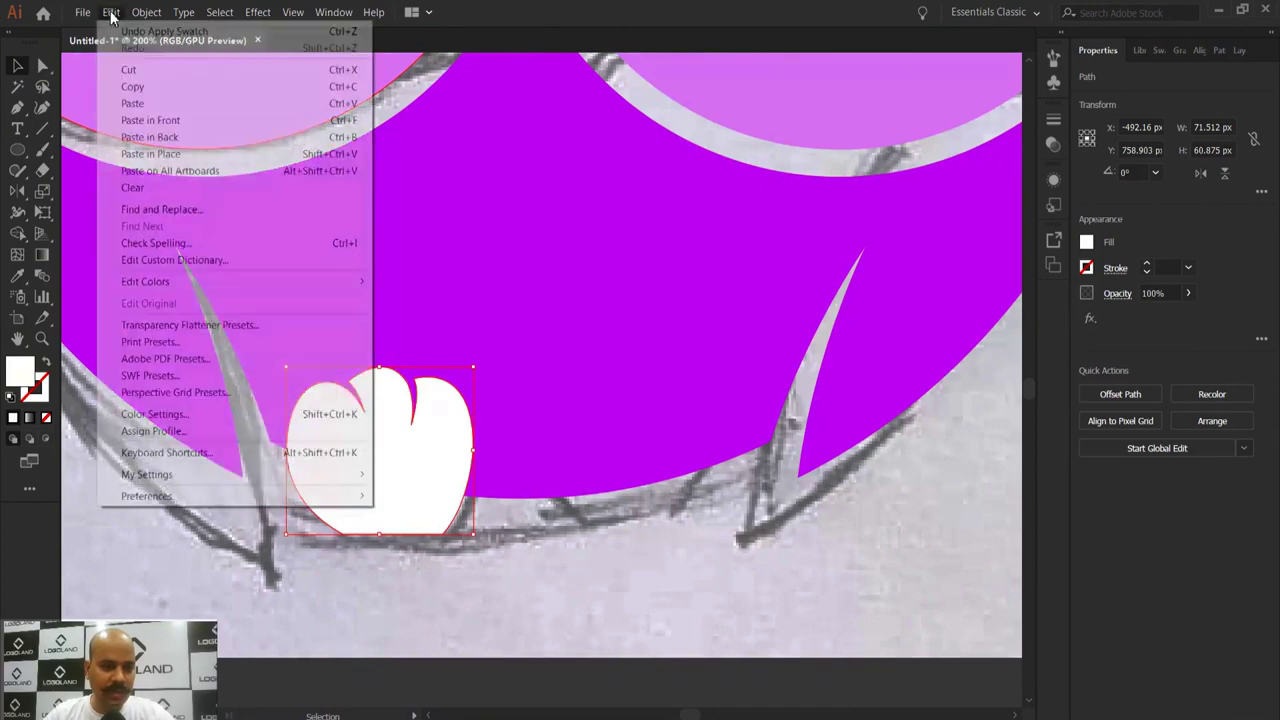
click(472, 555)
drag(422, 489, 456, 509)
key(ctrl+z)
click(550, 542)
Step: Enlarge the white foot proportionally to about 80 by 68 px and raise it above its sketched position in outline view
scroll(584, 365, down, 2)
scroll(595, 350, up, 3)
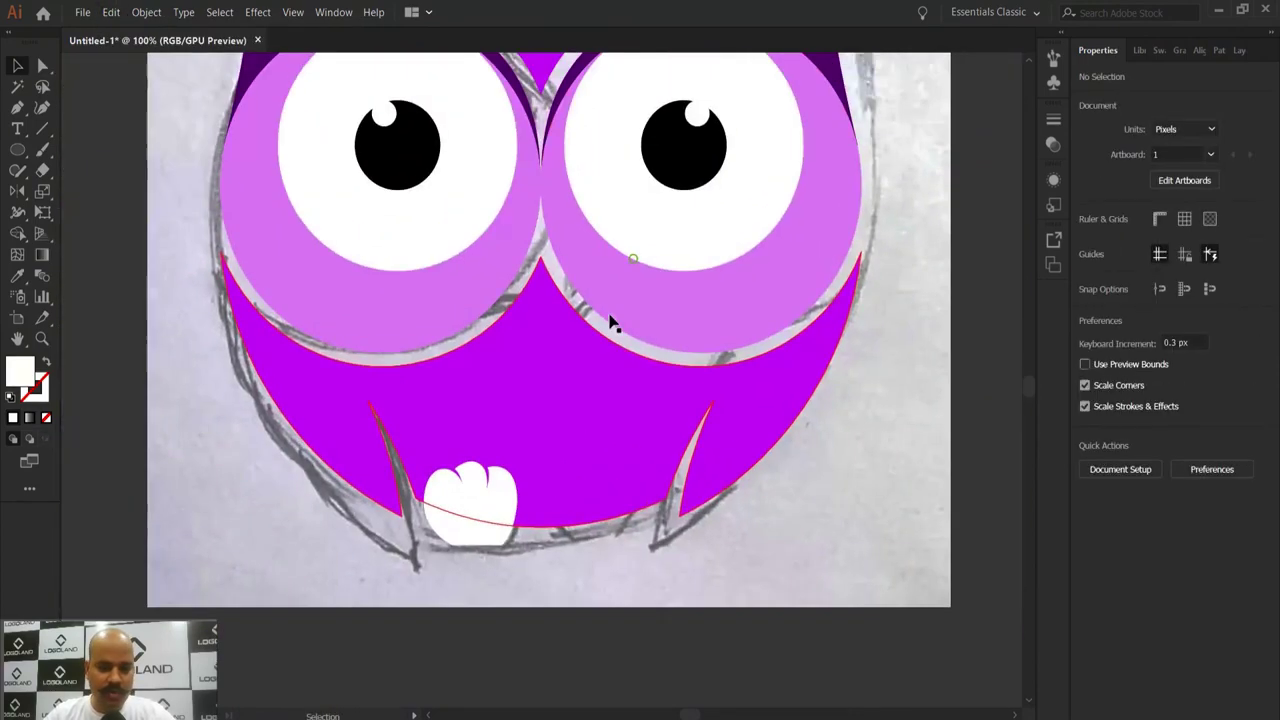
key(ctrl+minus)
key(ctrl+plus)
scroll(560, 350, up, 3)
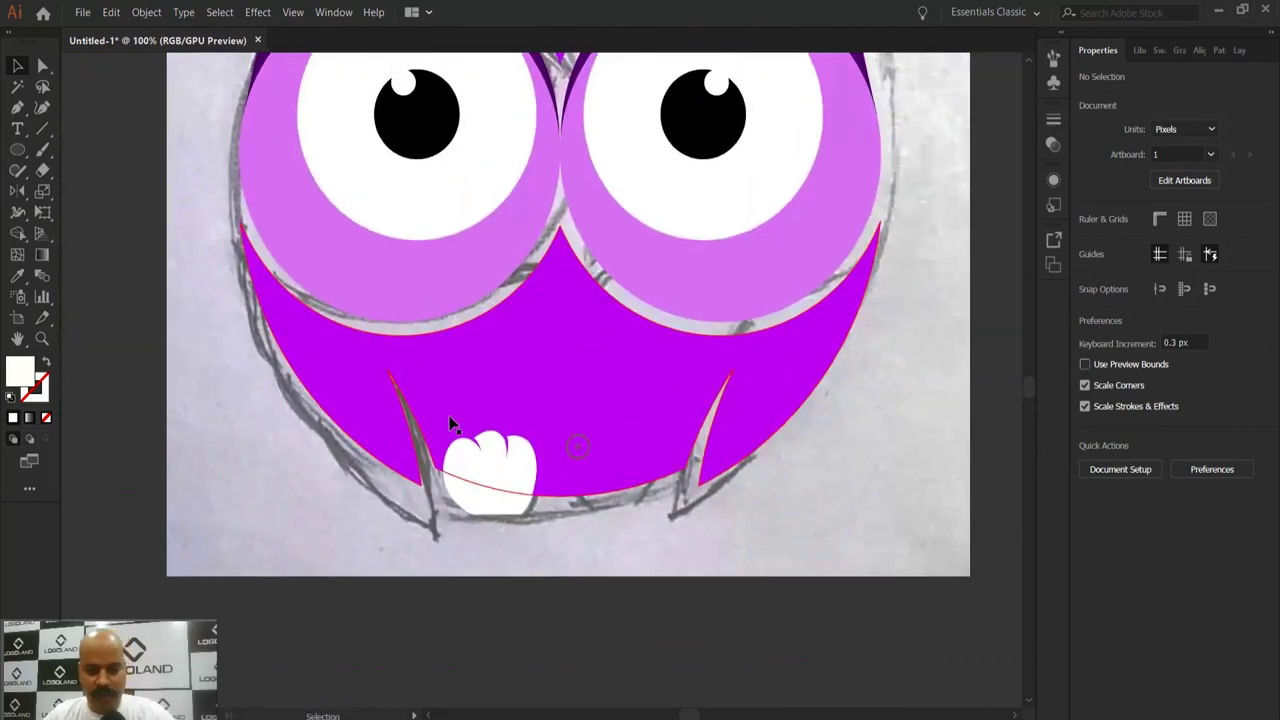
scroll(500, 370, down, 3)
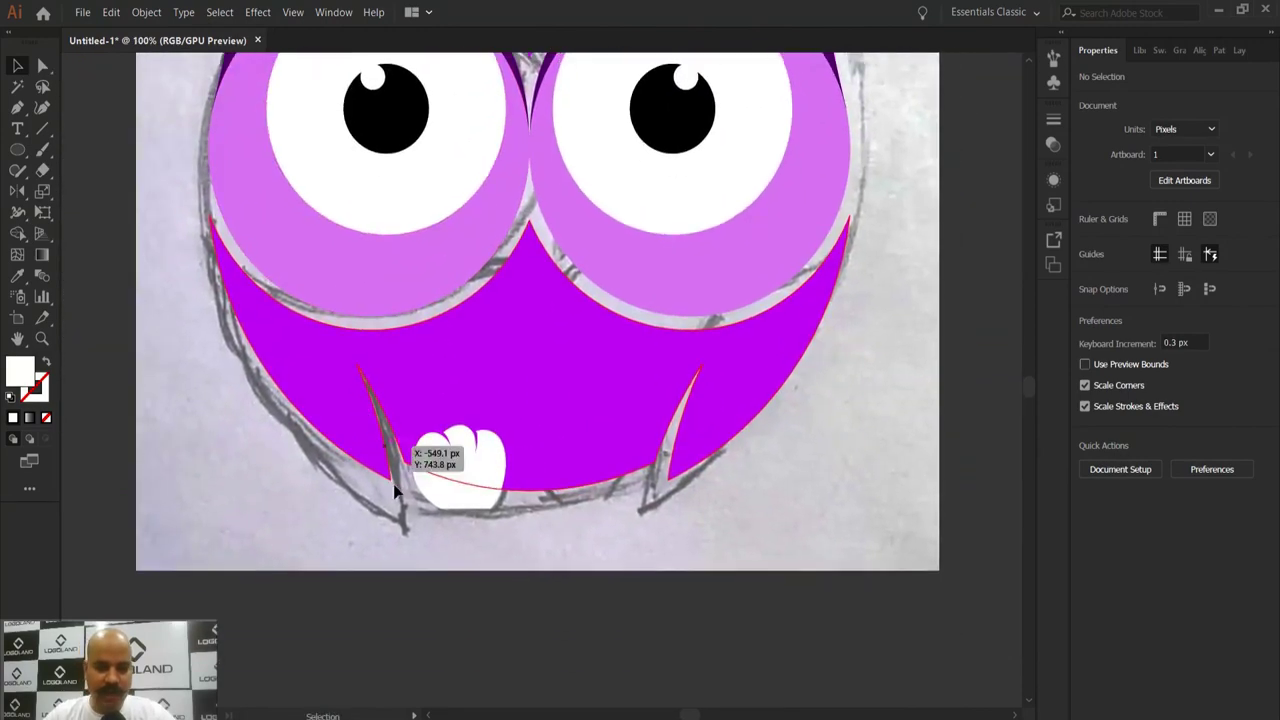
click(469, 490)
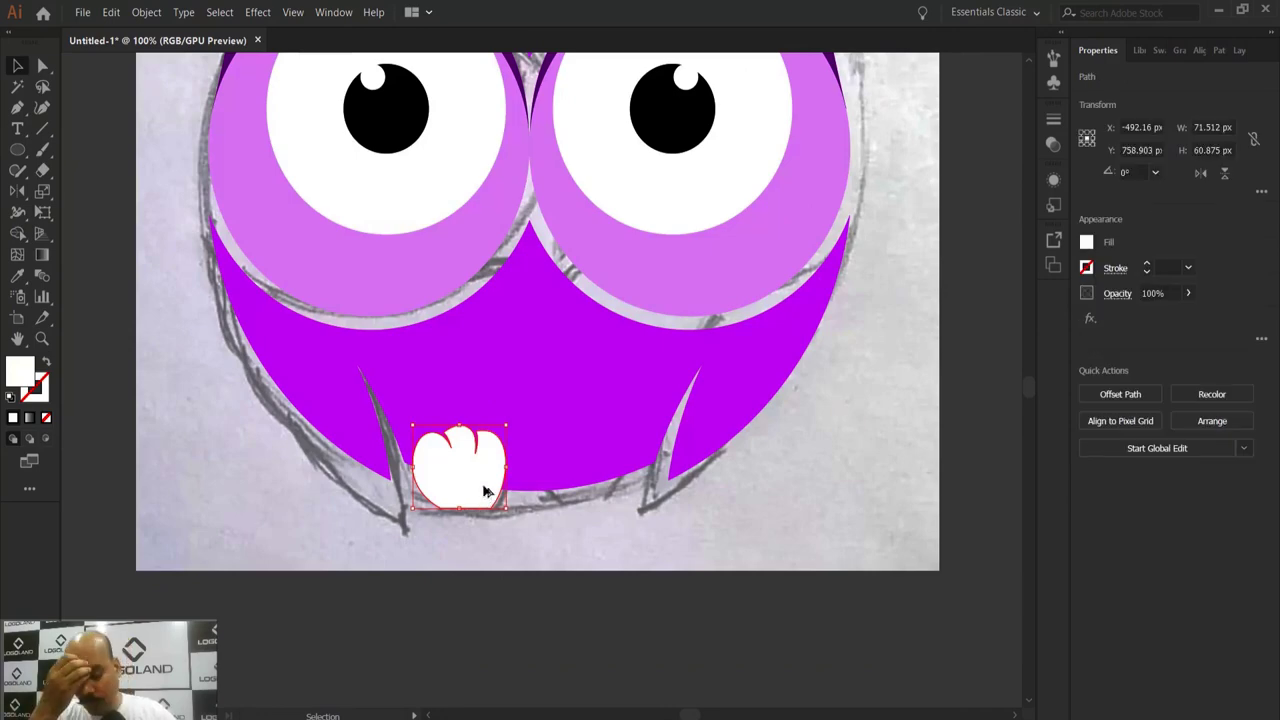
key(ctrl+plus)
key(ctrl+y)
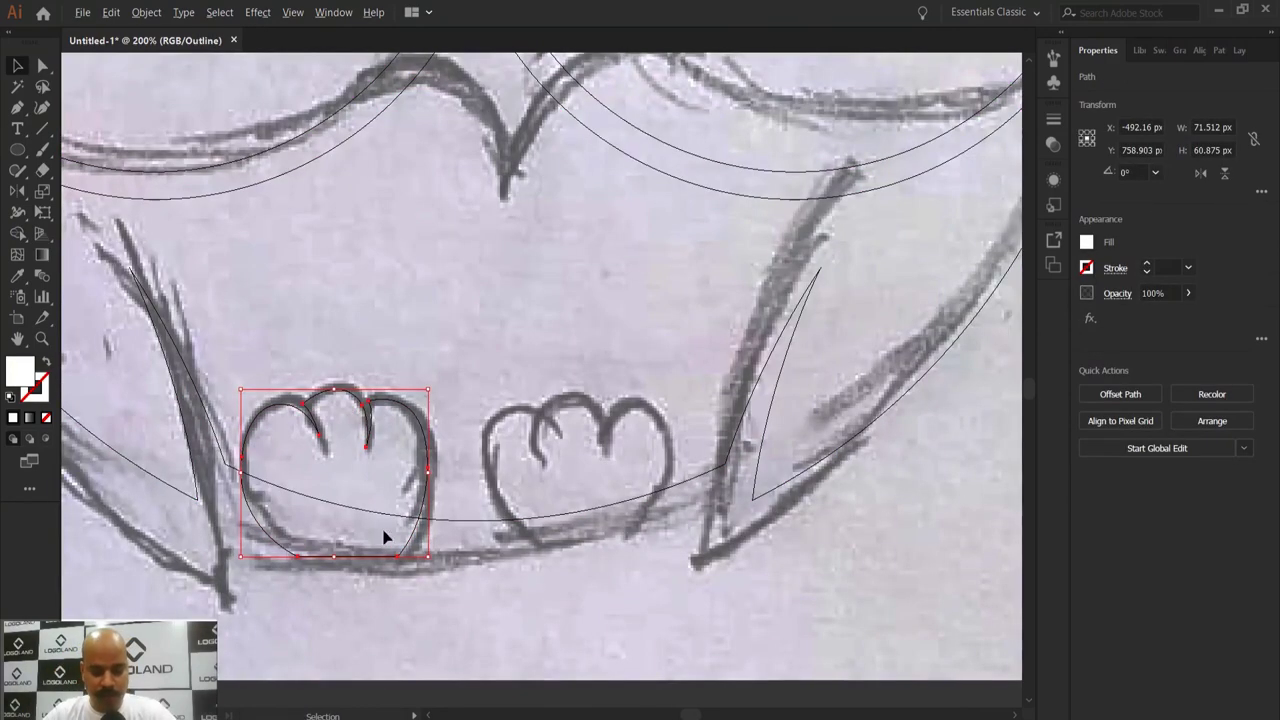
mouse_move(383, 537)
mouse_down()
mouse_move(403, 560)
mouse_move(404, 524)
mouse_up()
drag(343, 357, 380, 353)
click(465, 590)
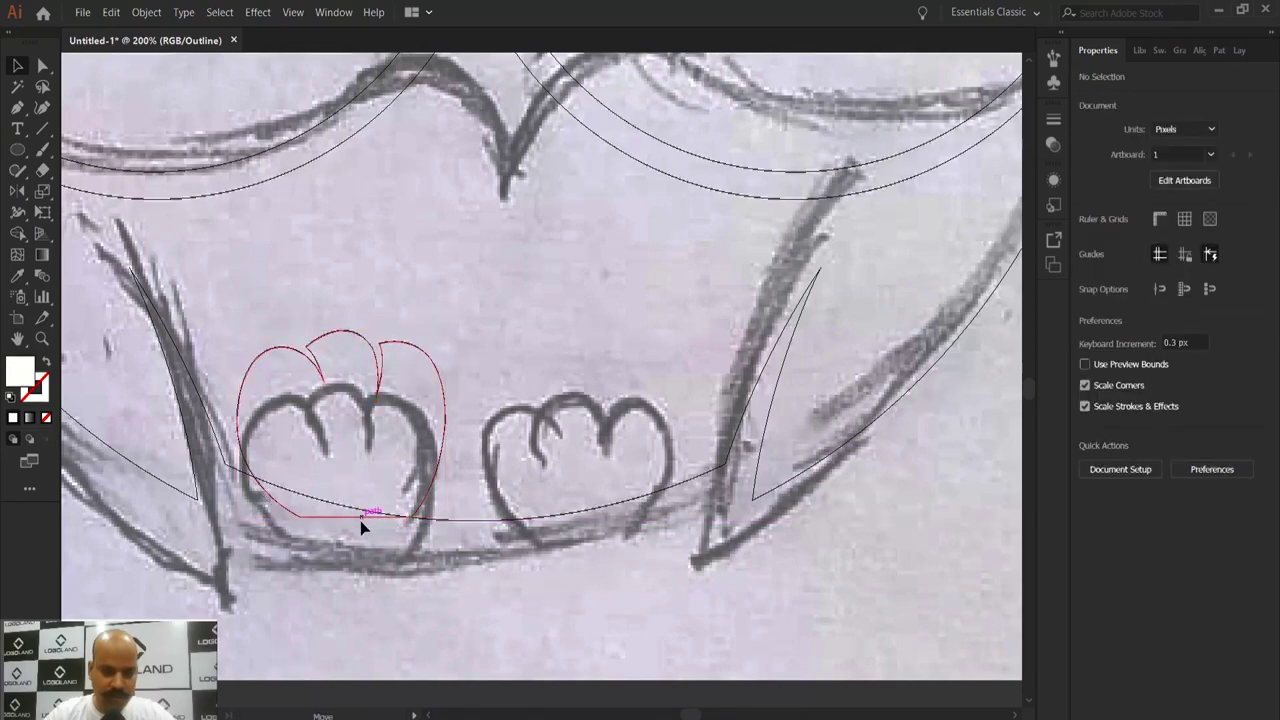
Step: Move the foot down slightly so its flat bottom sits just below the body's lower edge, and return to the colour preview
drag(362, 527, 363, 536)
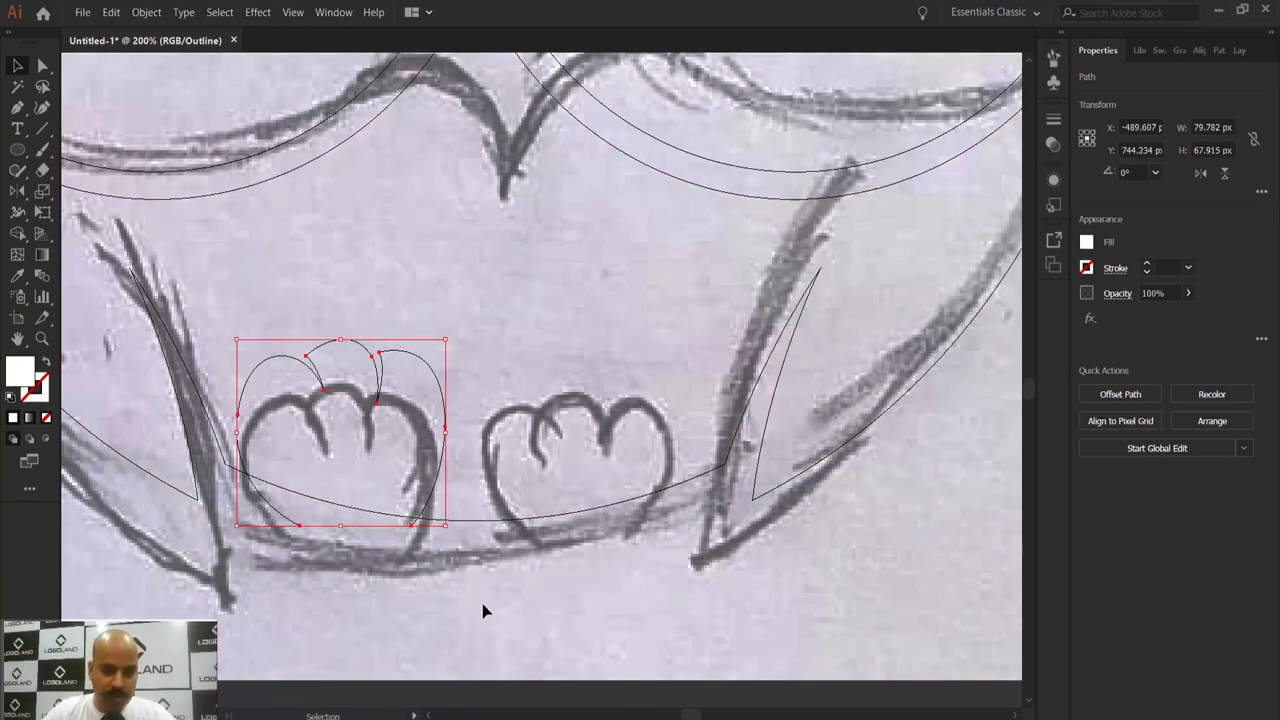
click(450, 548)
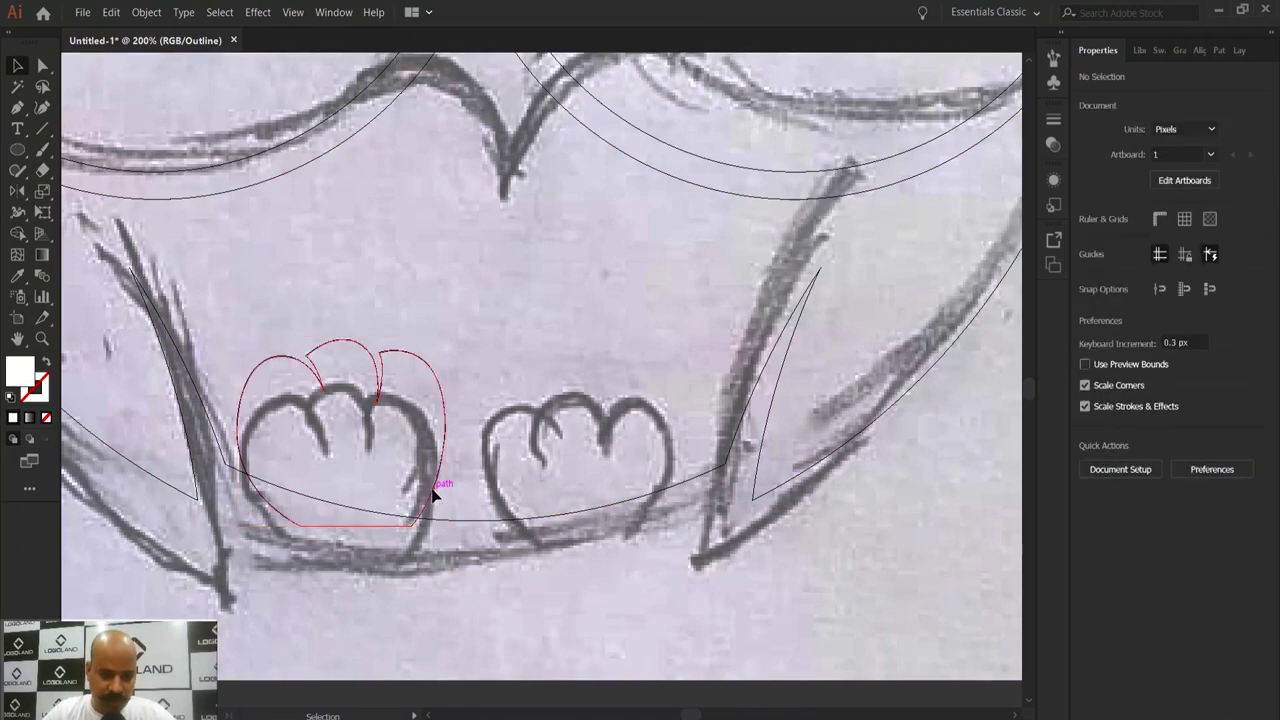
click(438, 488)
key(a)
key(ctrl+y)
click(477, 540)
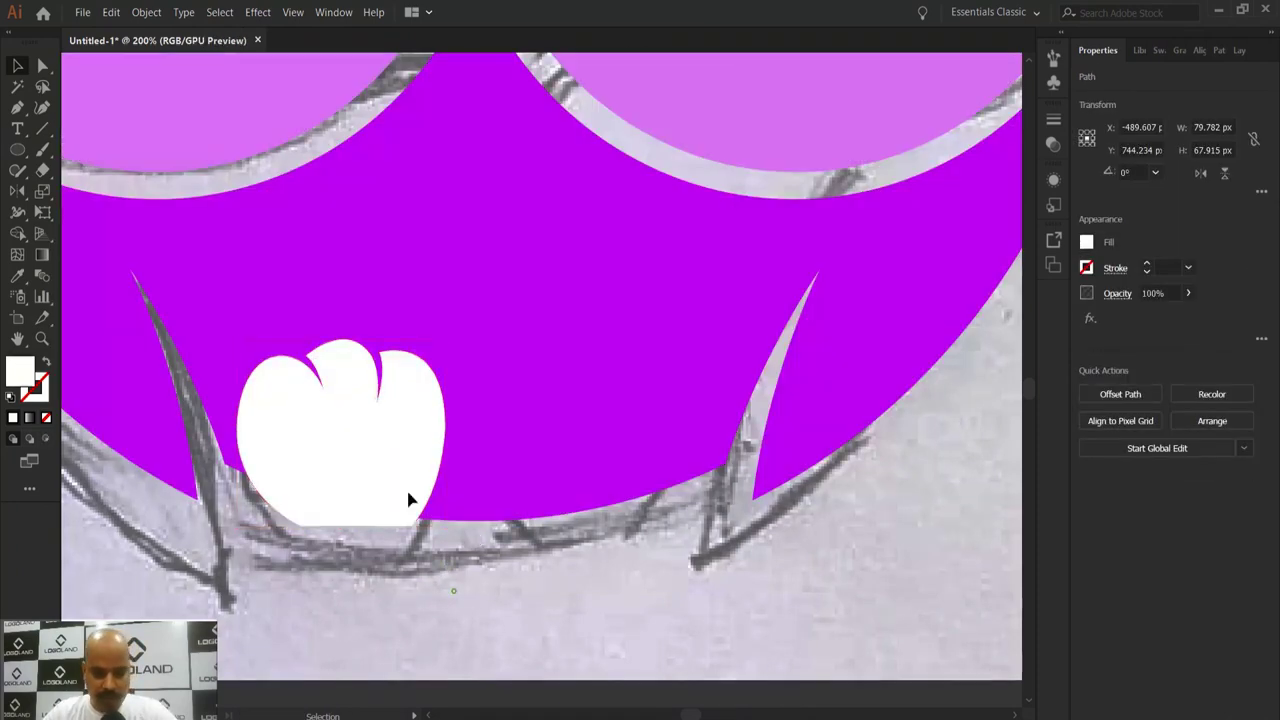
Step: Mirror a copy of the white foot across a vertical axis through the body's top-centre anchor point
key(v)
click(398, 483)
scroll(398, 483, down, 1)
drag(495, 515, 499, 573)
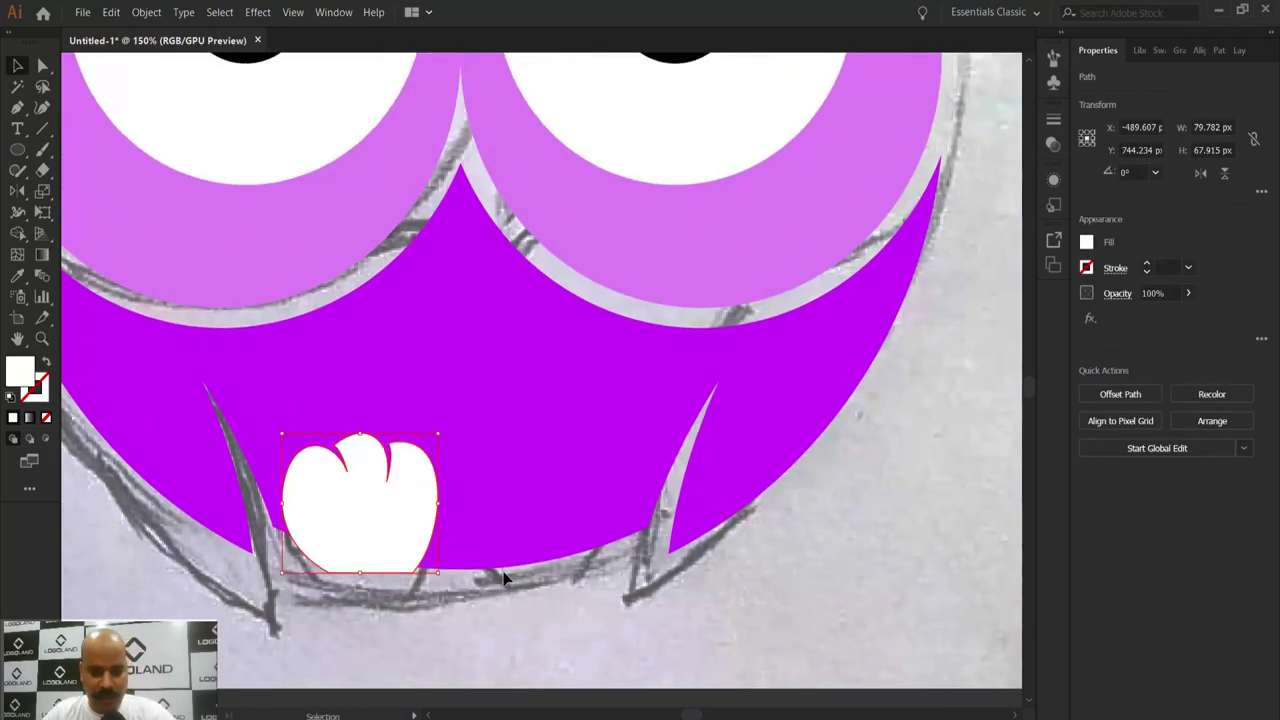
key(o)
key(ctrl+minus)
key(ctrl+minus)
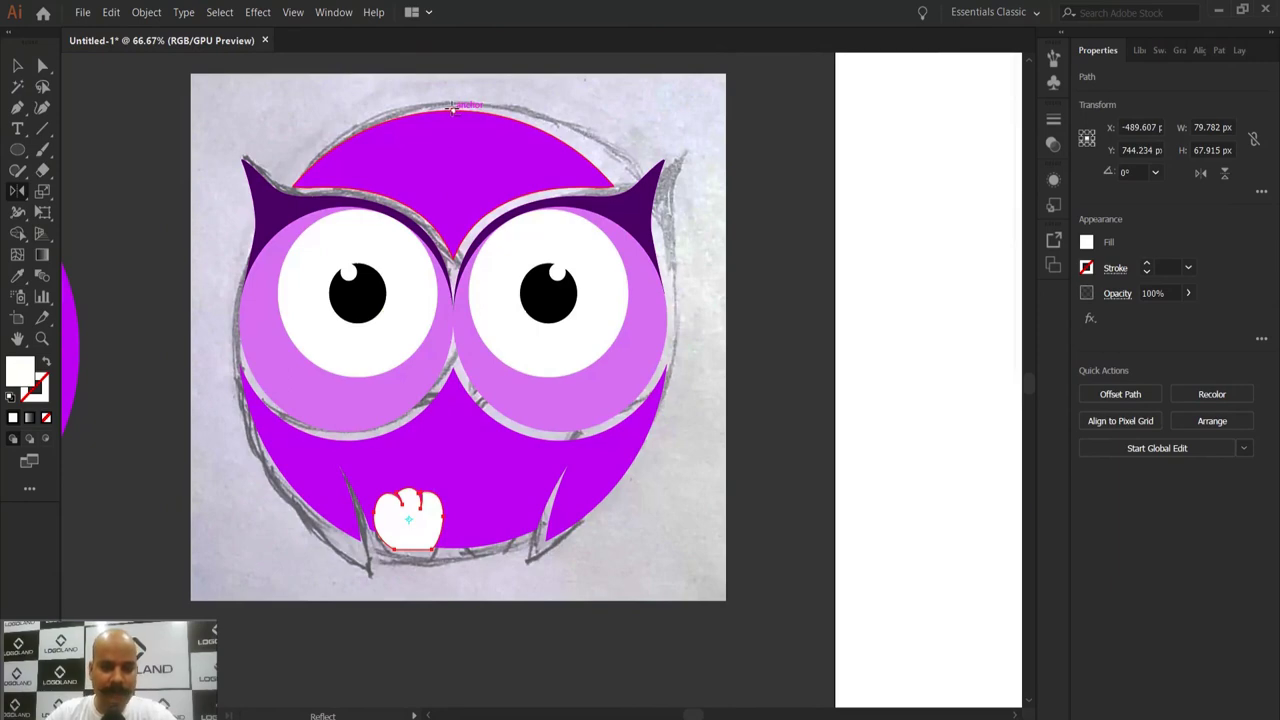
alt+click(452, 108)
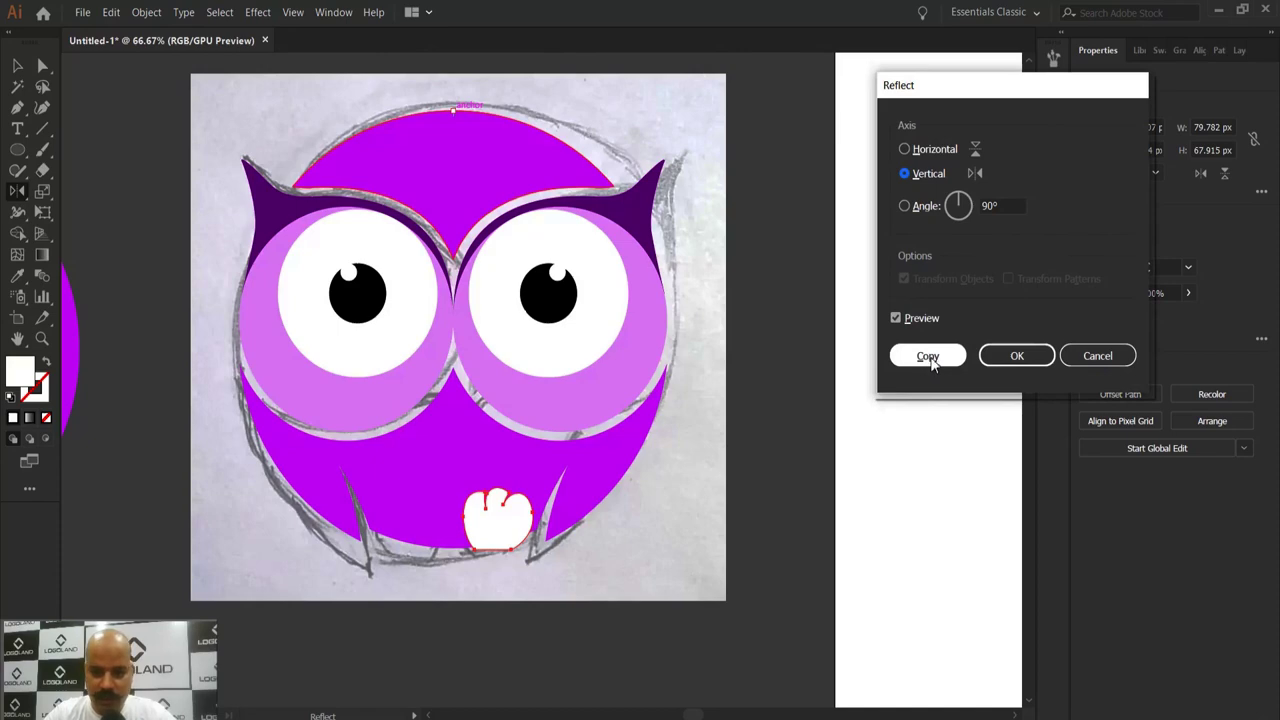
click(928, 358)
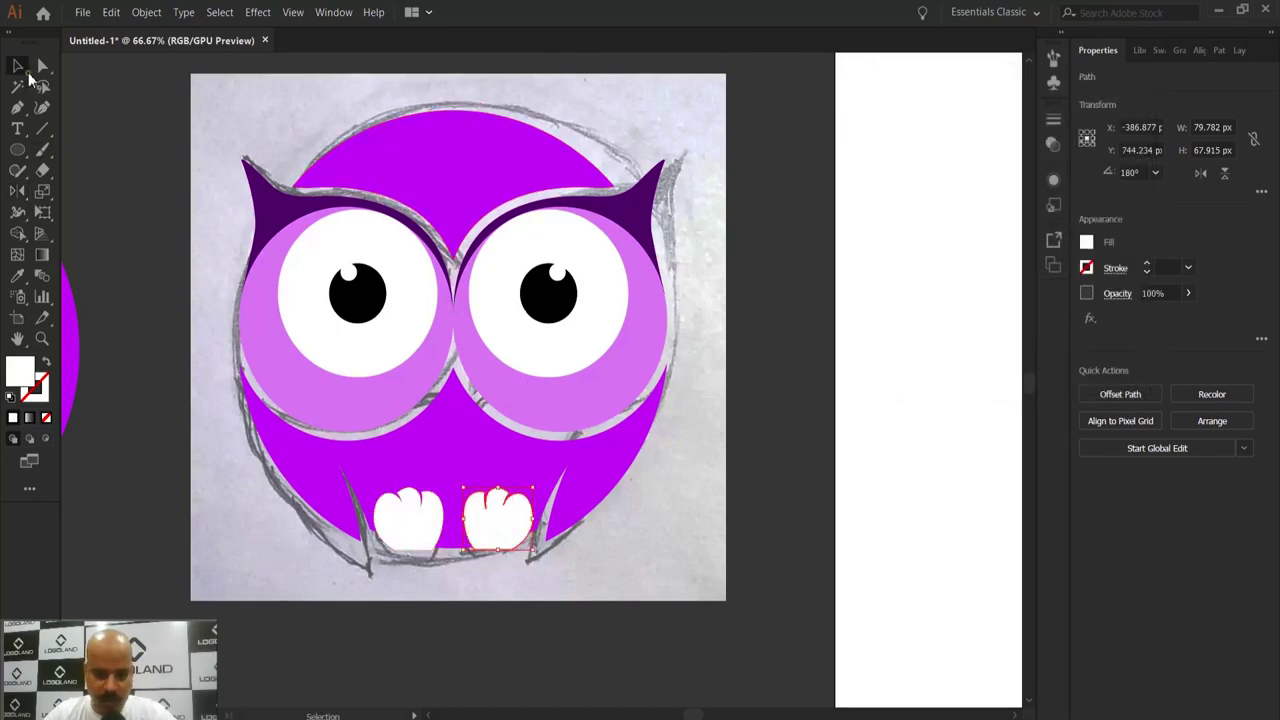
Step: Select both feet together with the purple body and cut the foot shapes out of it with Shape Builder
scroll(577, 483, up, 2)
drag(531, 580, 637, 432)
click(526, 440)
shift+click(281, 437)
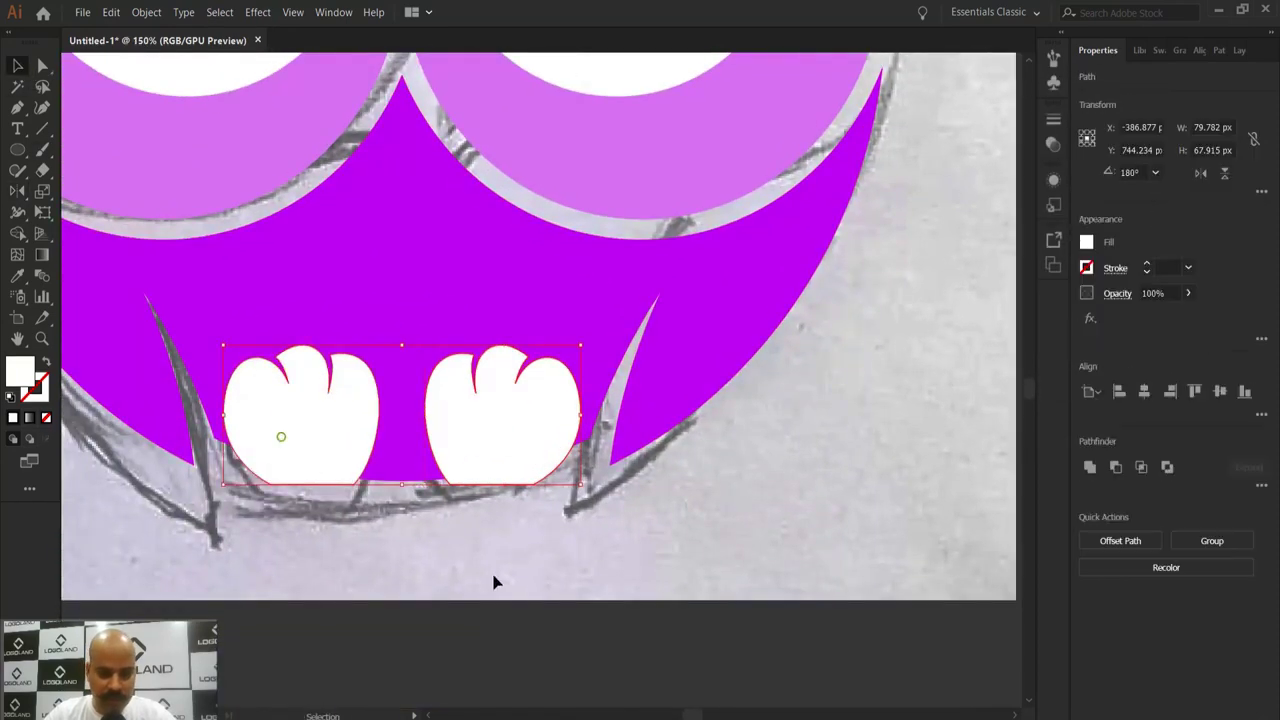
shift+click(601, 296)
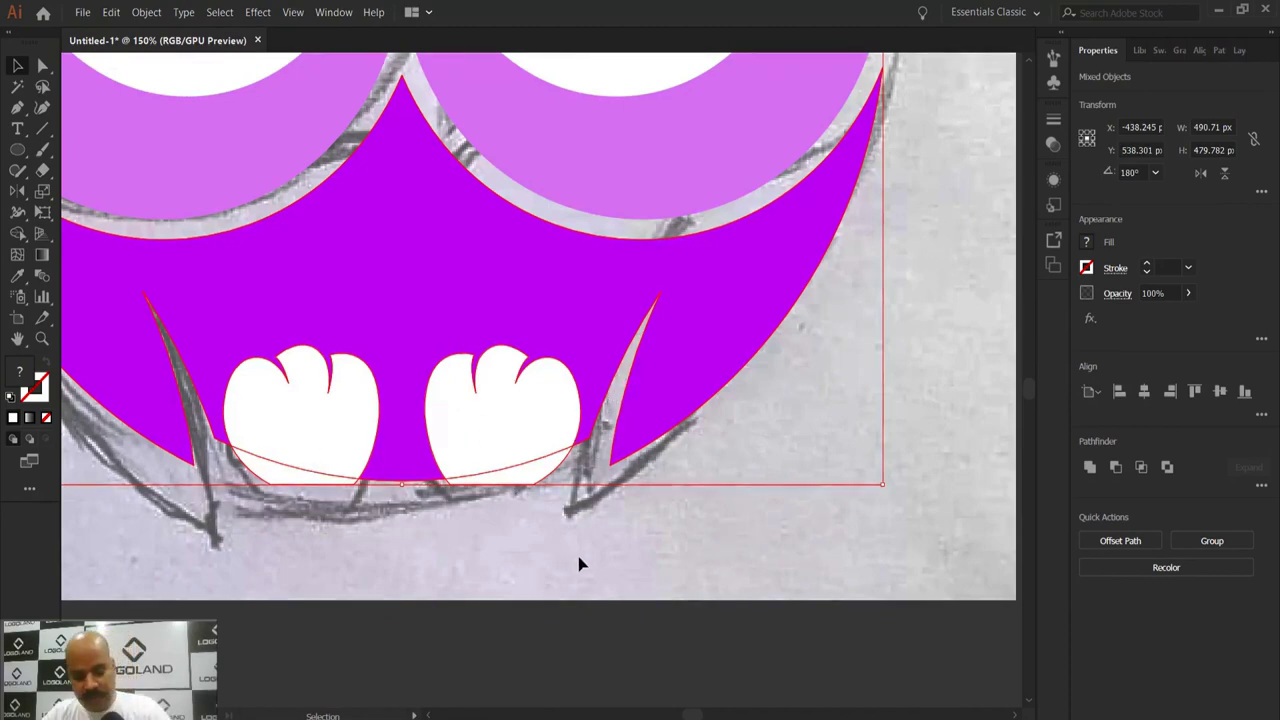
key(shift+m)
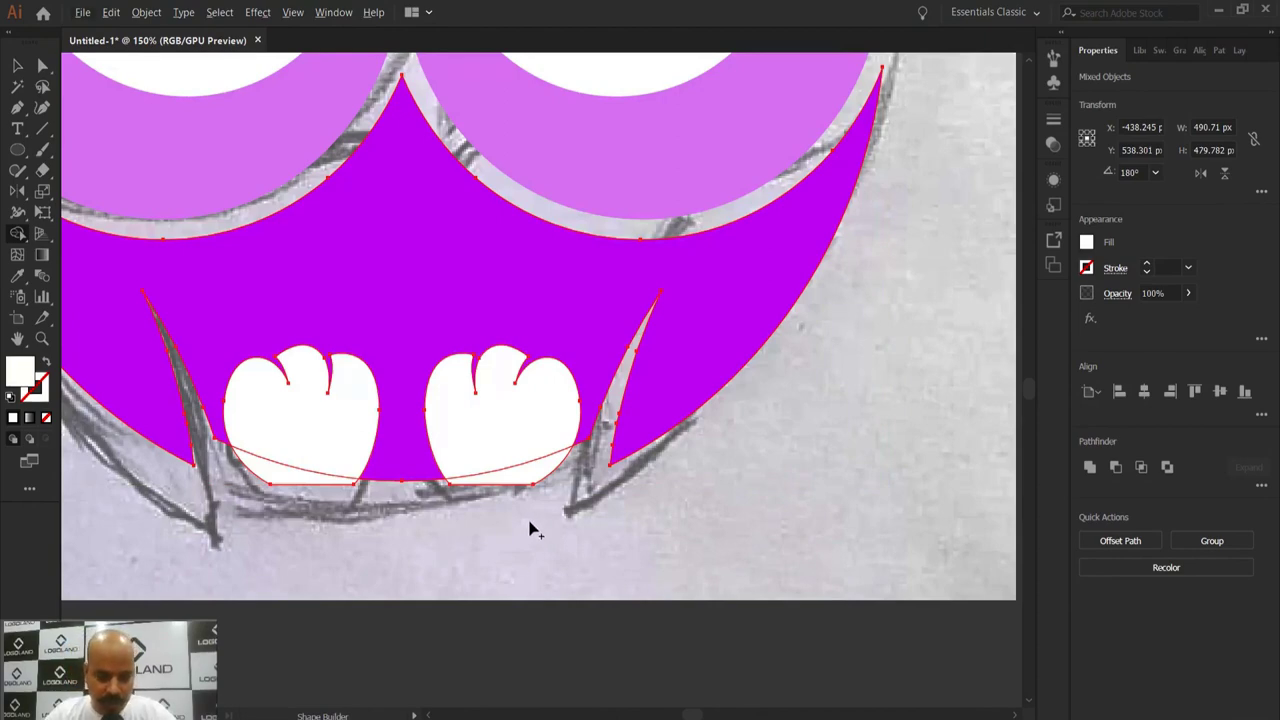
alt+drag(520, 522, 503, 440)
drag(305, 522, 305, 443)
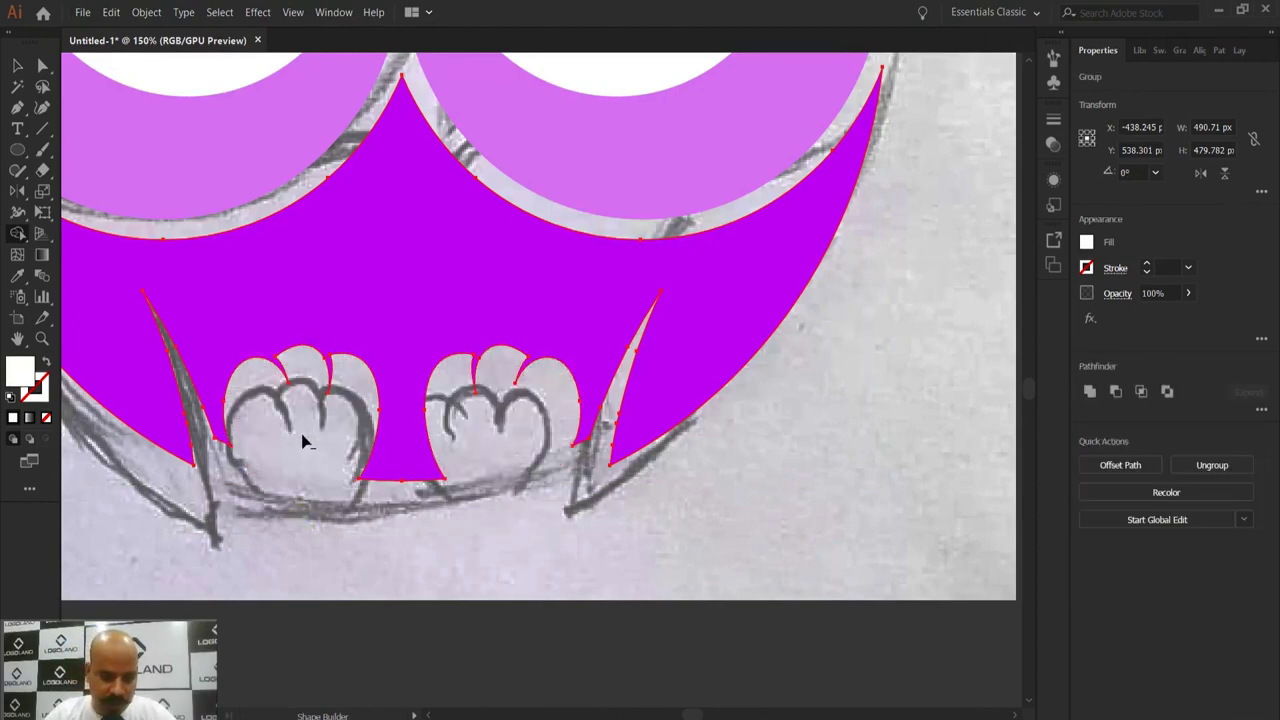
click(17, 65)
scroll(675, 394, down, 3)
click(706, 482)
drag(721, 375, 726, 468)
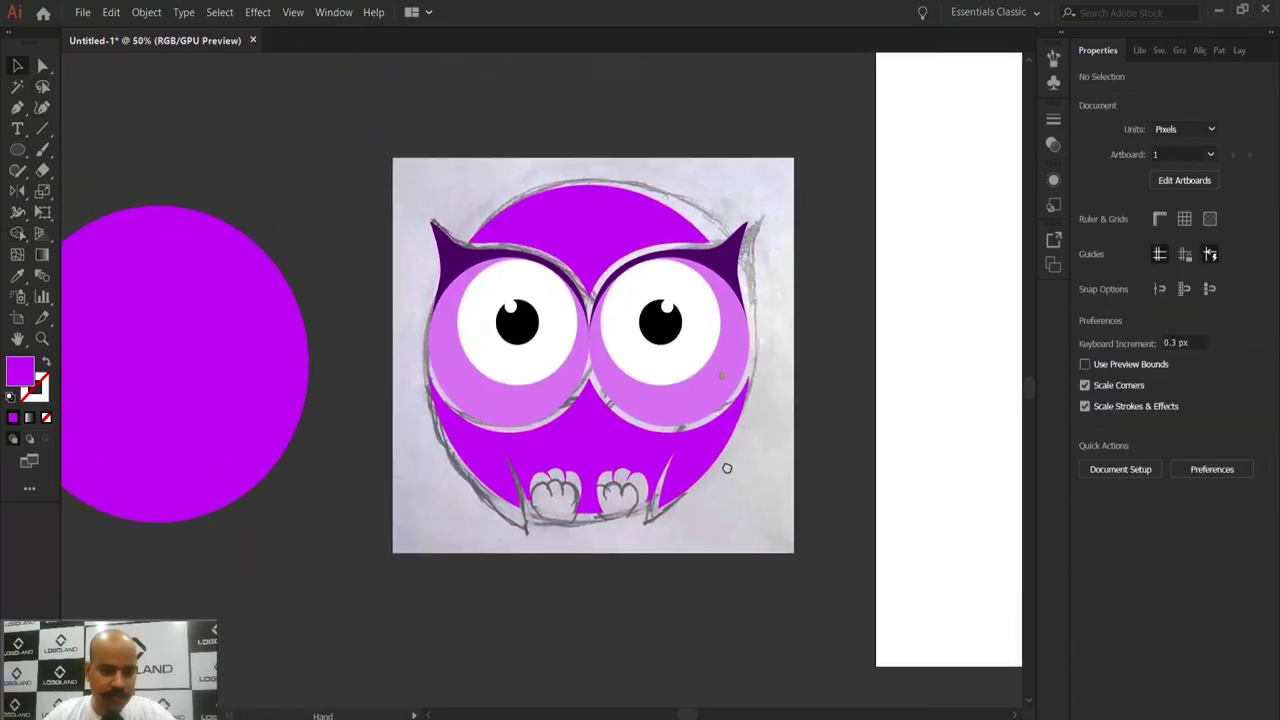
Step: Check the sketched beak in outline view and draw it with the Pen tool as two curved arcs meeting in a point between the eyes
scroll(693, 460, up, 1)
scroll(700, 480, up, 1)
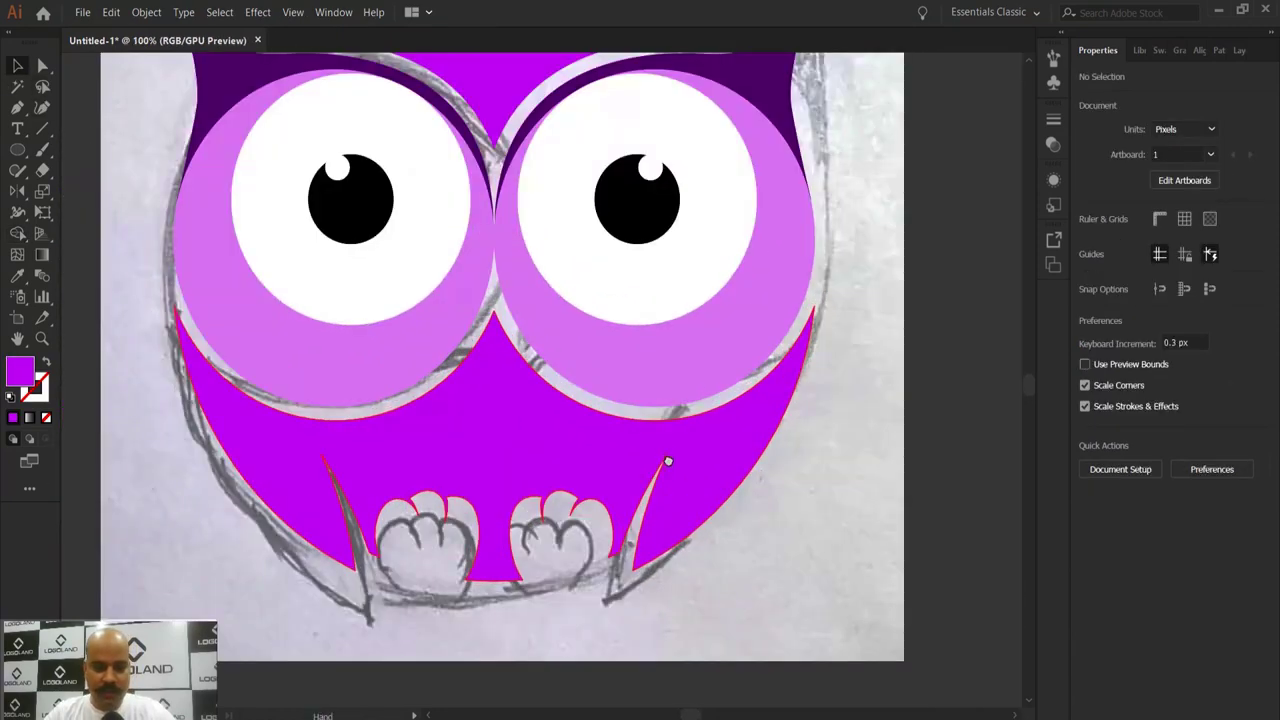
key(ctrl+y)
scroll(516, 401, up, 1)
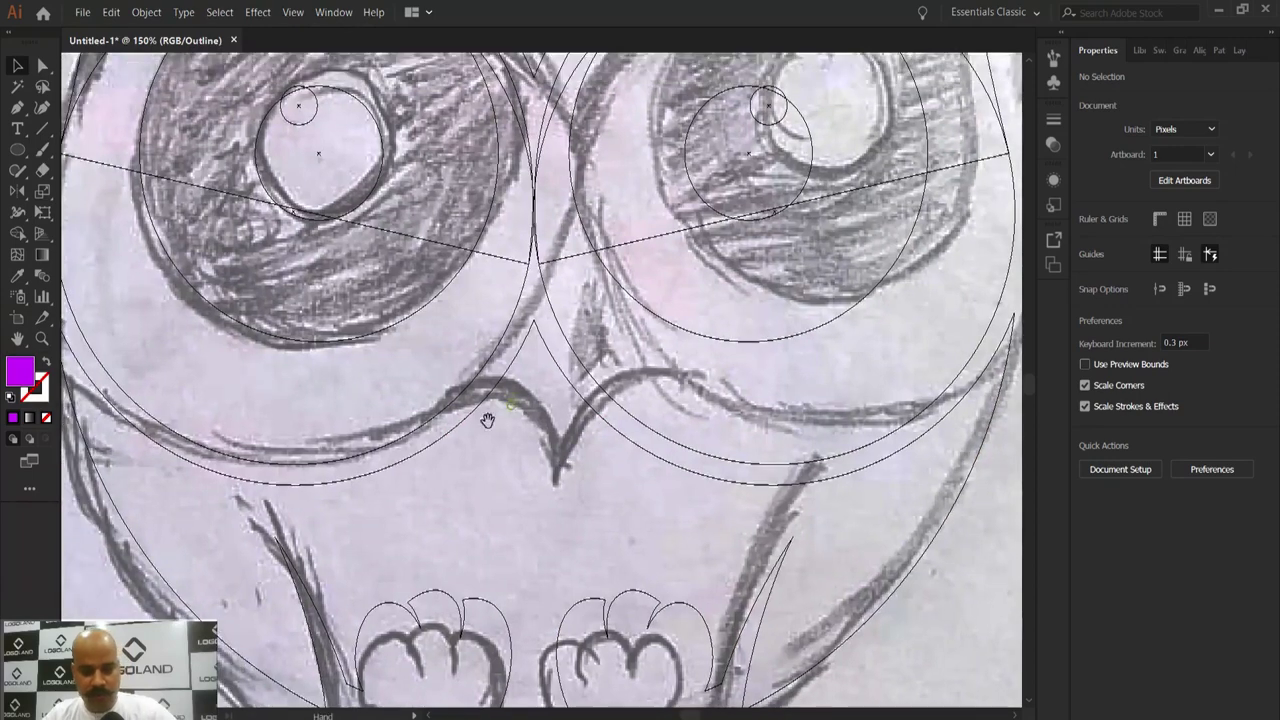
key(ctrl+y)
key(p)
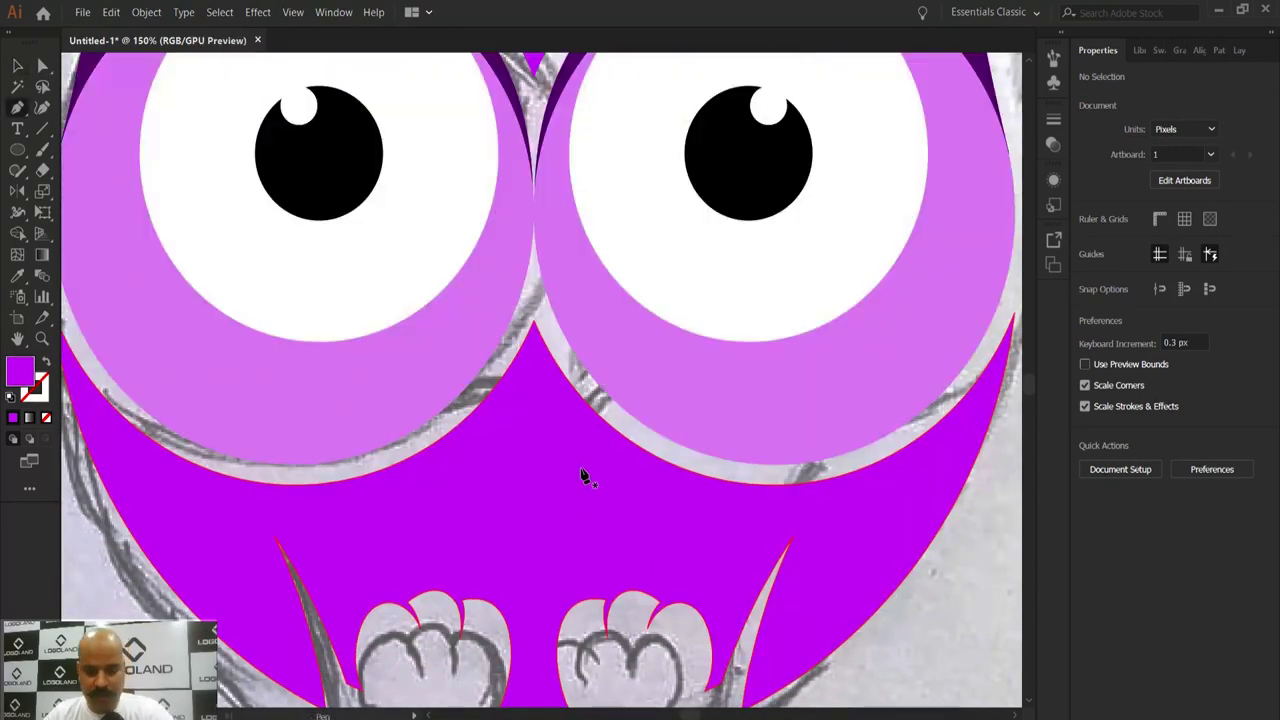
scroll(558, 449, down, 1)
scroll(560, 428, up, 1)
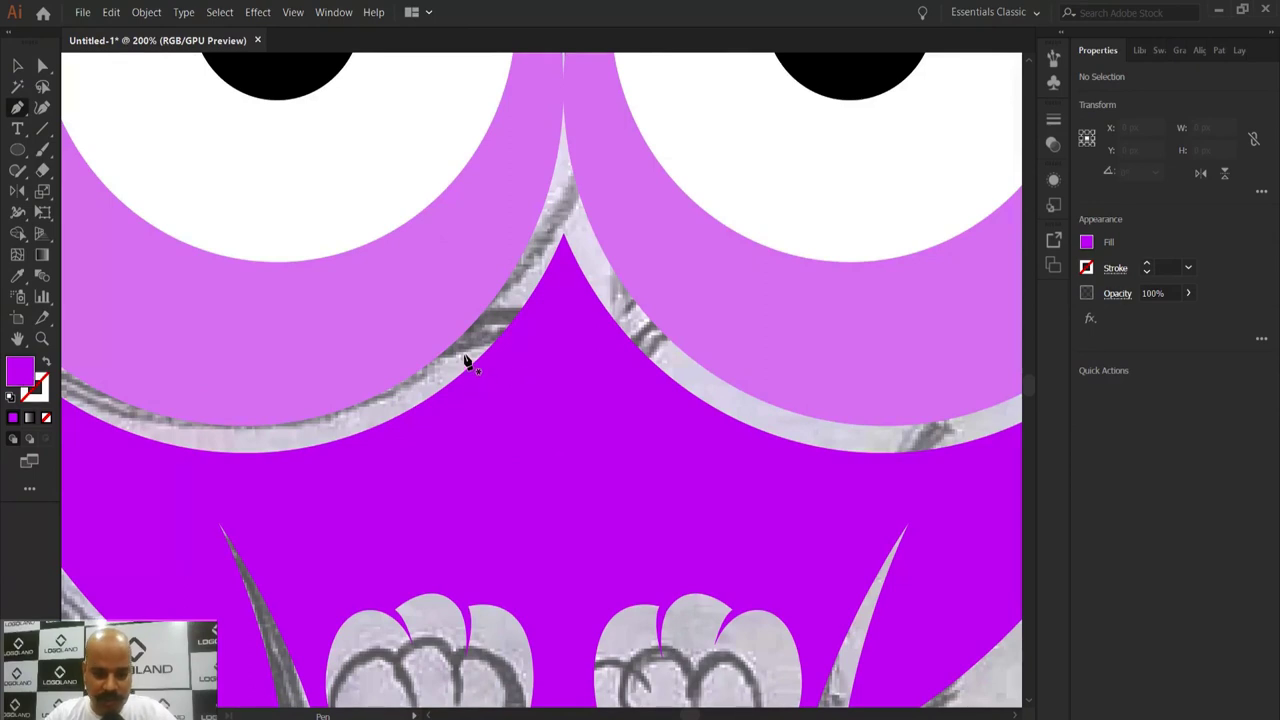
click(467, 357)
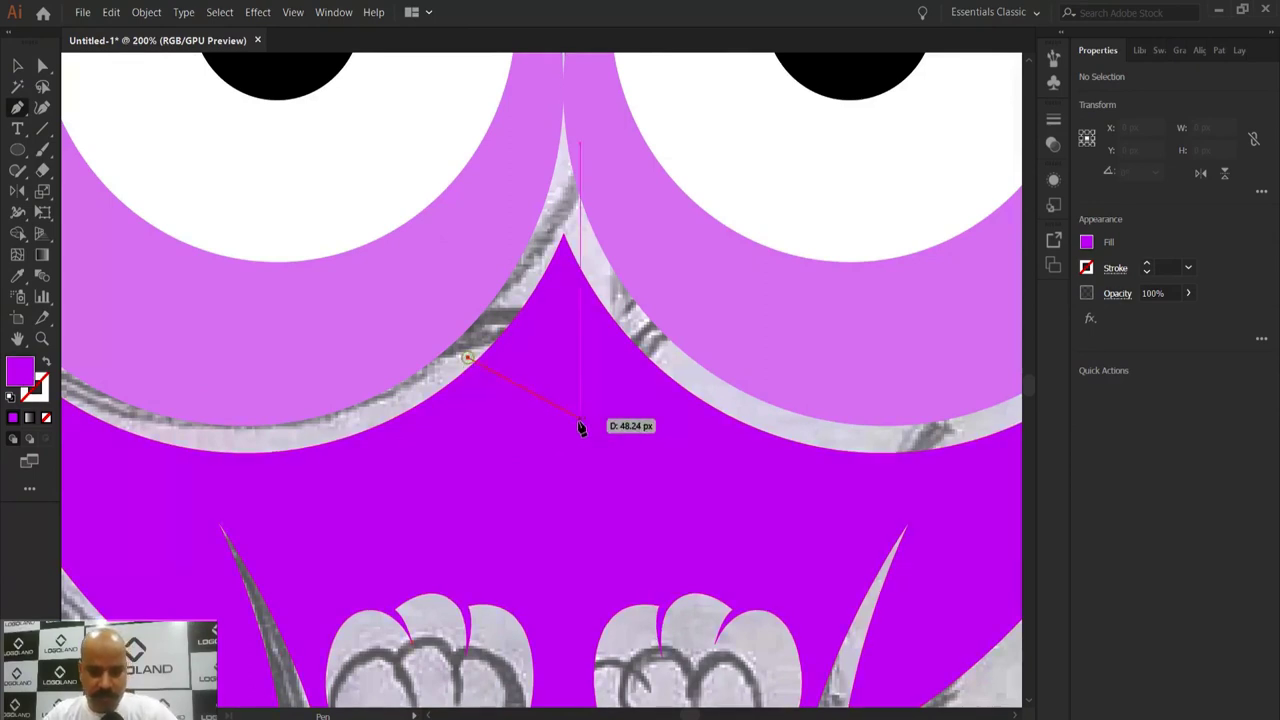
click(564, 406)
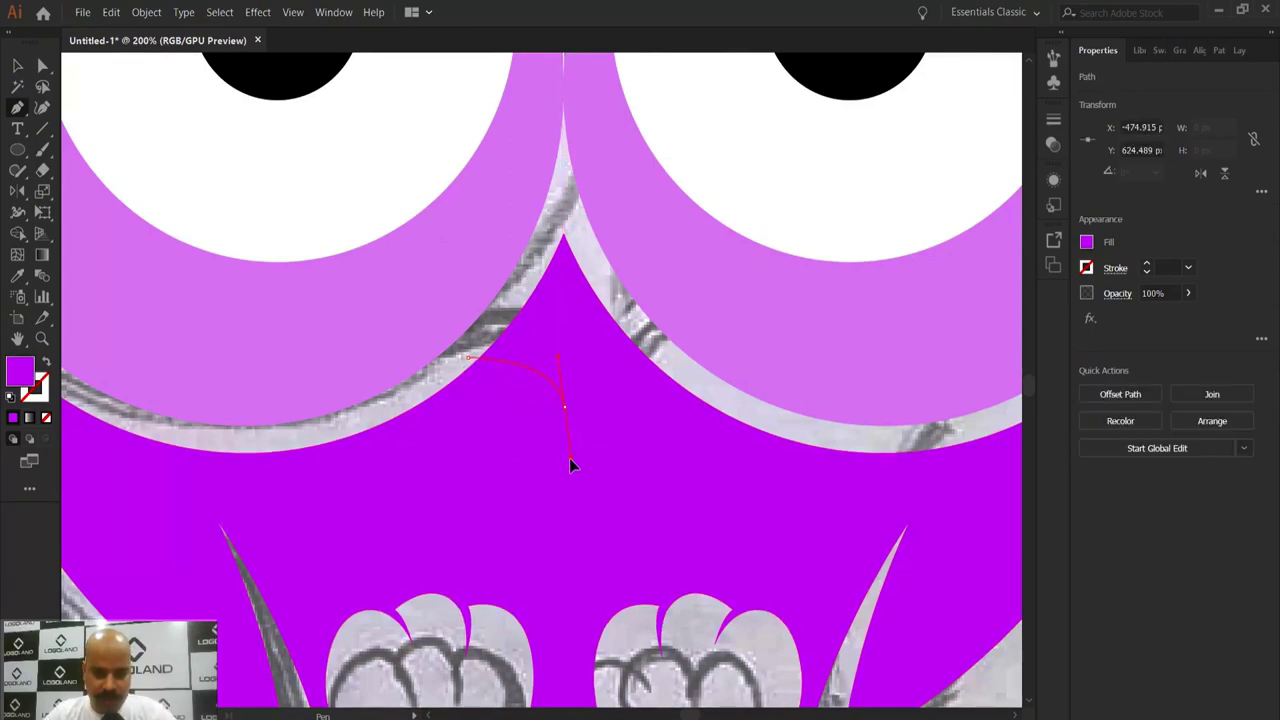
drag(569, 458, 568, 462)
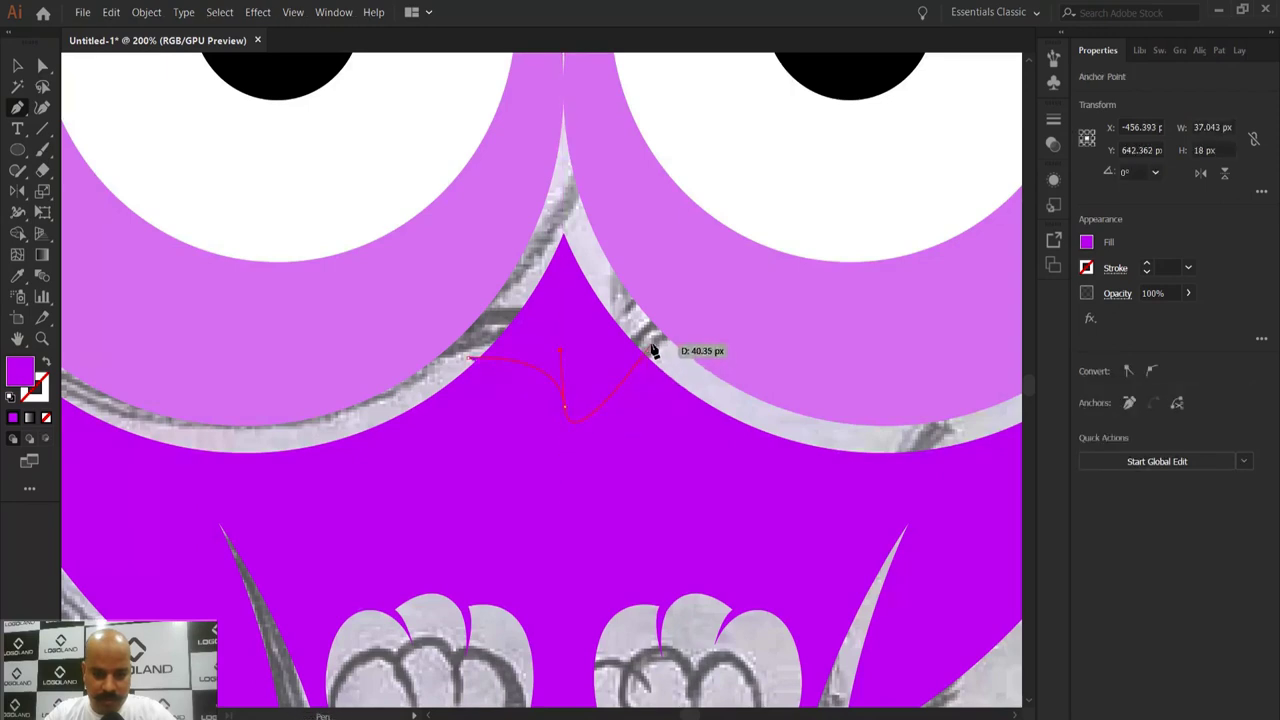
click(565, 410)
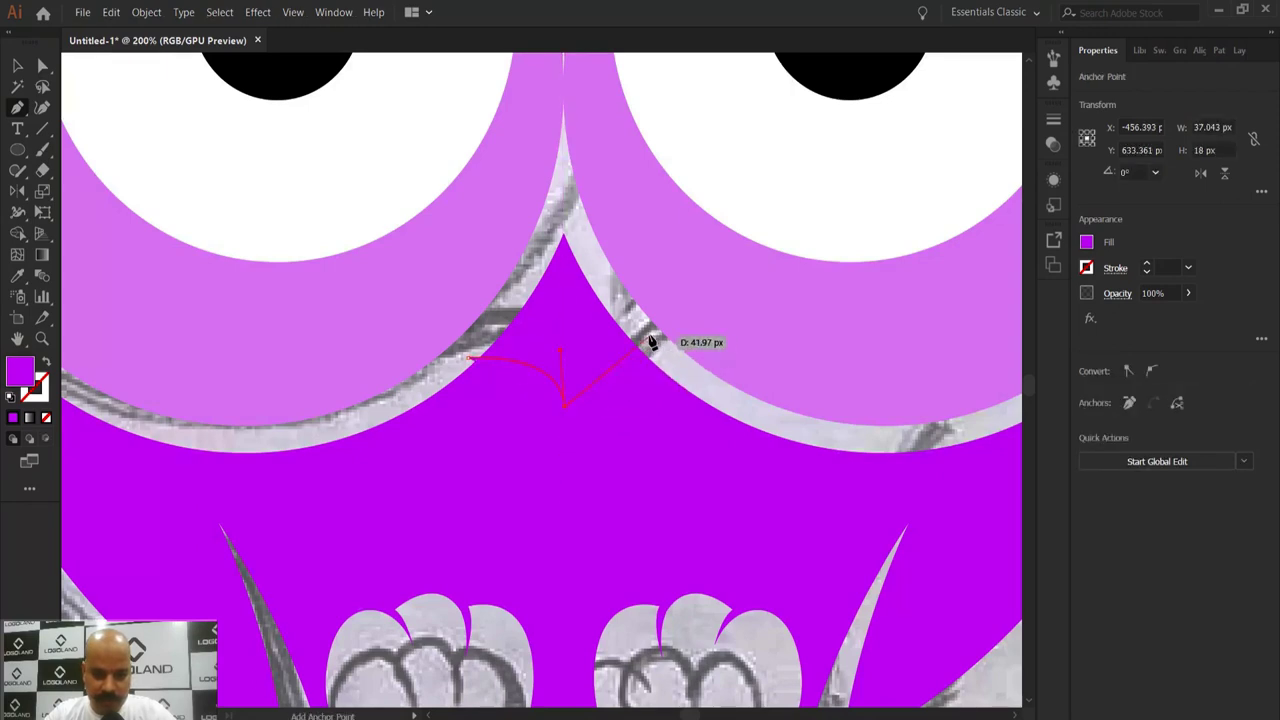
drag(725, 328, 722, 322)
Step: Rotate the beak path about 3° clockwise to even out its two ends, and refine the curve of its left arc
click(18, 66)
key(ctrl+plus)
key(ctrl+plus)
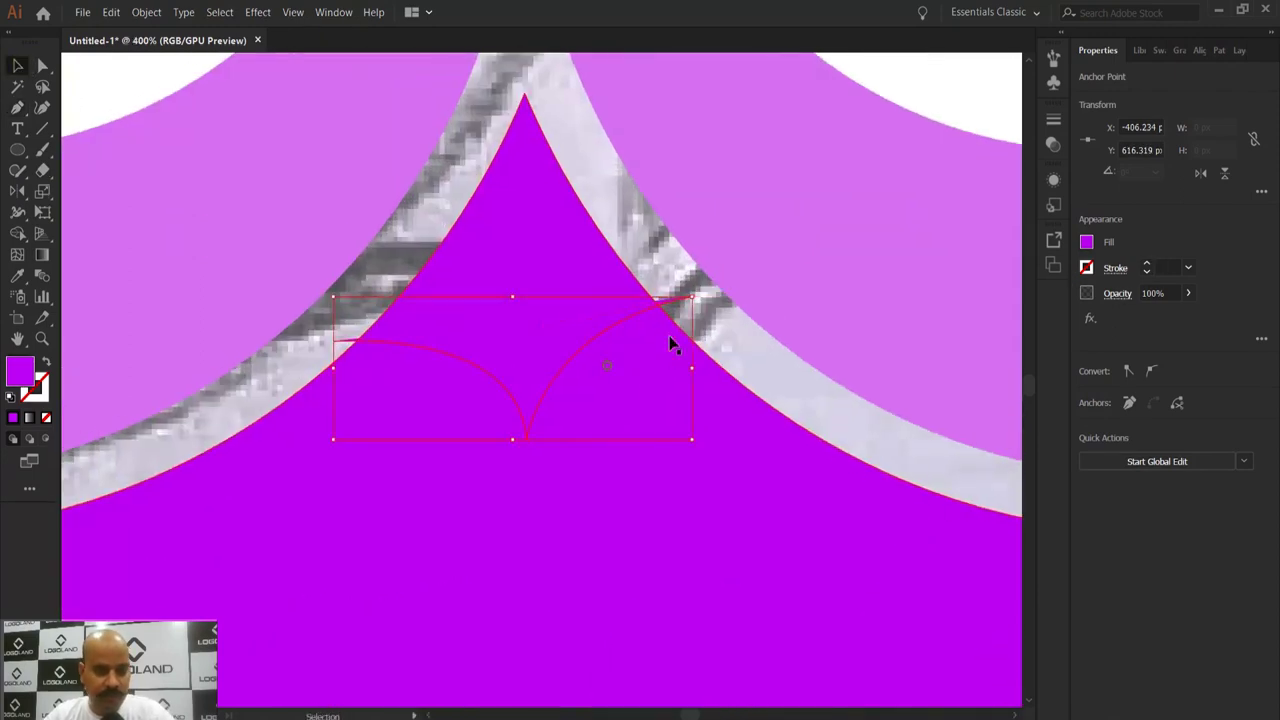
drag(697, 295, 671, 329)
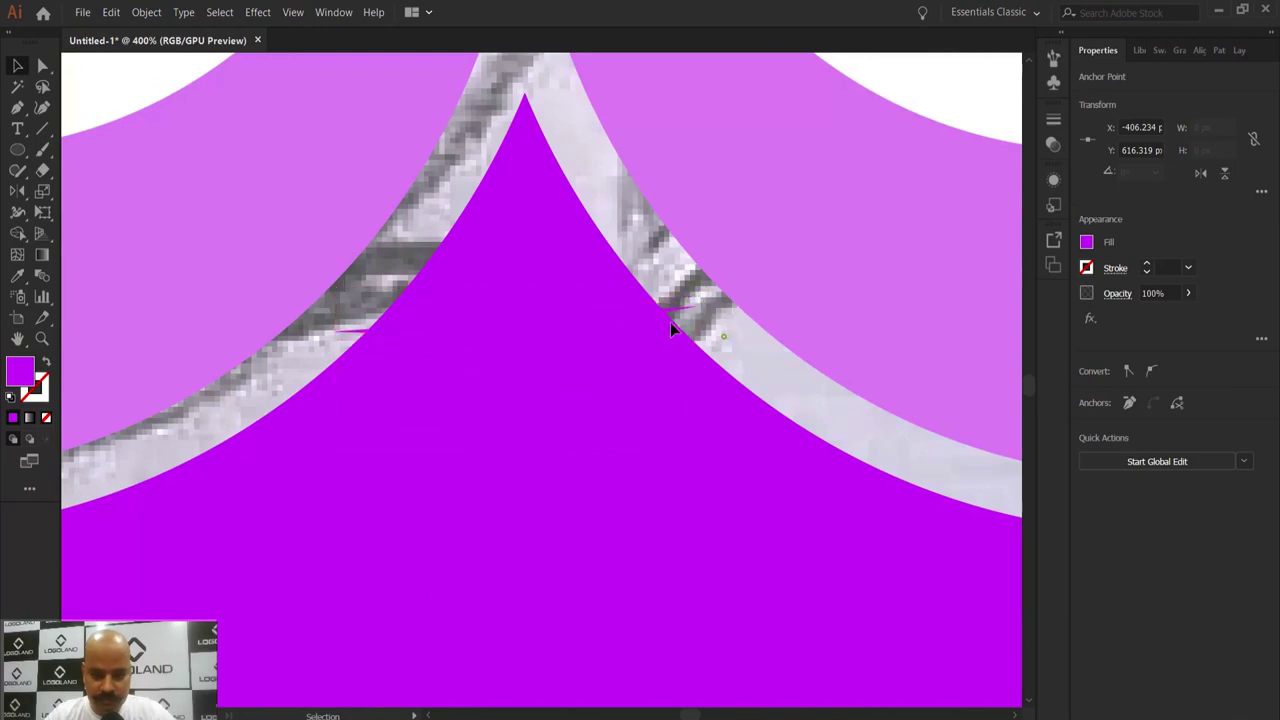
key(a)
drag(521, 441, 531, 438)
click(743, 291)
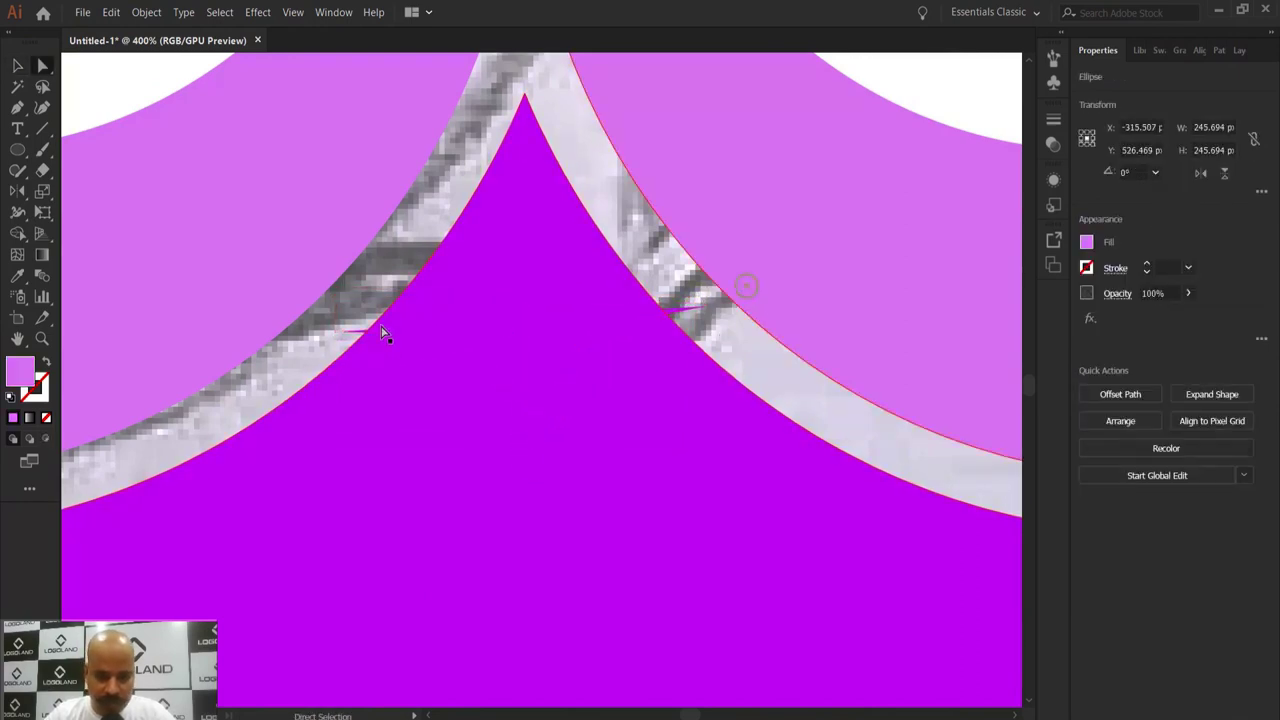
click(344, 332)
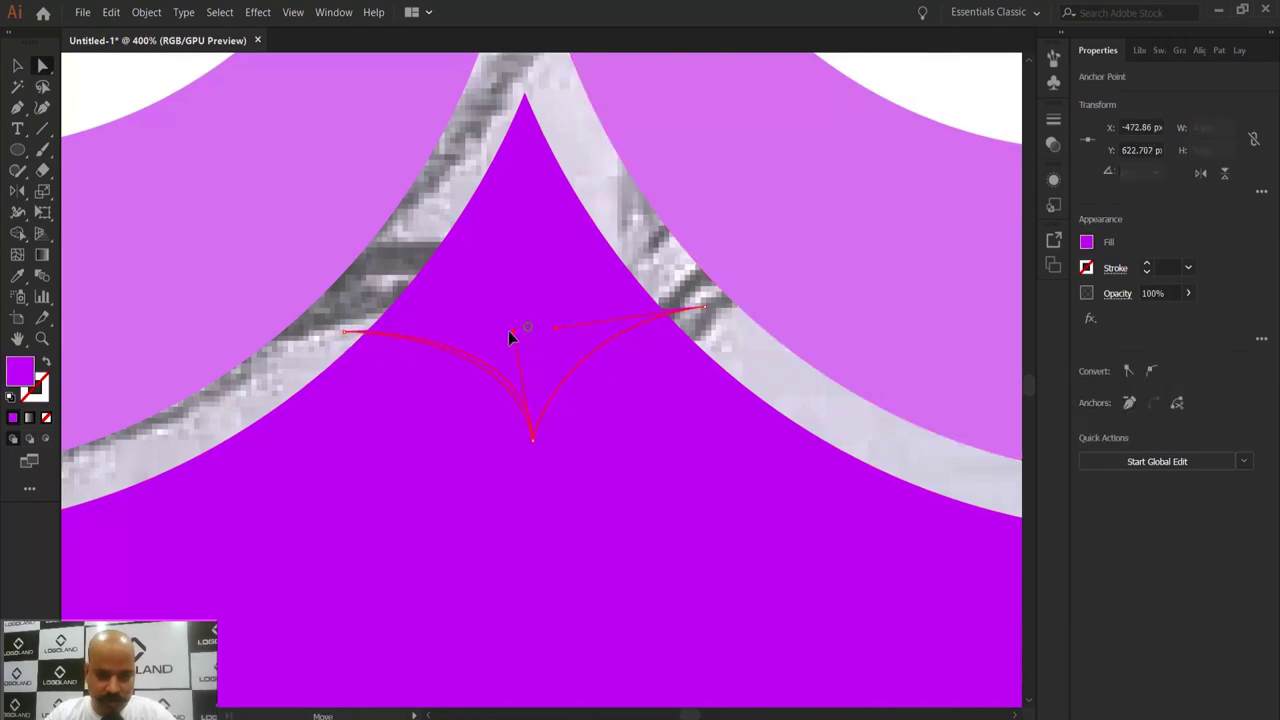
click(736, 327)
scroll(736, 329, down, 3)
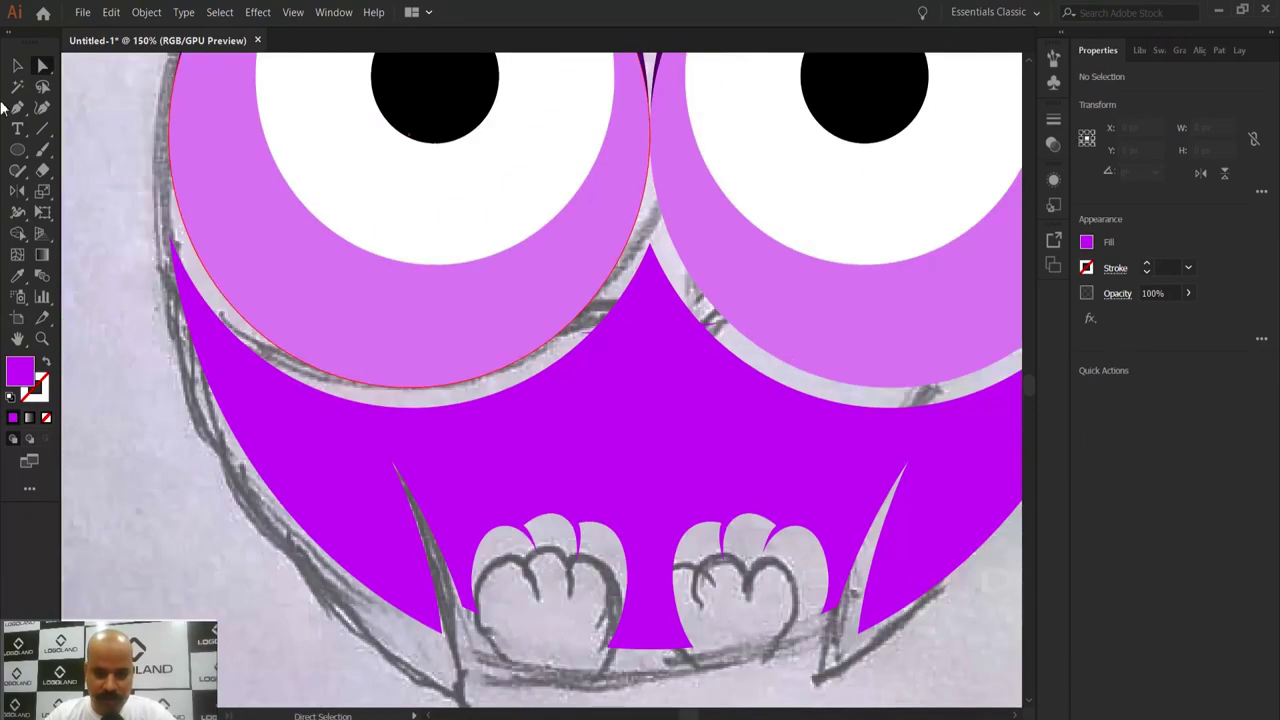
Step: Swap the beak path's fill for a stroke and colour the stroke black
click(19, 70)
scroll(723, 334, up, 1)
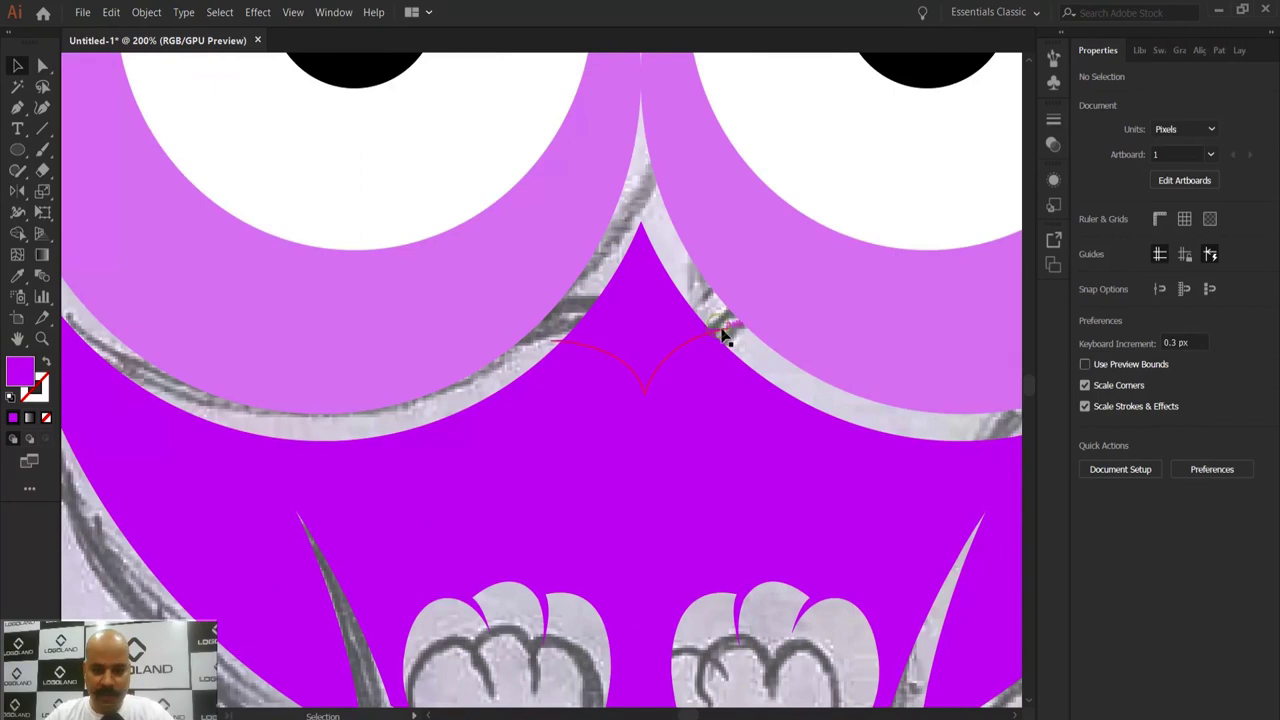
click(723, 334)
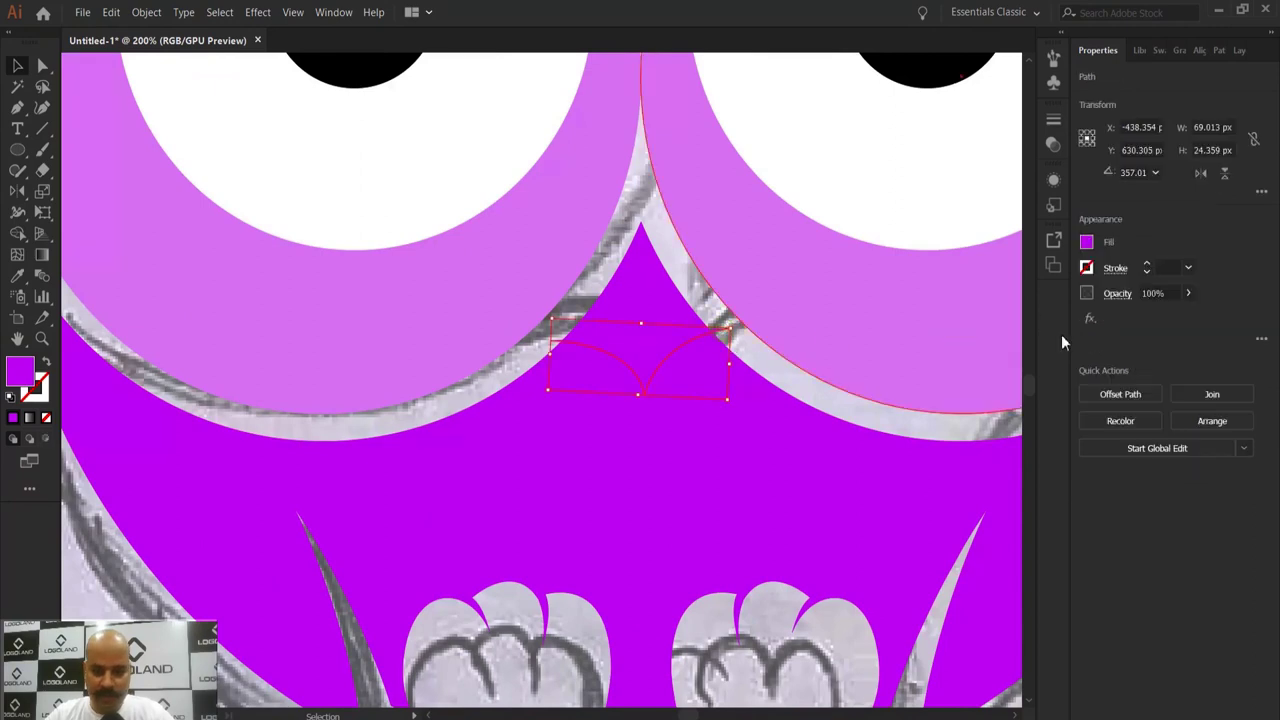
click(47, 364)
click(1086, 268)
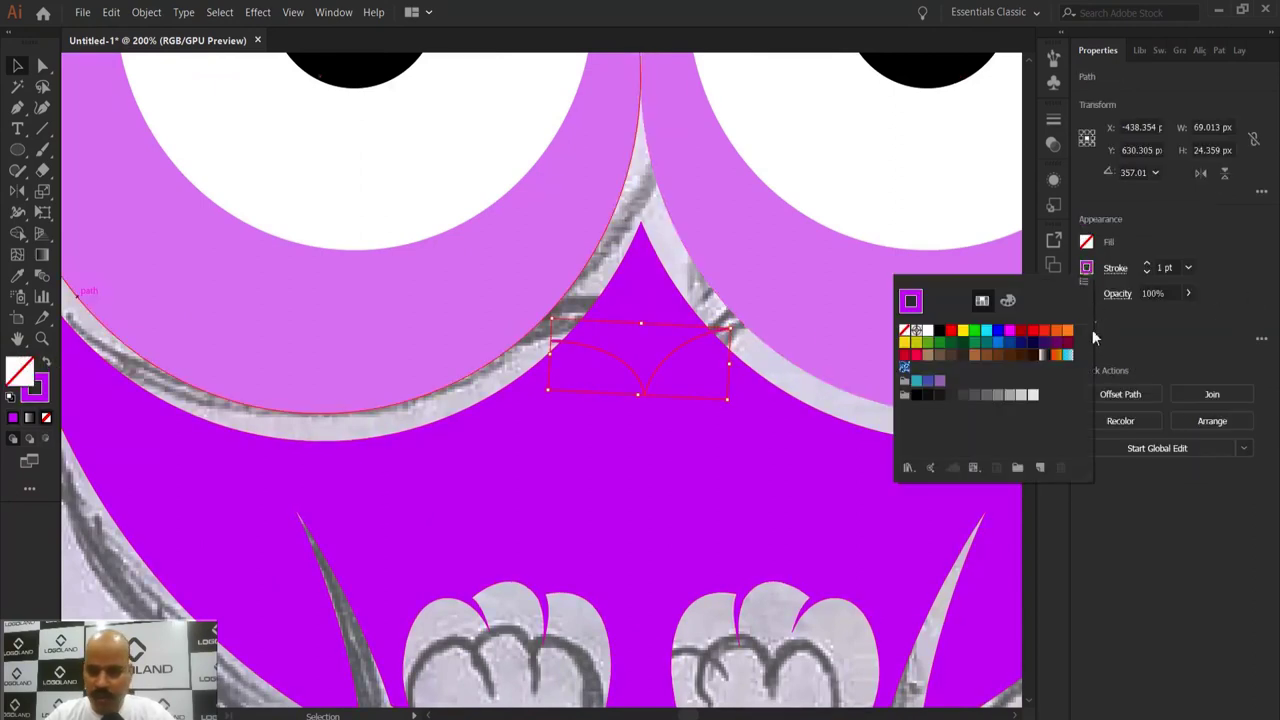
click(934, 338)
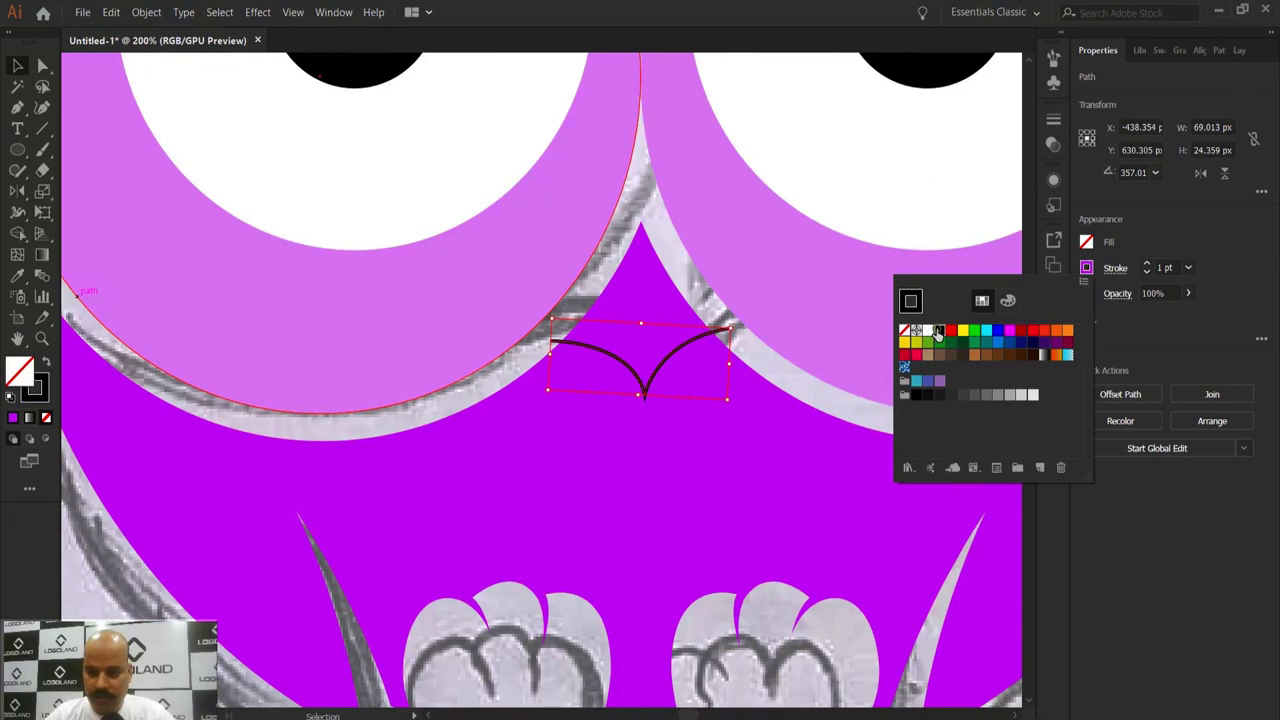
Step: Try a 16 pt stroke on the beak path, set its weight to 12 pt, and look at the stroke options
click(1188, 268)
click(1213, 580)
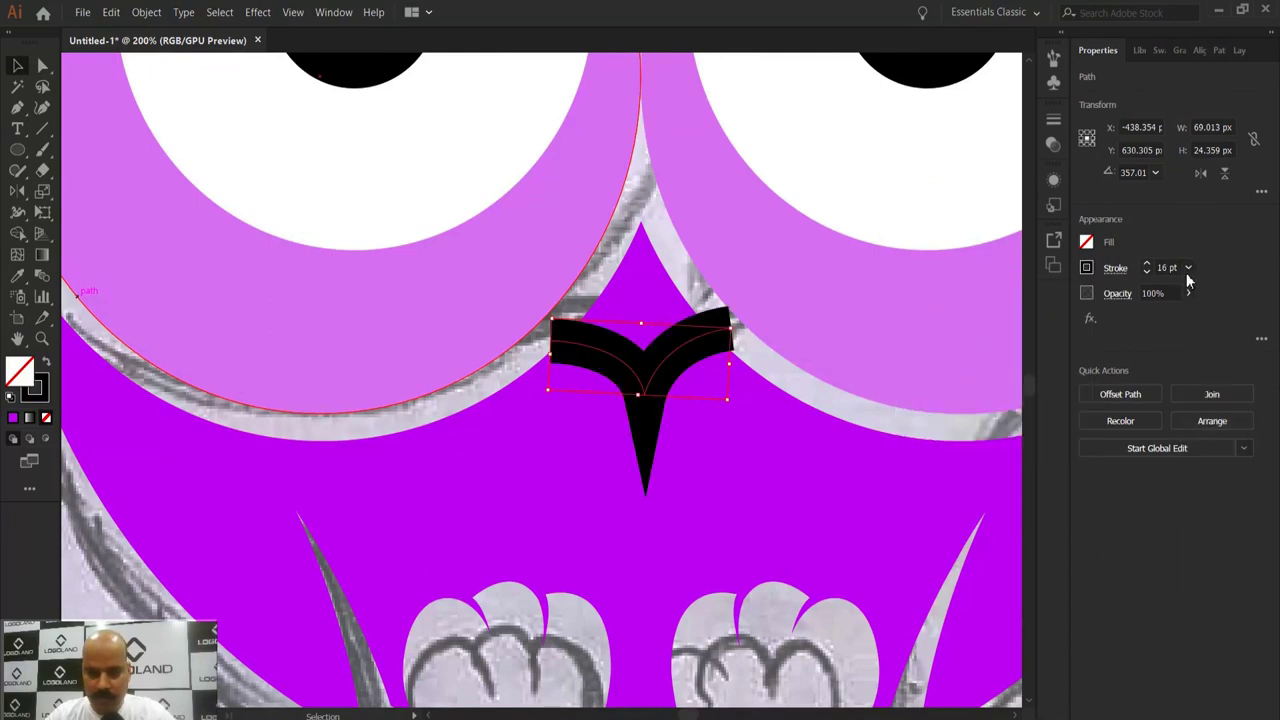
click(1188, 268)
click(1217, 545)
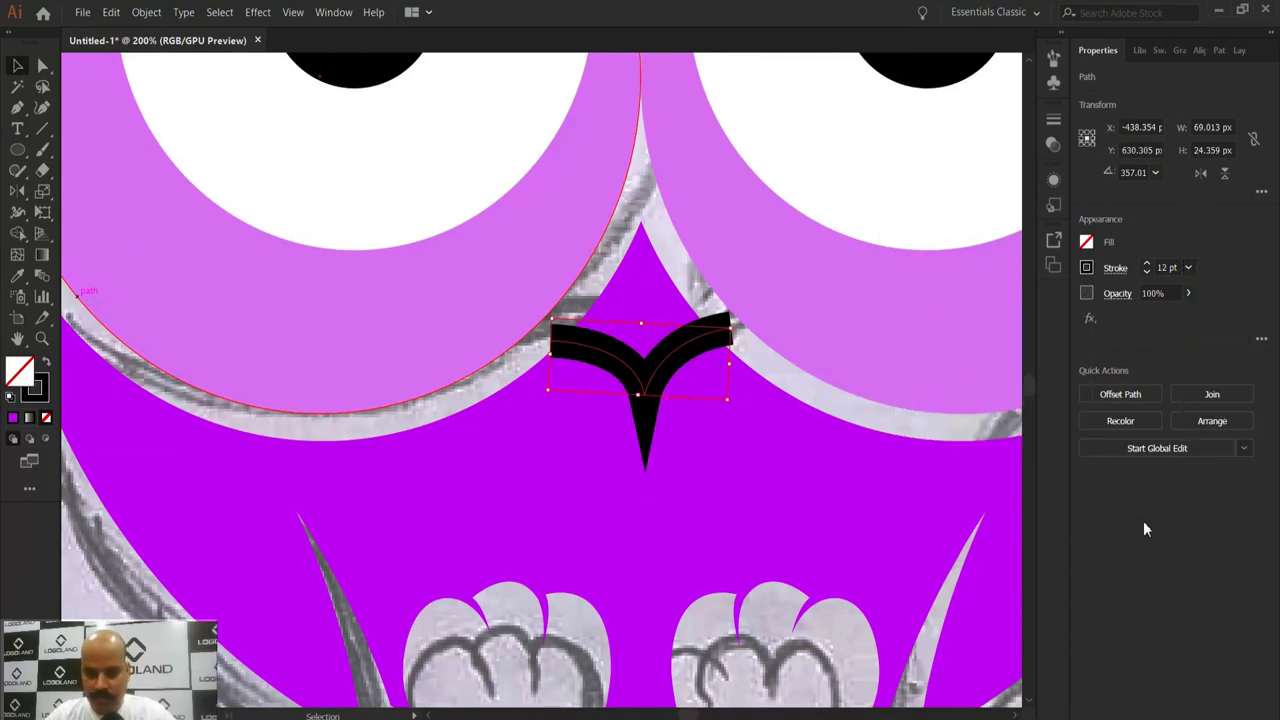
click(1113, 270)
click(1116, 269)
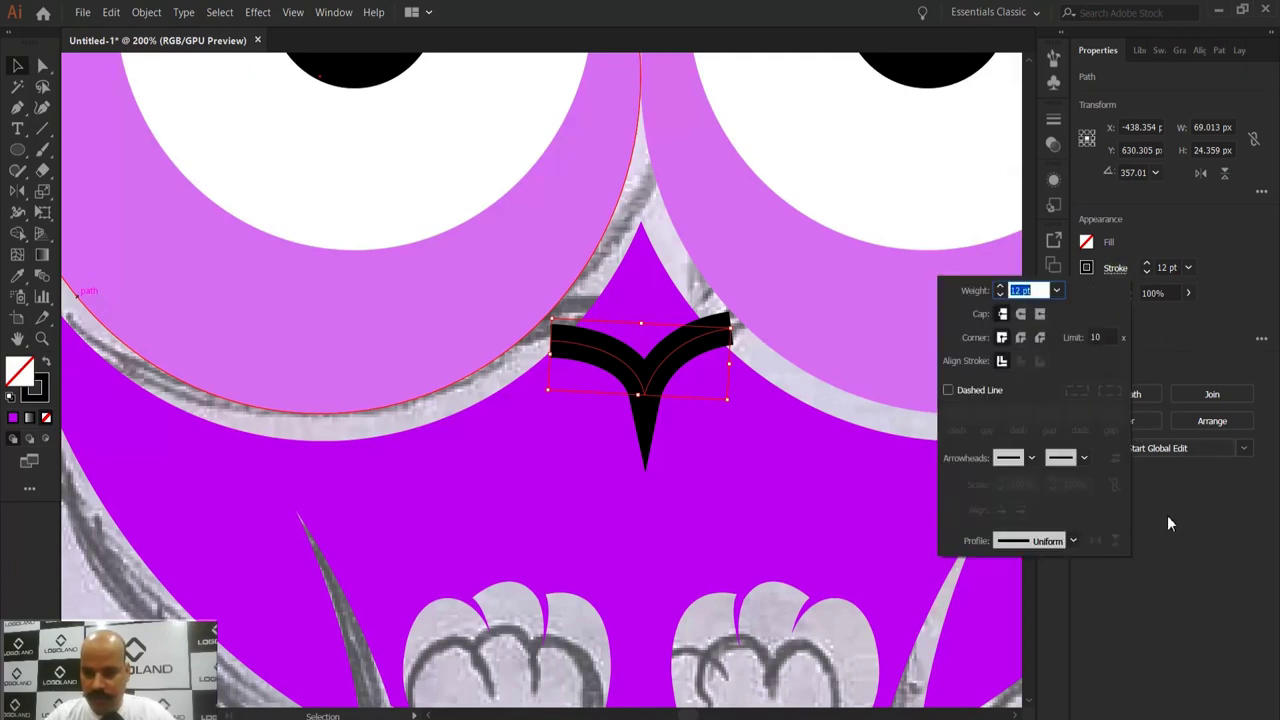
key(Escape)
Step: Move the beak path's left end anchor slightly outward, making the path about 72 px wide
key(a)
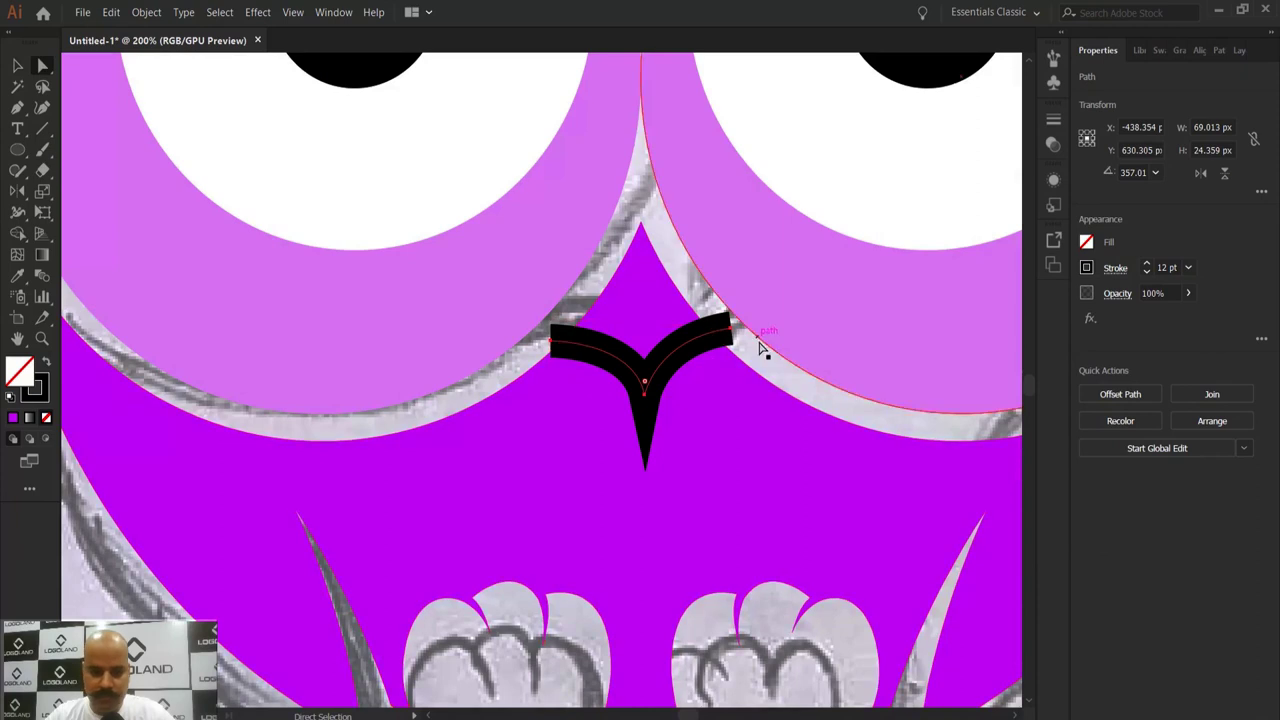
click(758, 341)
scroll(573, 336, up, 2)
click(506, 365)
mouse_move(528, 344)
mouse_down()
mouse_move(509, 348)
mouse_move(511, 337)
mouse_up()
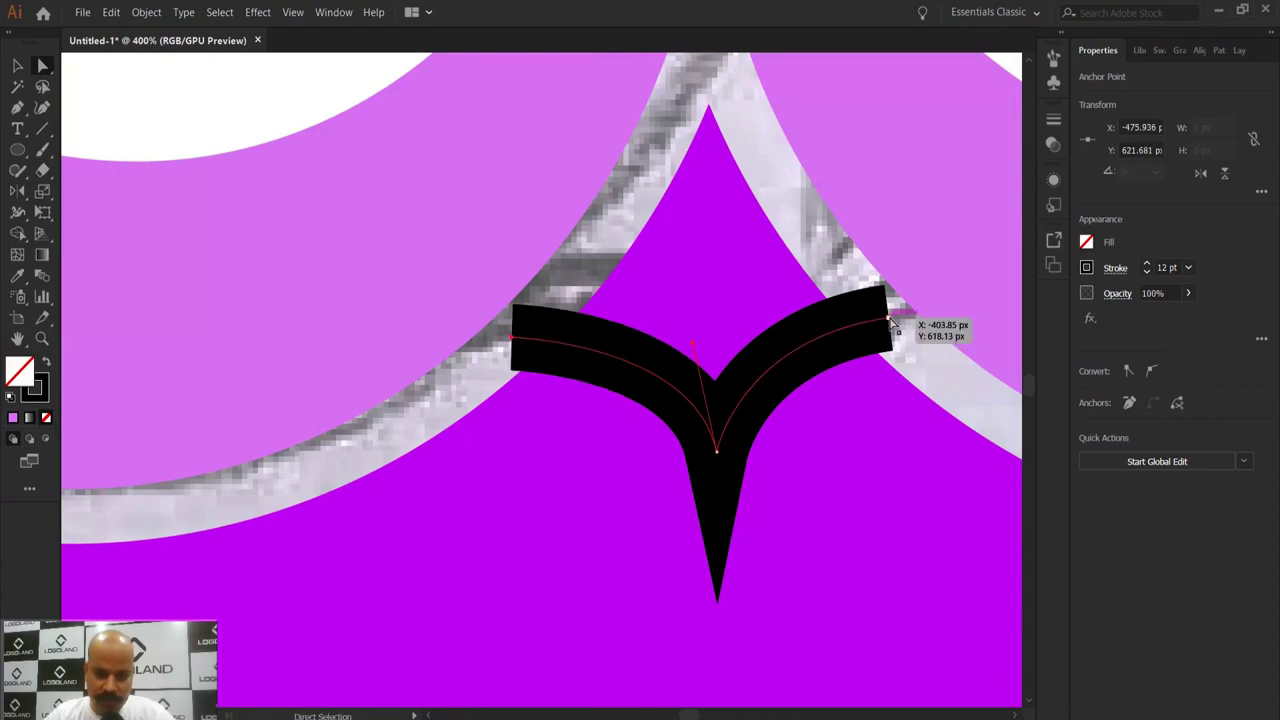
click(889, 318)
click(939, 357)
key(ctrl+1)
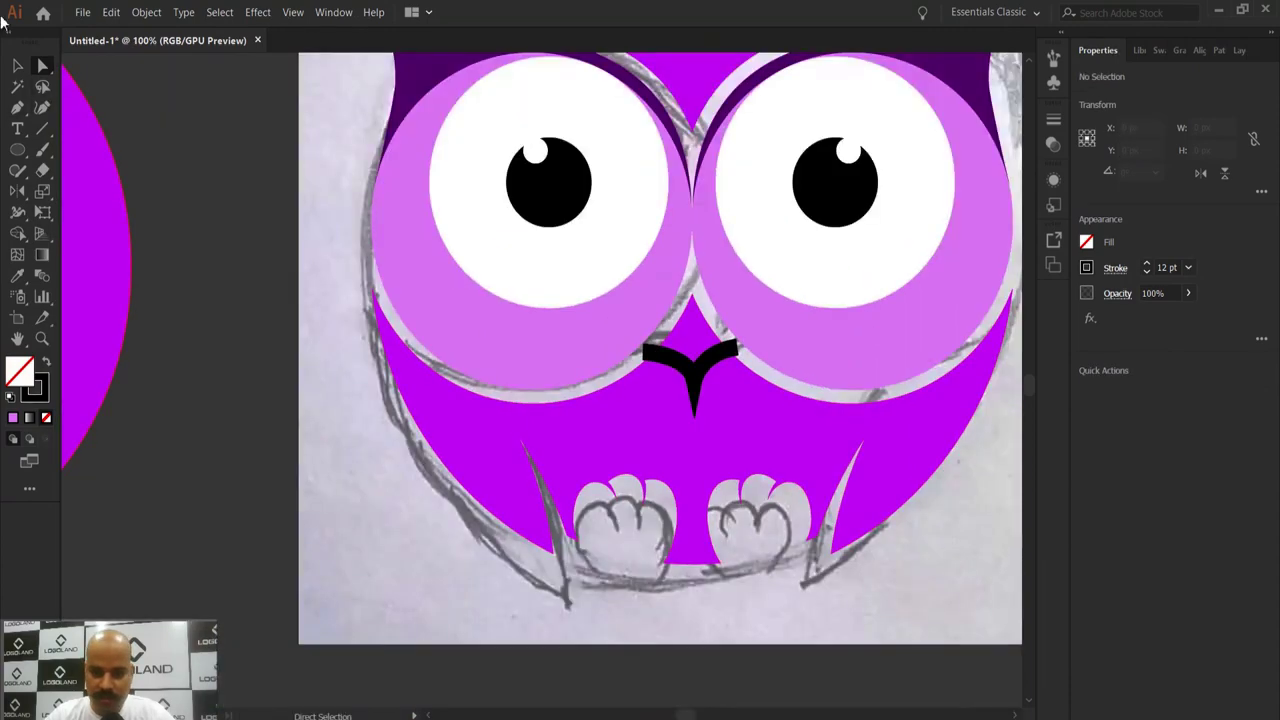
Step: Expand the black beak path with both Fill and Stroke included, turning it into an outlined shape
click(18, 66)
scroll(653, 430, up, 2)
click(740, 320)
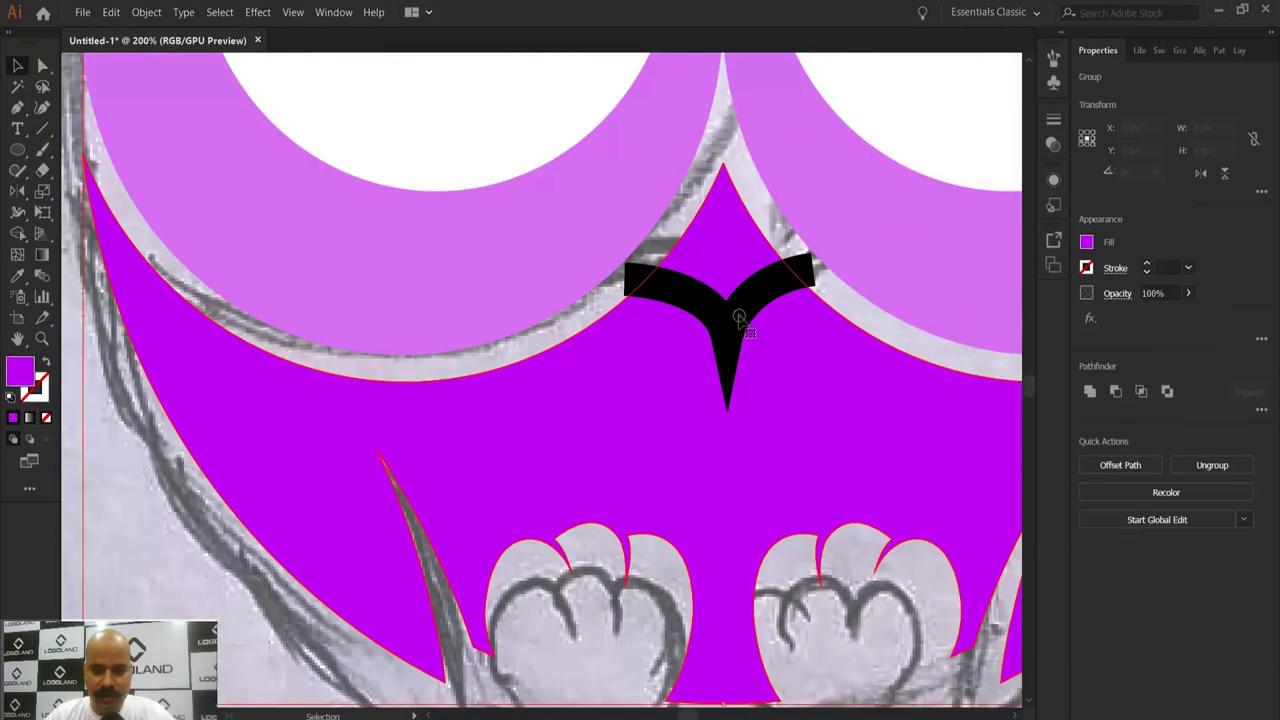
click(752, 305)
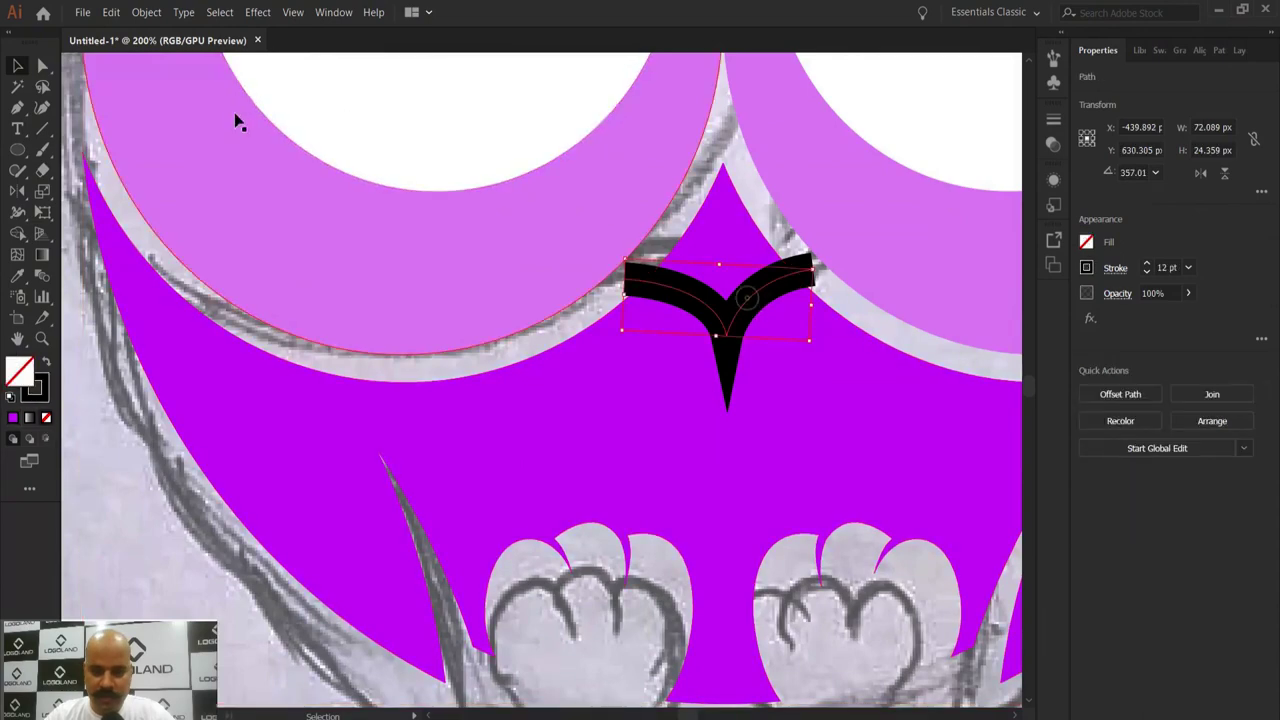
click(146, 13)
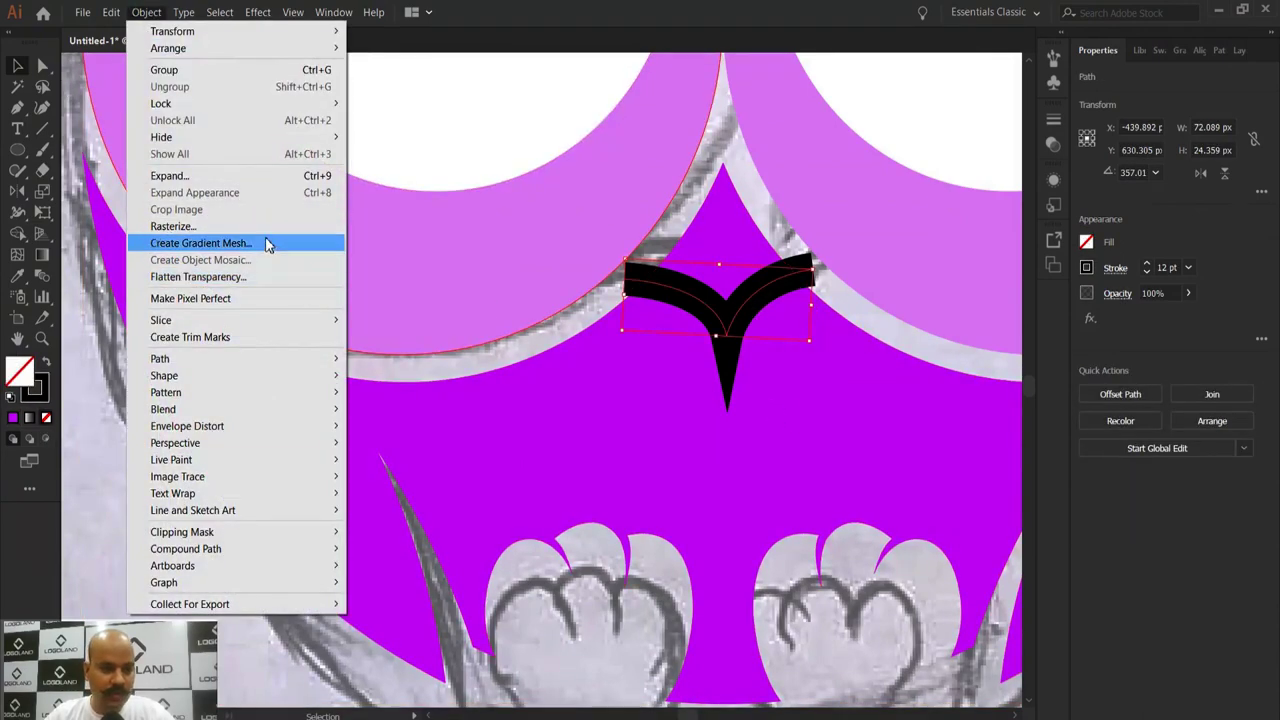
click(190, 178)
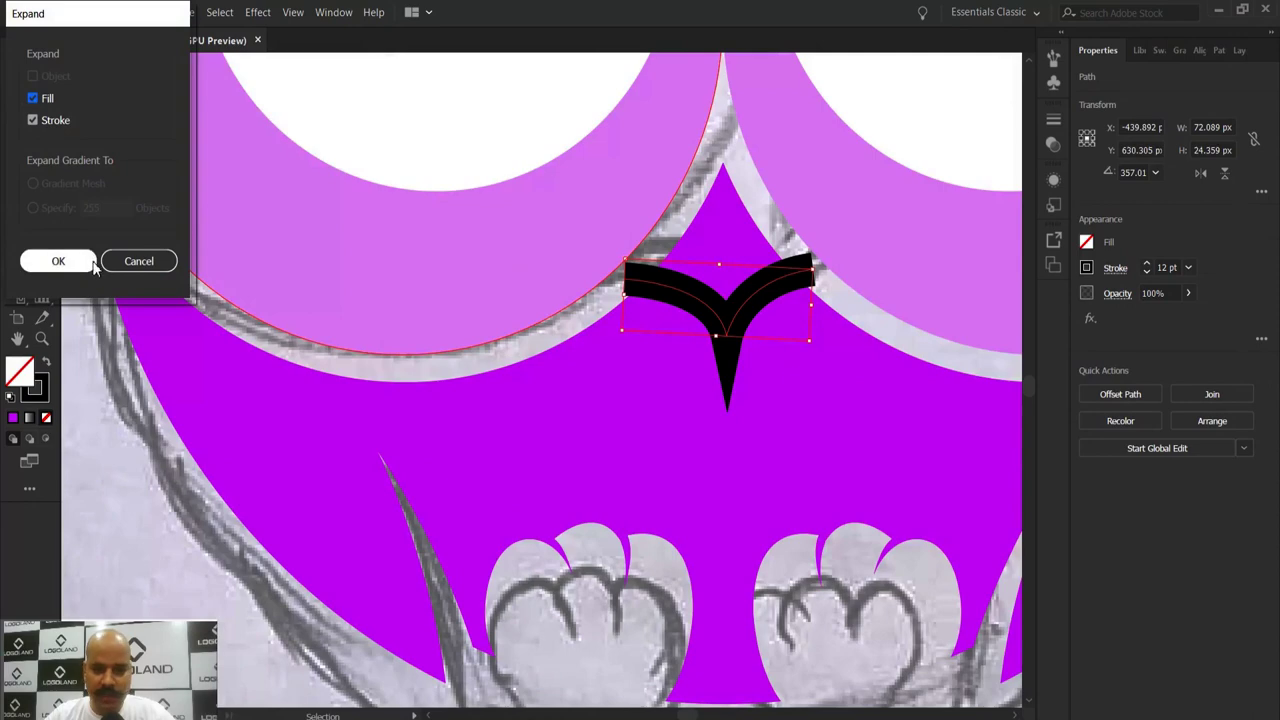
click(72, 261)
scroll(572, 372, down, 2)
click(340, 505)
scroll(670, 369, up, 2)
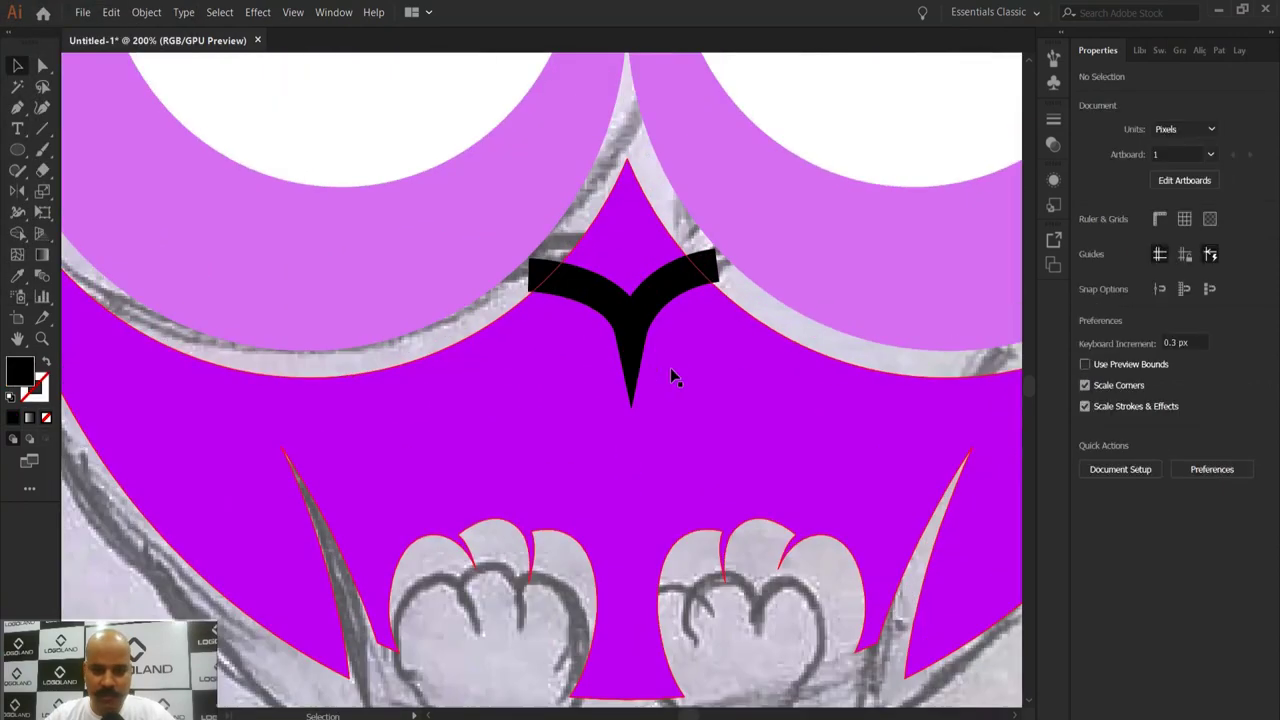
Step: Move the expanded beak's lower tip anchor upward to shorten the beak
key(a)
scroll(660, 375, up, 2)
drag(623, 411, 668, 275)
scroll(643, 357, down, 2)
scroll(647, 320, up, 3)
scroll(649, 314, up, 2)
Step: Pull the handle of the beak's lower-left side anchor outward to smooth the curve leading into the tip
click(536, 314)
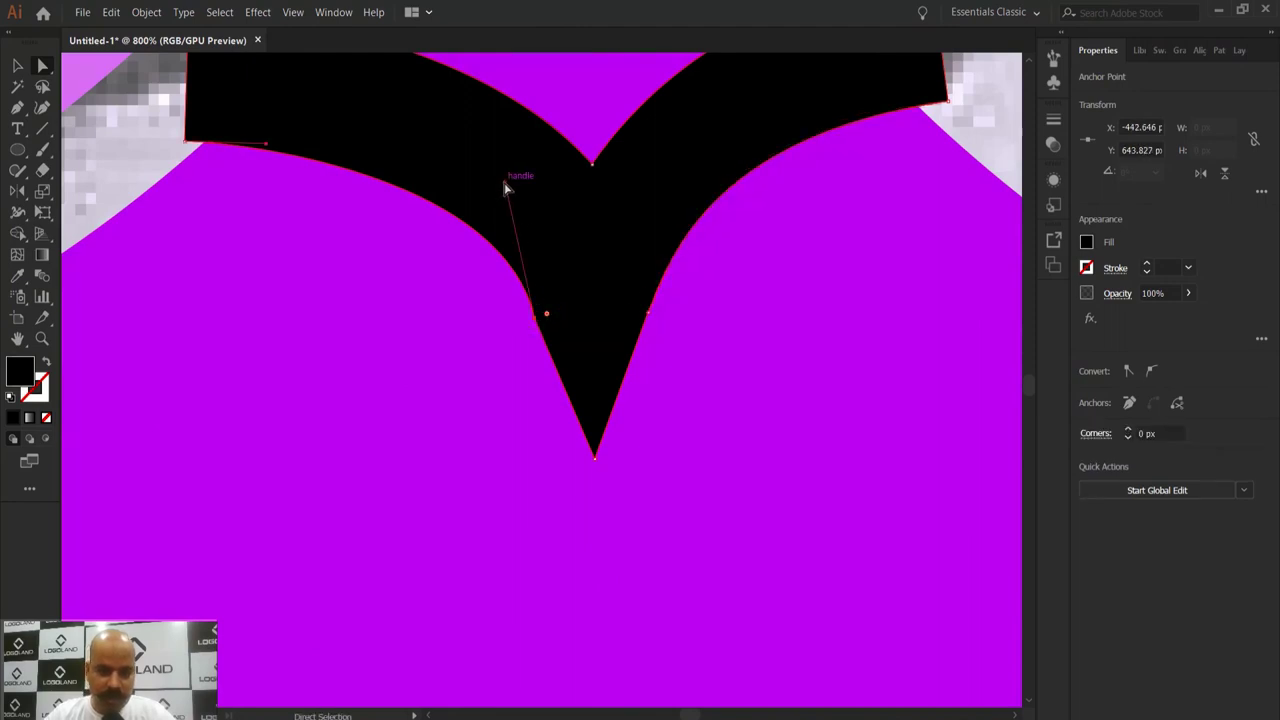
drag(505, 186, 480, 178)
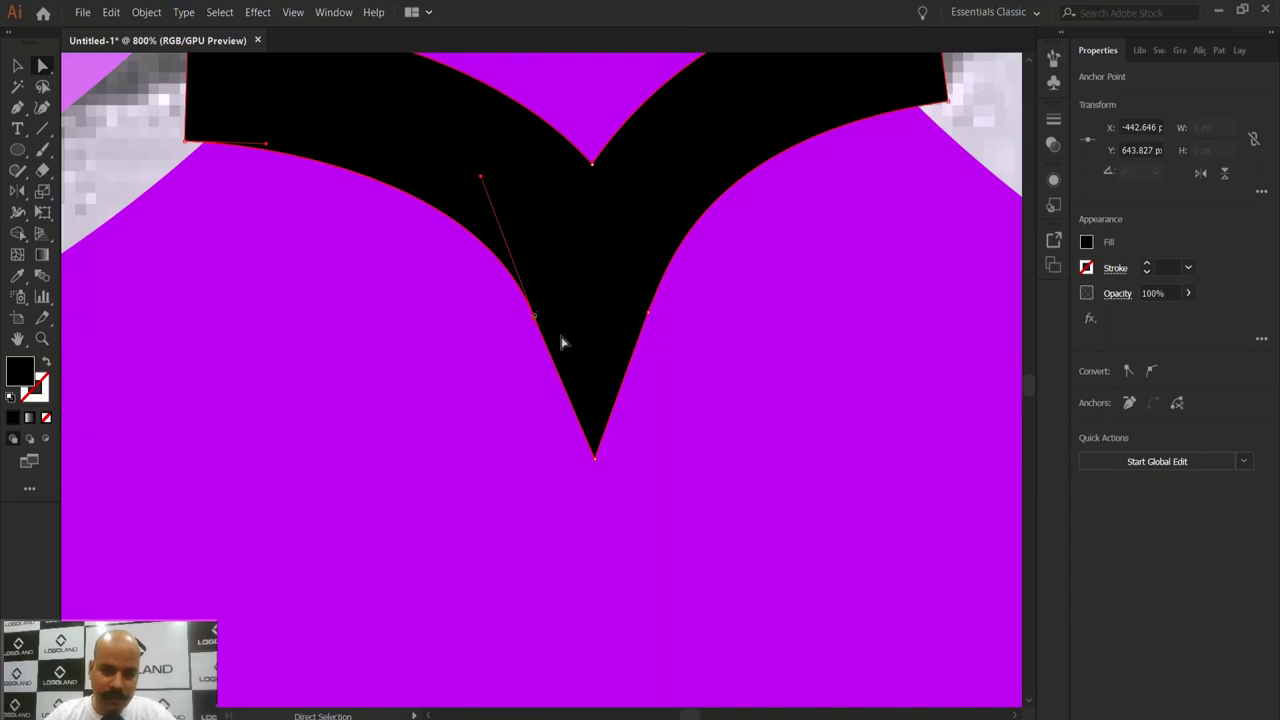
key(ctrl+minus)
key(ctrl+minus)
key(ctrl+minus)
key(v)
key(ctrl+minus)
key(ctrl+minus)
key(ctrl+minus)
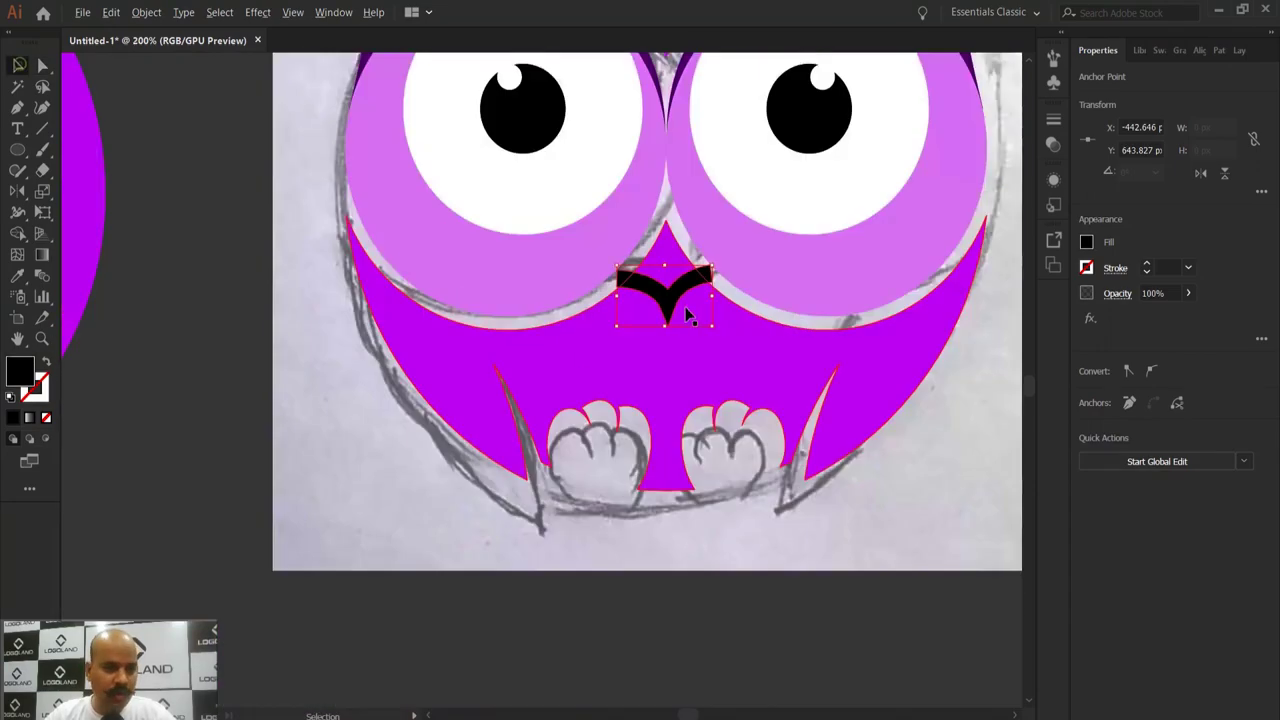
click(275, 451)
Step: Examine the anchors and lower-right curve of the expanded beak
scroll(692, 266, up, 4)
click(655, 292)
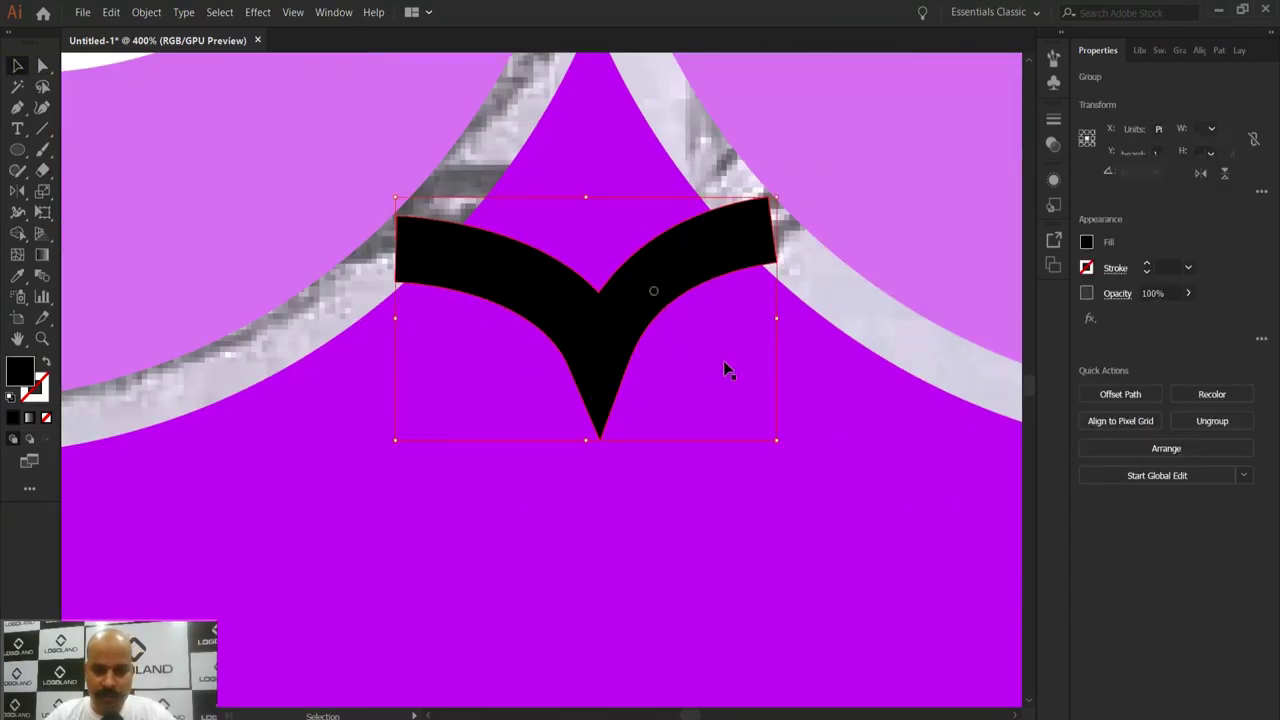
key(a)
scroll(650, 379, up, 2)
click(597, 386)
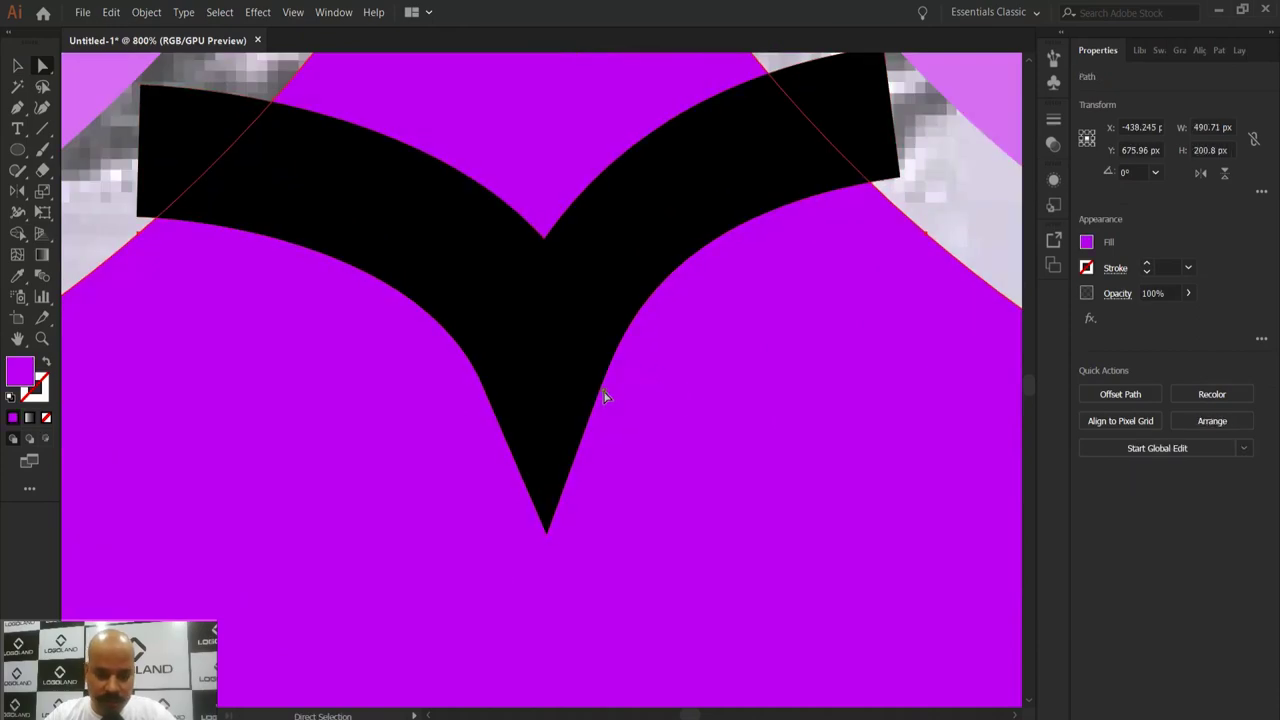
click(596, 388)
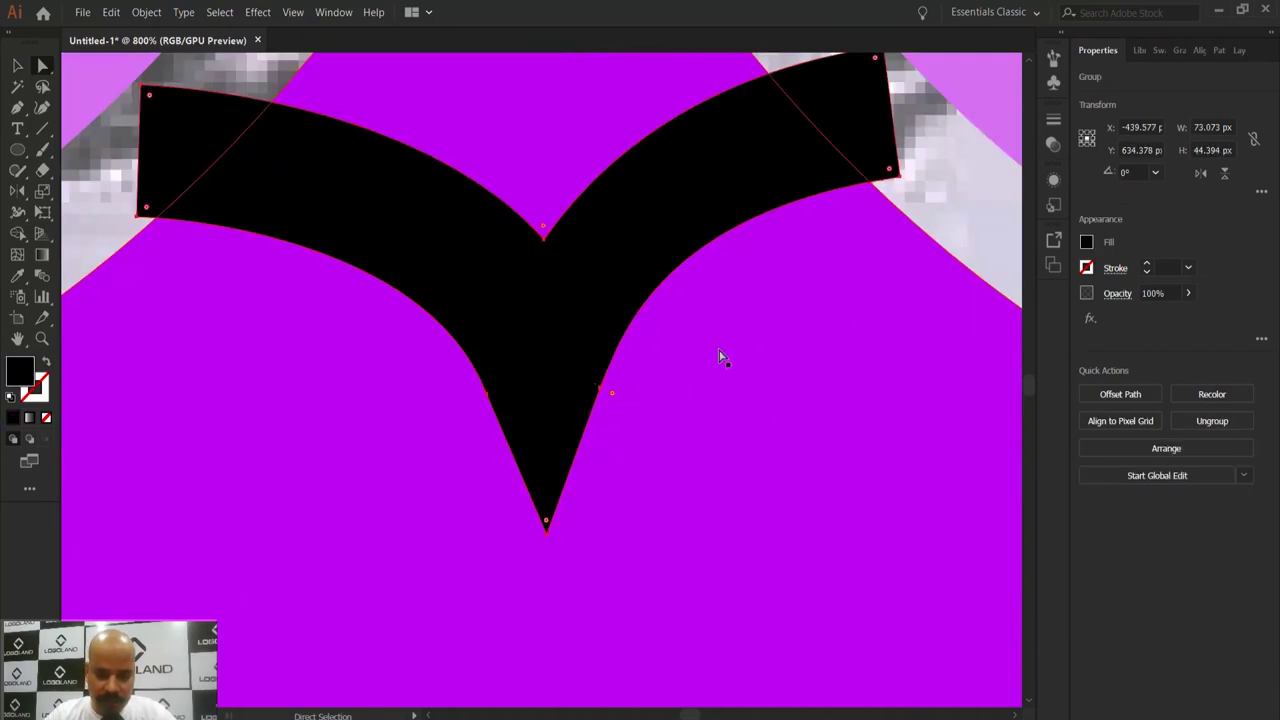
scroll(723, 349, down, 4)
click(17, 65)
scroll(638, 283, down, 2)
click(345, 528)
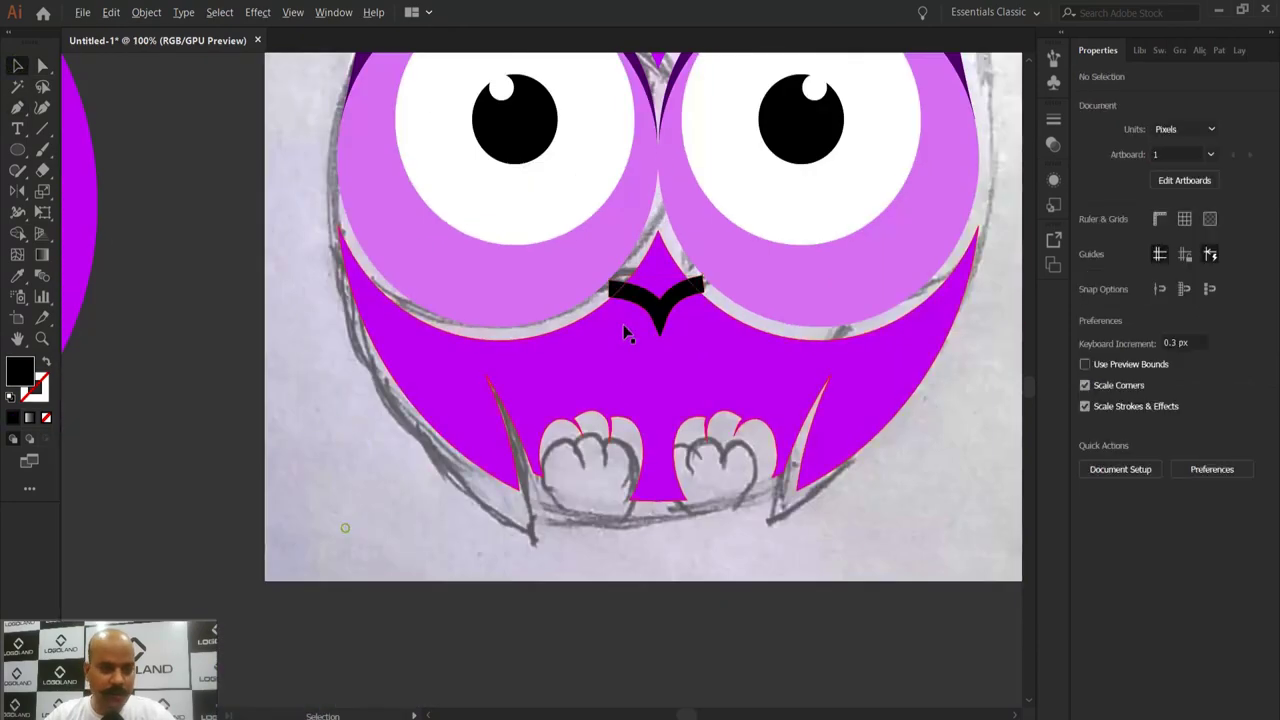
Step: Cut the beak shape out of the owl's purple body with the Shape Builder tool
scroll(624, 333, up, 2)
click(630, 300)
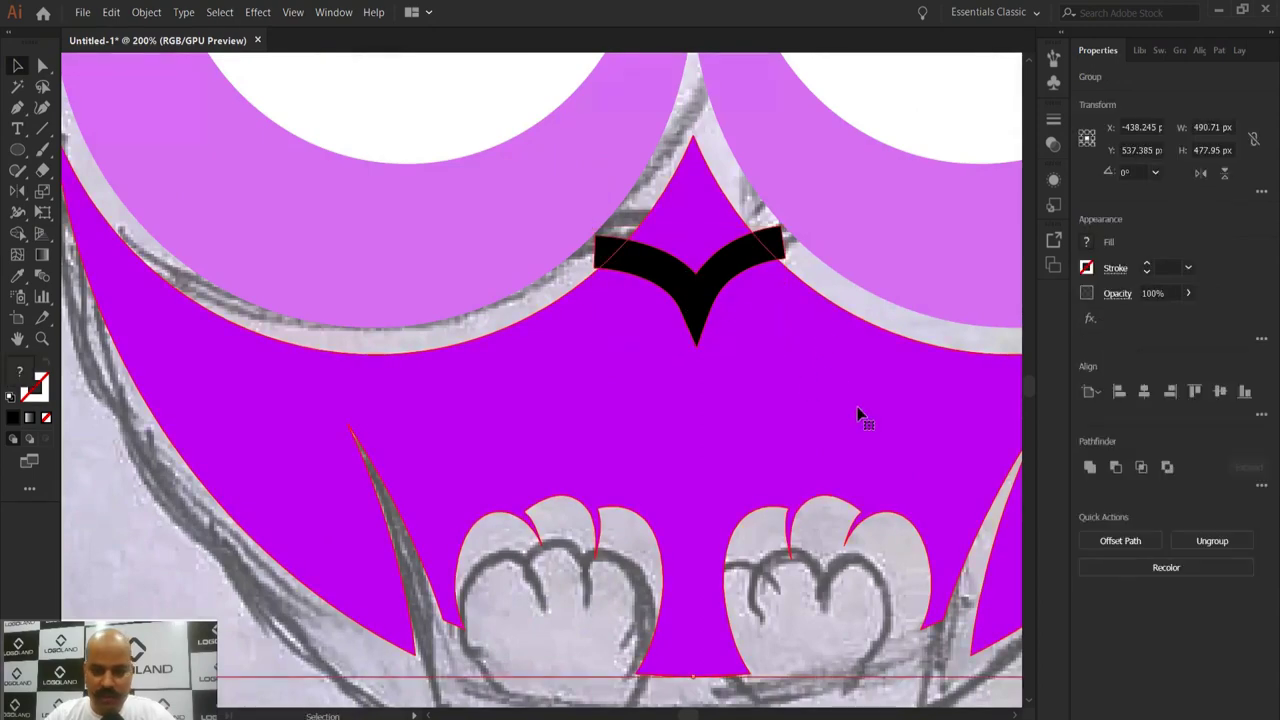
key(shift+m)
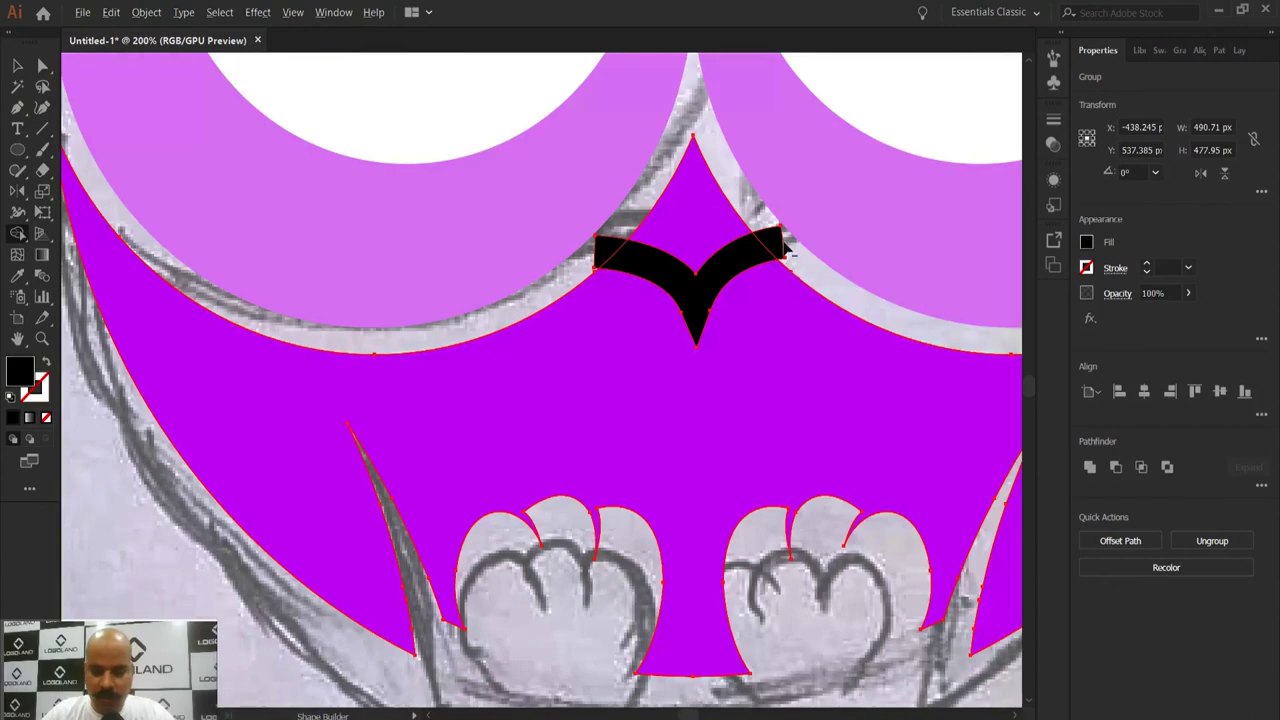
drag(765, 254, 700, 275)
alt+click(612, 246)
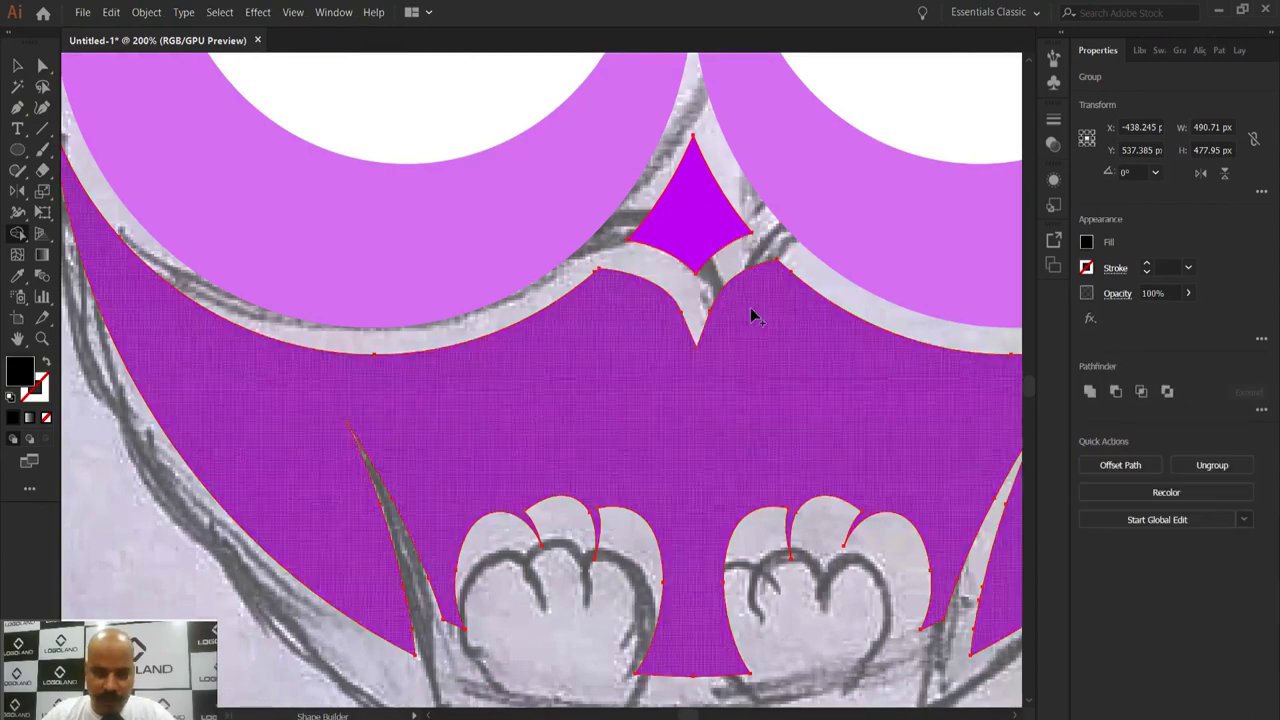
scroll(753, 309, down, 3)
click(20, 69)
click(519, 511)
Step: Select the whole owl artwork and move it off the pencil sketch onto the white artboard
drag(829, 288, 709, 454)
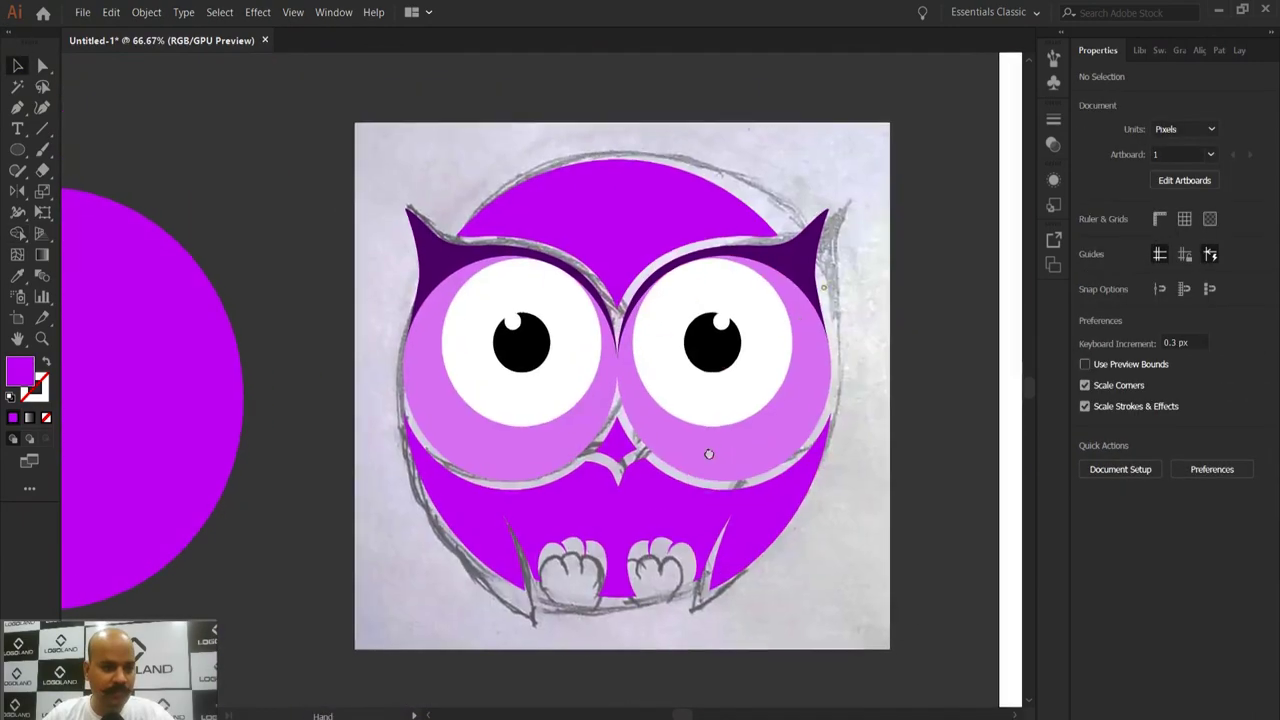
scroll(700, 360, up, 1)
drag(649, 408, 934, 332)
key(ctrl+minus)
key(ctrl+minus)
key(ctrl+minus)
key(ctrl+minus)
drag(948, 375, 643, 414)
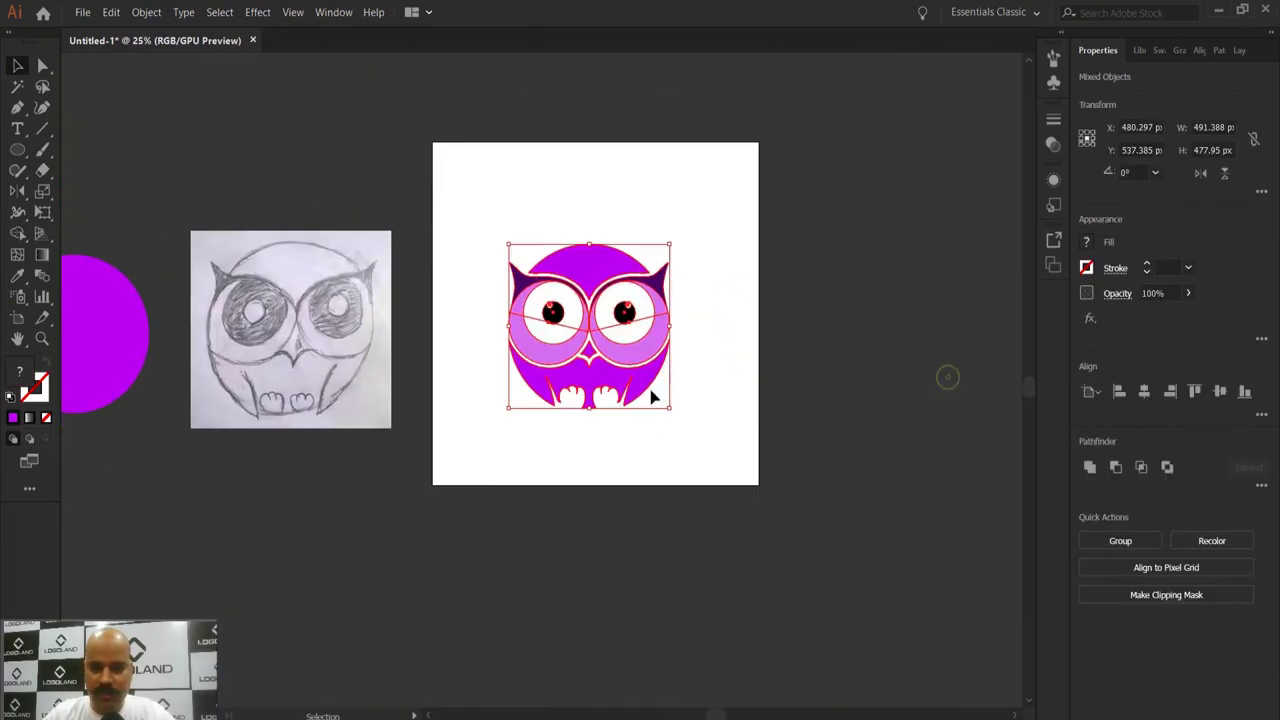
scroll(677, 360, up, 2)
click(804, 351)
Step: Examine the complete owl on the artboard, including its beak and feet cutouts and its forehead
drag(729, 323, 892, 331)
scroll(868, 305, up, 1)
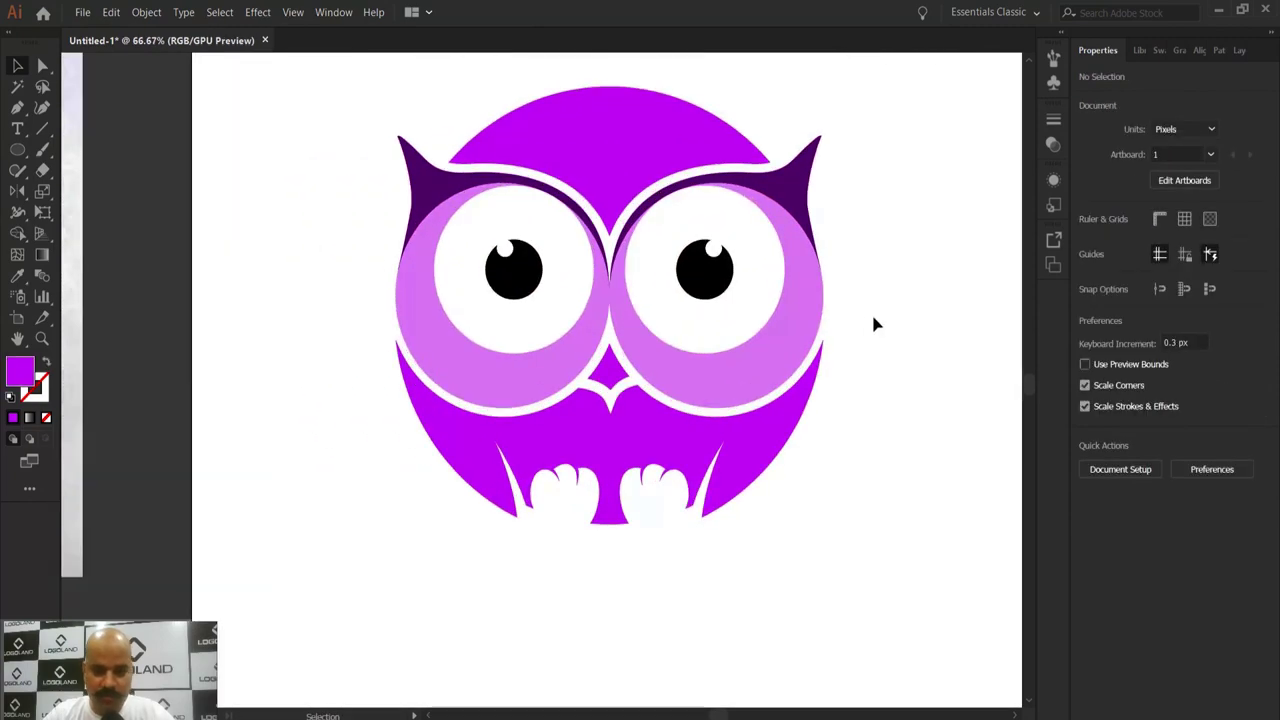
scroll(757, 480, up, 2)
scroll(620, 437, down, 2)
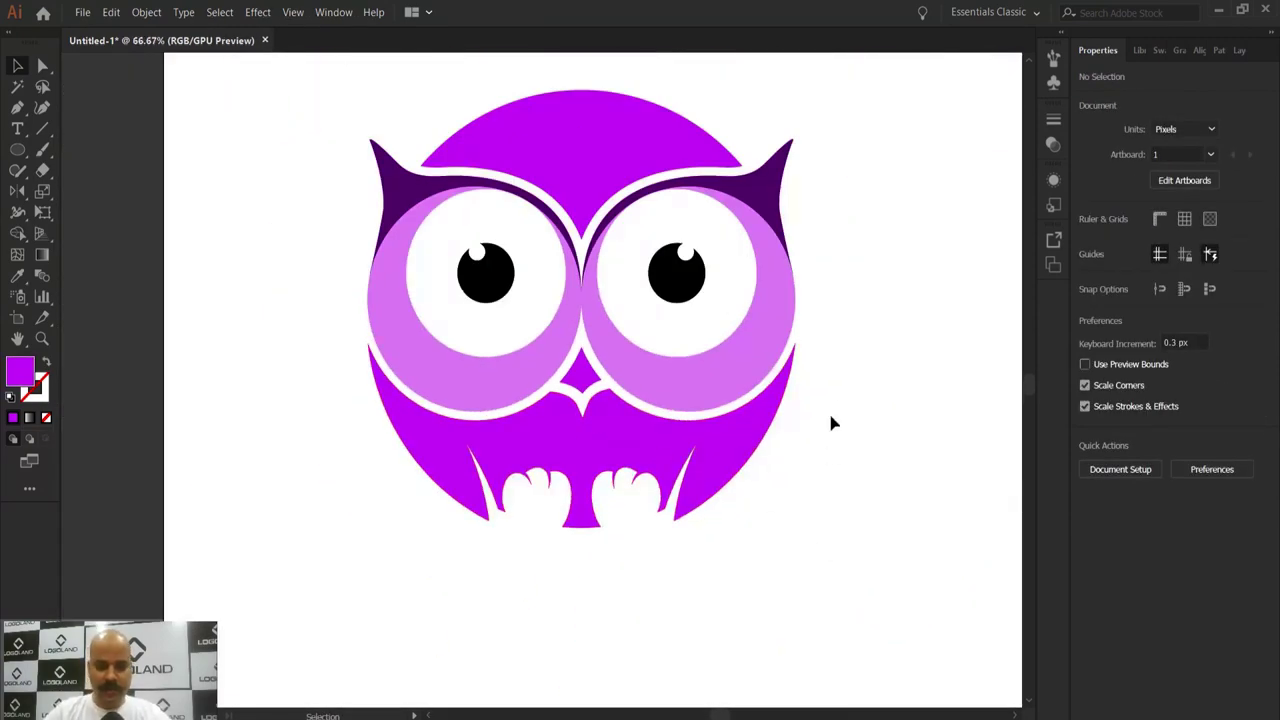
drag(836, 390, 858, 450)
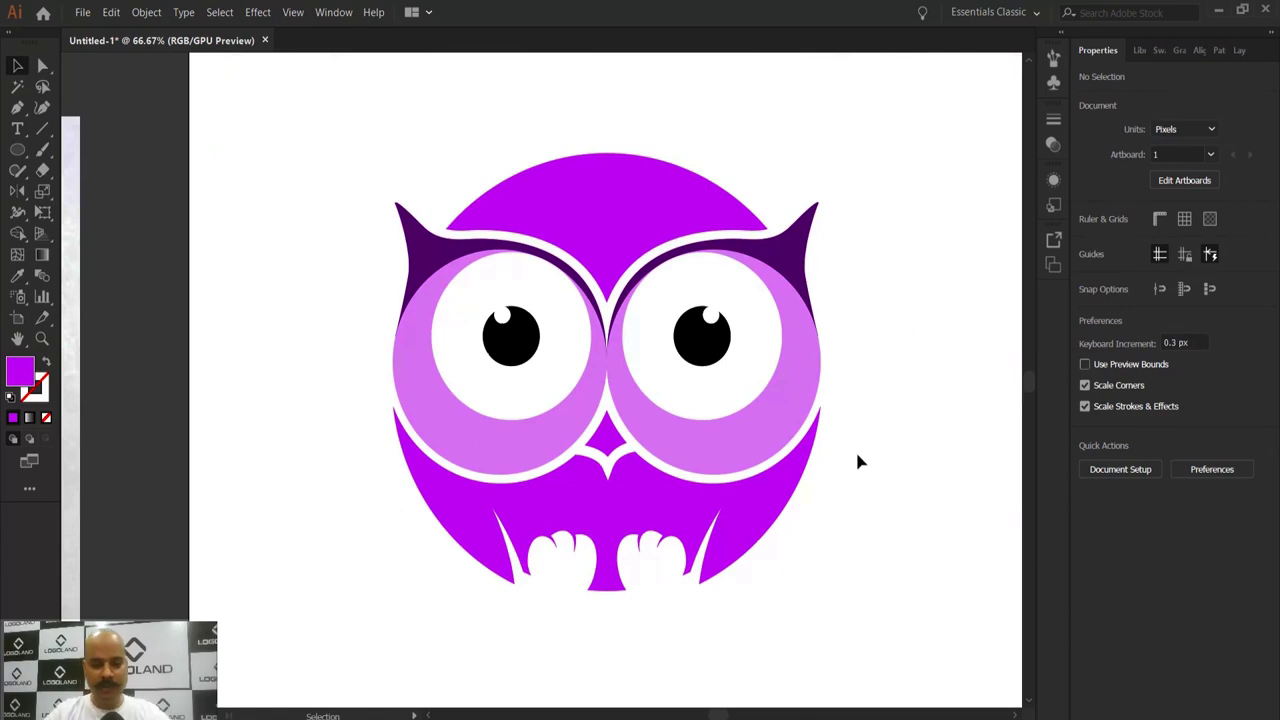
drag(651, 289, 691, 409)
scroll(665, 330, up, 1)
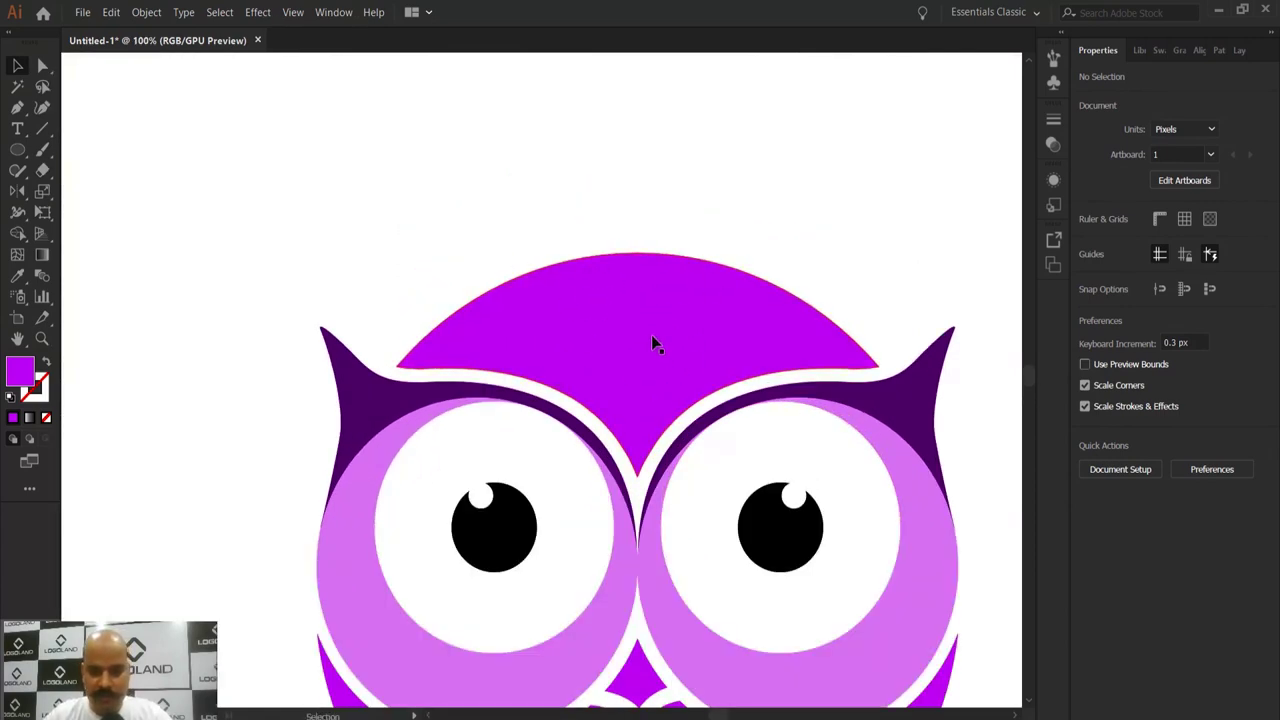
Step: Draw a curved path about 136 px wide and 87 px high with the Pen tool across the left half of the forehead
click(17, 107)
drag(459, 253, 454, 232)
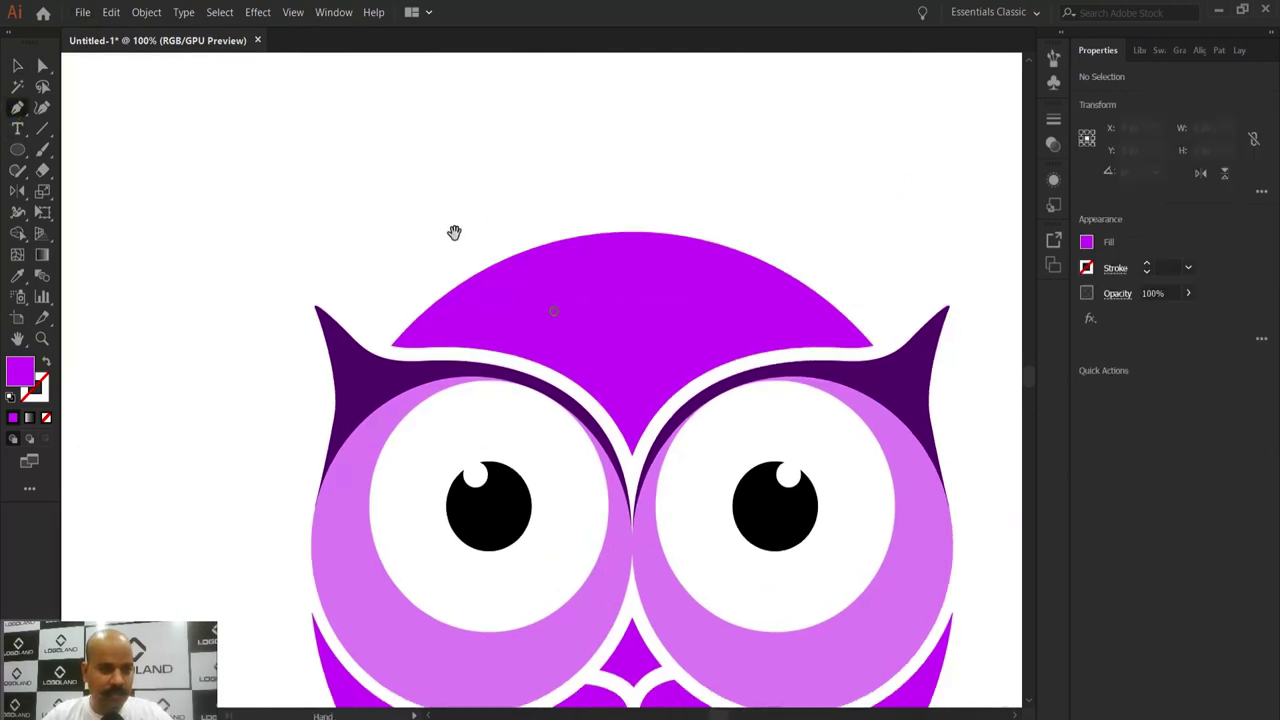
click(444, 253)
drag(620, 372, 640, 477)
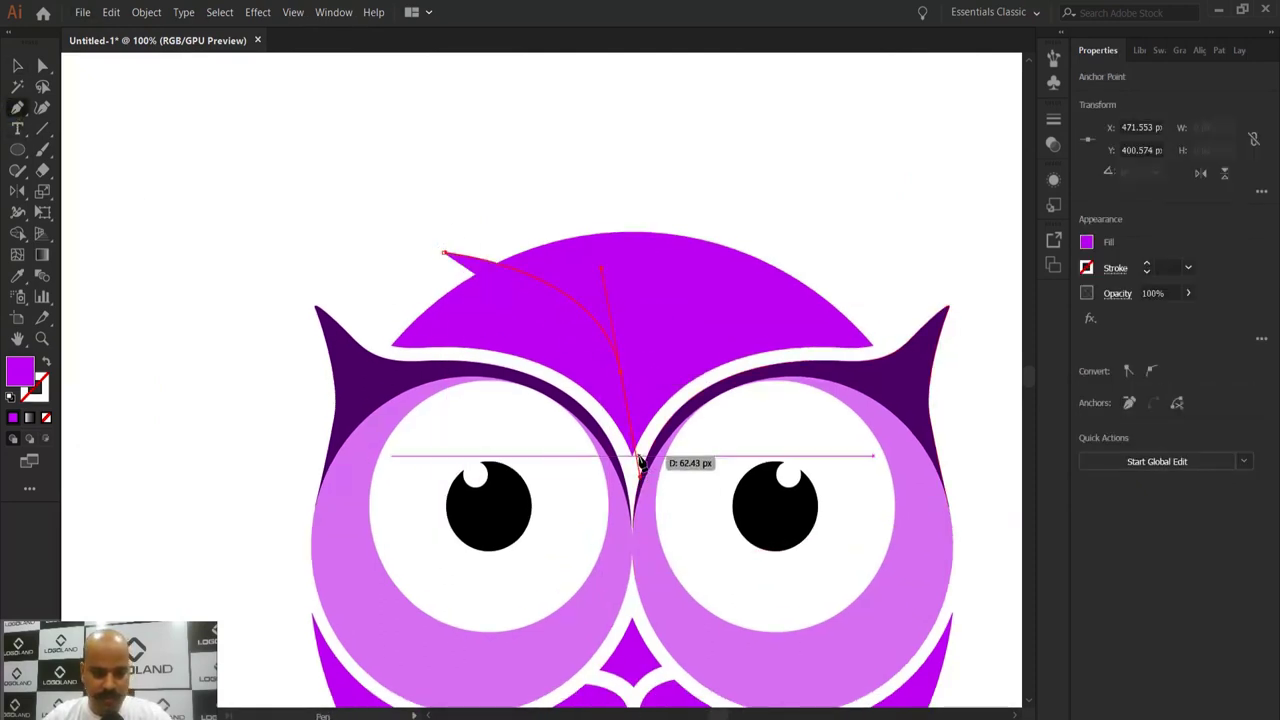
click(18, 65)
click(459, 226)
click(464, 261)
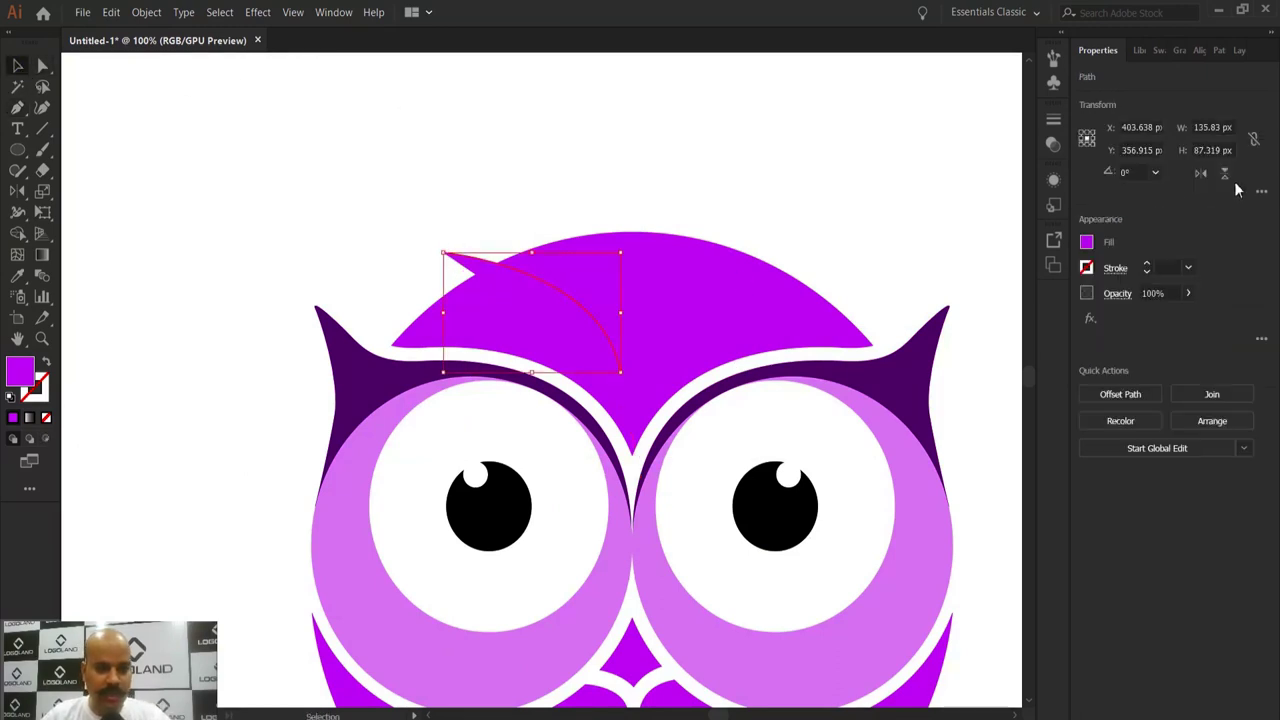
Step: Colour the forehead curve black and swap its fill for a stroke
click(1087, 243)
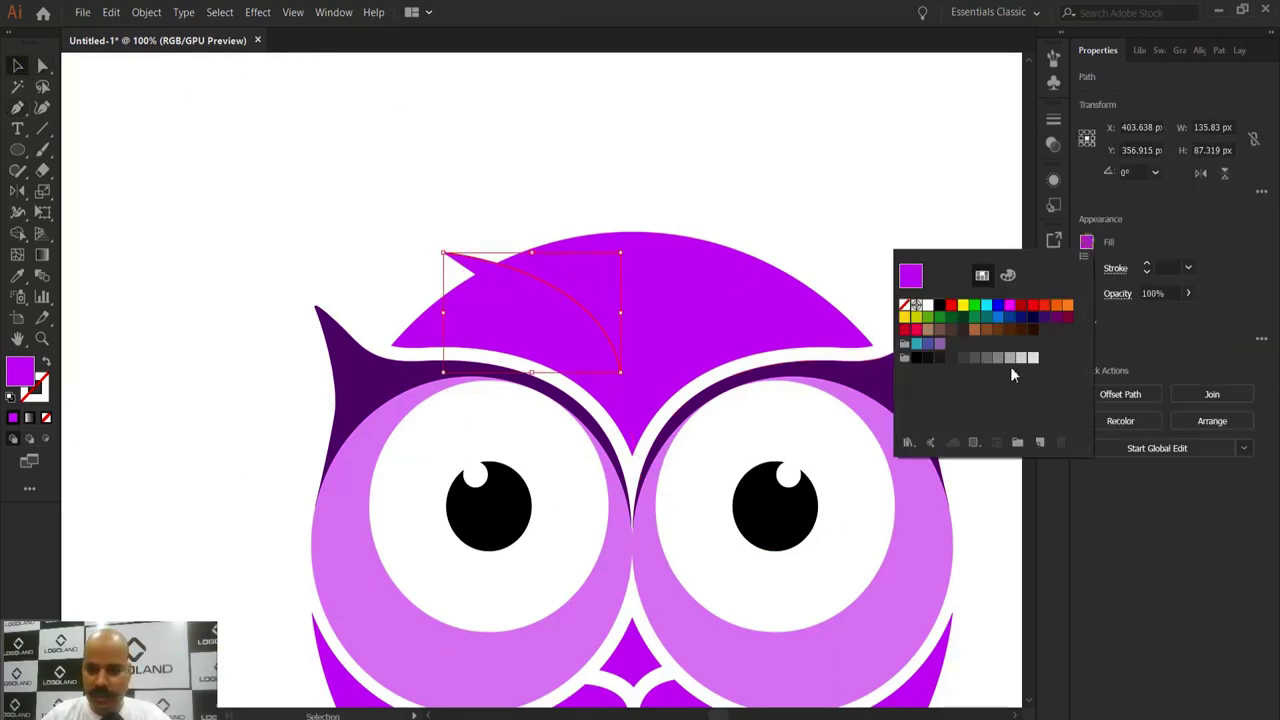
click(940, 306)
key(Escape)
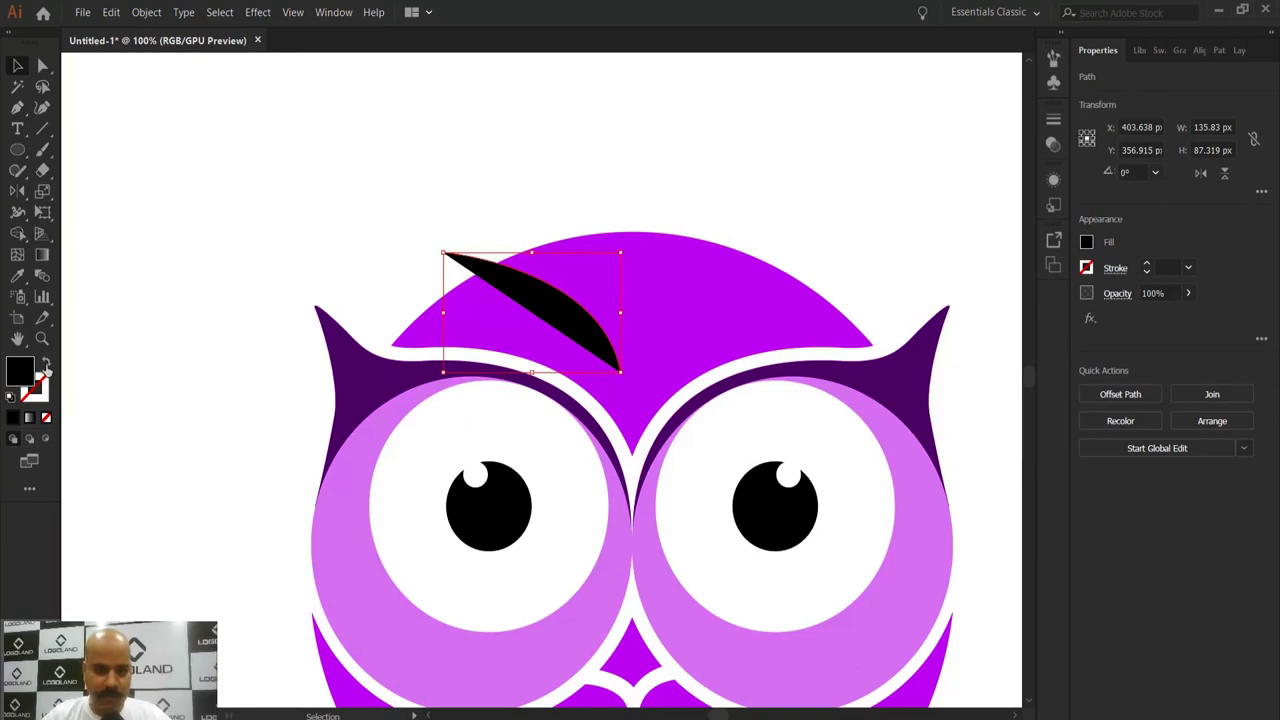
click(45, 366)
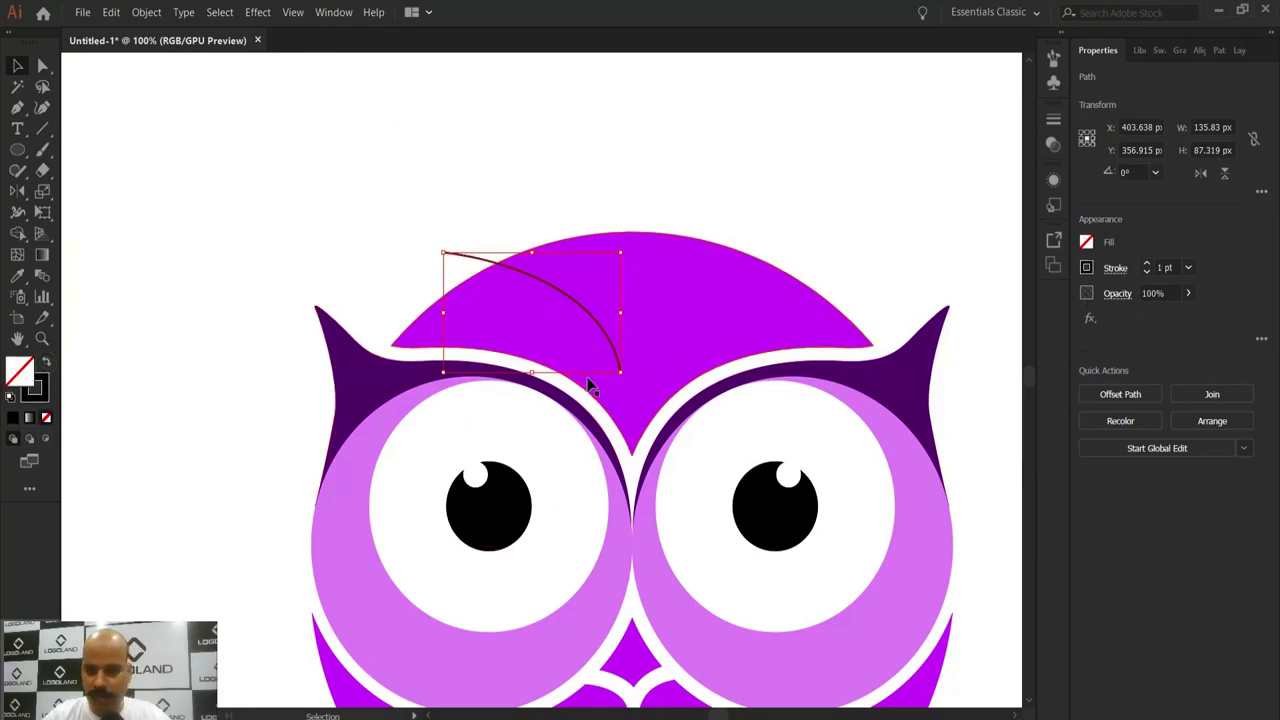
Step: Apply a triangular width profile to the forehead curve's stroke, tapering it toward the lower inner end
click(1119, 273)
click(1068, 540)
click(1038, 452)
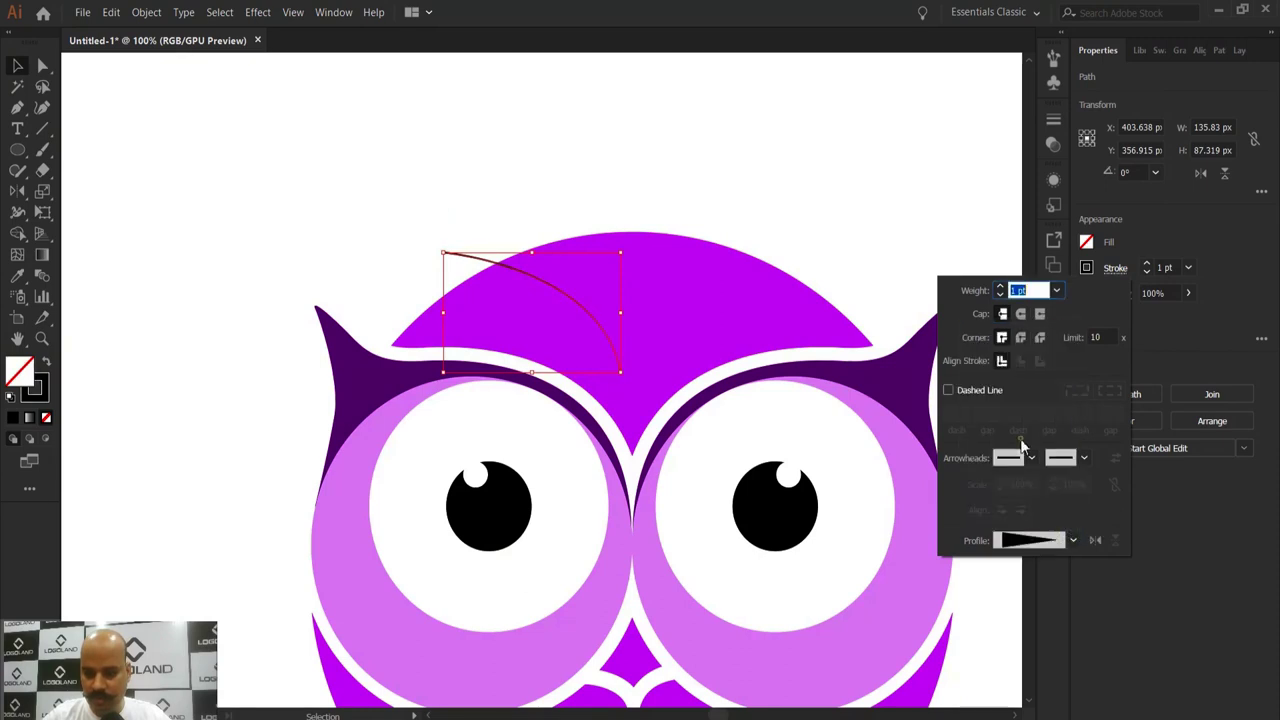
click(1239, 267)
Step: Try a 20 pt stroke on the tapered forehead curve and set its weight to 40 pt
click(1188, 267)
click(1214, 606)
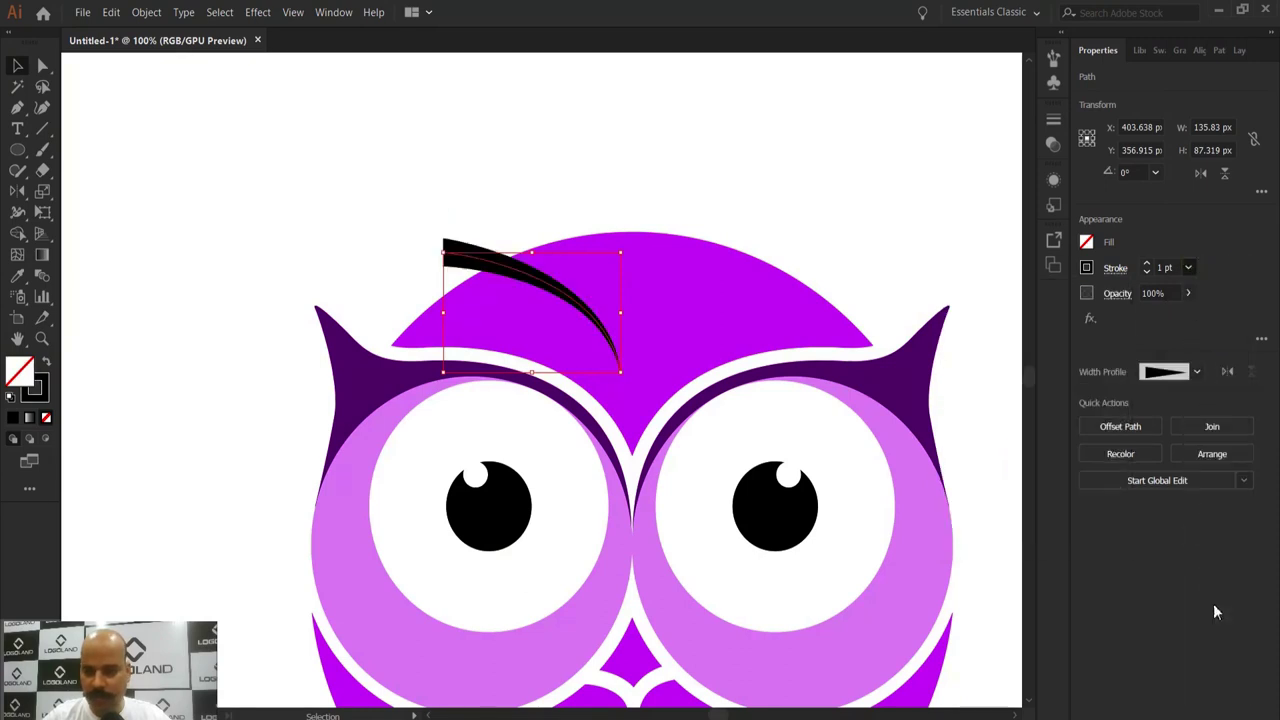
click(1188, 268)
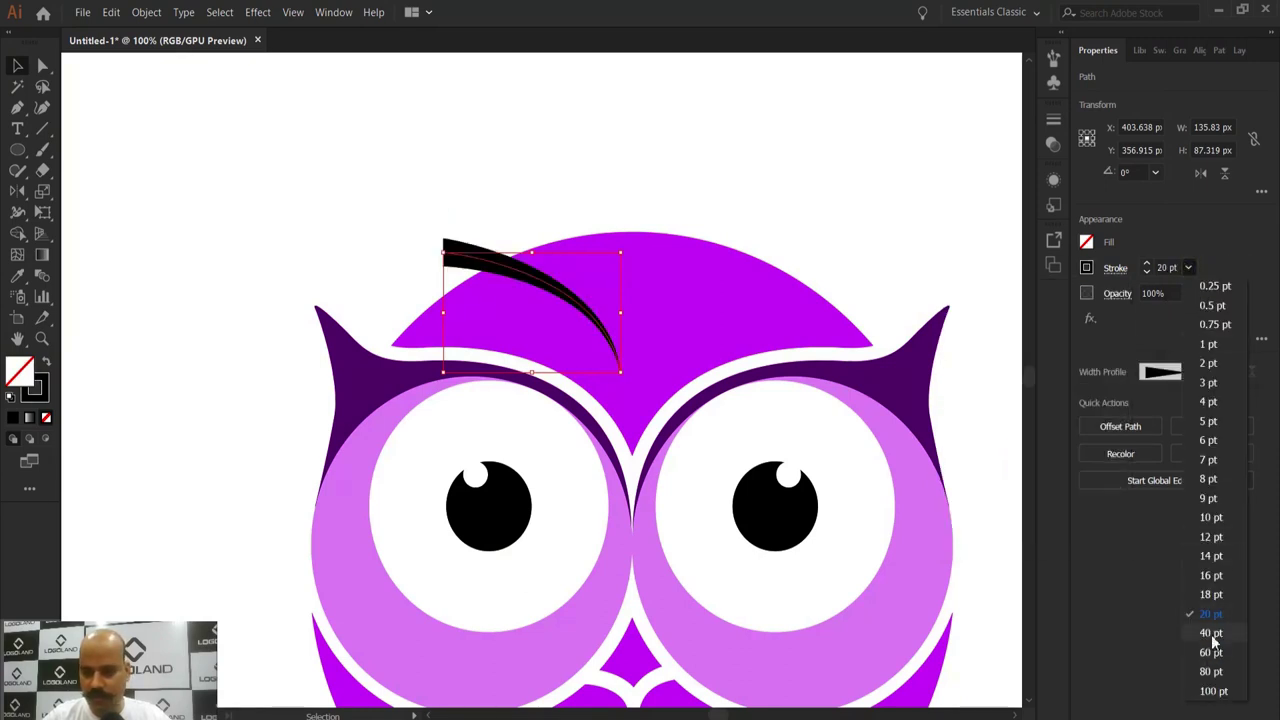
click(1194, 614)
click(793, 196)
Step: Reflect a copy of the tapered forehead stroke across the vertical axis through the head's top centre anchor
click(528, 280)
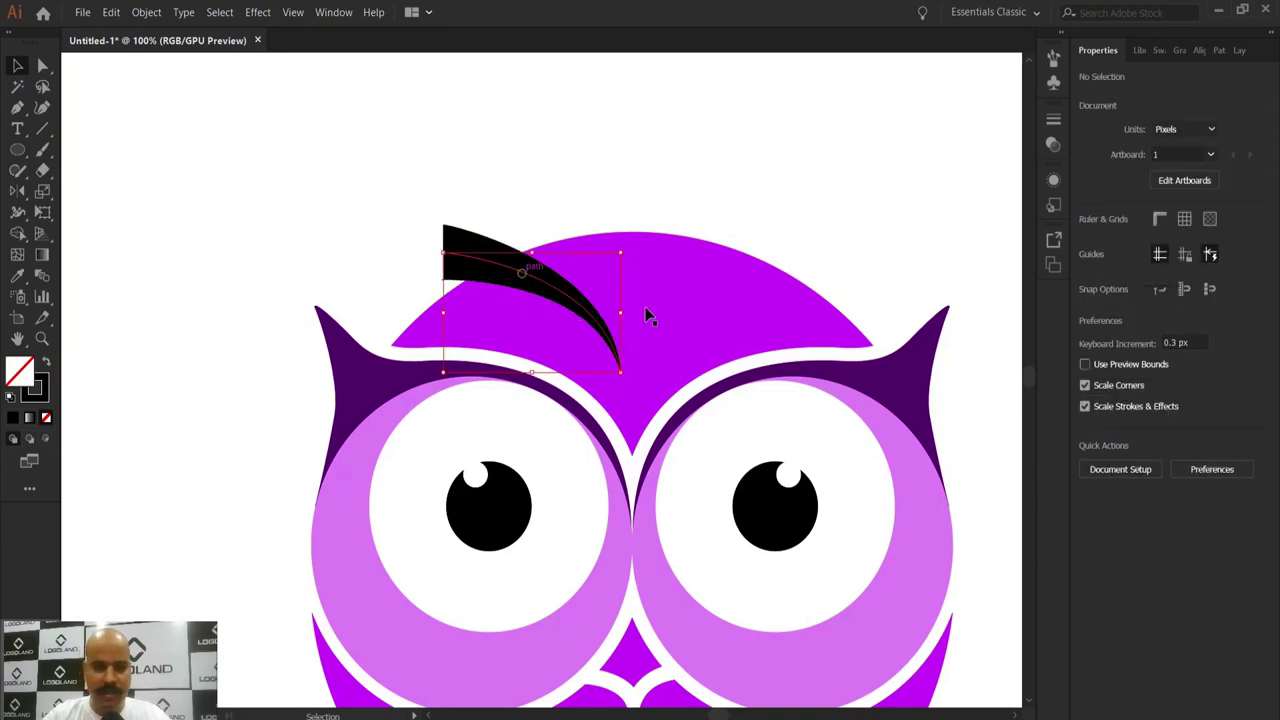
key(o)
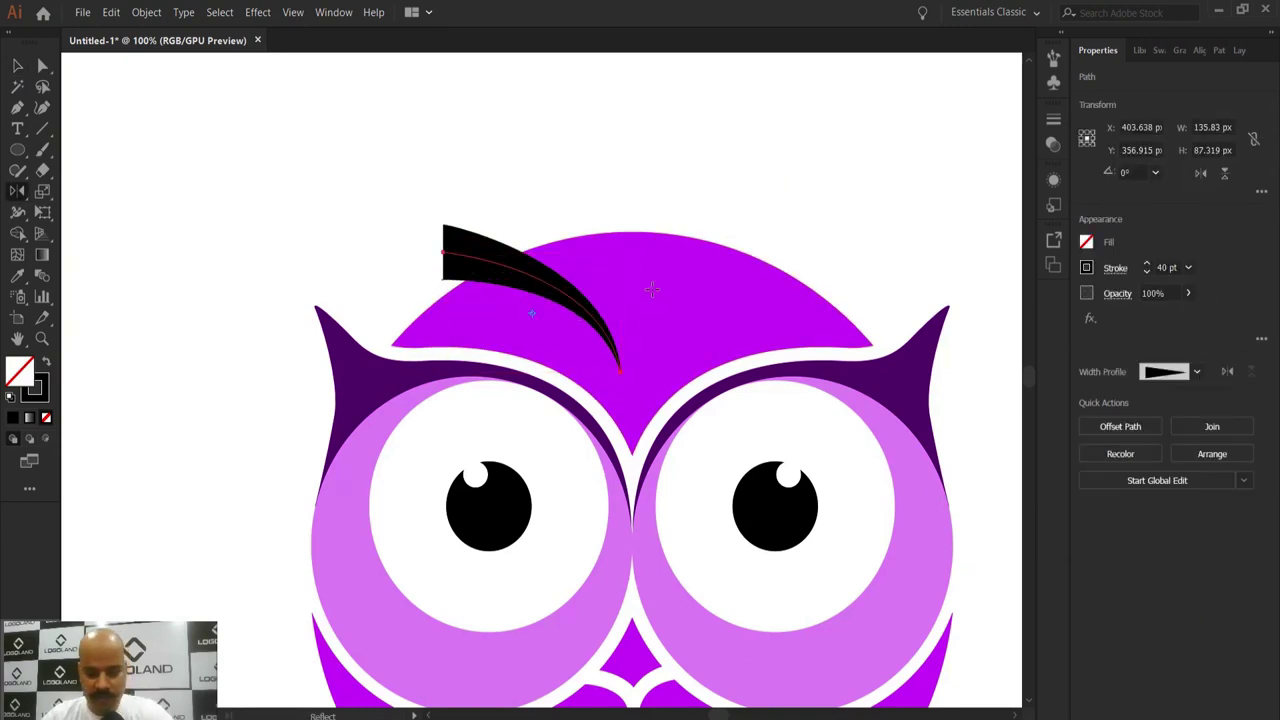
alt+click(632, 231)
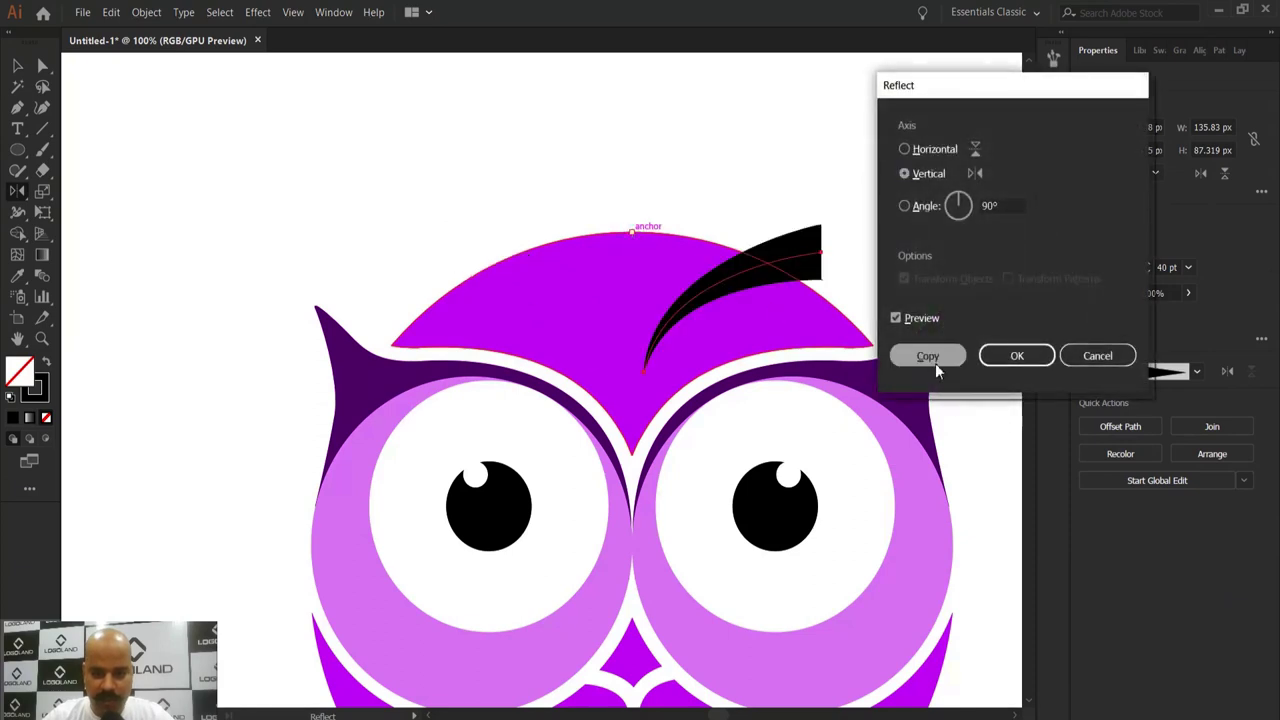
click(925, 361)
click(18, 66)
click(657, 129)
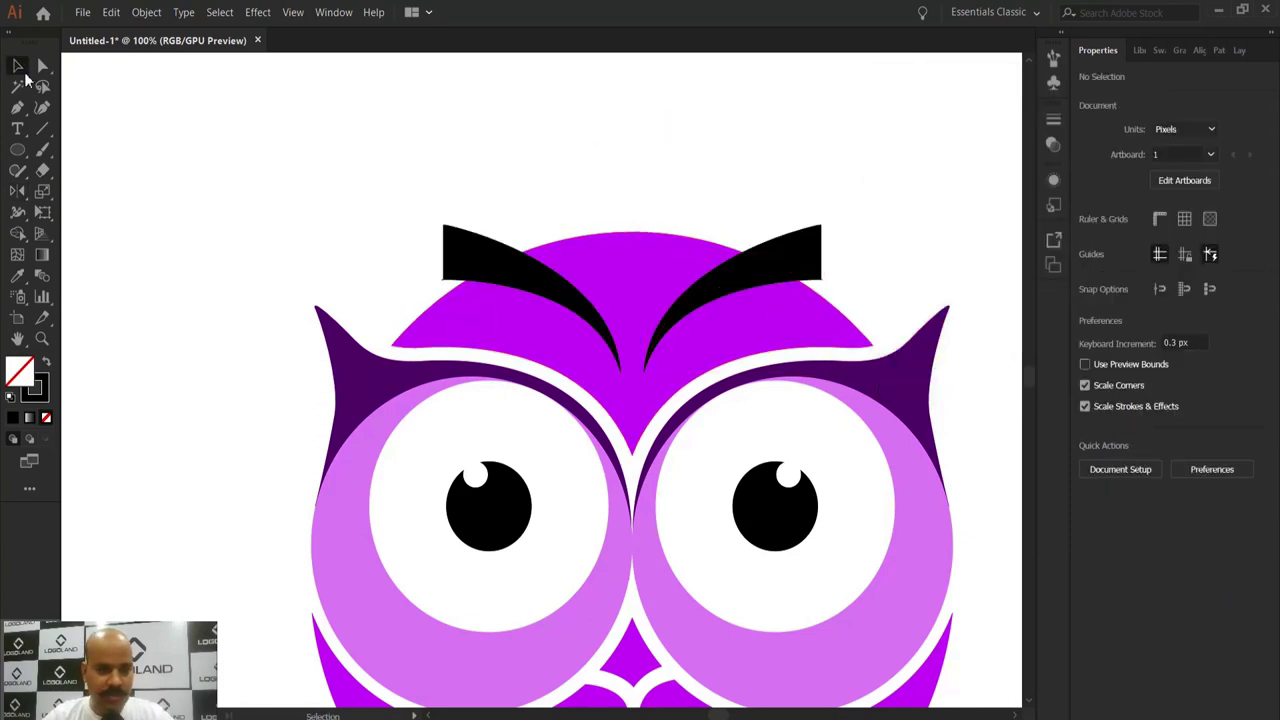
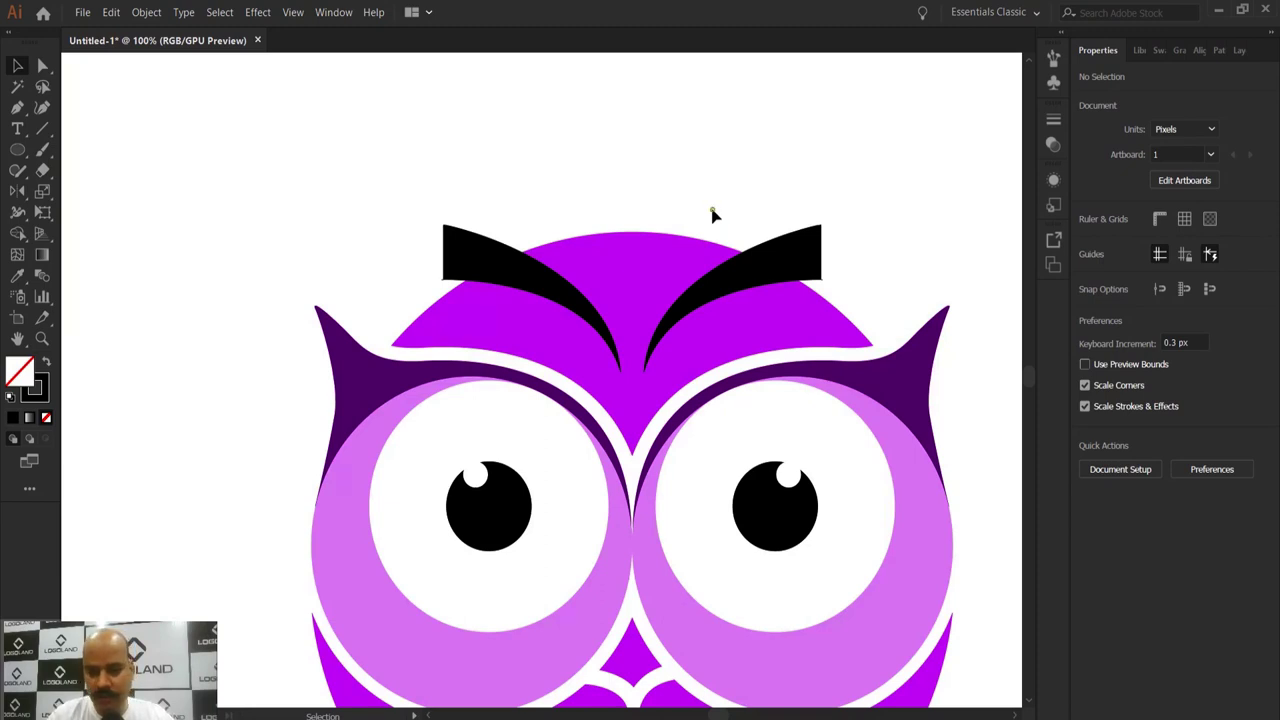
Step: Expand the appearance of both tapered forehead strokes into filled shapes
click(798, 264)
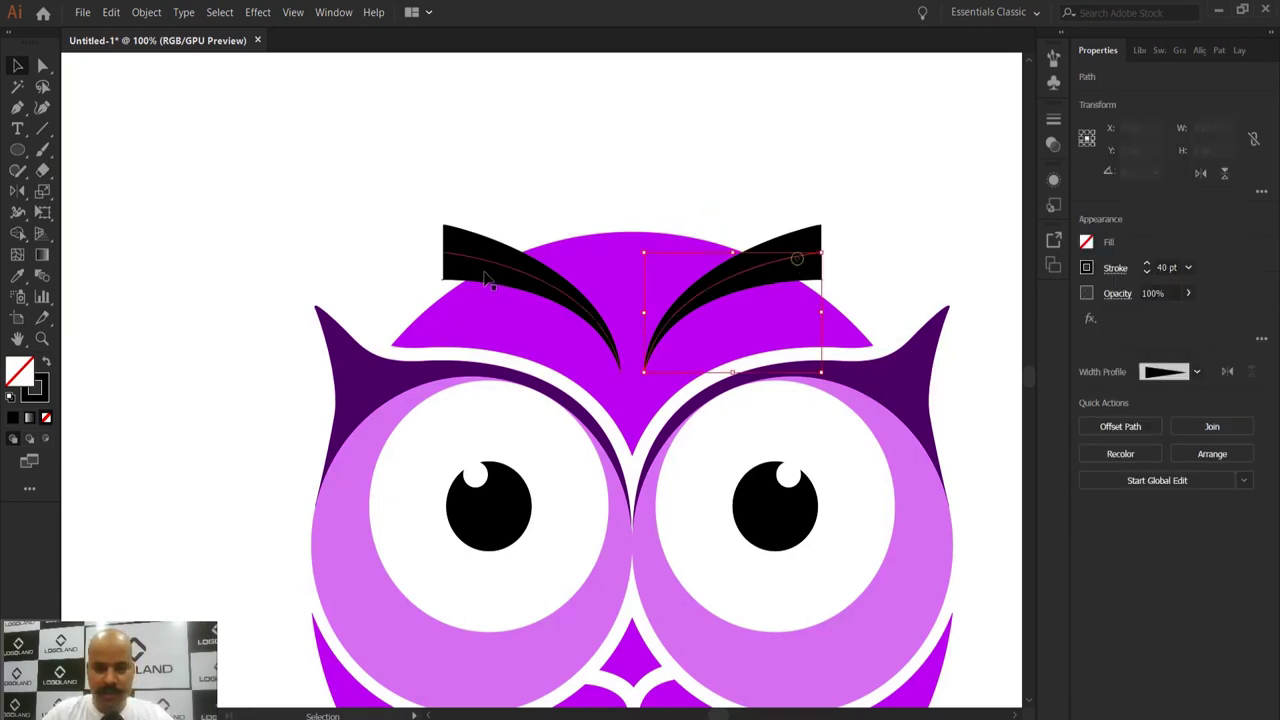
click(146, 12)
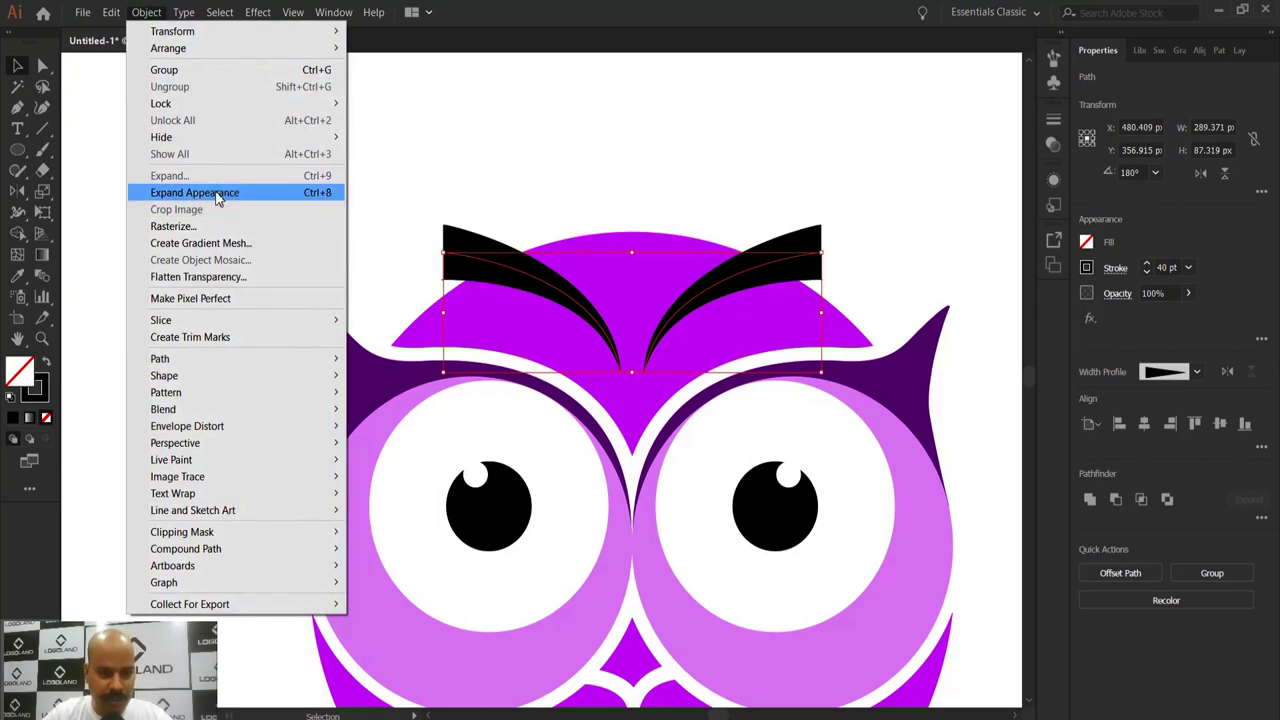
click(218, 193)
click(709, 149)
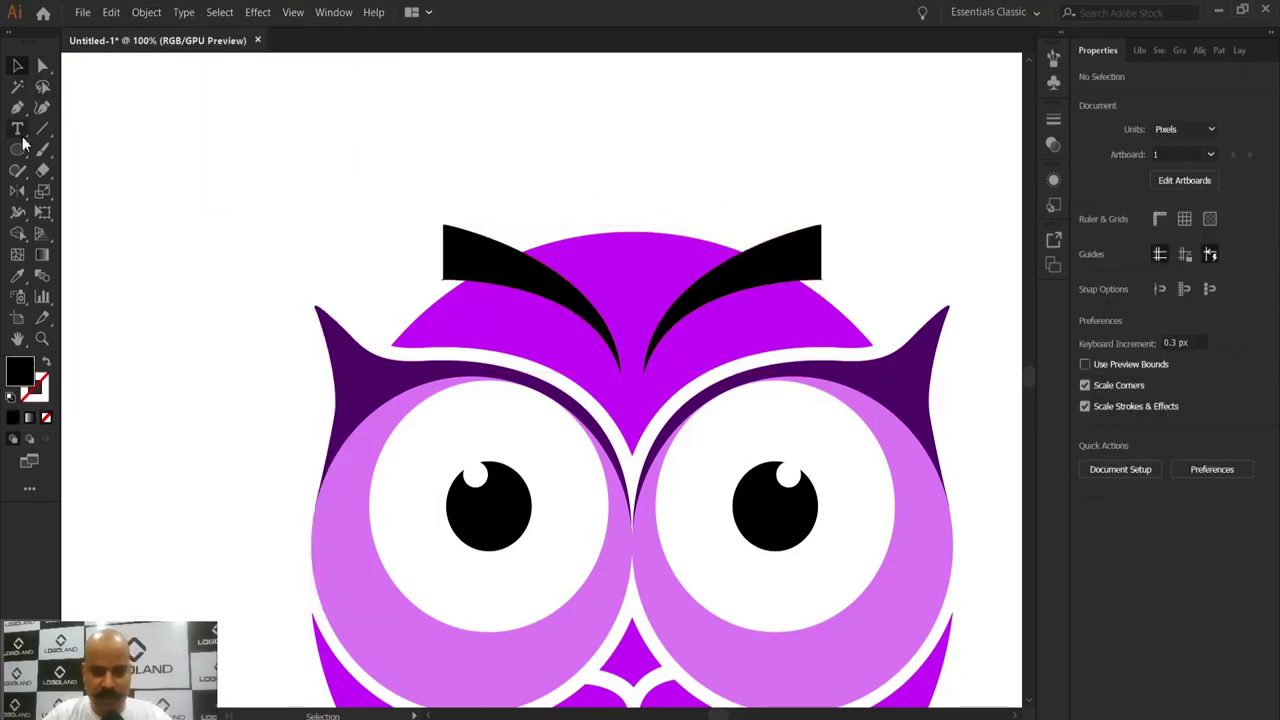
Step: Draw a straight vertical Pen line about 119 px long from above the head down between the two forehead shapes
key(p)
click(625, 177)
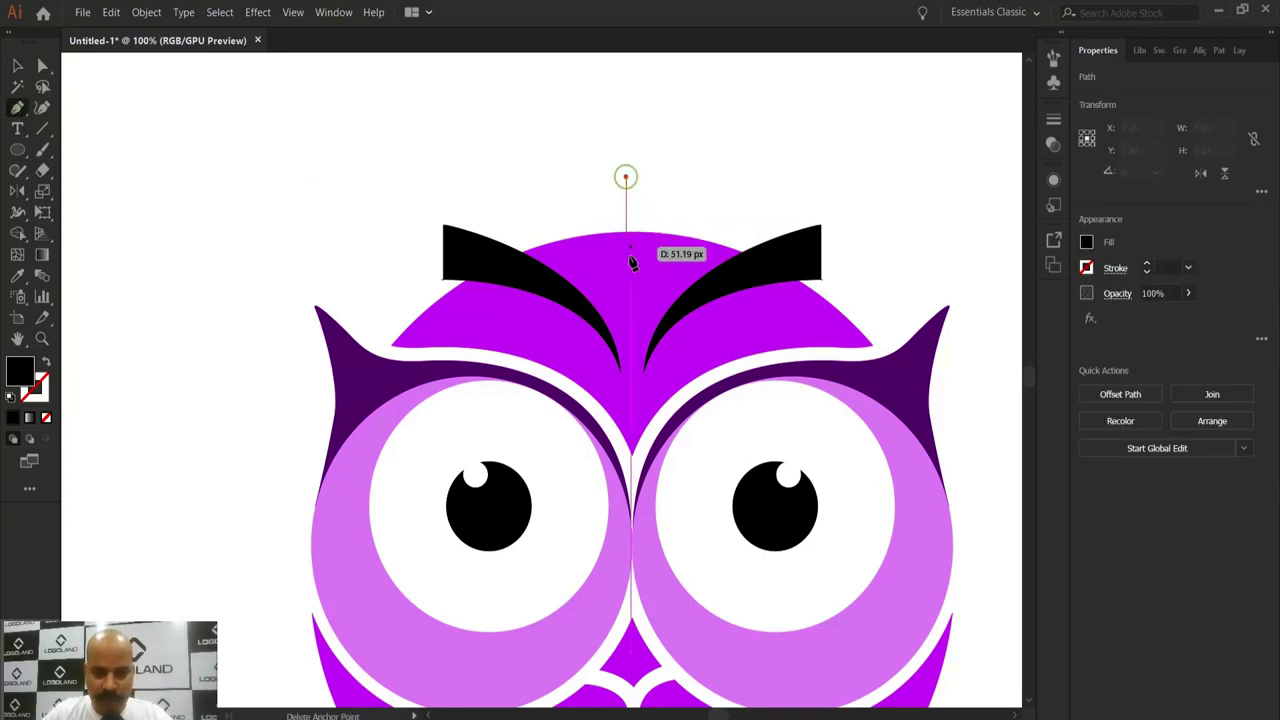
click(626, 338)
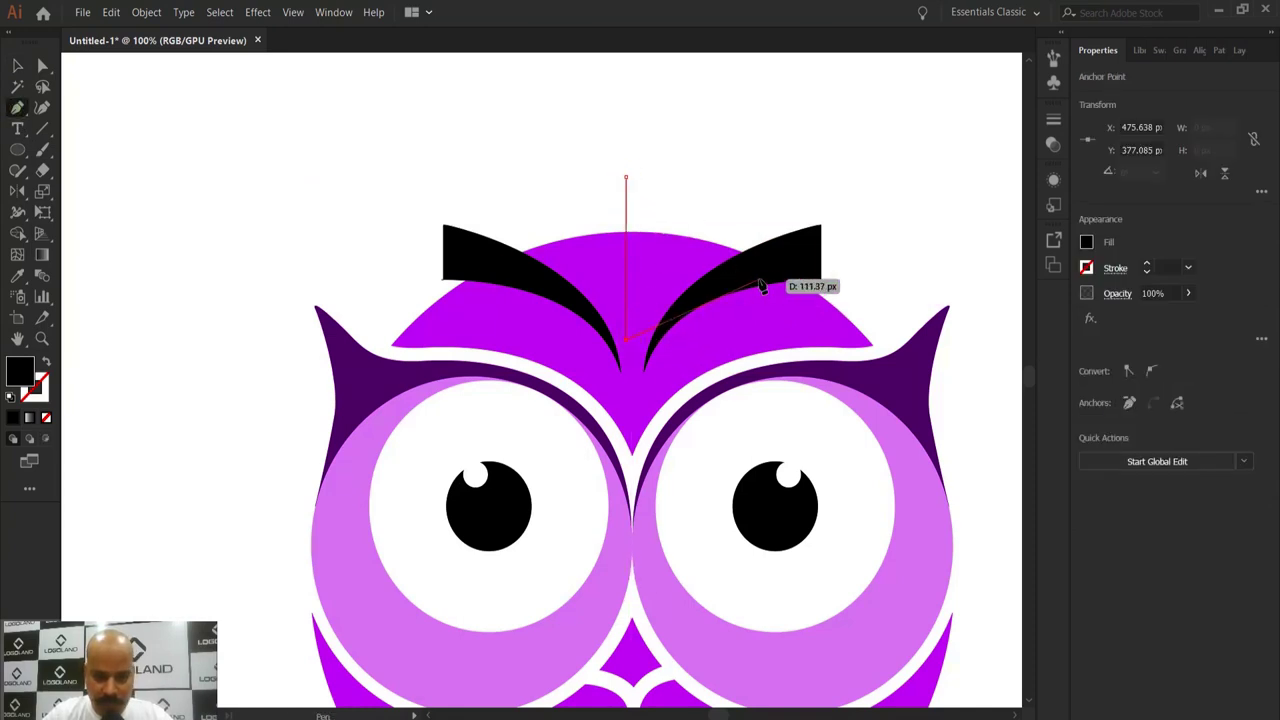
click(17, 65)
scroll(683, 207, up, 1)
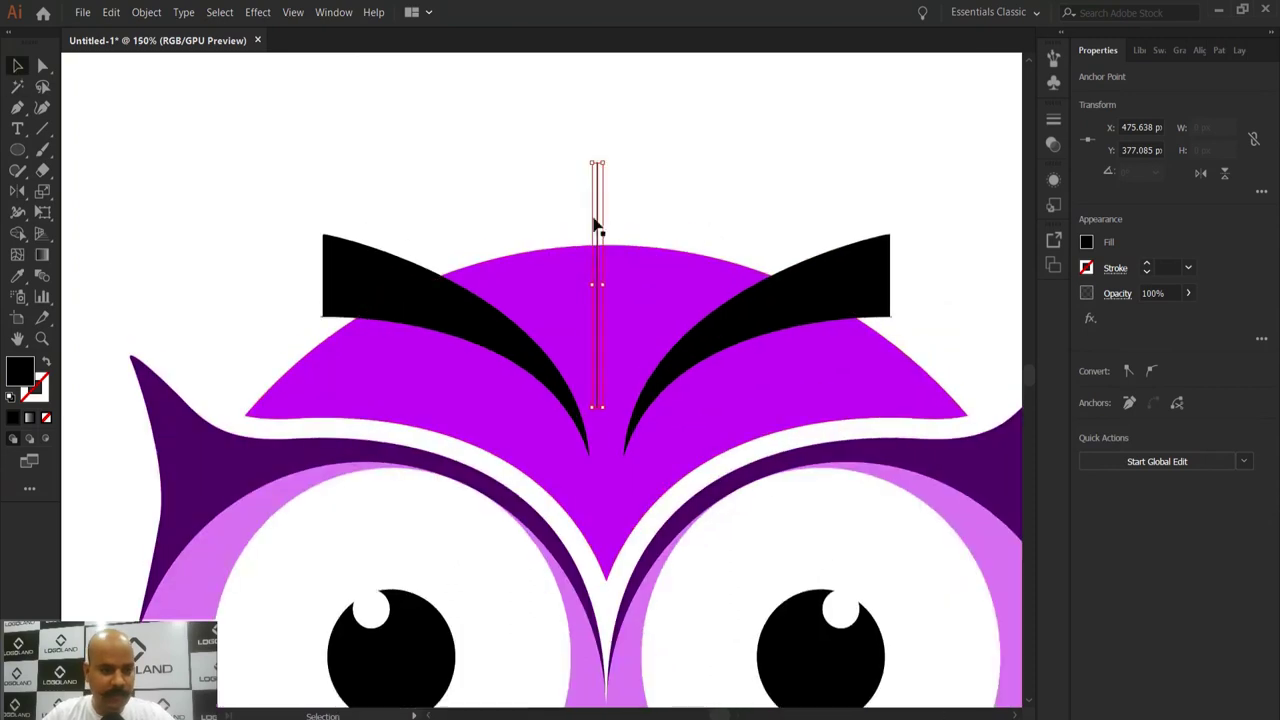
key(ctrl+a)
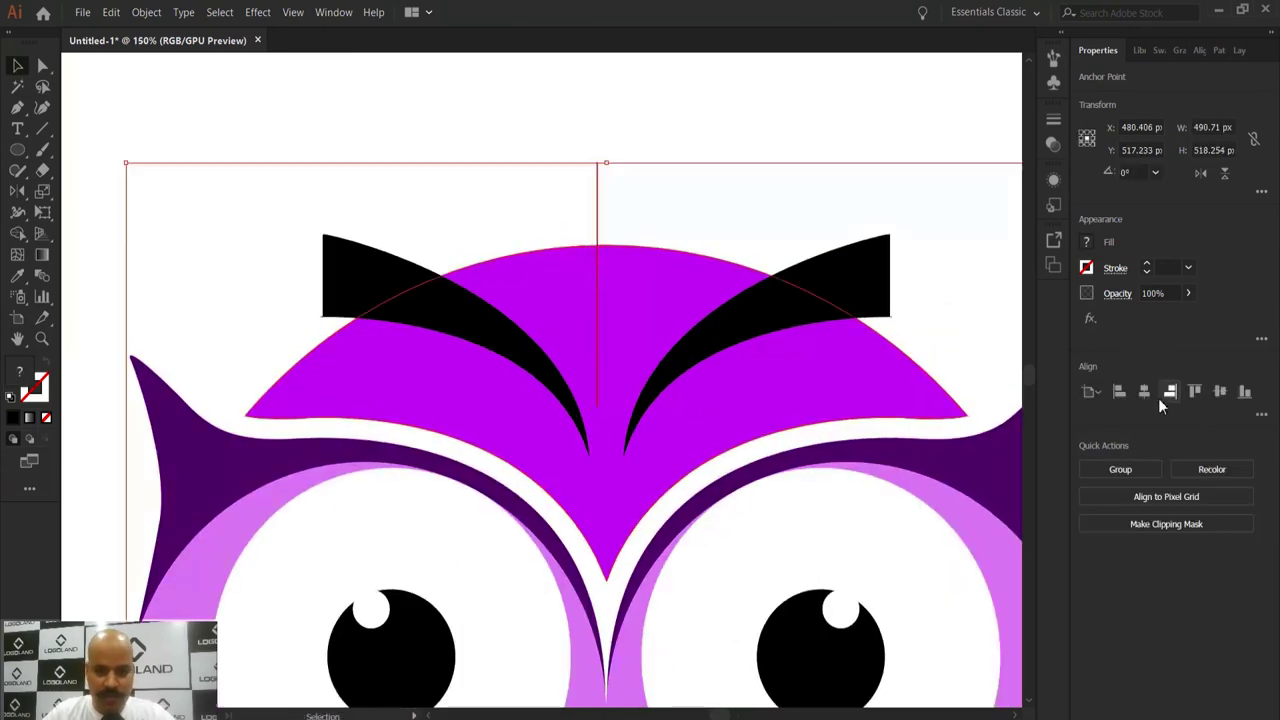
click(1146, 393)
key(ctrl+z)
click(508, 164)
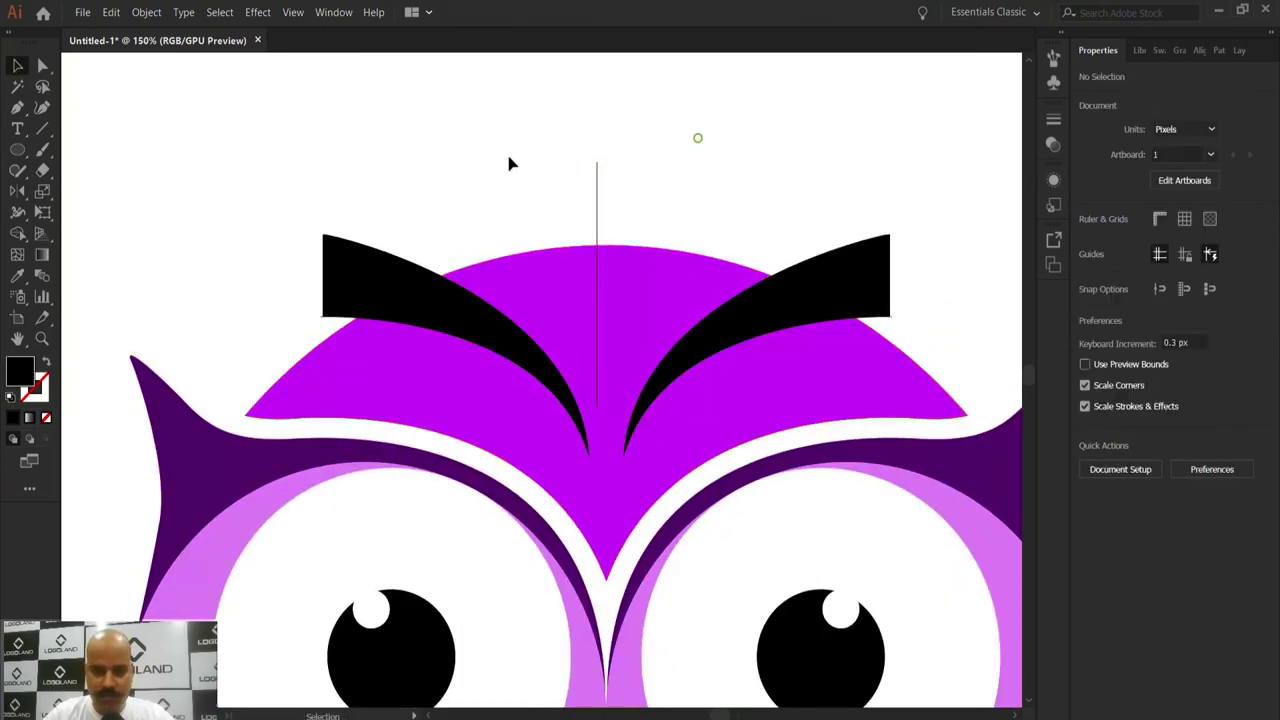
Step: Swap the vertical line's black fill for a black stroke
drag(508, 164, 680, 191)
key(ctrl+minus)
key(ctrl+minus)
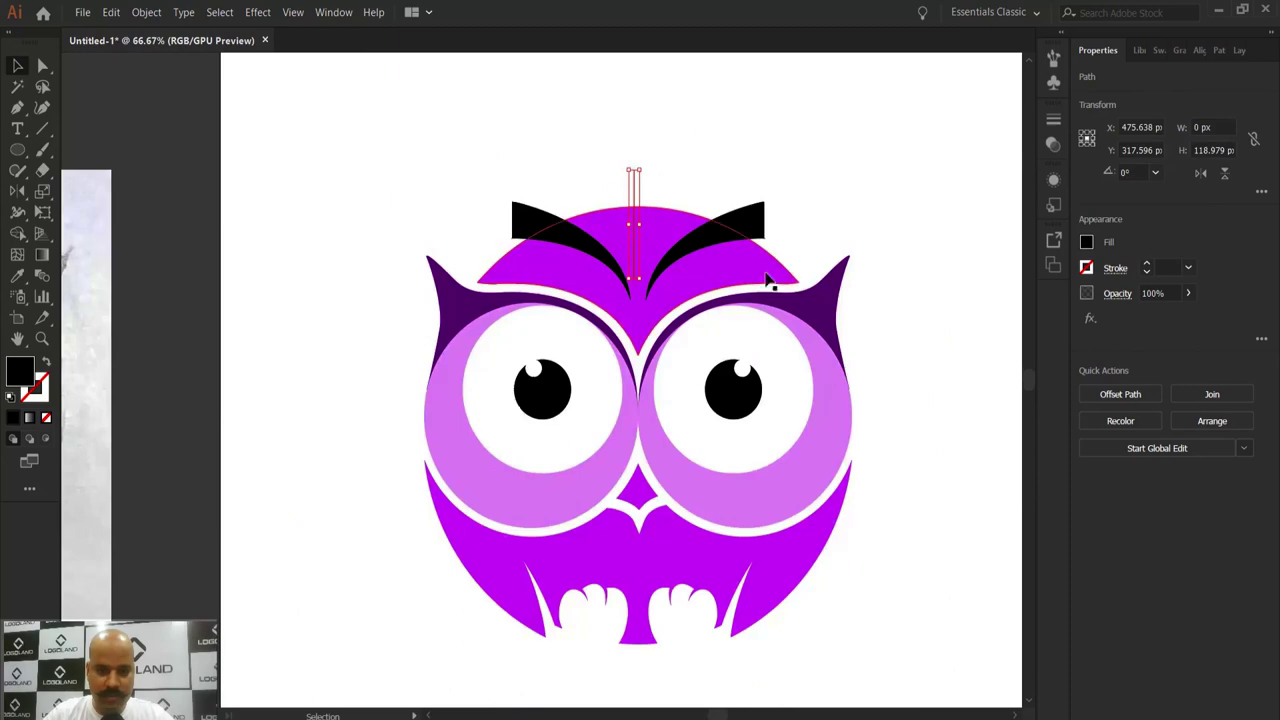
click(47, 365)
key(ctrl+plus)
key(ctrl+plus)
mouse_move(532, 146)
mouse_down()
mouse_move(594, 169)
mouse_move(652, 168)
mouse_up()
key(ctrl+minus)
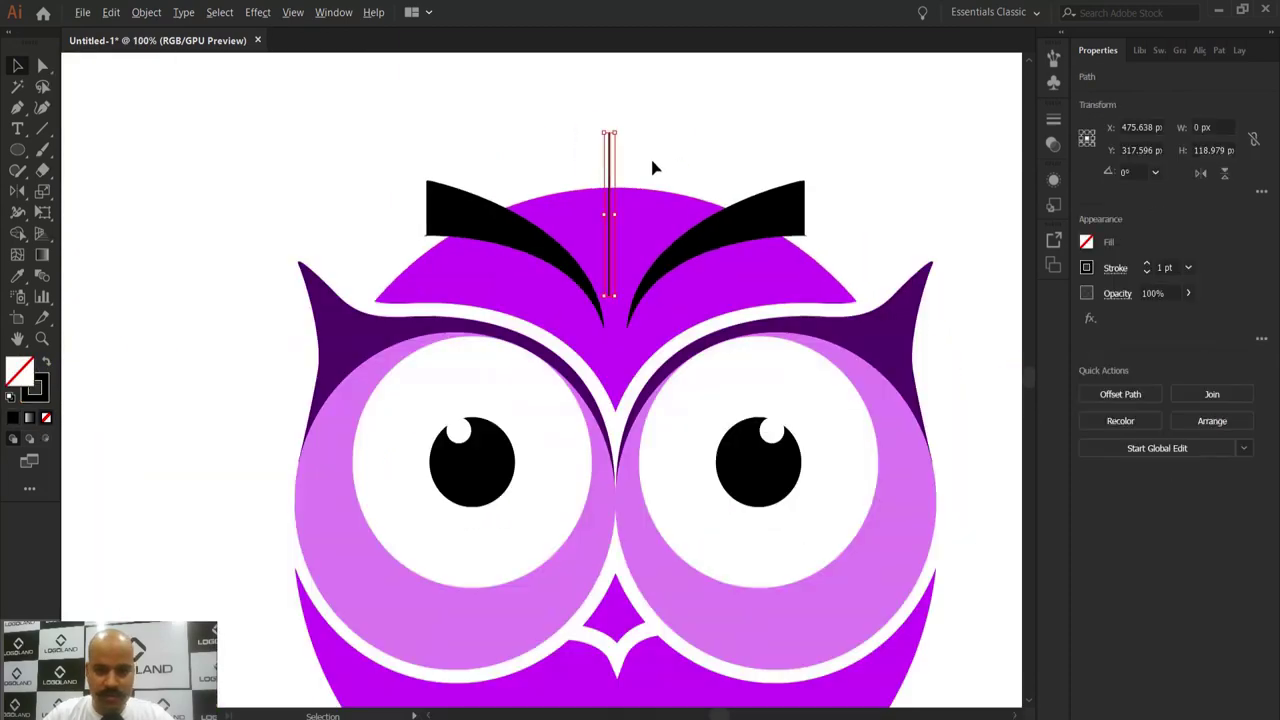
Step: Align the vertical line and the purple head shape on their horizontal centres
click(806, 272)
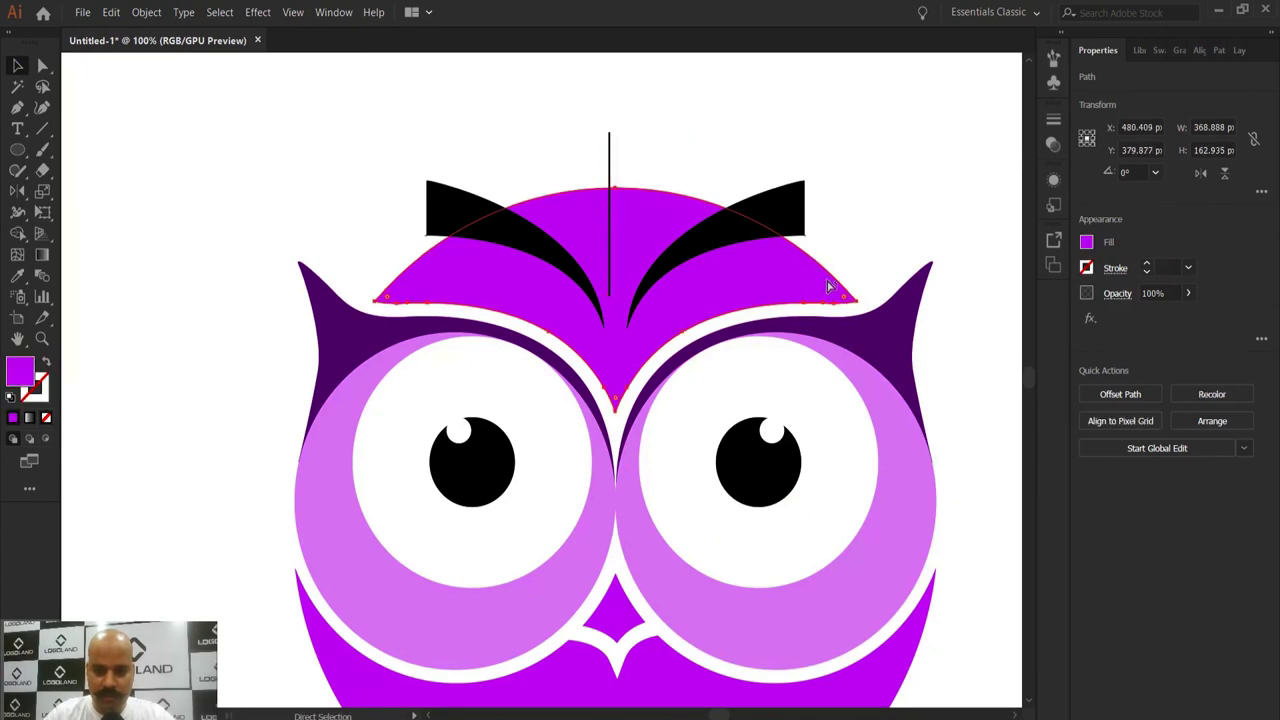
shift+click(609, 158)
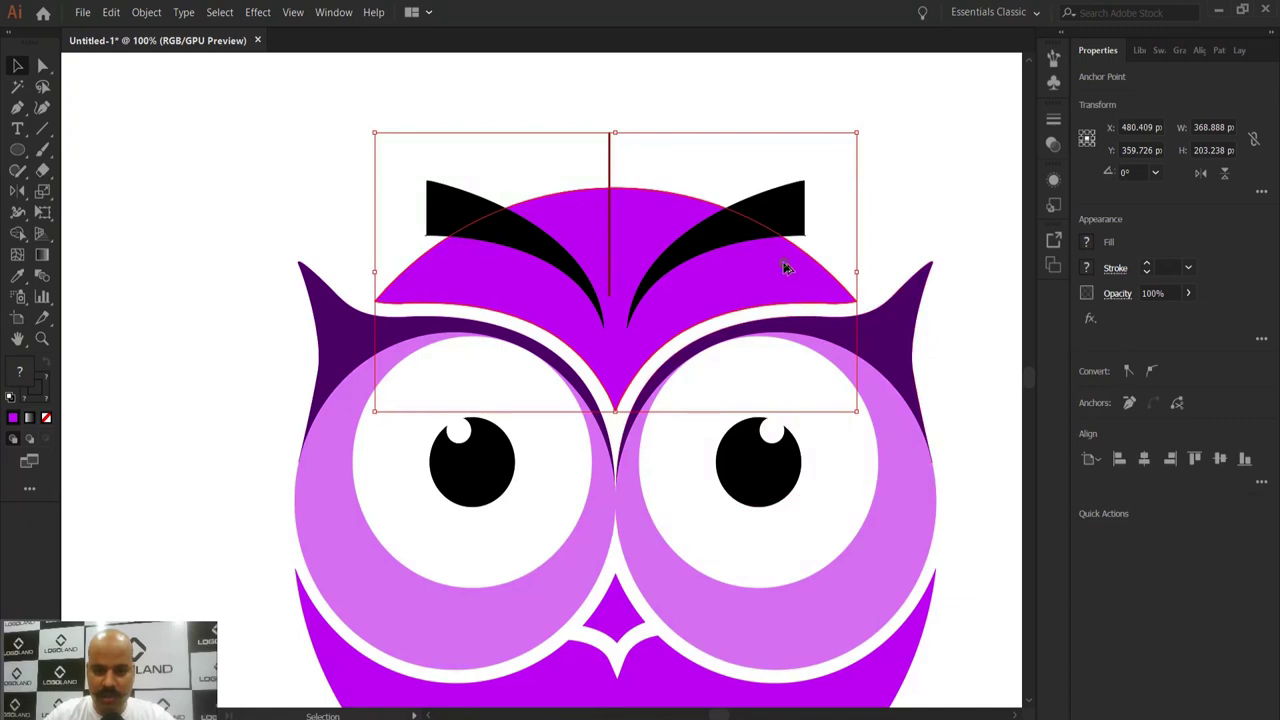
click(900, 206)
drag(566, 109, 645, 149)
scroll(645, 149, down, 1)
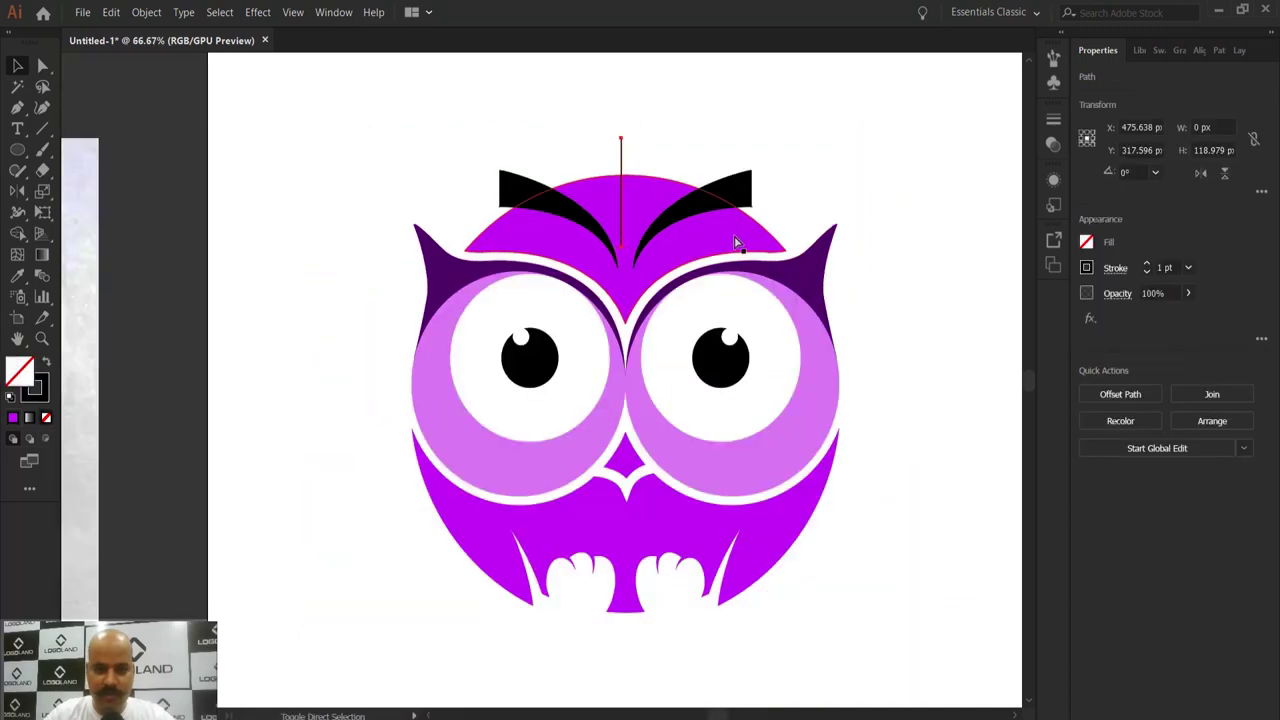
ctrl+shift+click(734, 235)
key(v)
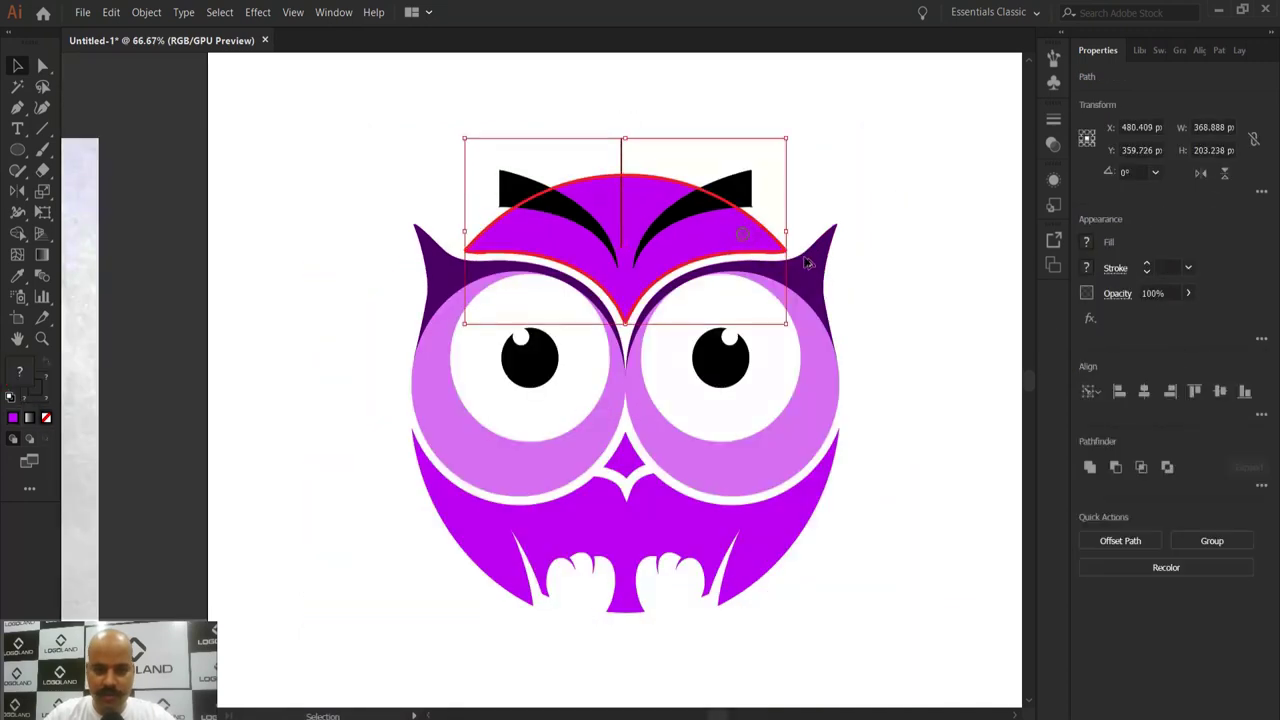
click(1146, 392)
click(643, 166)
Step: Apply the triangular width profile to the centre line's stroke, tapering it toward the lower end
scroll(643, 163, up, 2)
click(611, 170)
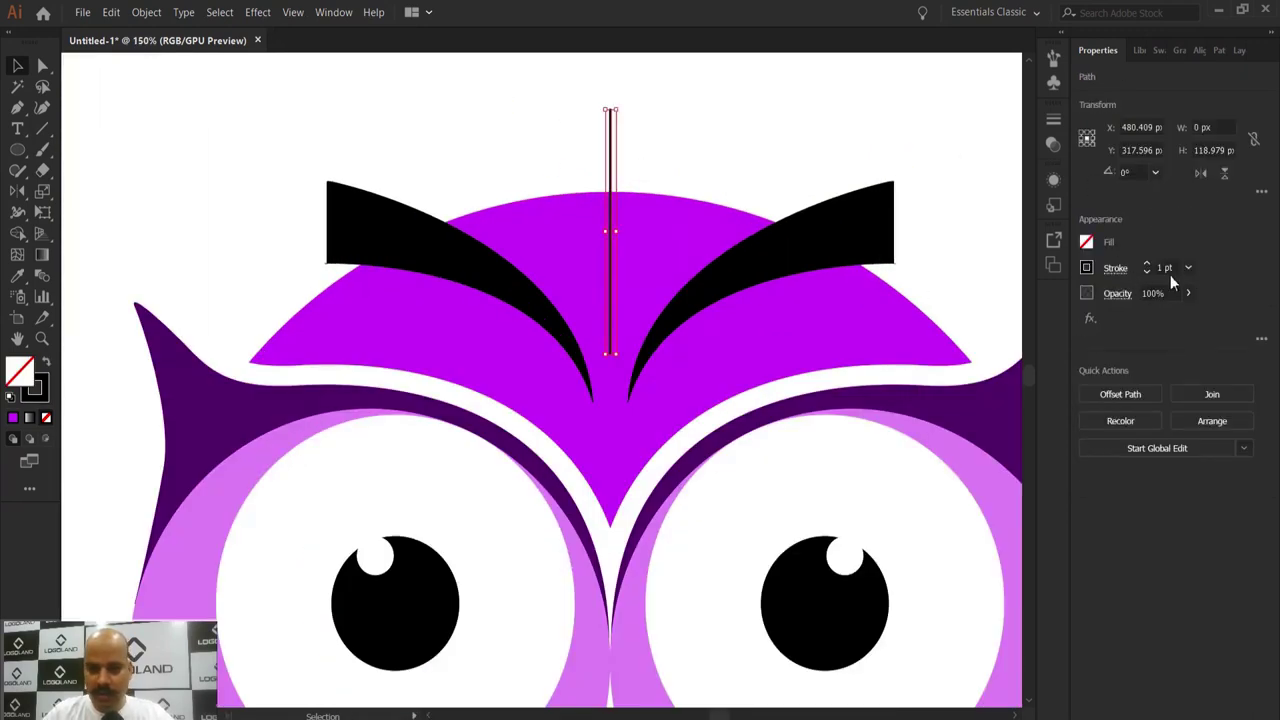
click(1115, 268)
click(1075, 540)
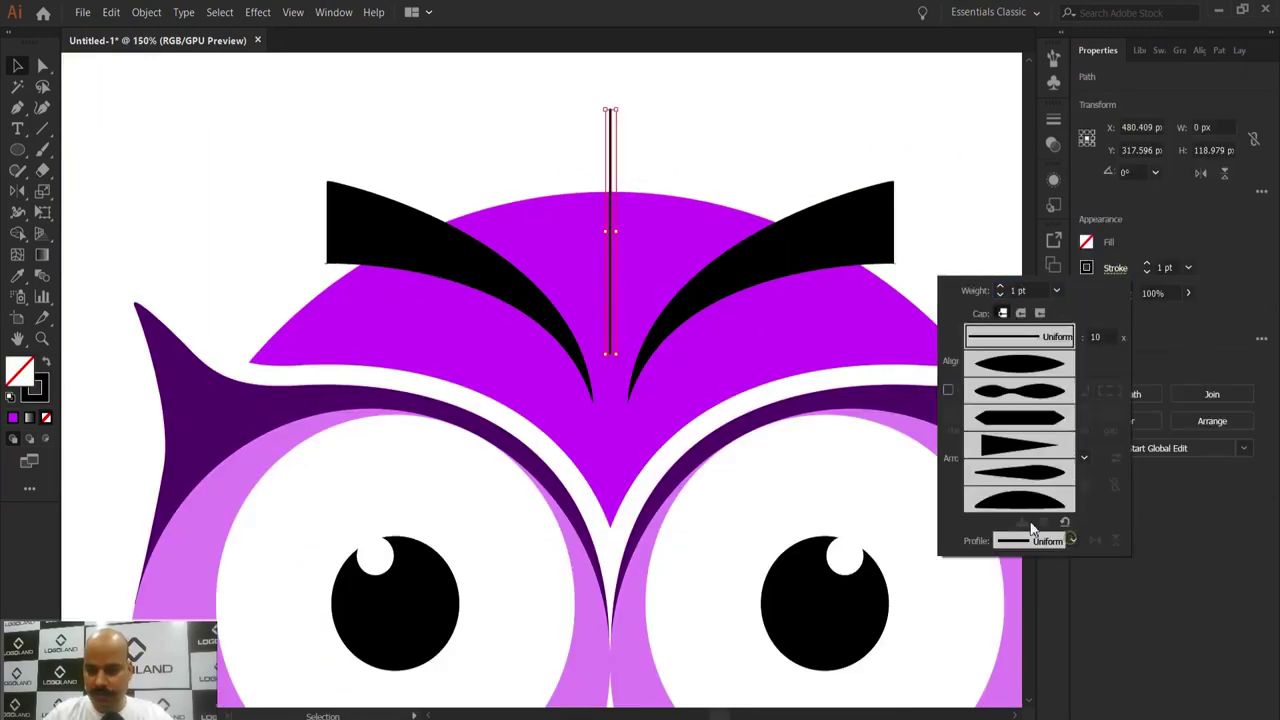
click(1030, 456)
click(1219, 257)
Step: Try a 20 pt stroke on the tapered centre line and set its weight to 40 pt
click(1189, 267)
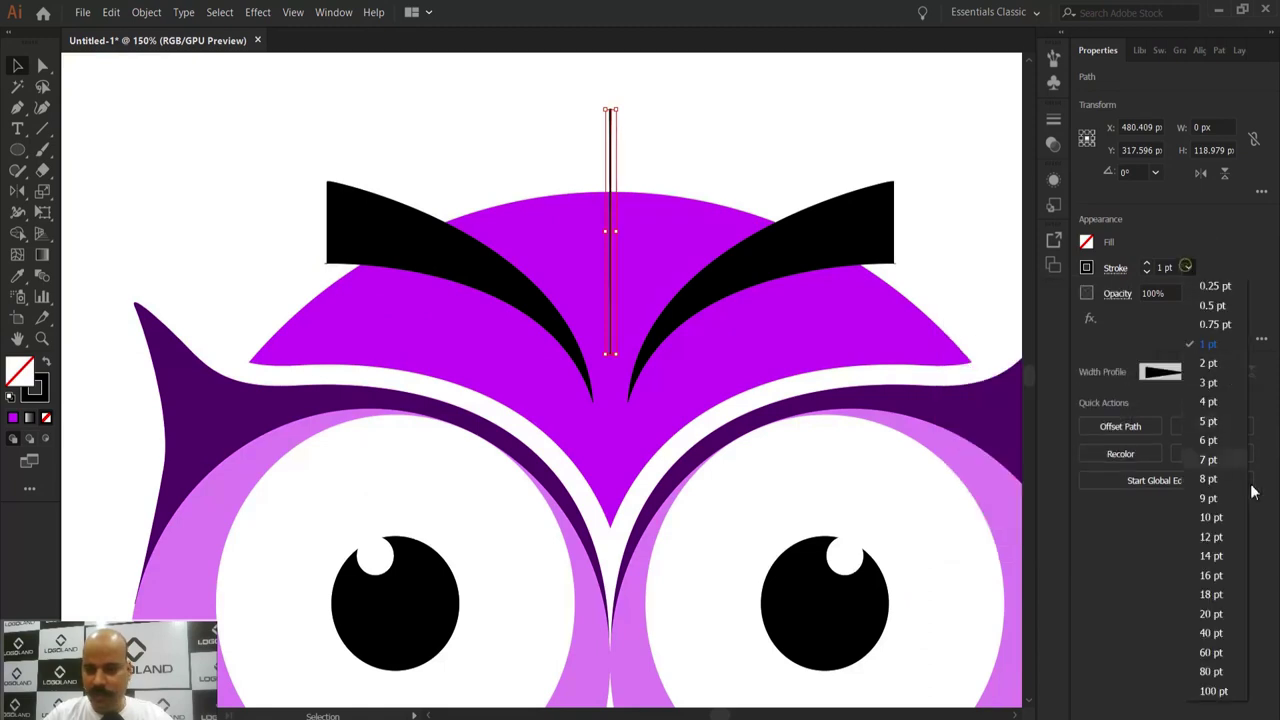
click(1212, 614)
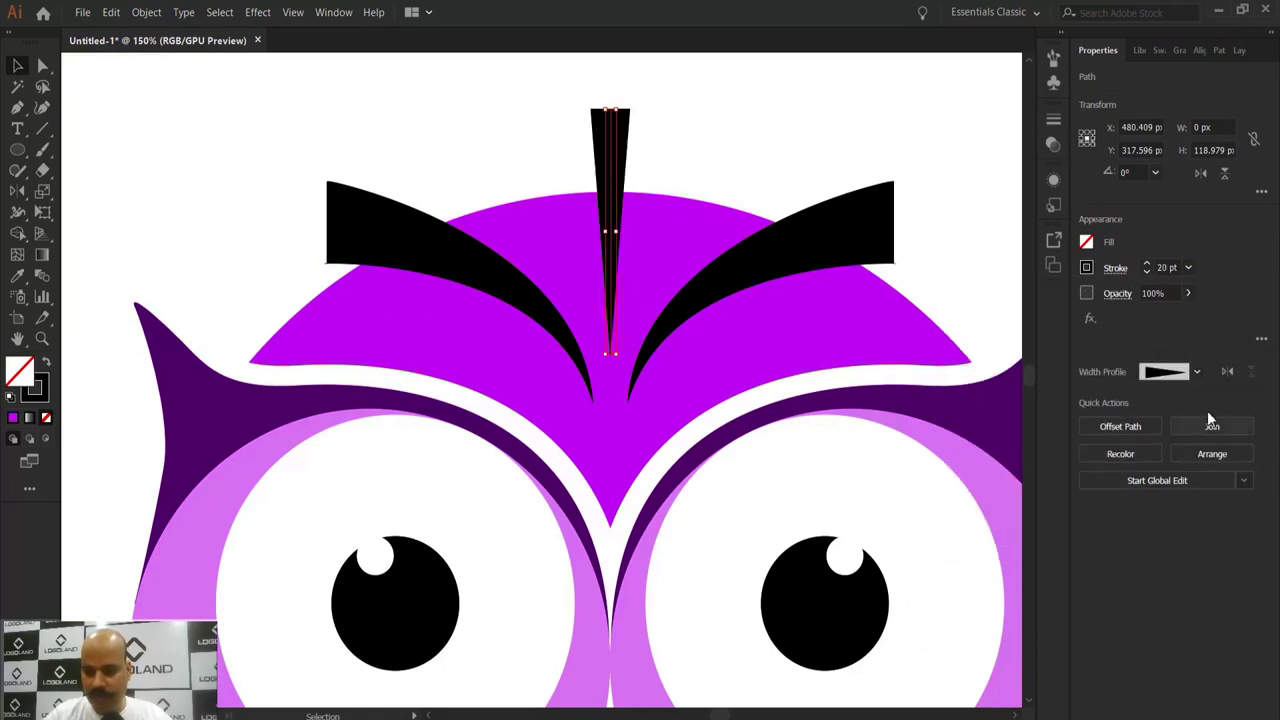
click(1188, 267)
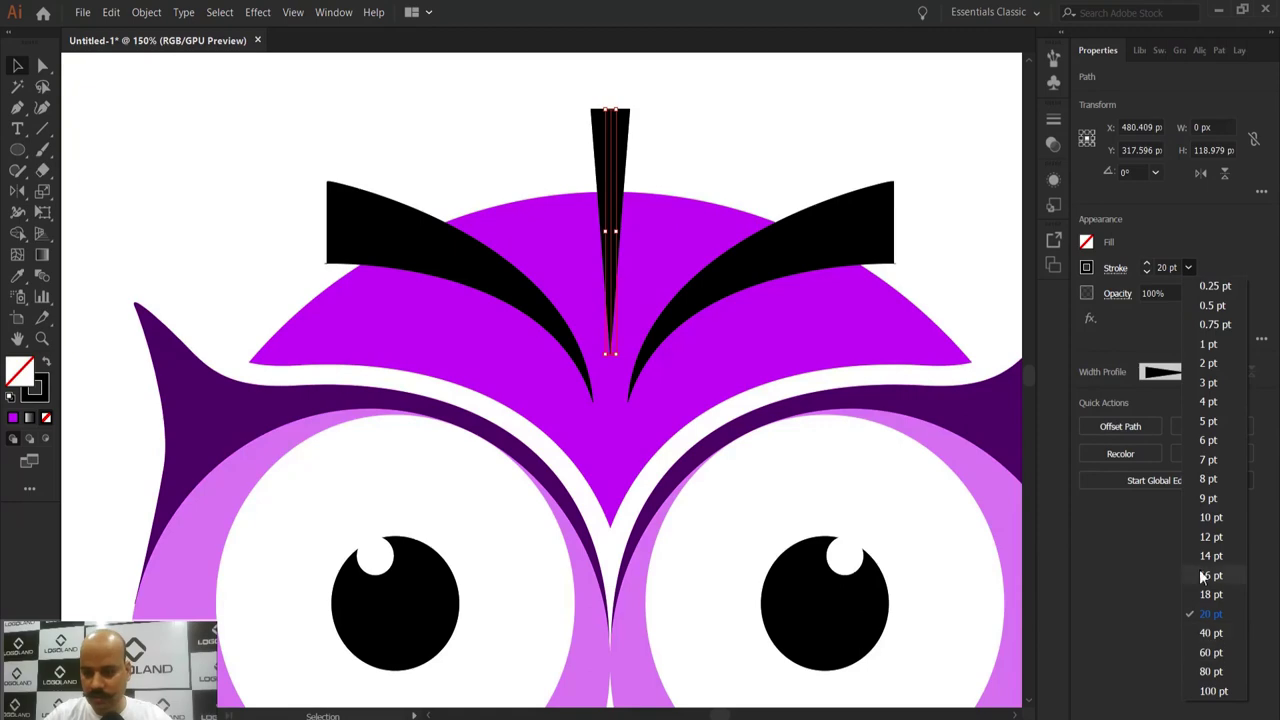
click(1212, 634)
click(714, 145)
key(ctrl+z)
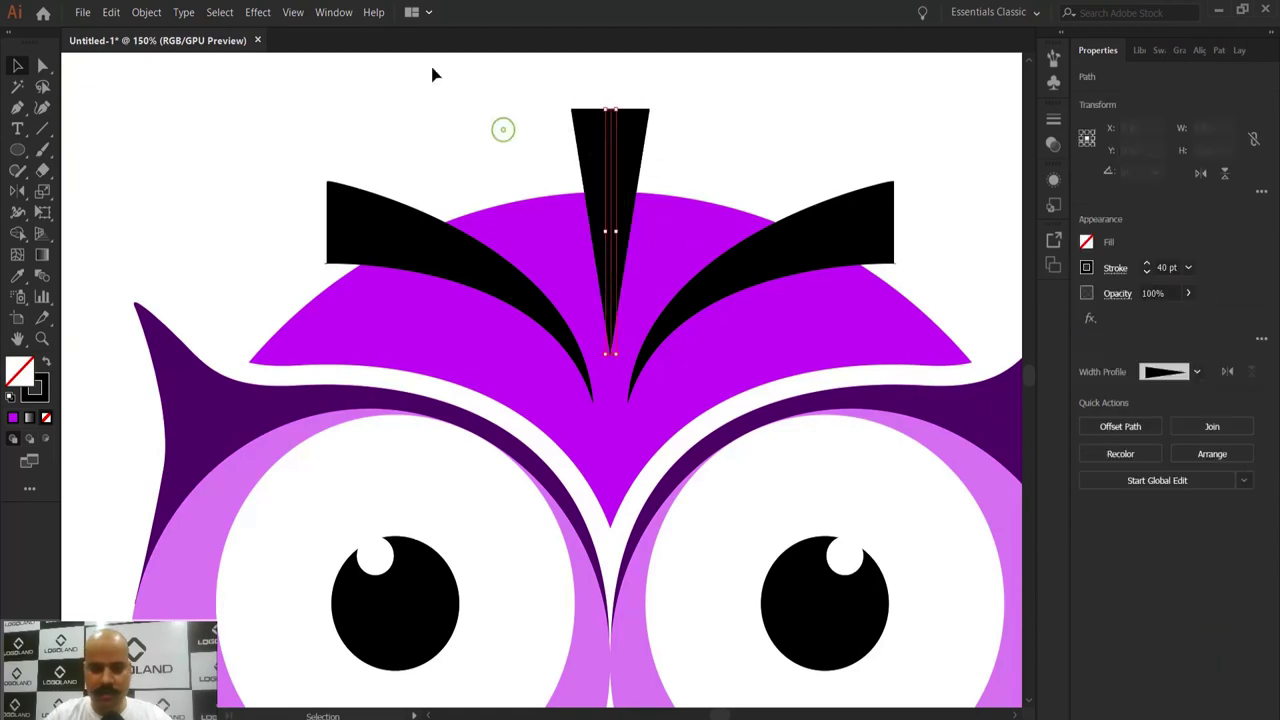
Step: Expand the appearance of the tapered centre stroke into a filled wedge
click(146, 12)
click(220, 194)
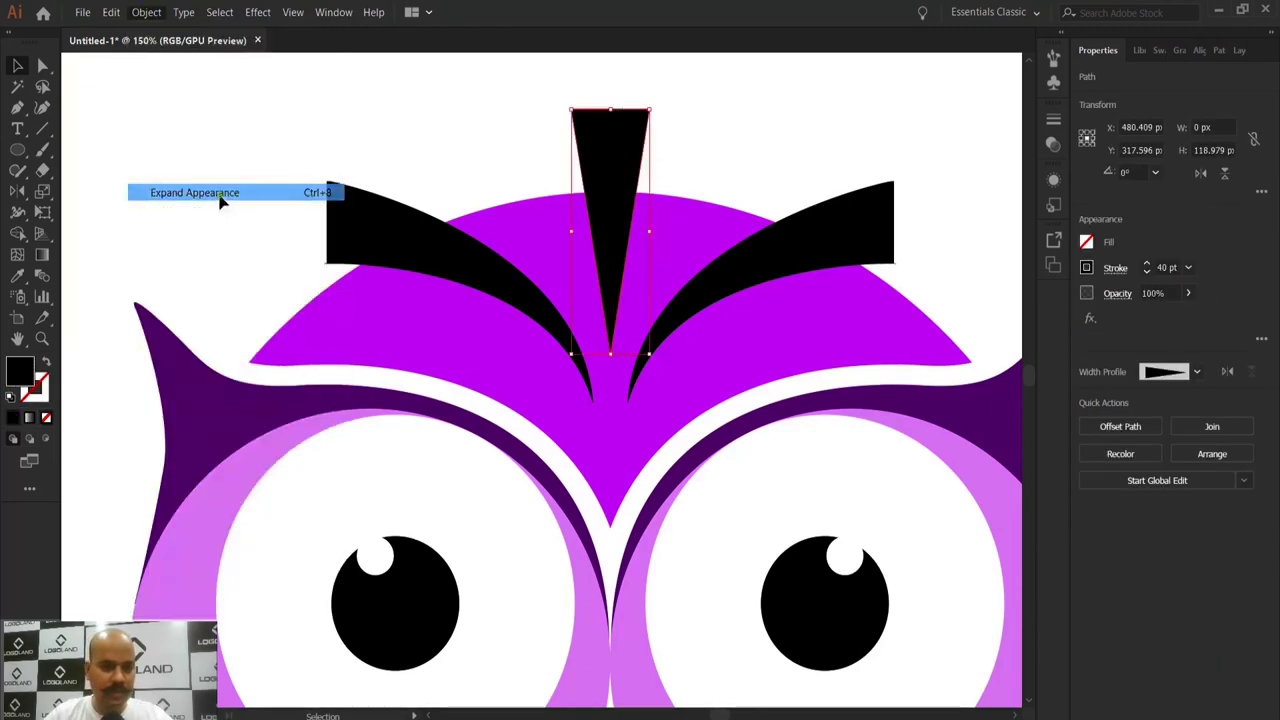
key(ctrl+minus)
key(ctrl+minus)
click(749, 114)
Step: Cut the centre wedge and both curved forehead shapes out of the purple head with the Shape Builder tool
click(670, 152)
shift+click(580, 205)
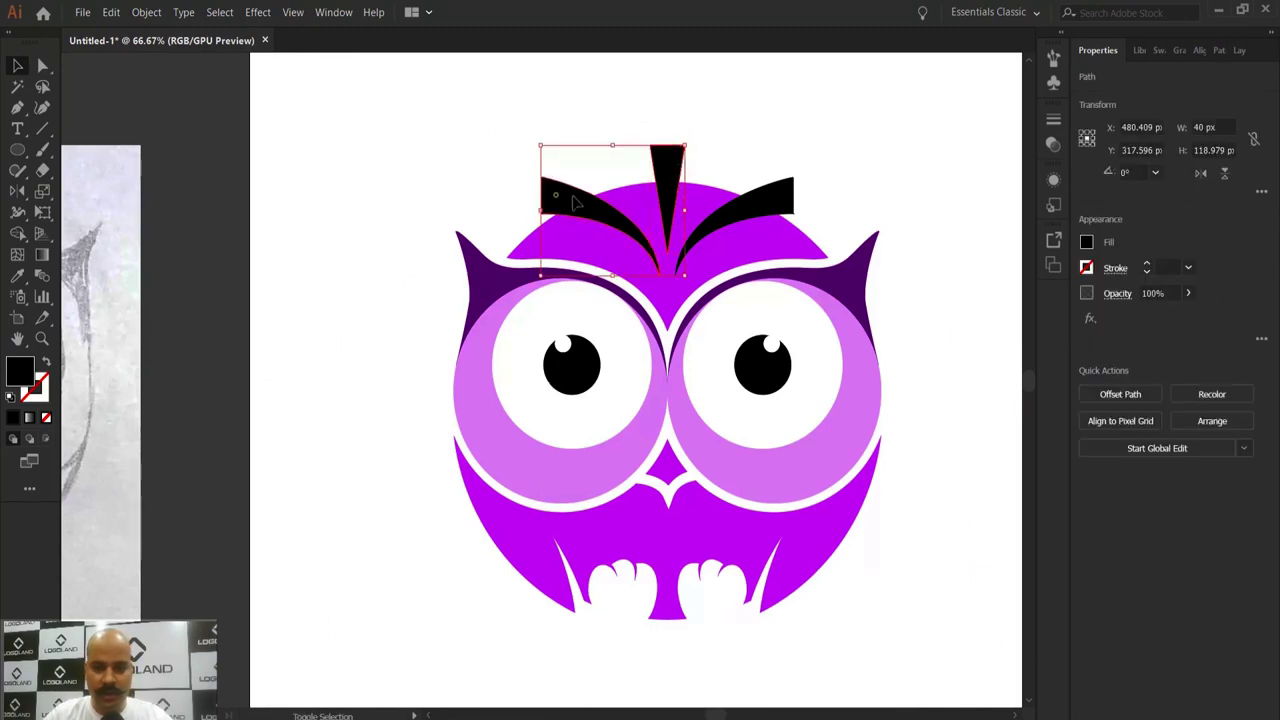
shift+click(773, 205)
scroll(773, 205, up, 1)
shift+click(829, 277)
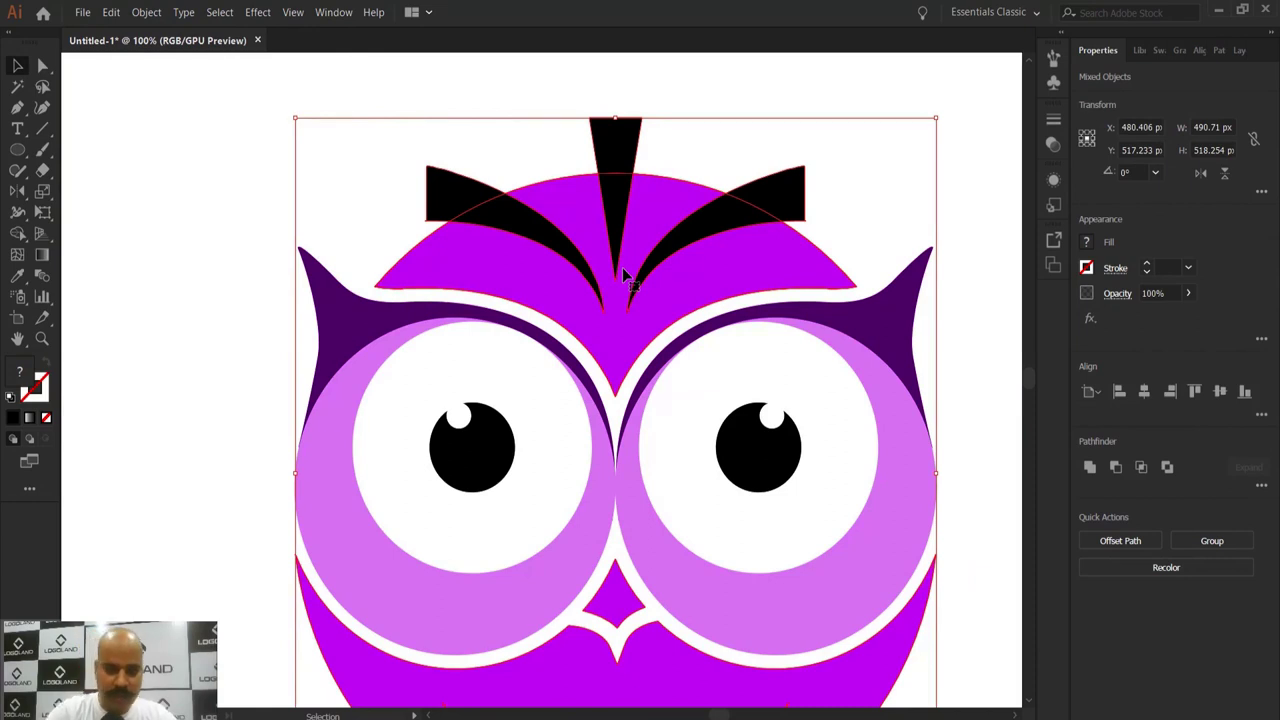
key(shift+m)
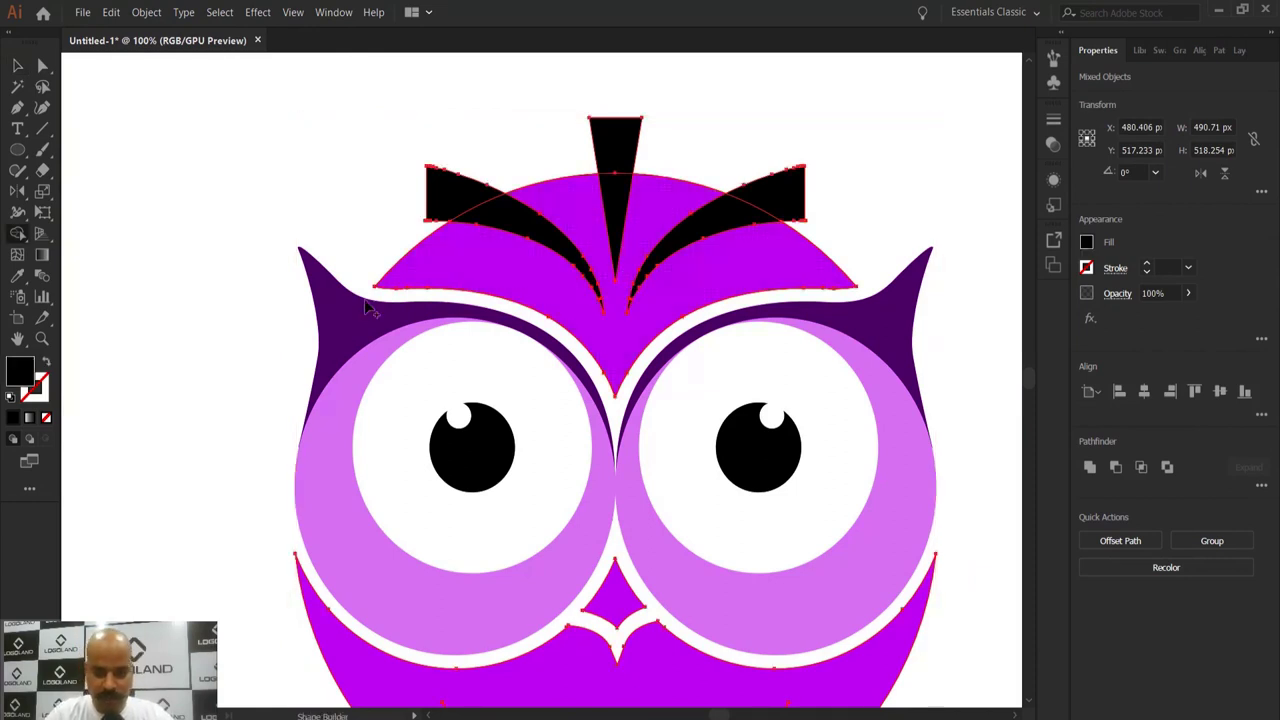
drag(754, 221, 716, 204)
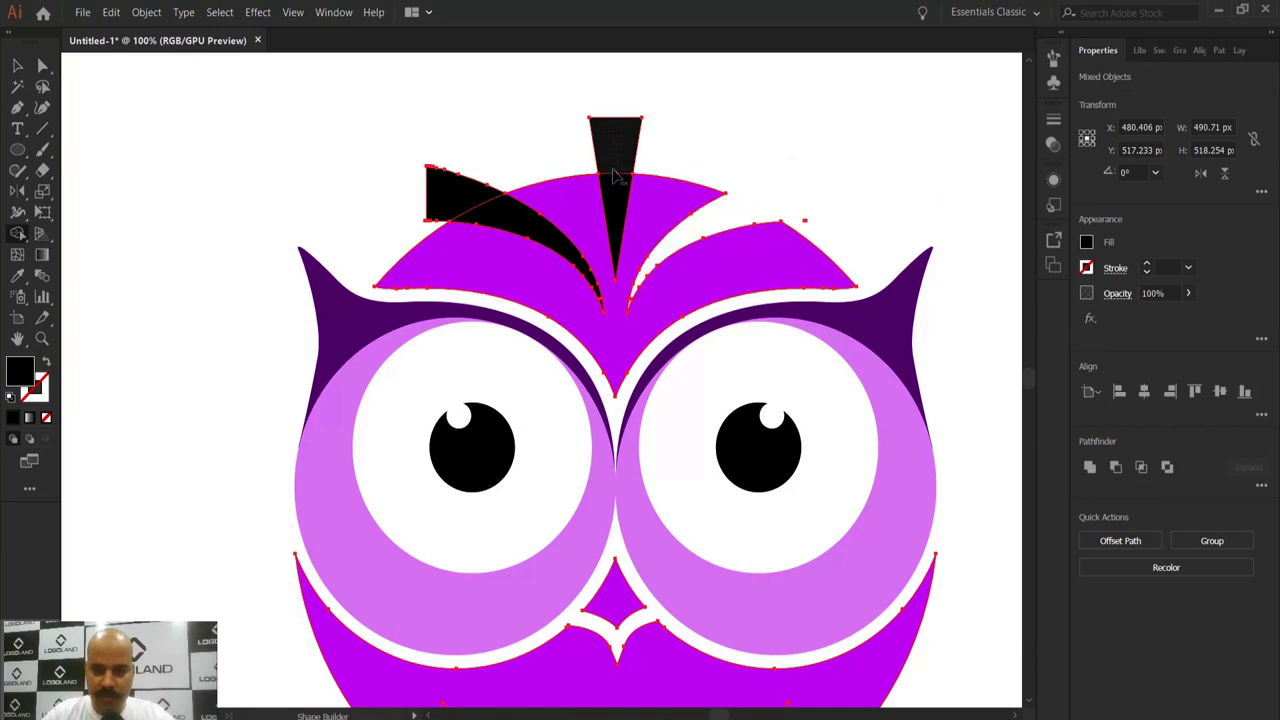
drag(613, 170, 615, 185)
mouse_move(519, 204)
mouse_down()
mouse_move(443, 180)
mouse_move(503, 198)
mouse_up()
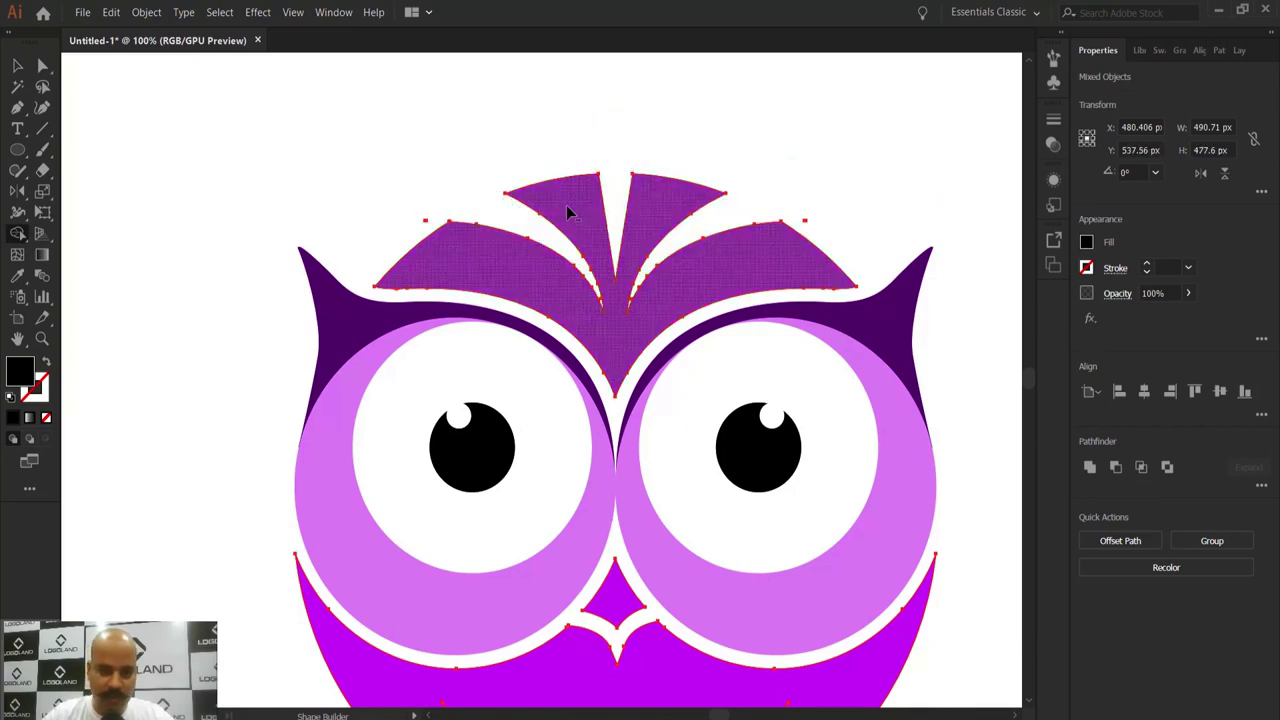
Step: Delete the two tiny leftover fragments beside the head's upper edges
key(a)
drag(404, 202, 436, 236)
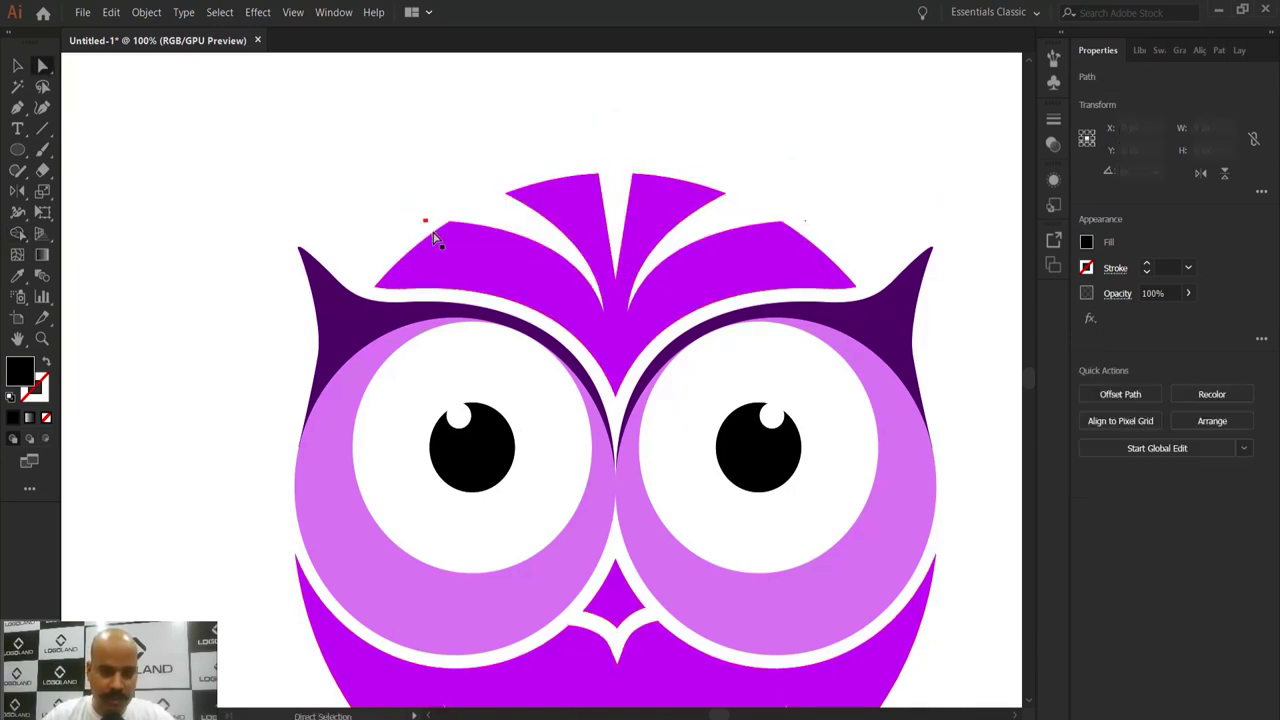
scroll(428, 220, up, 2)
key(ctrl+minus)
key(ctrl+minus)
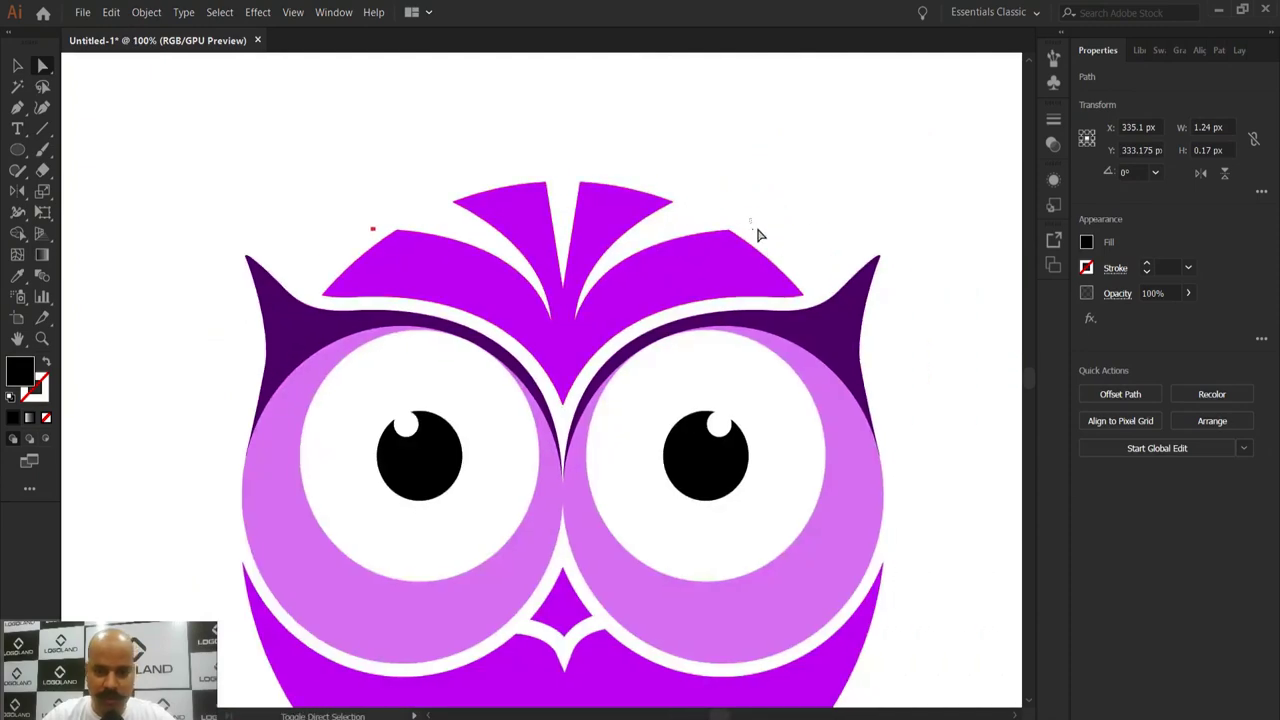
shift+click(752, 229)
key(Delete)
key(ctrl+minus)
key(ctrl+minus)
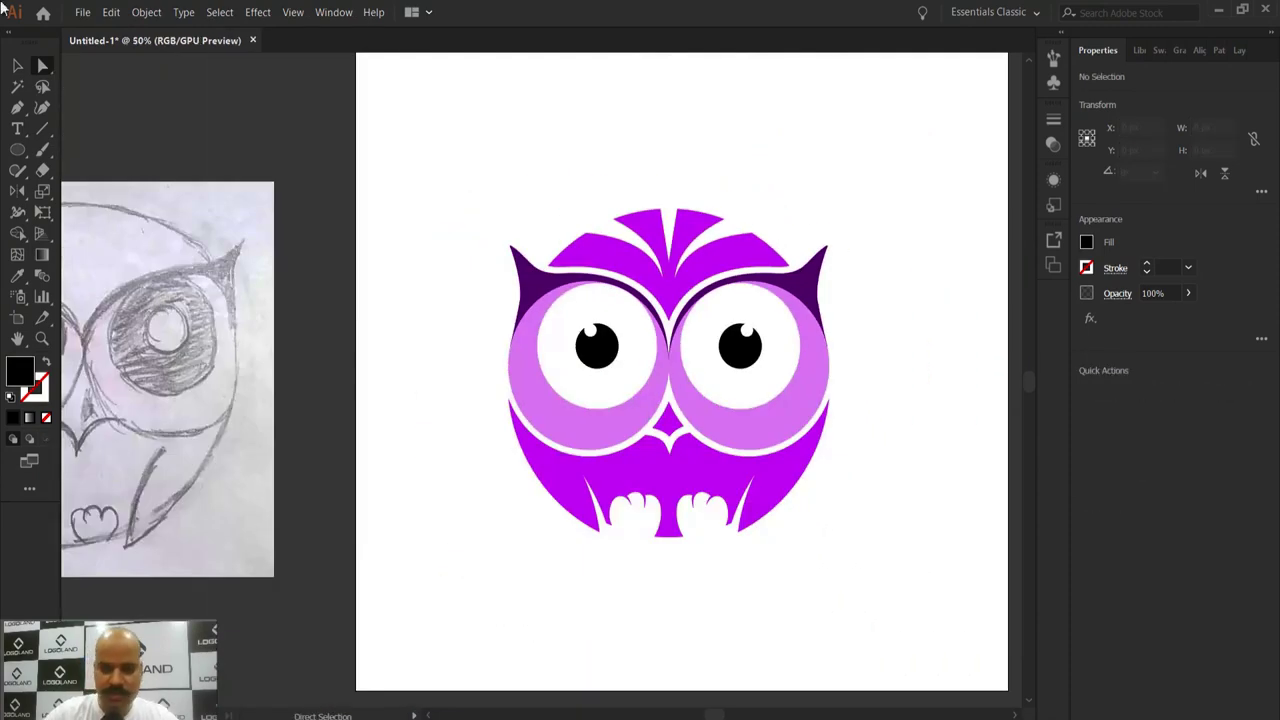
click(18, 66)
scroll(680, 170, down, 1)
scroll(760, 203, up, 1)
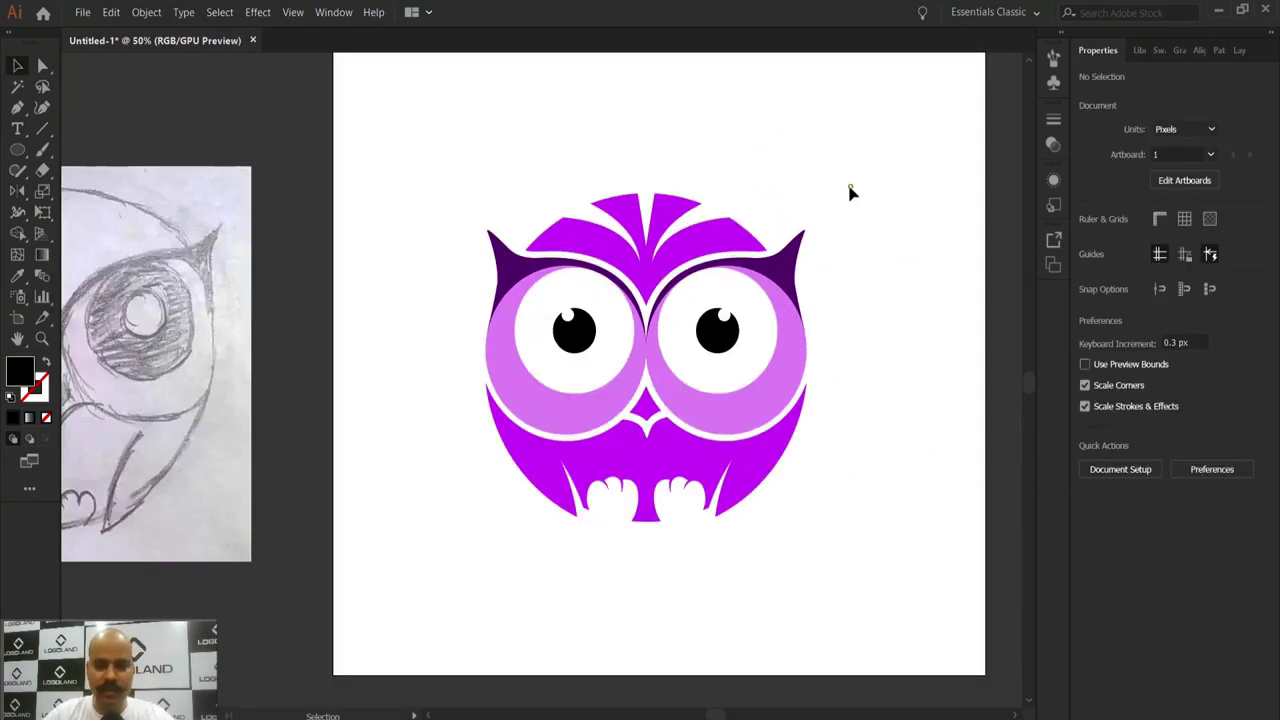
drag(806, 214, 772, 206)
drag(363, 157, 800, 555)
click(792, 509)
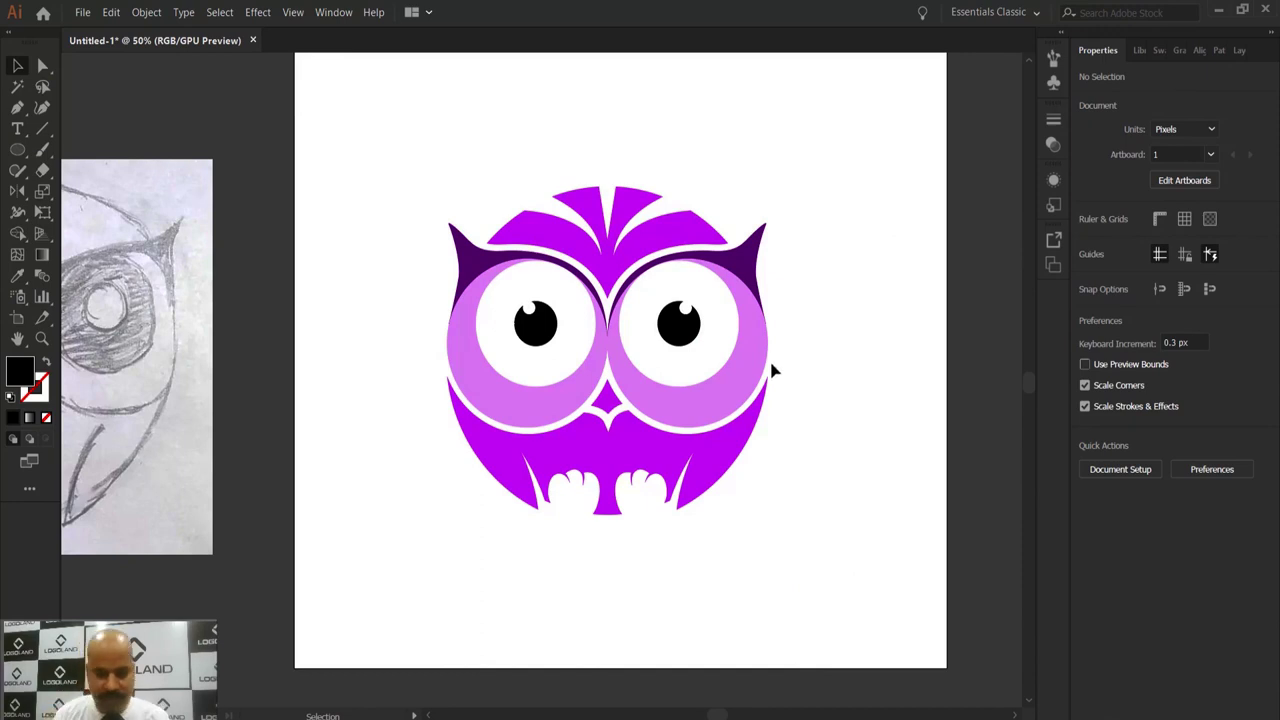
Step: Group all the parts of the purple owl
drag(403, 151, 853, 527)
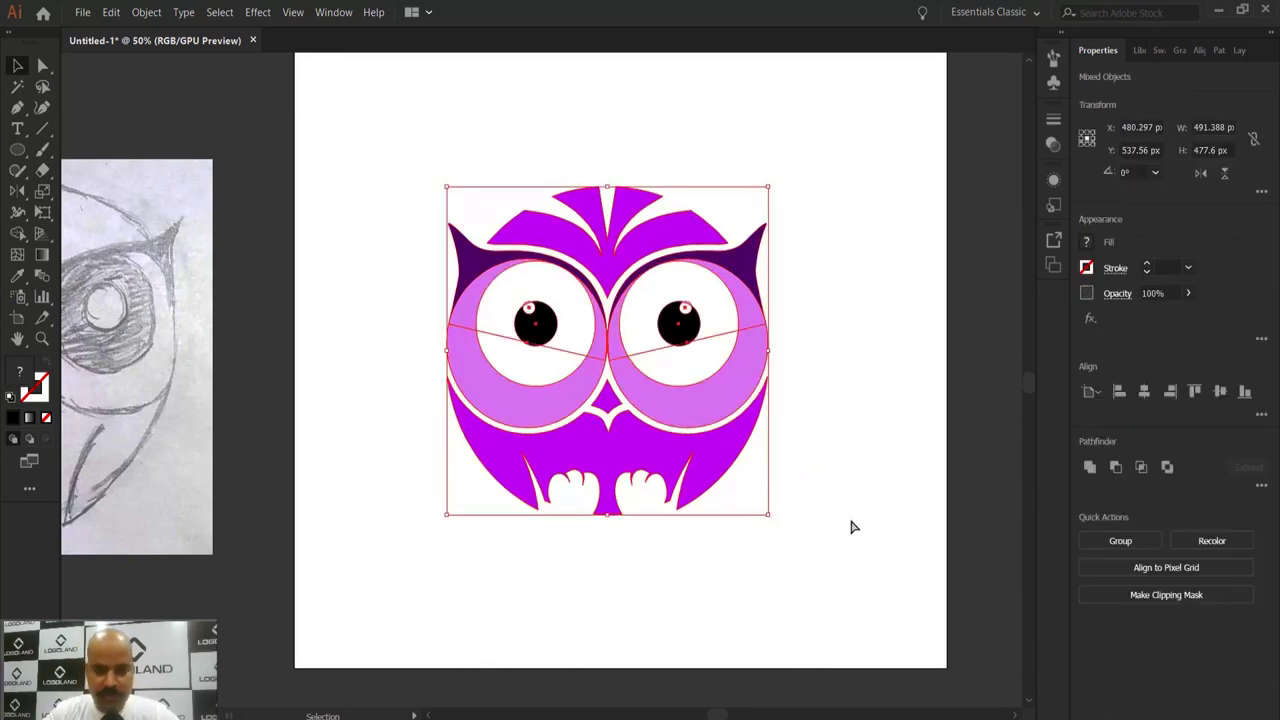
key(ctrl+g)
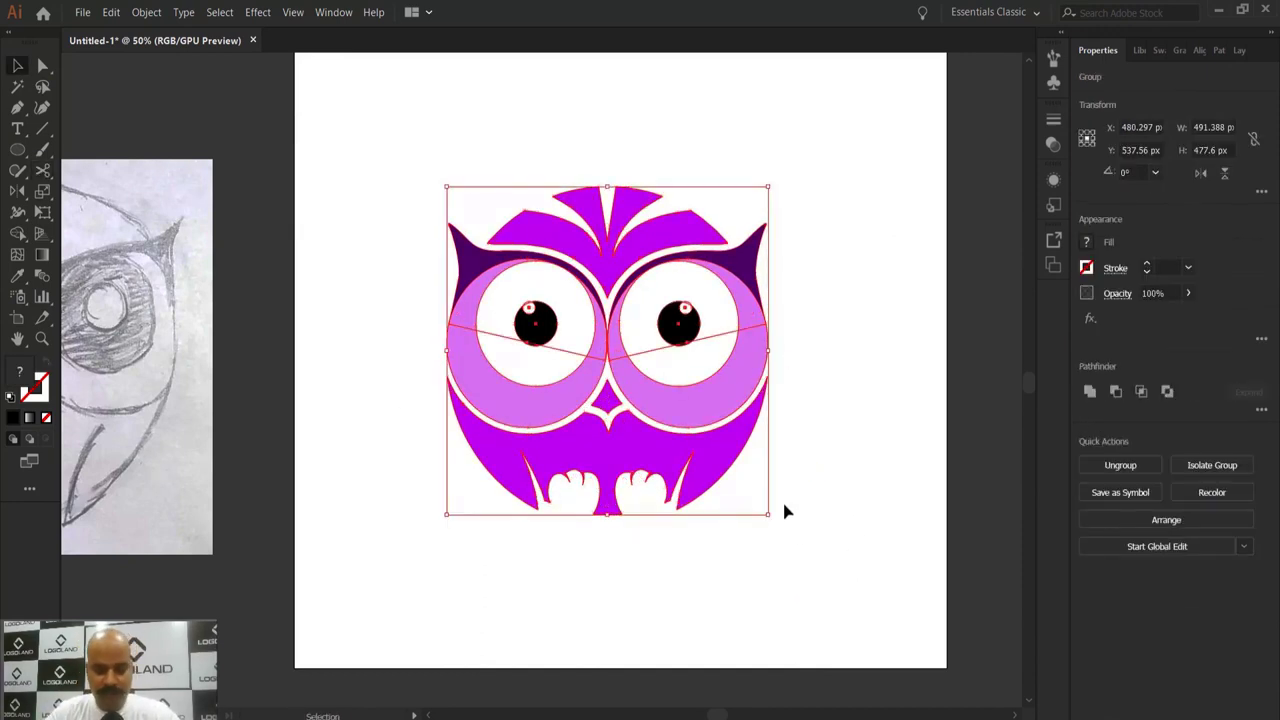
click(784, 512)
Step: Scale the owl group down and move it to the middle of the artboard's upper half
click(723, 418)
scroll(783, 214, down, 1)
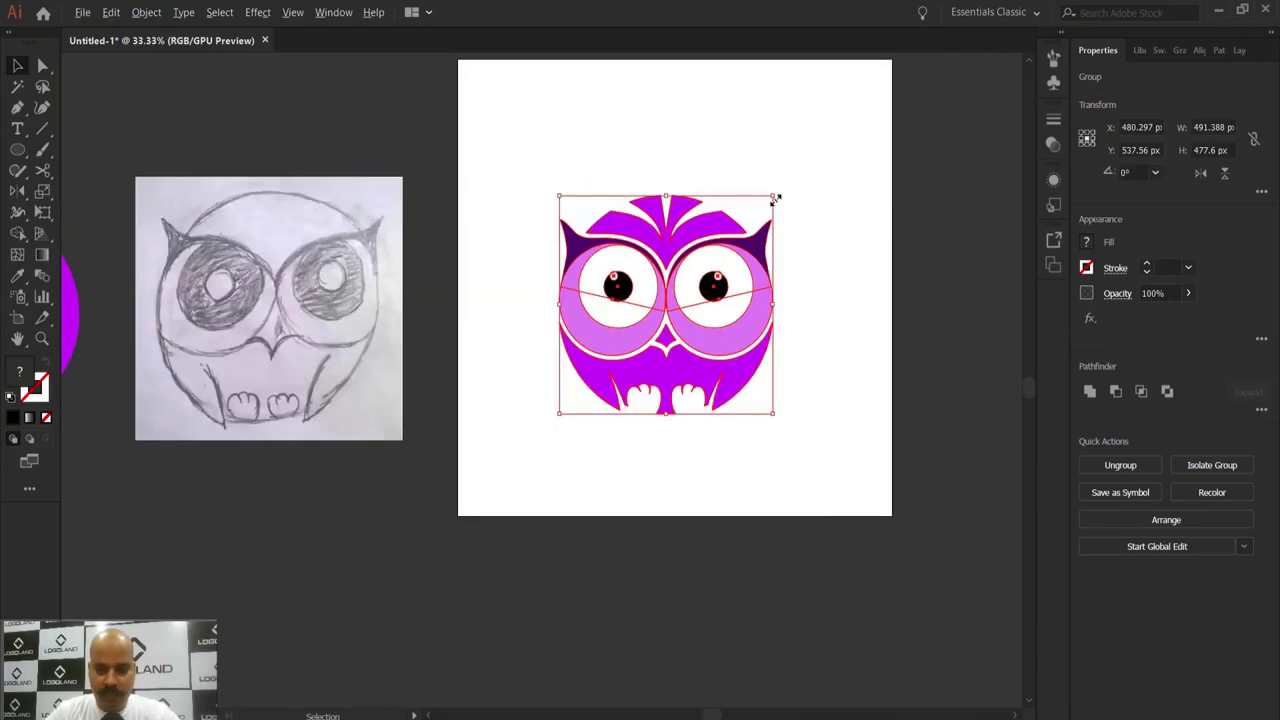
drag(776, 199, 732, 238)
drag(715, 294, 762, 273)
click(774, 230)
scroll(774, 229, up, 2)
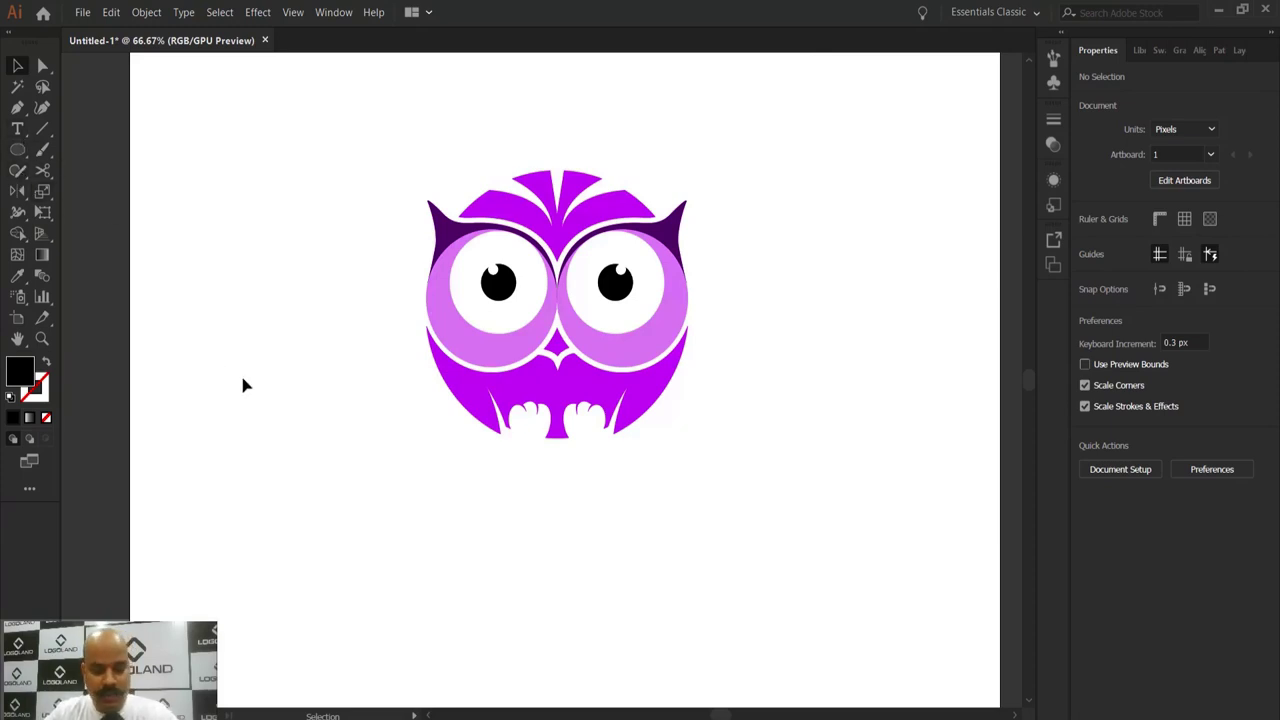
Step: Add the text "Cute Owl" below the owl and scale it up to about 101 pt
key(t)
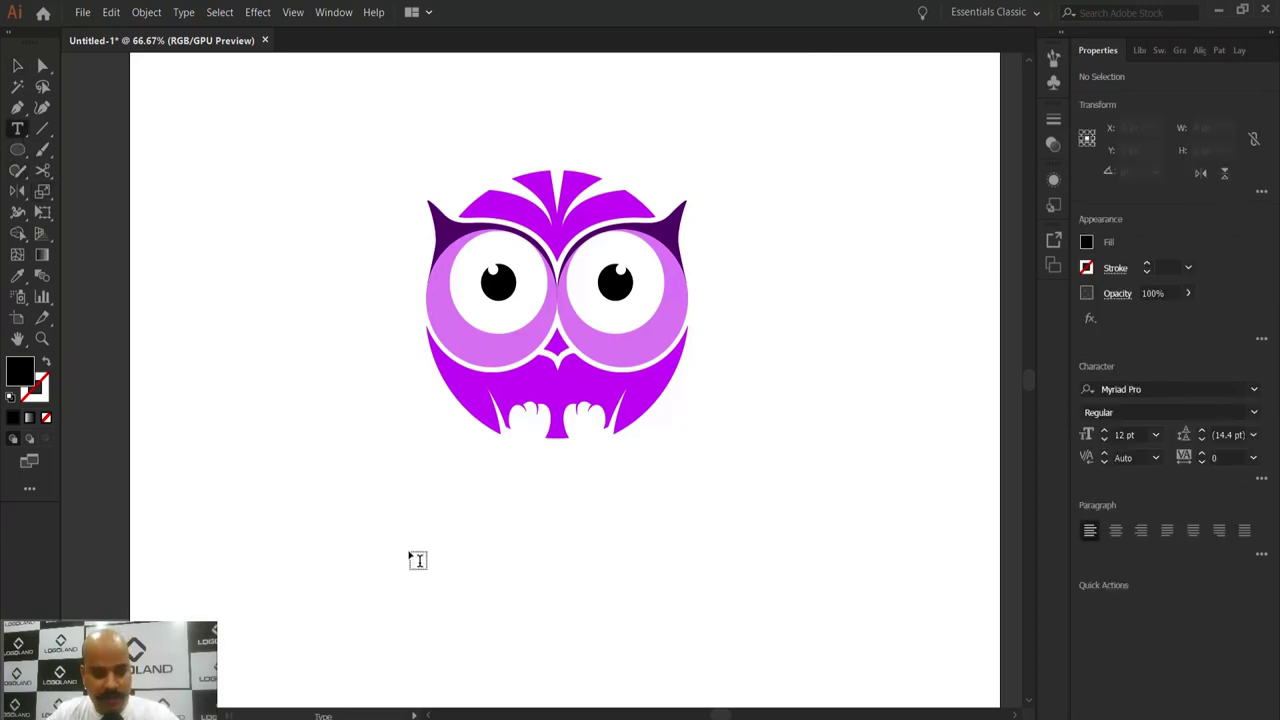
click(419, 557)
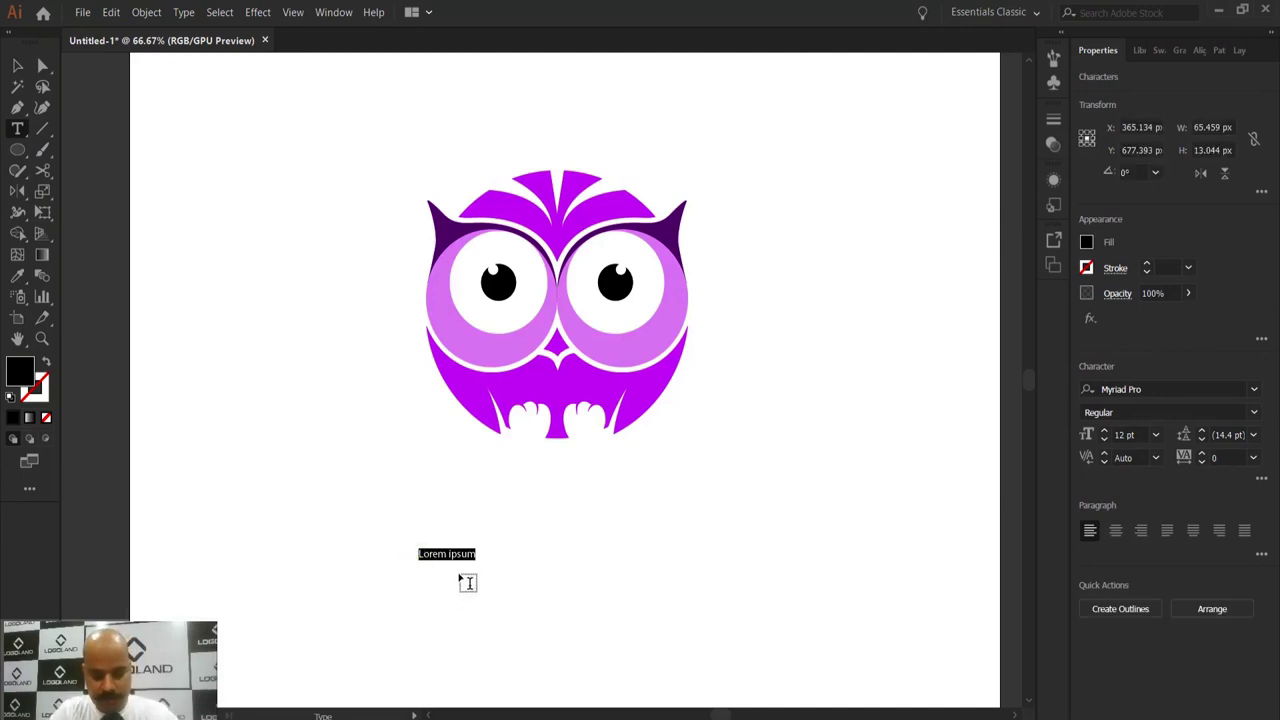
text(q)
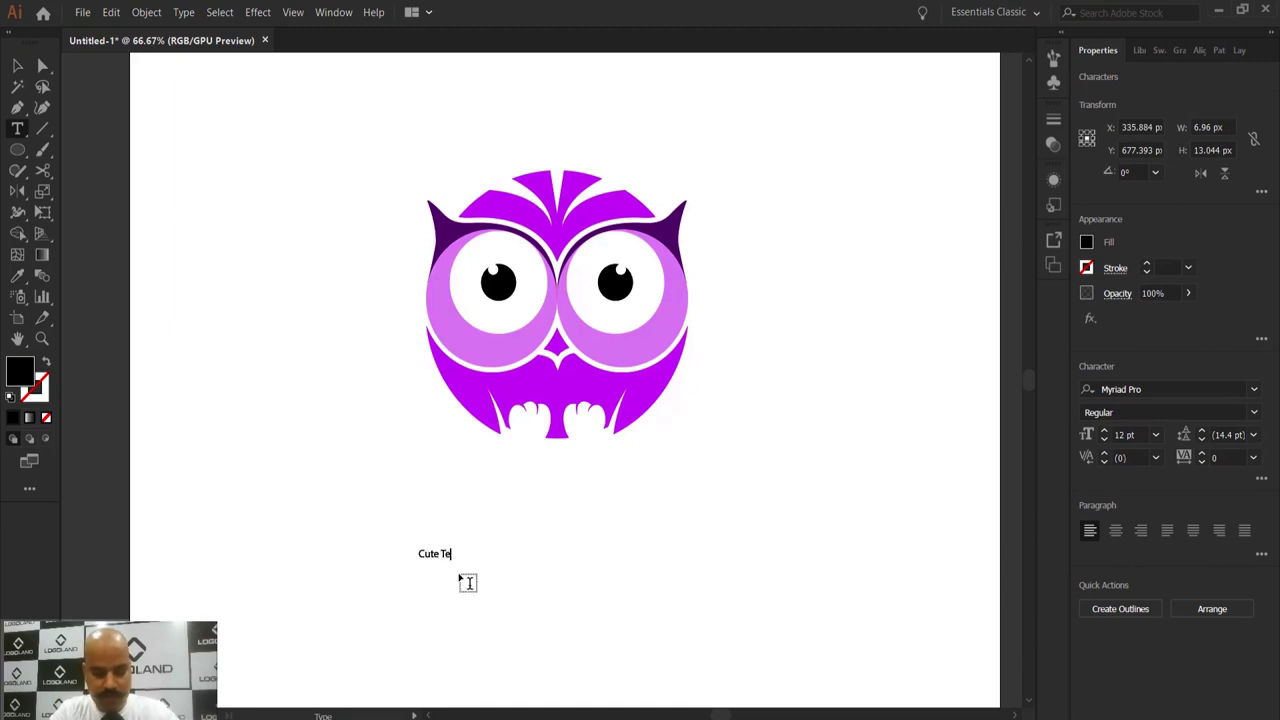
key(BackSpace)
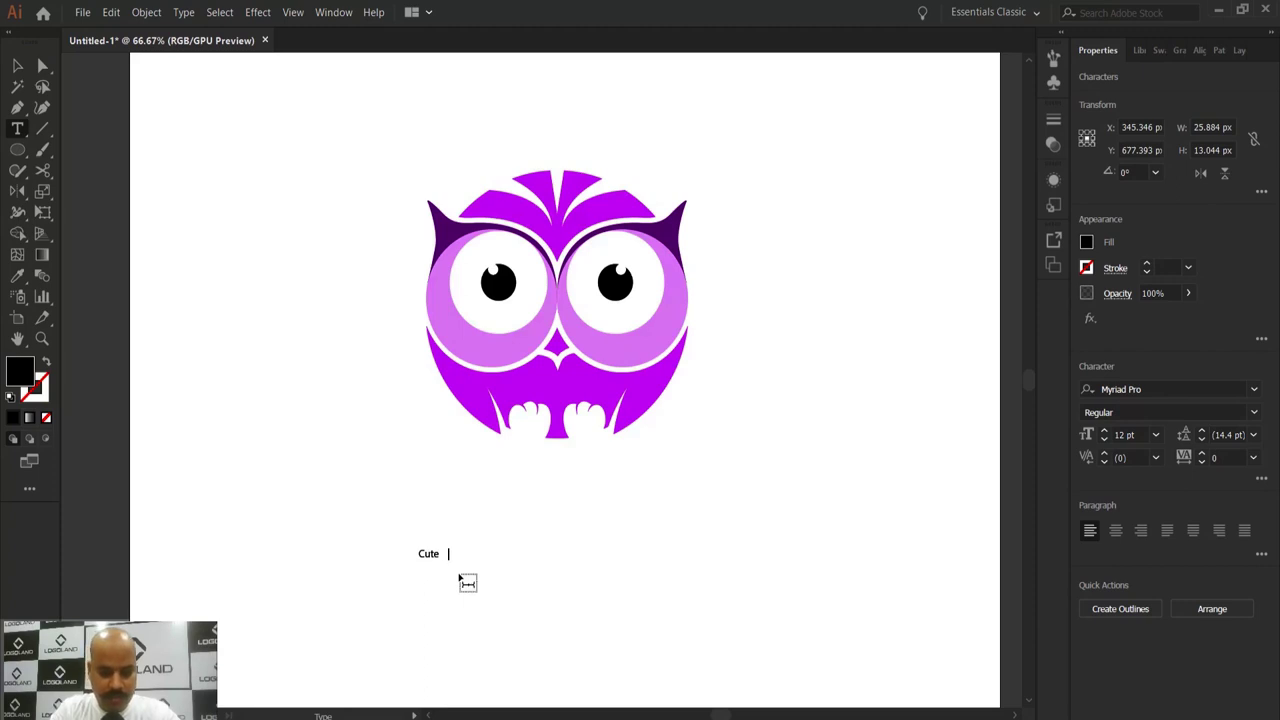
text(Owl)
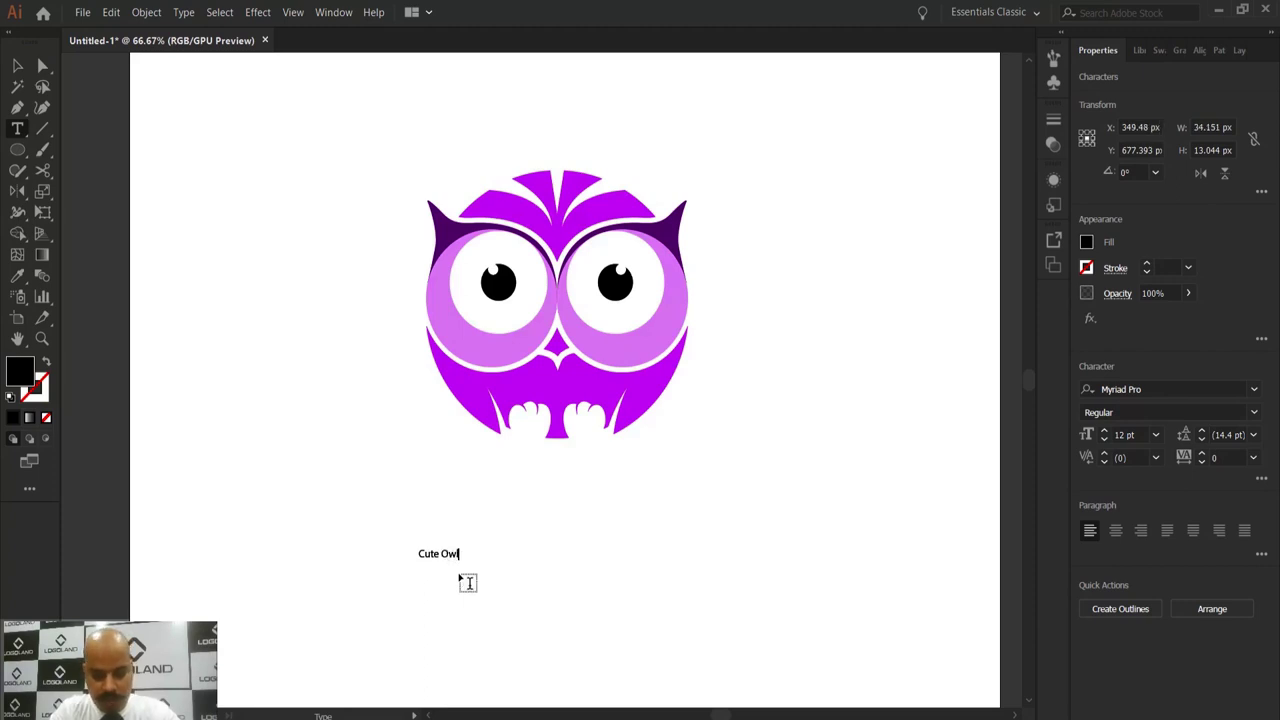
click(17, 66)
drag(459, 548, 697, 498)
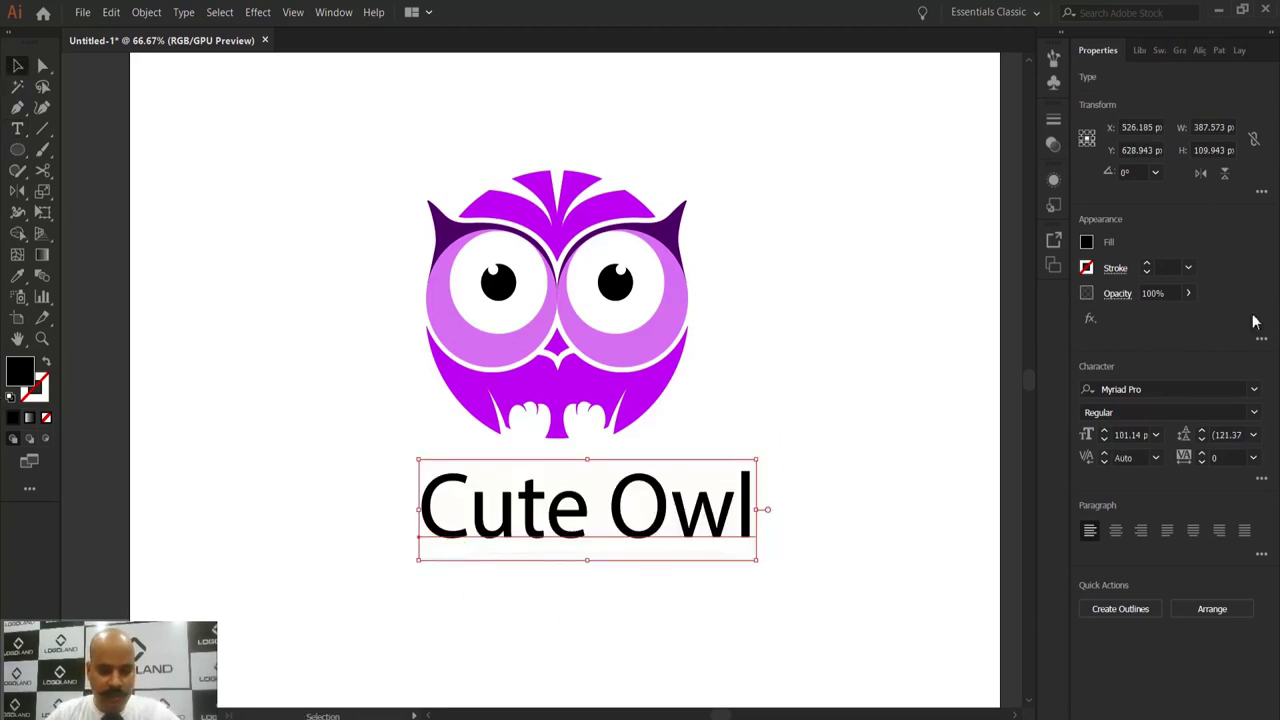
Step: Set the font of the "Cute Owl" text to Nadine
click(1170, 390)
text(nad)
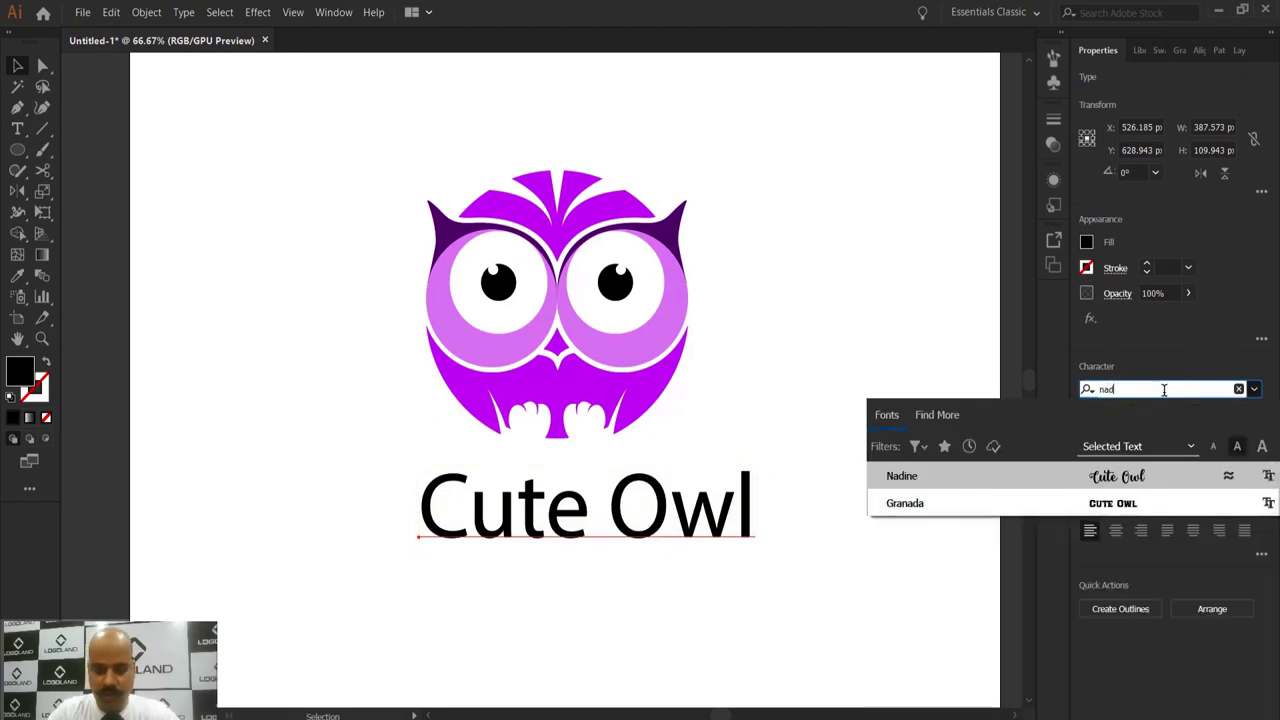
text(i)
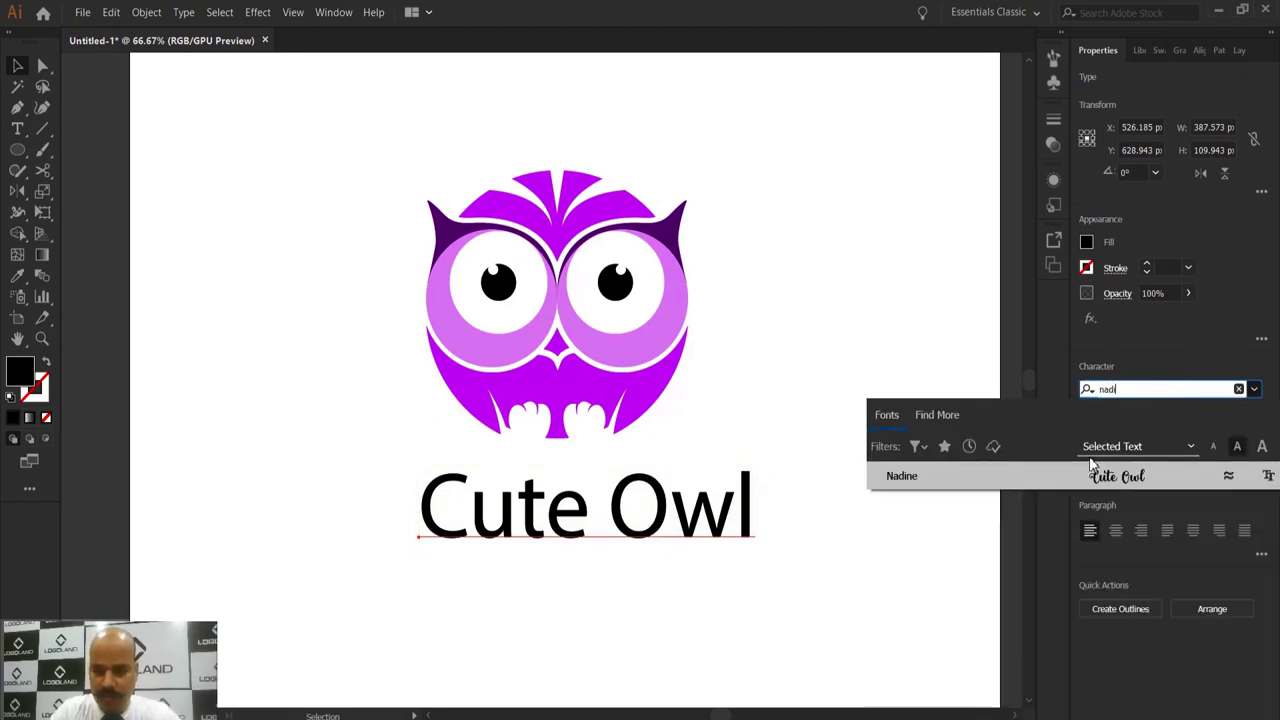
click(1113, 481)
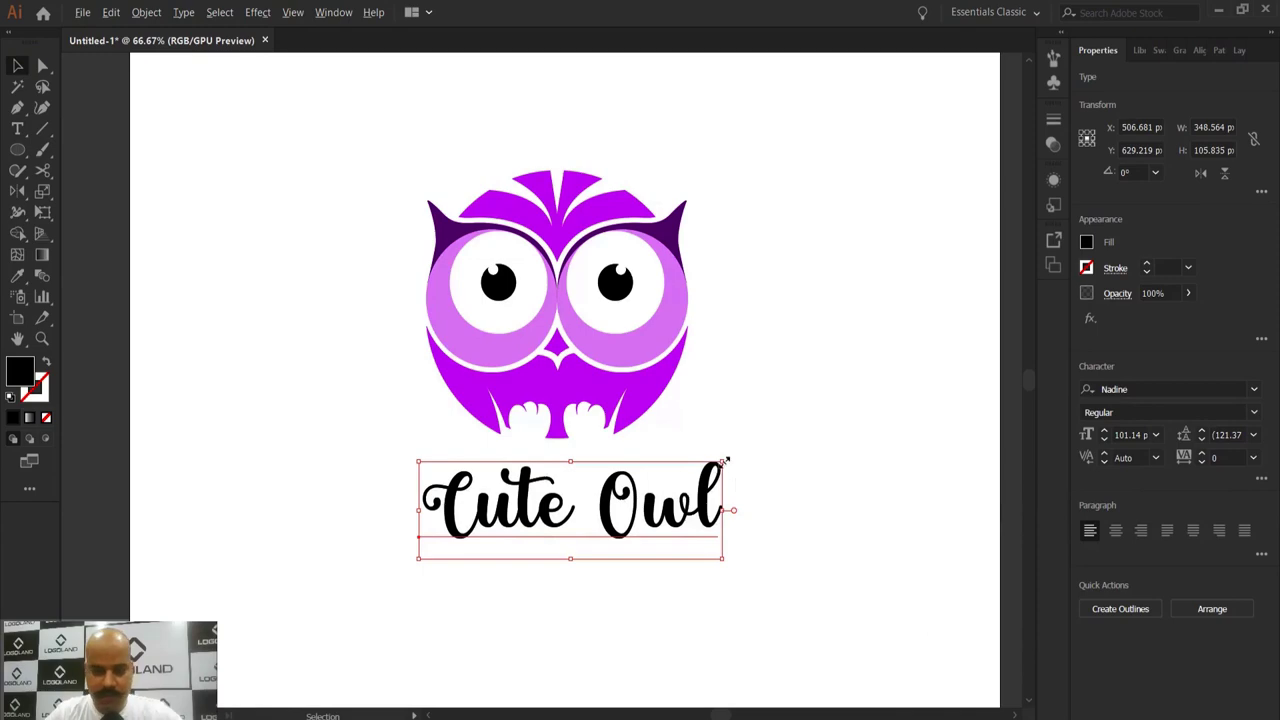
Step: Enlarge the "Cute Owl" text to about 157 pt and position it just beneath the owl's feet
drag(727, 460, 840, 420)
drag(688, 467, 718, 483)
click(807, 295)
scroll(734, 378, down, 1)
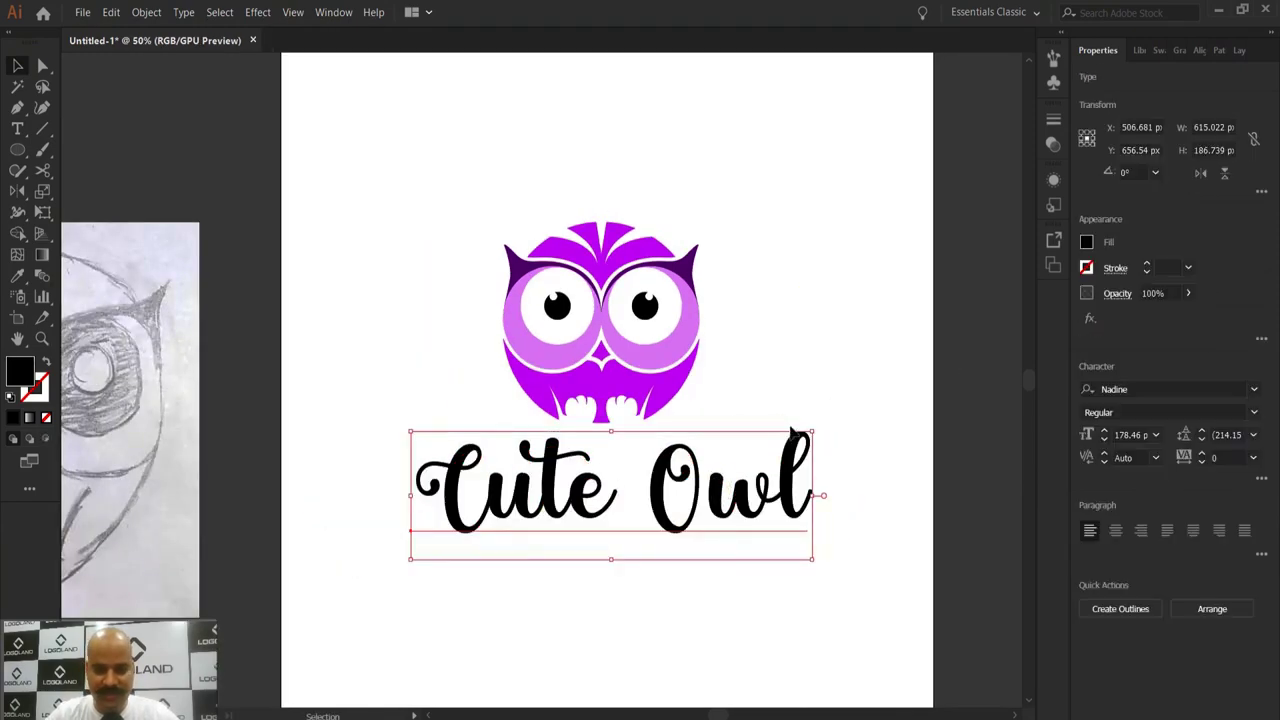
drag(811, 433, 801, 441)
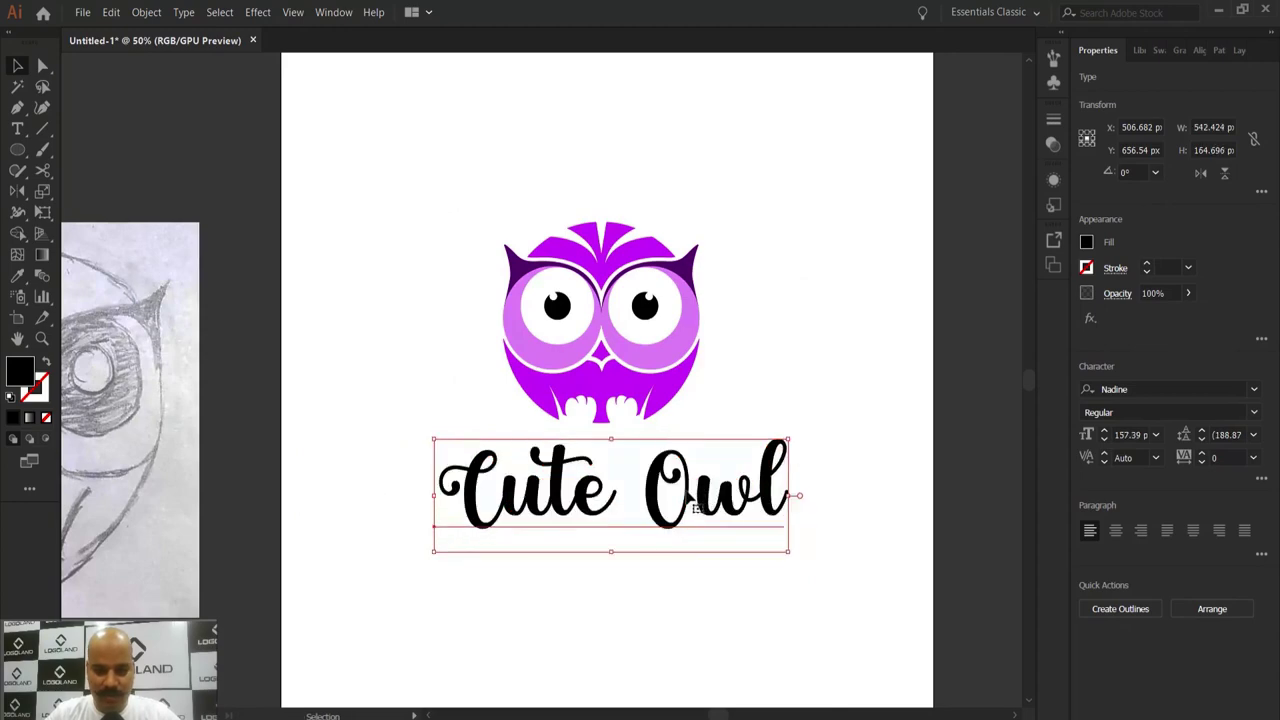
click(683, 490)
drag(683, 490, 678, 481)
click(842, 459)
scroll(840, 462, down, 1)
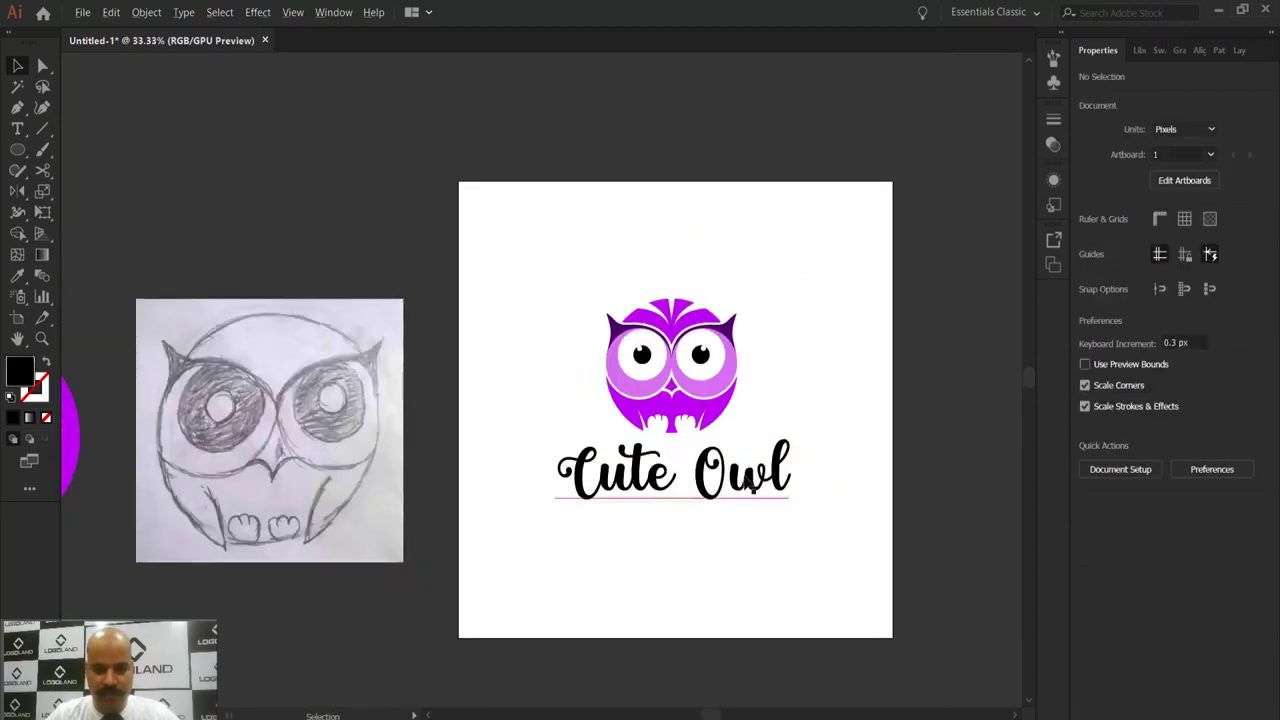
Step: Align the owl group and the "Cute Owl" text on their horizontal centres
scroll(780, 490, up, 1)
click(657, 352)
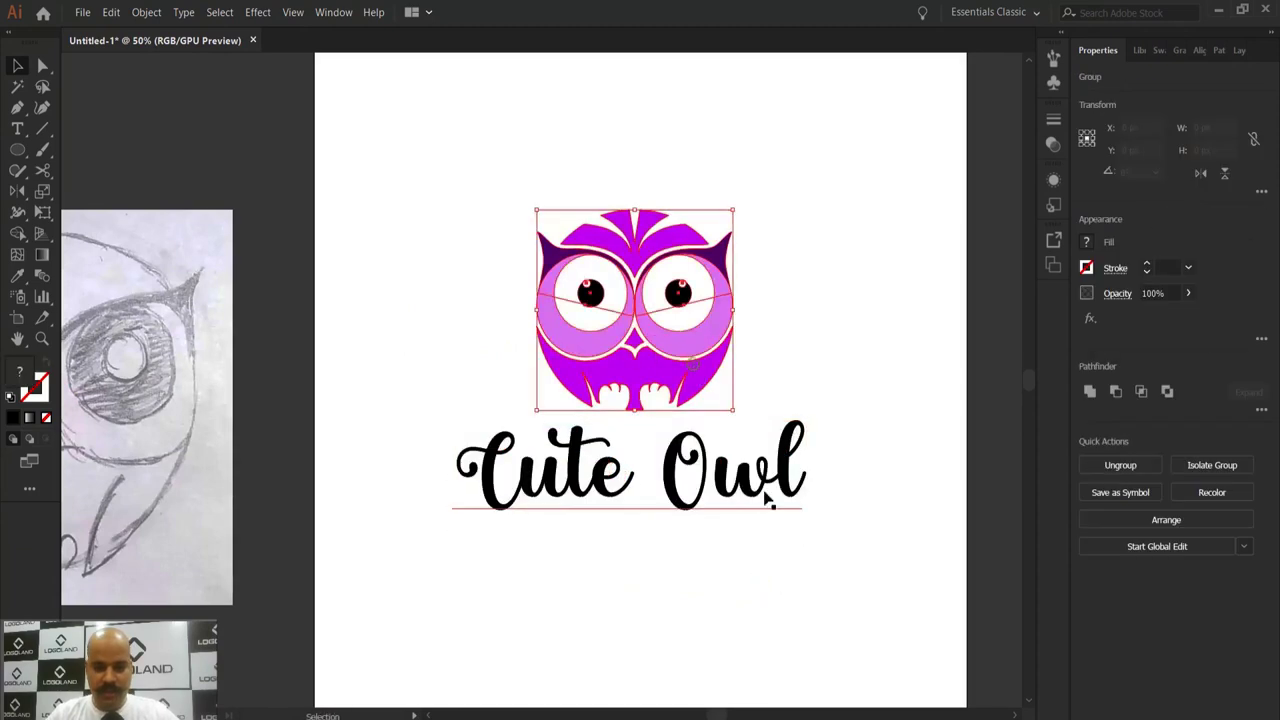
shift+click(708, 480)
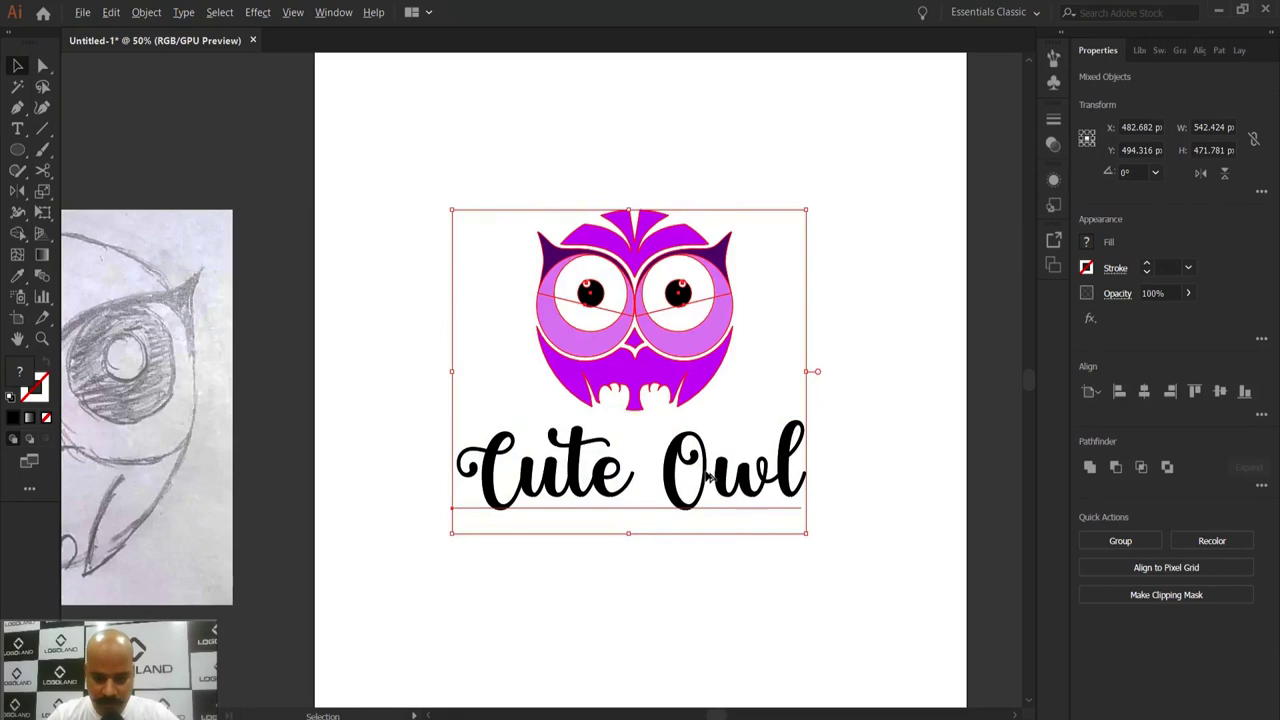
click(1124, 393)
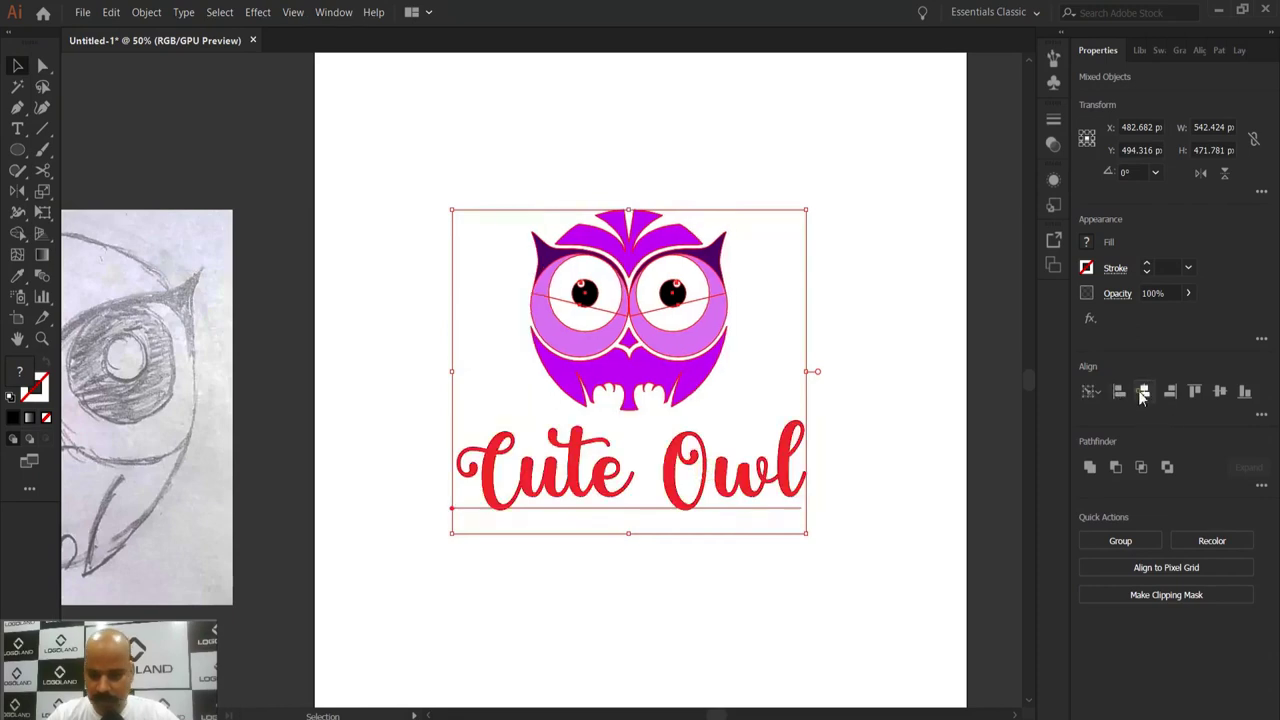
click(911, 342)
Step: Group the owl and the "Cute Owl" text together
drag(420, 178, 865, 598)
key(ctrl+g)
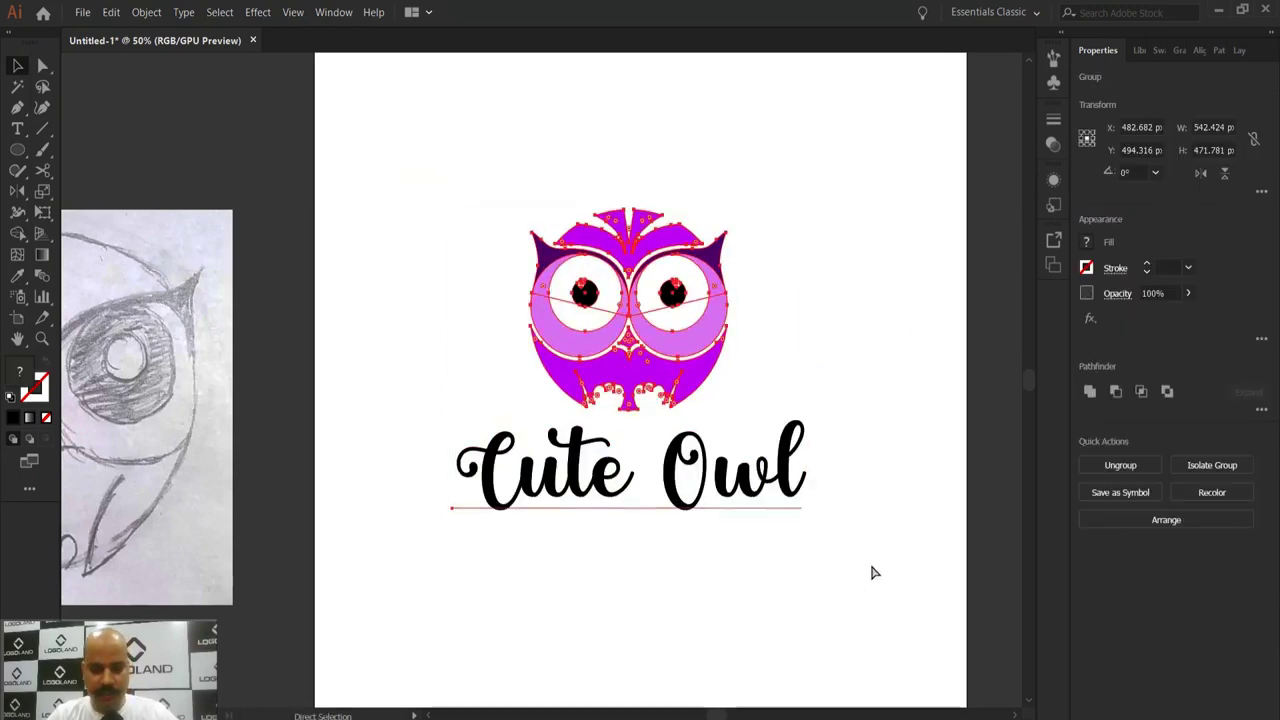
click(880, 290)
Step: Scale the logo group down to about 491 px wide around its centre
key(ctrl+minus)
click(670, 377)
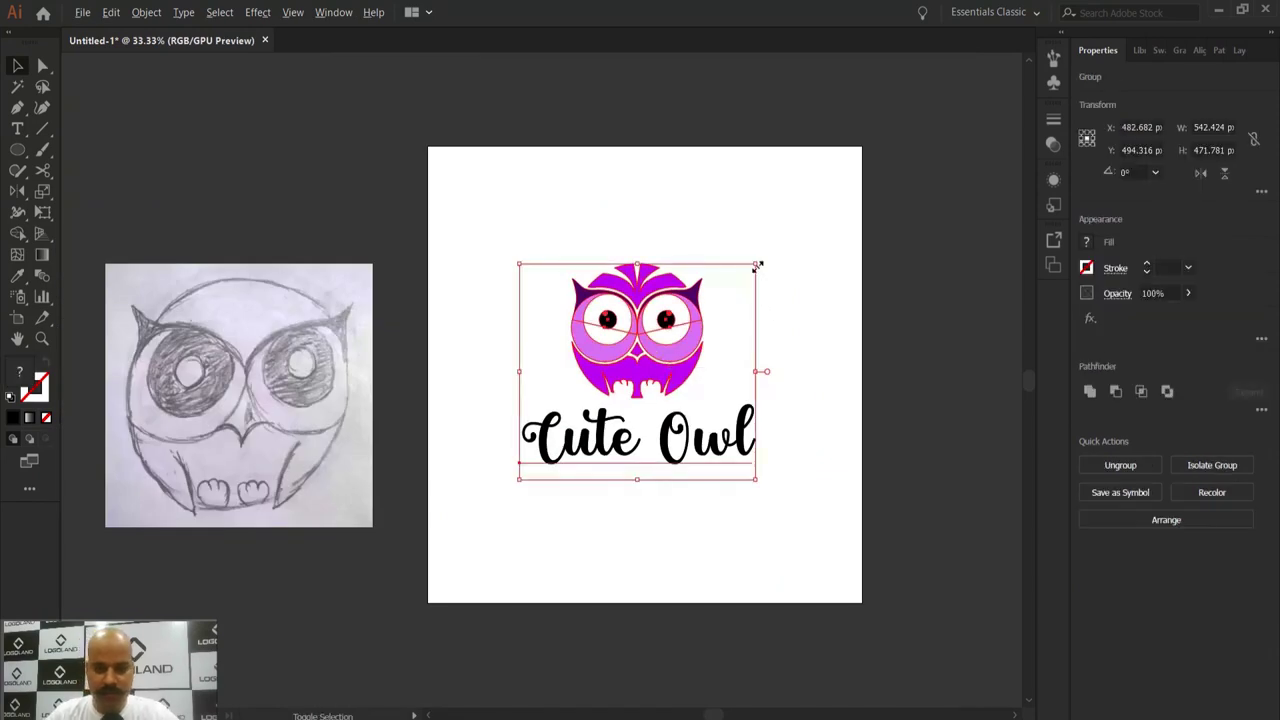
drag(757, 266, 746, 268)
click(823, 286)
Step: Centre the logo group horizontally and vertically on the artboard
click(682, 365)
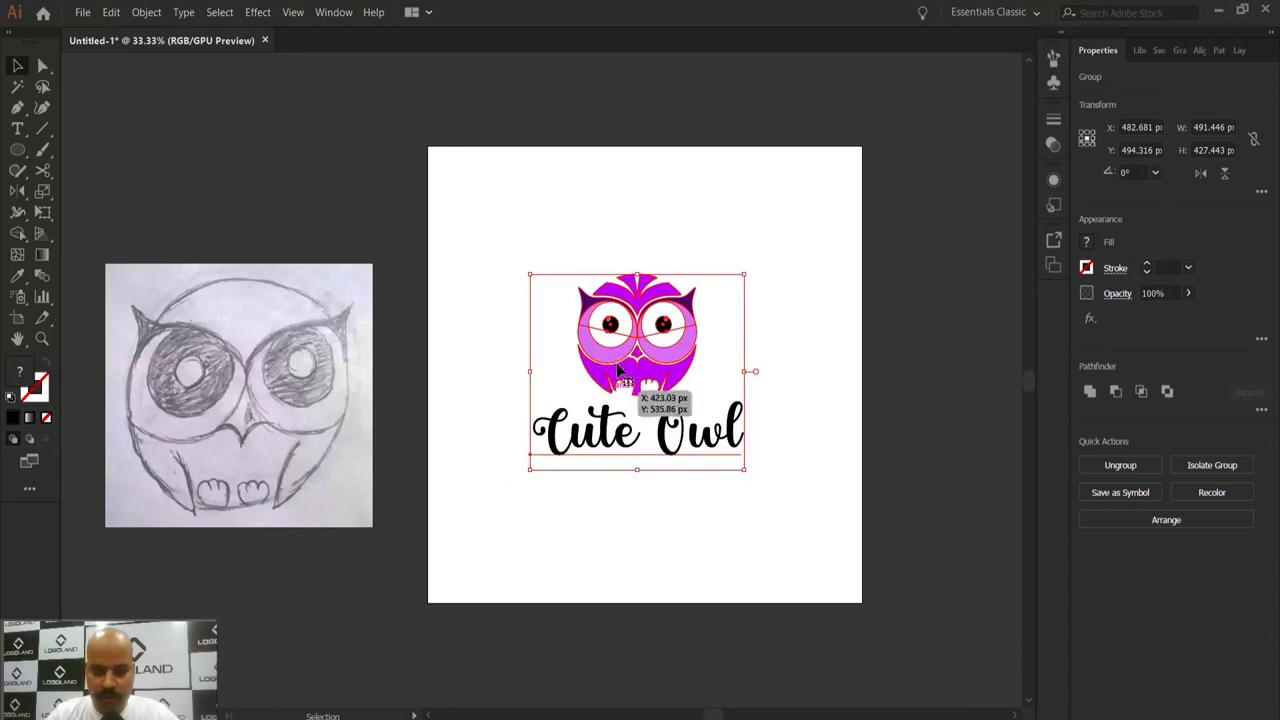
click(1199, 50)
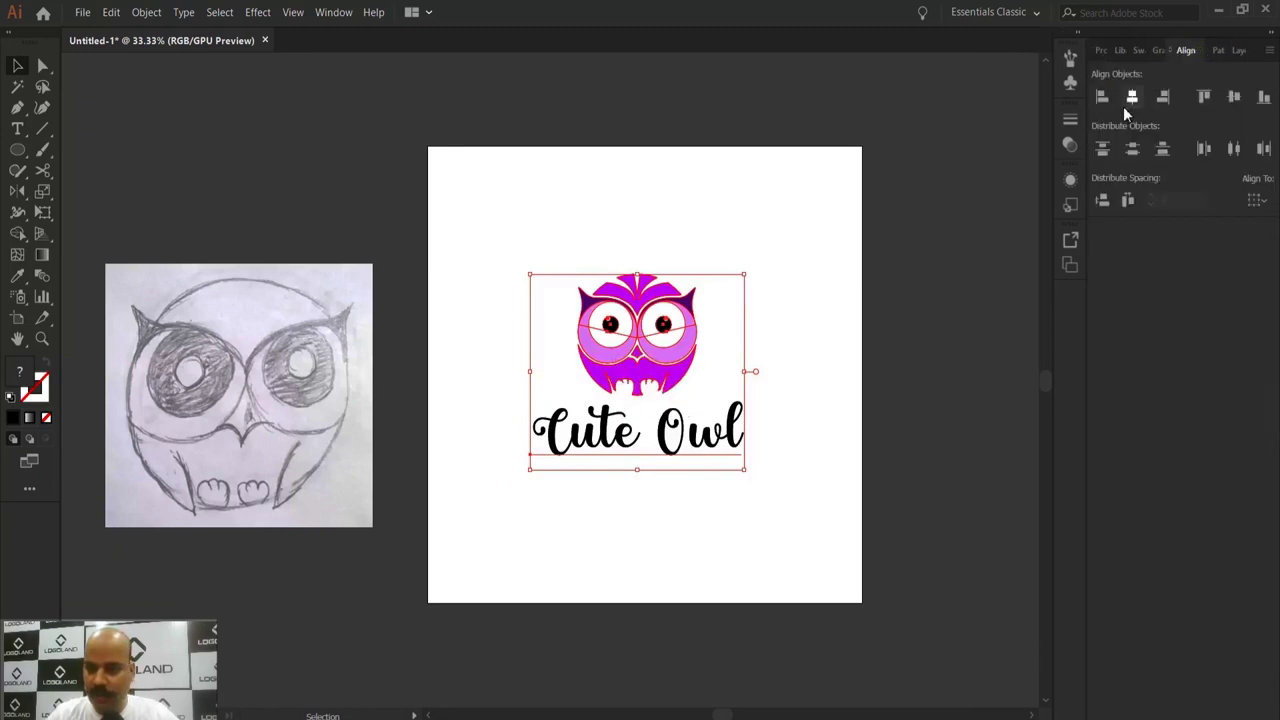
click(1131, 97)
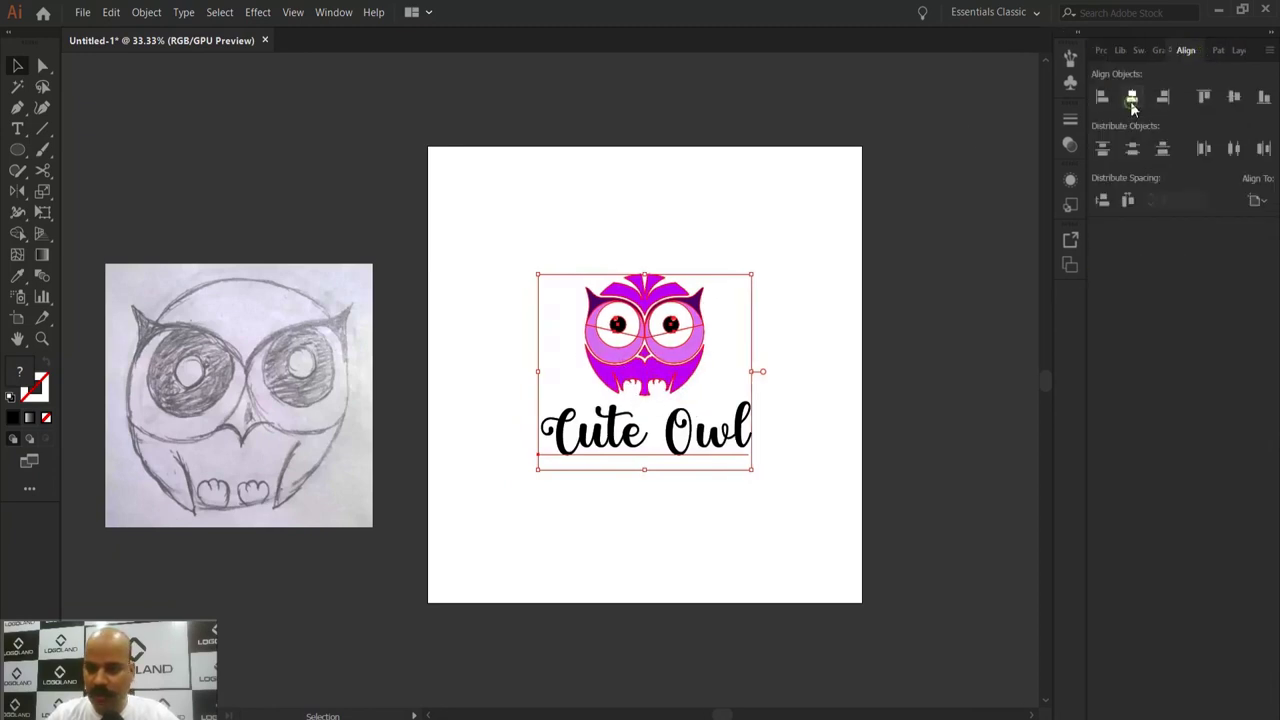
click(1233, 97)
click(817, 422)
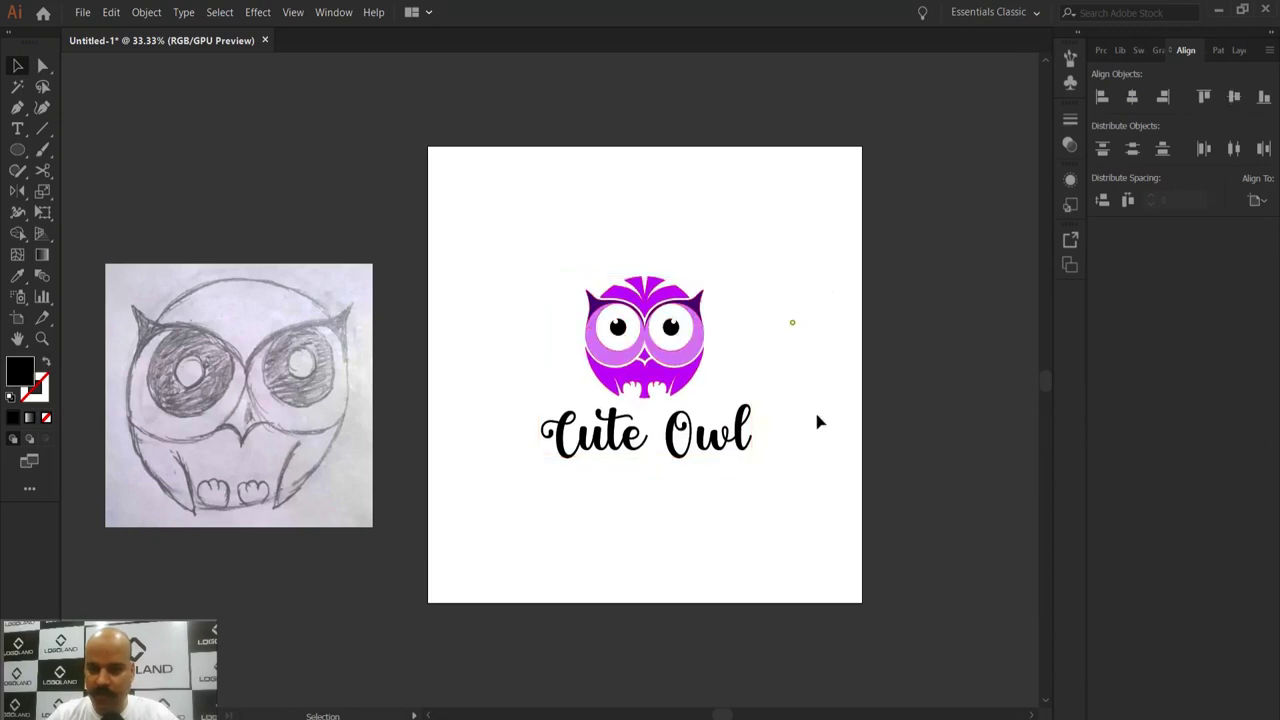
scroll(748, 448, up, 1)
drag(800, 343, 799, 374)
scroll(799, 377, down, 1)
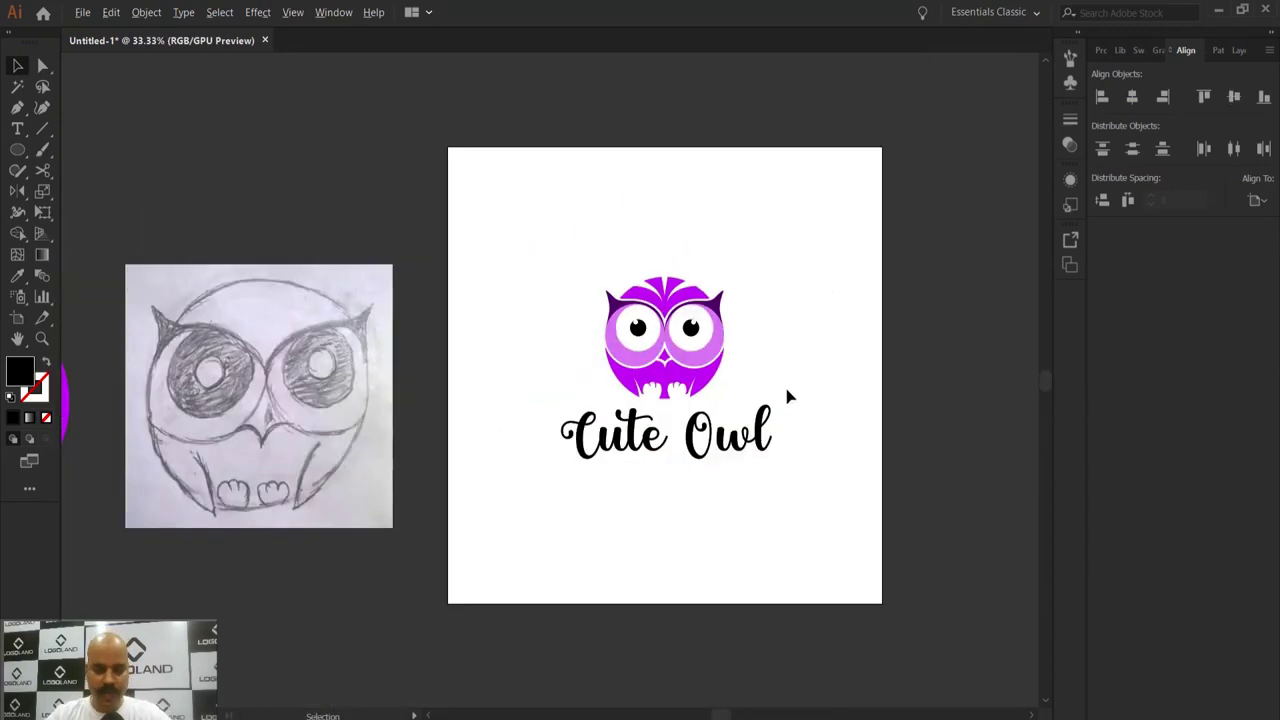
scroll(787, 392, up, 2)
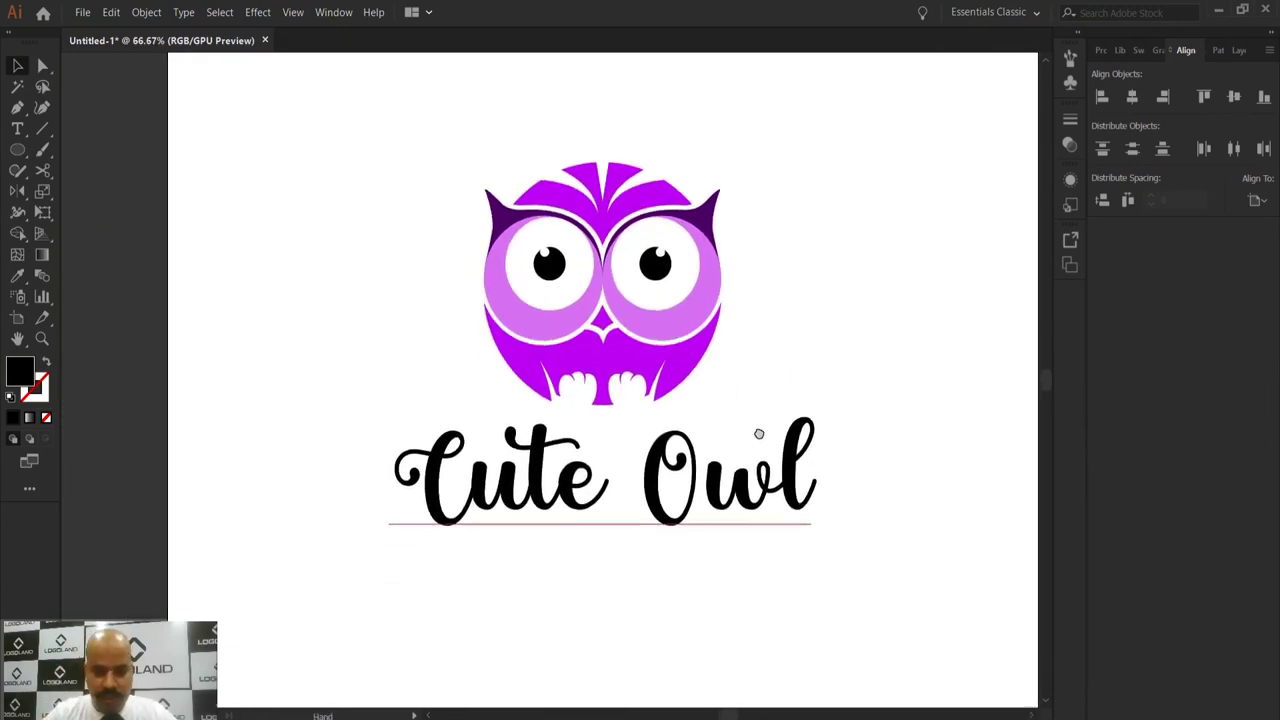
scroll(757, 434, down, 1)
click(830, 478)
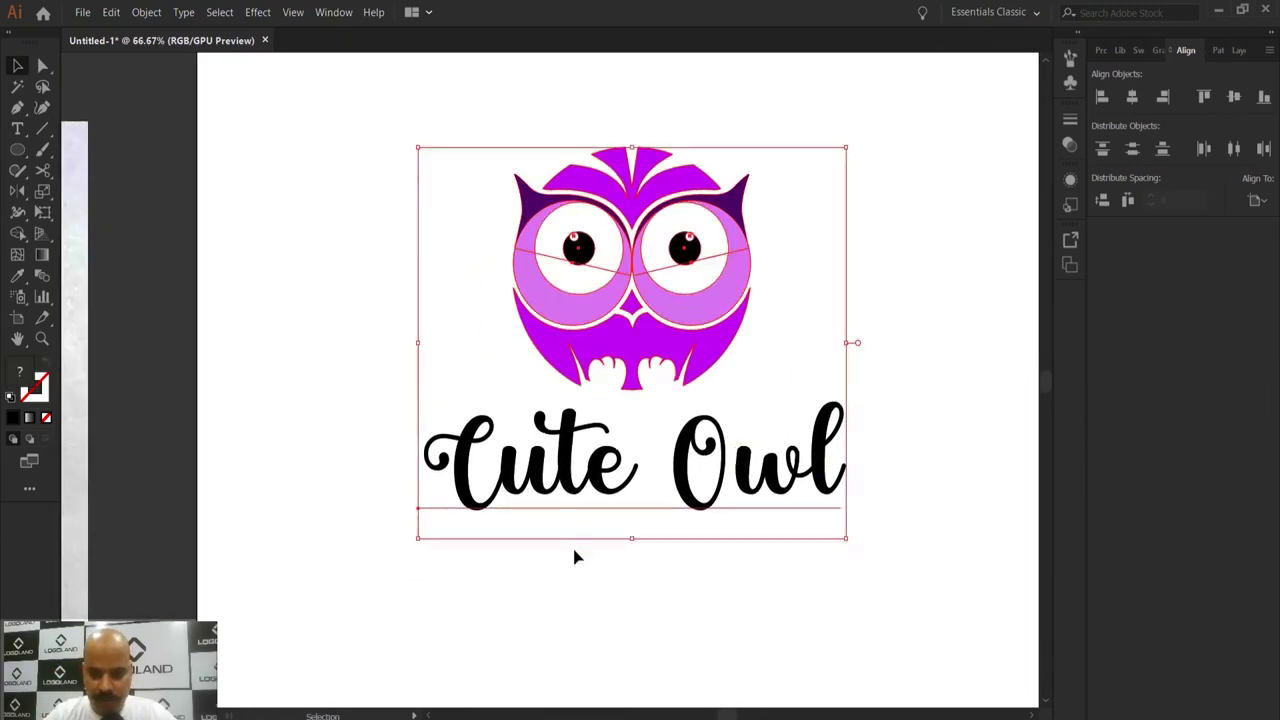
click(605, 572)
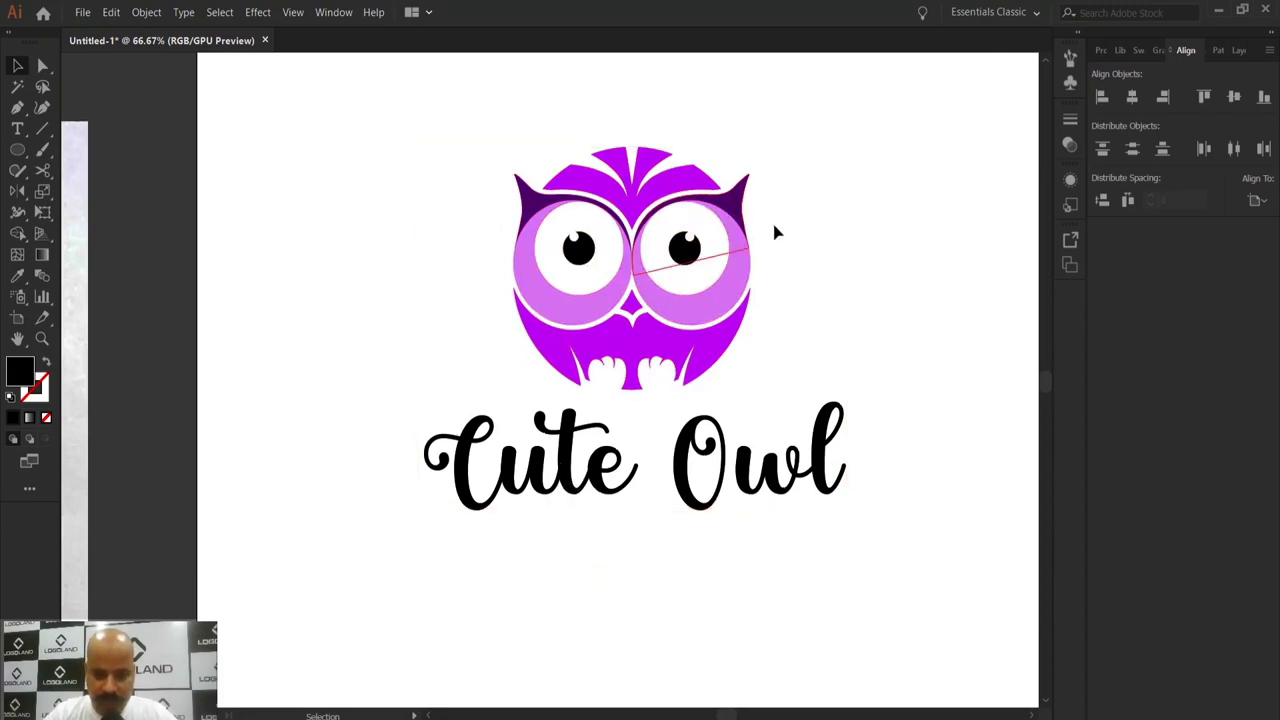
Step: Recolour the "Cute Owl" text with the dark purple sampled from the owl's ear using the Eyedropper
key(a)
key(v)
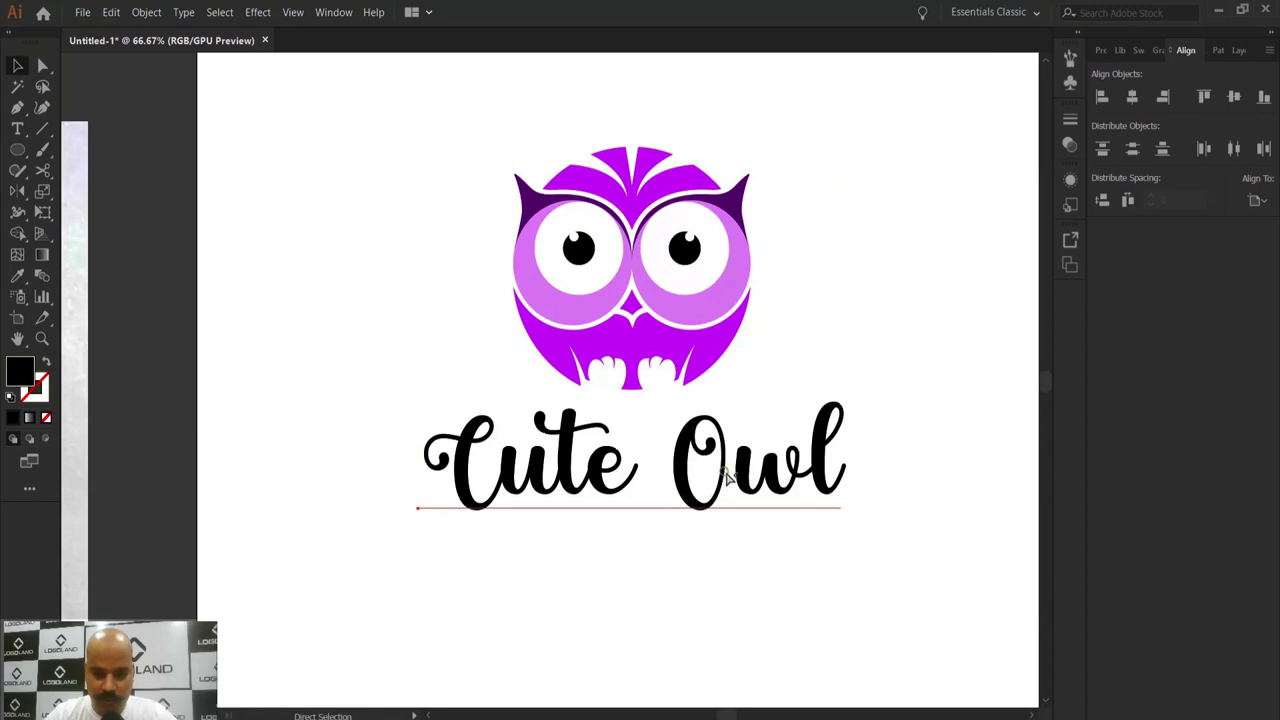
click(725, 478)
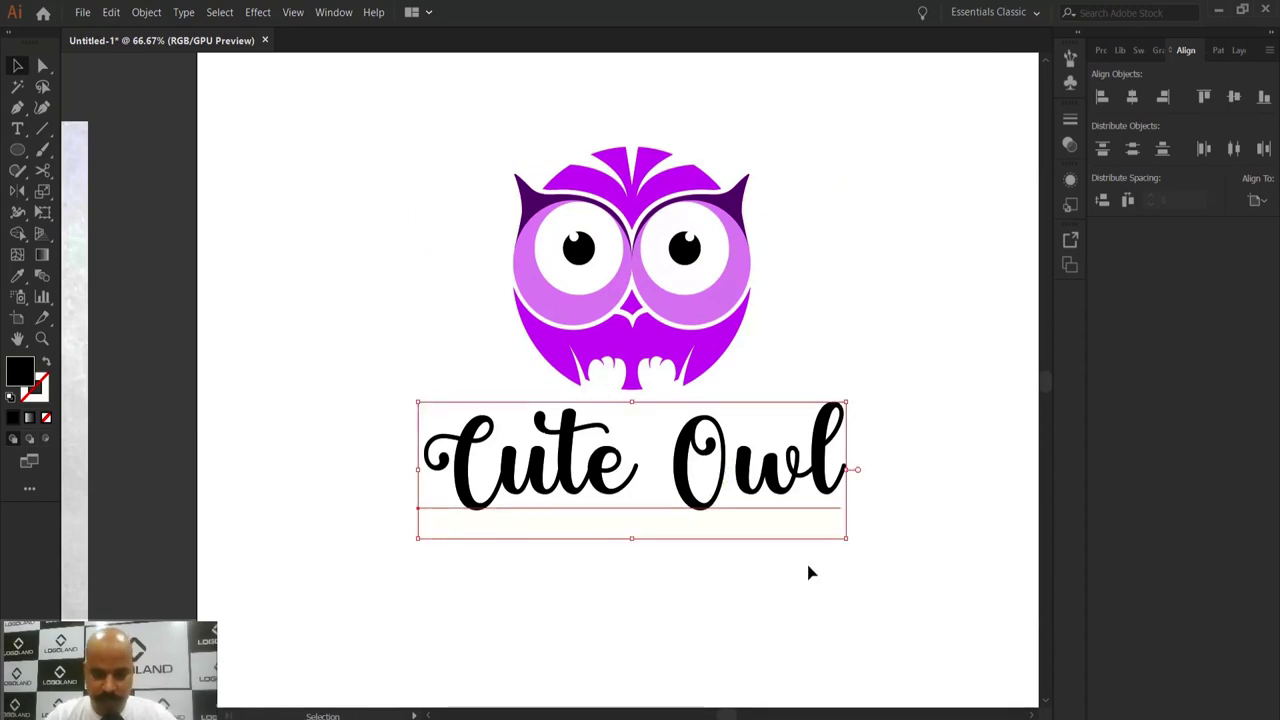
click(17, 276)
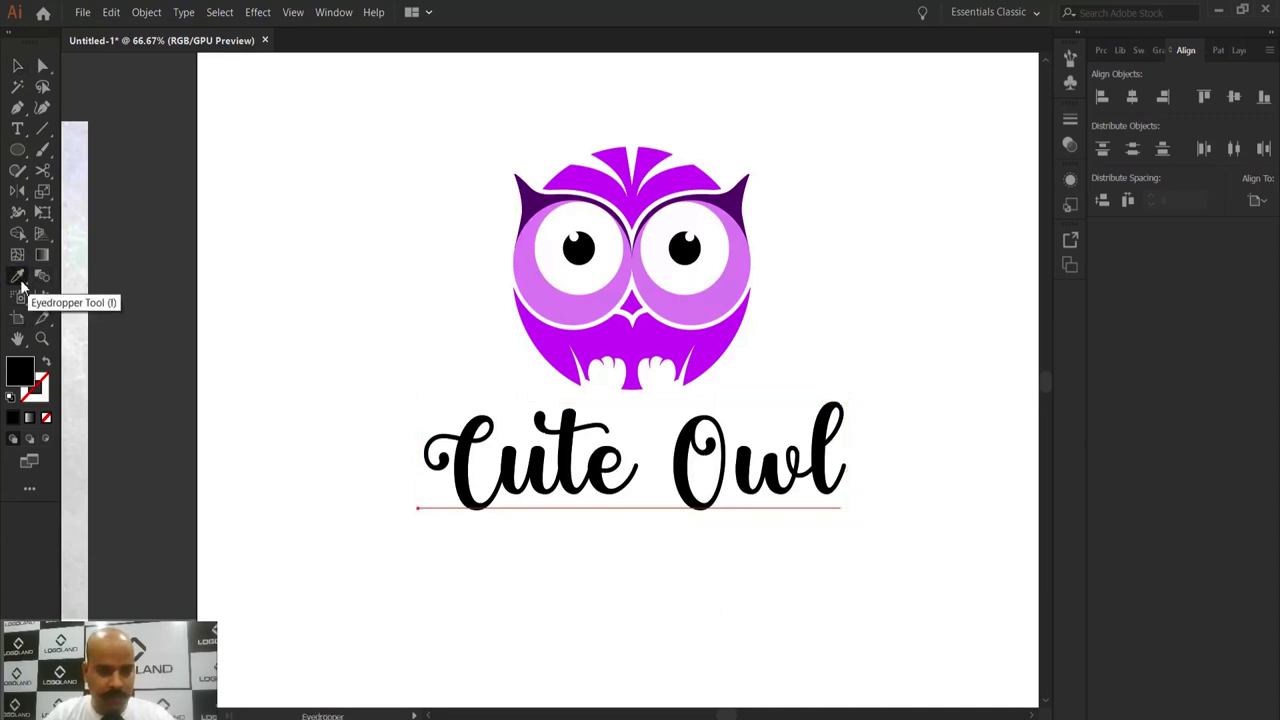
click(741, 200)
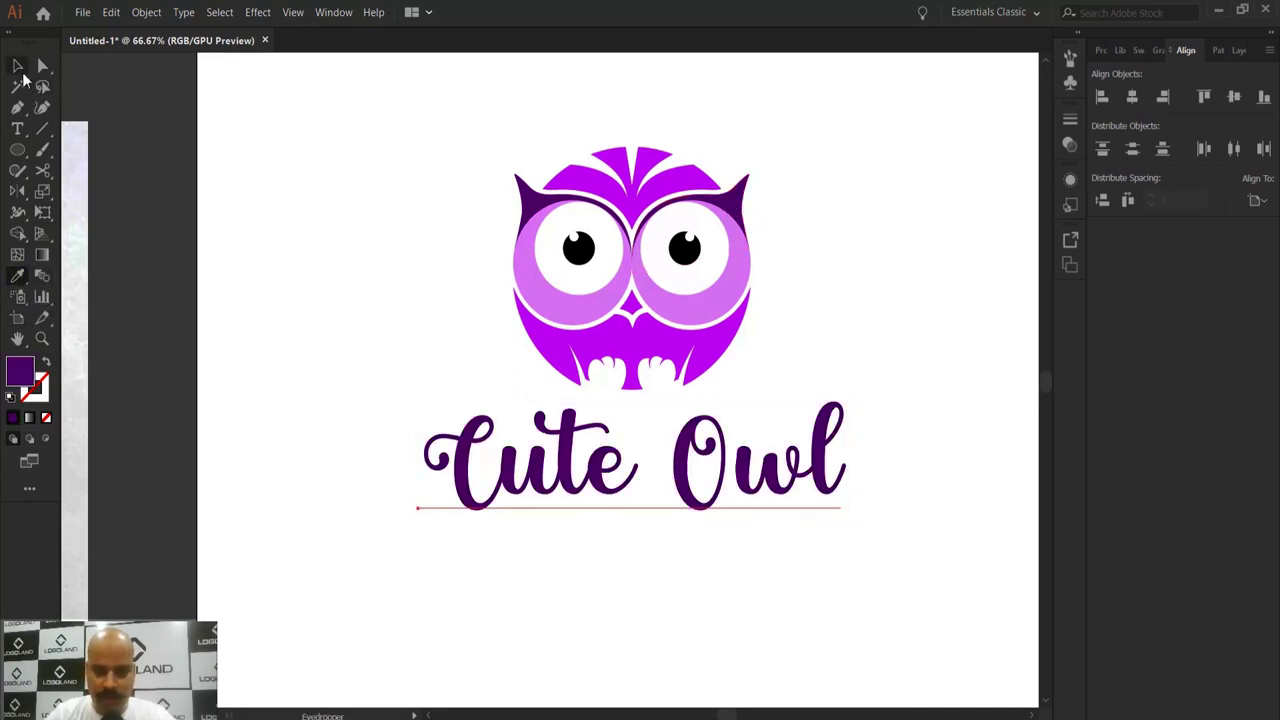
key(v)
click(380, 177)
Step: Examine the finished owl logo on the artboard and compare it with the pencil sketch beside it
scroll(718, 405, down, 1)
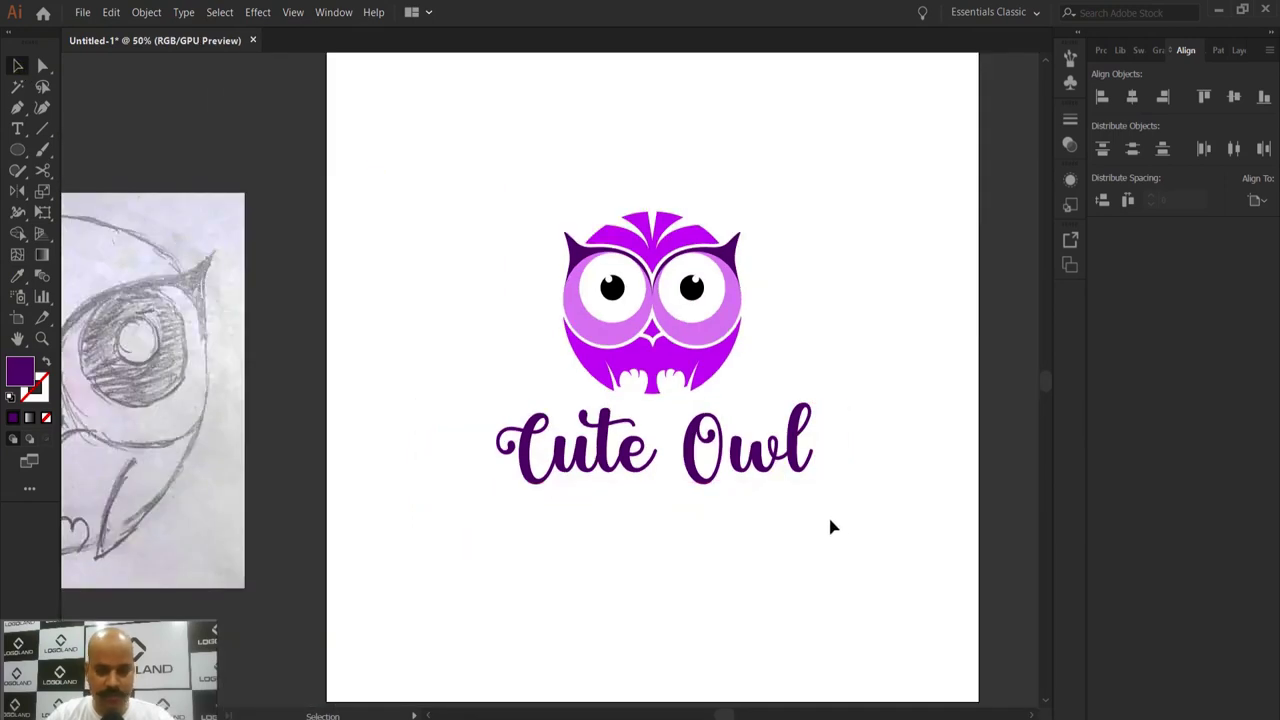
key(space)
drag(831, 521, 763, 532)
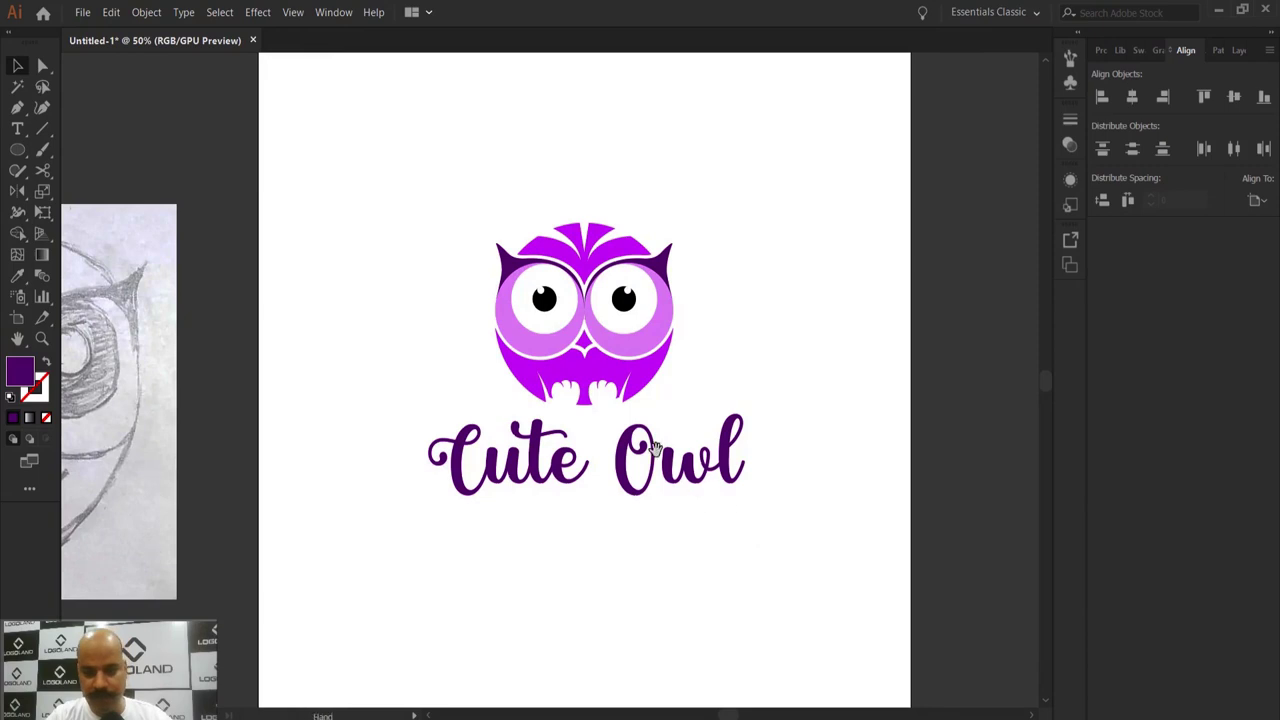
drag(651, 449, 950, 452)
drag(495, 489, 589, 439)
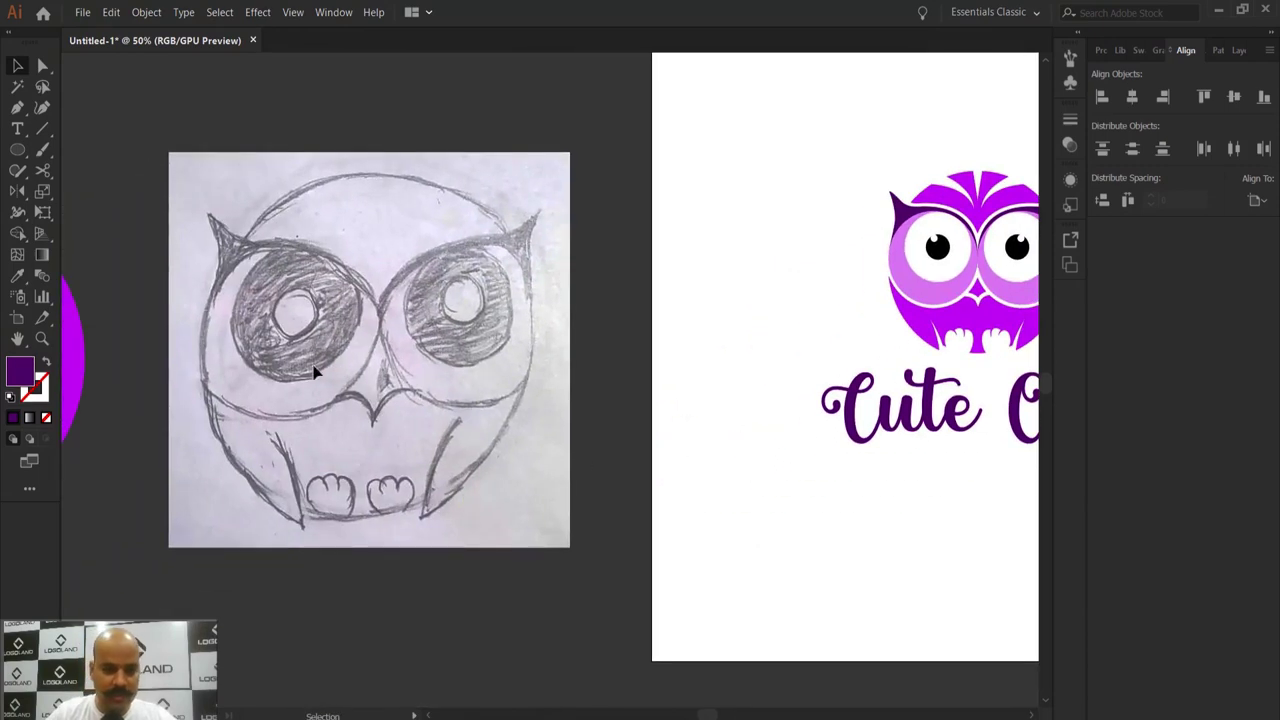
scroll(400, 414, up, 1)
scroll(400, 414, right, 5)
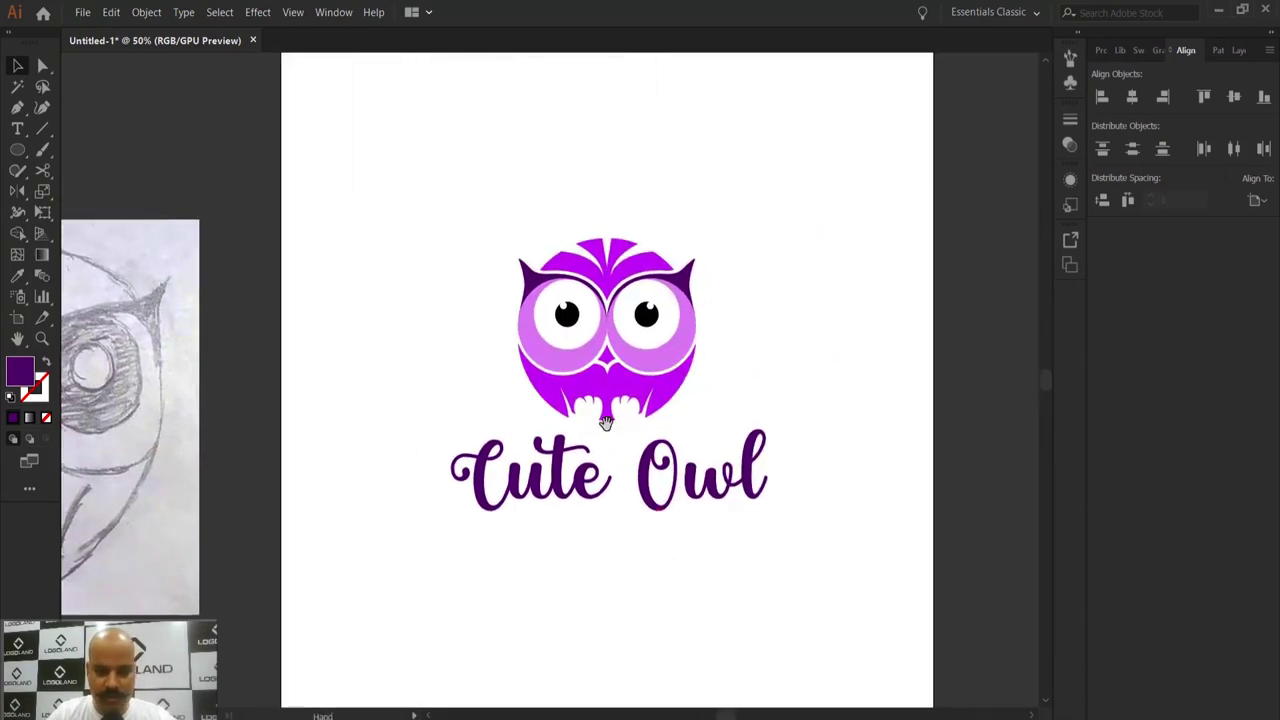
drag(607, 424, 634, 414)
drag(839, 396, 800, 403)
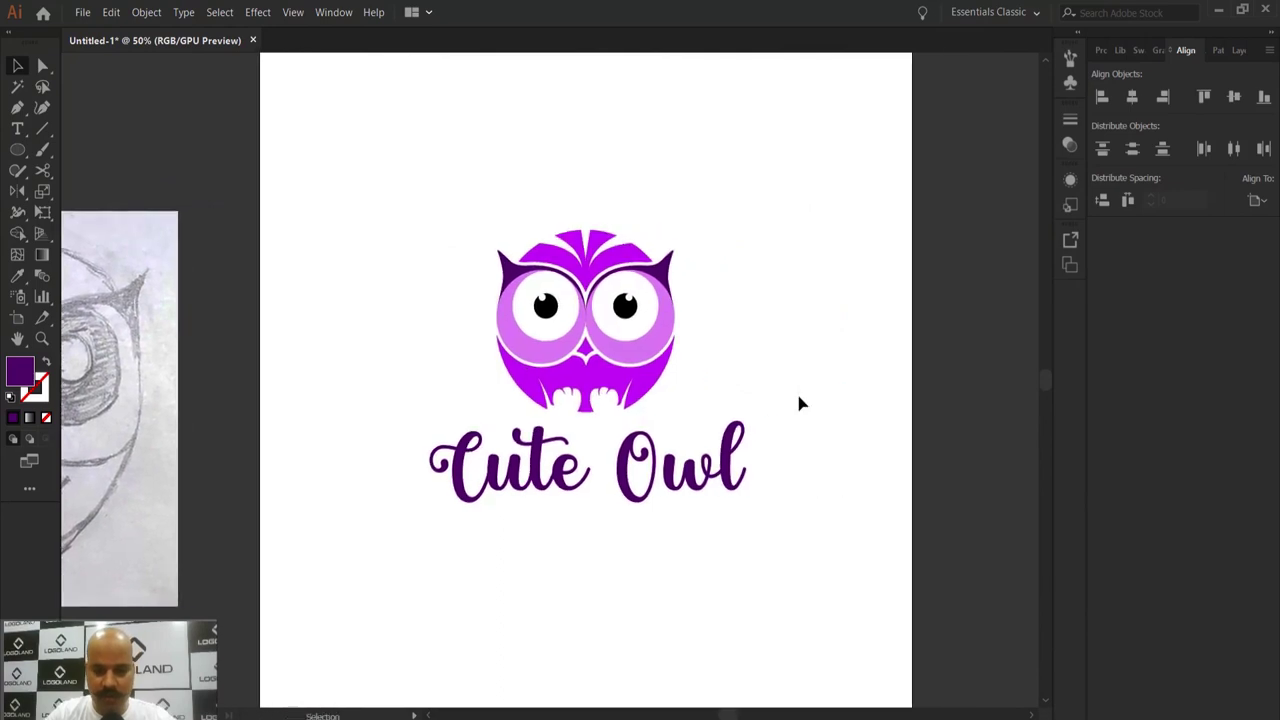